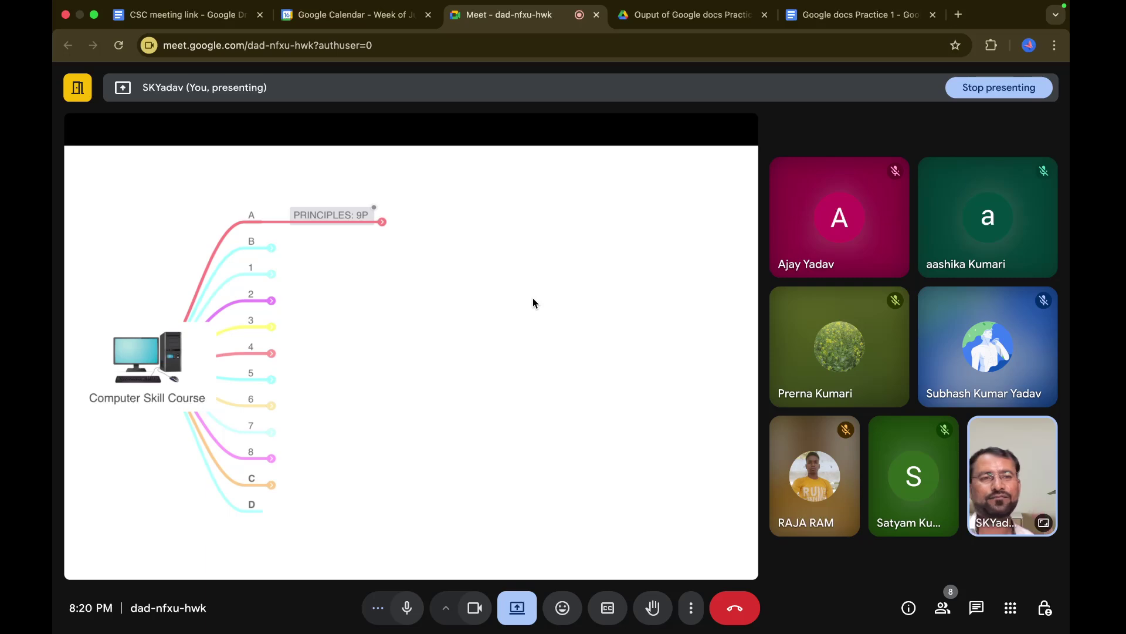
- Switch Chrome to the second profile listed under other profiles and open its Gmail inbox
{"action": "left_click", "coordinate": [1030, 45]}
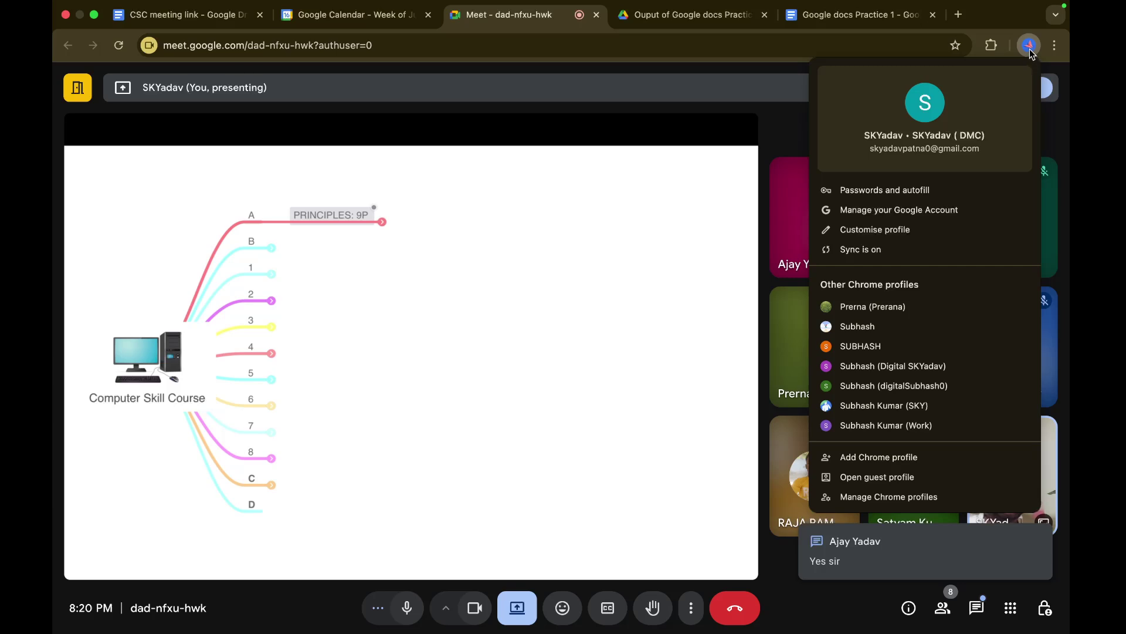
{"action": "left_click", "coordinate": [854, 325]}
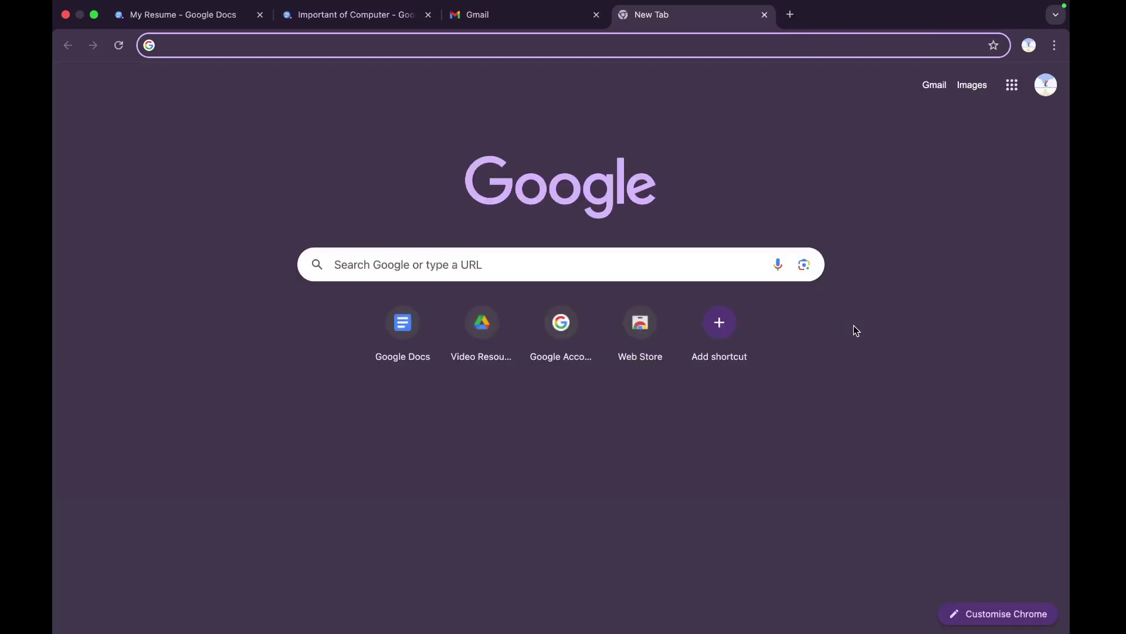
{"action": "left_click", "coordinate": [933, 86]}
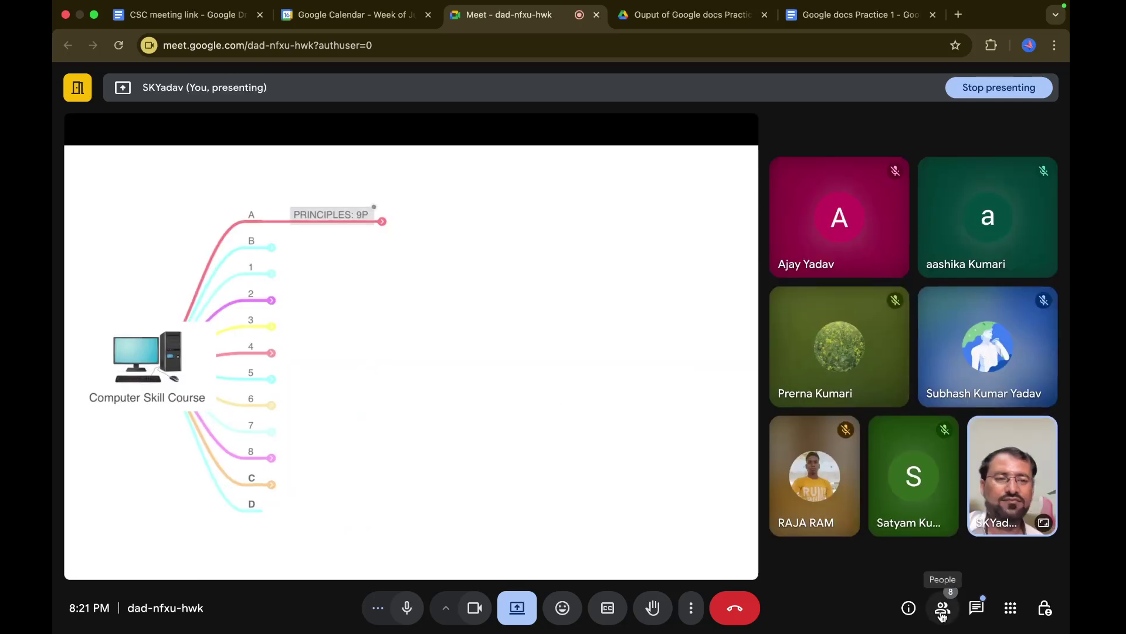
- Check the contributors list of the Google Meet call and close it again
{"action": "left_click", "coordinate": [942, 610]}
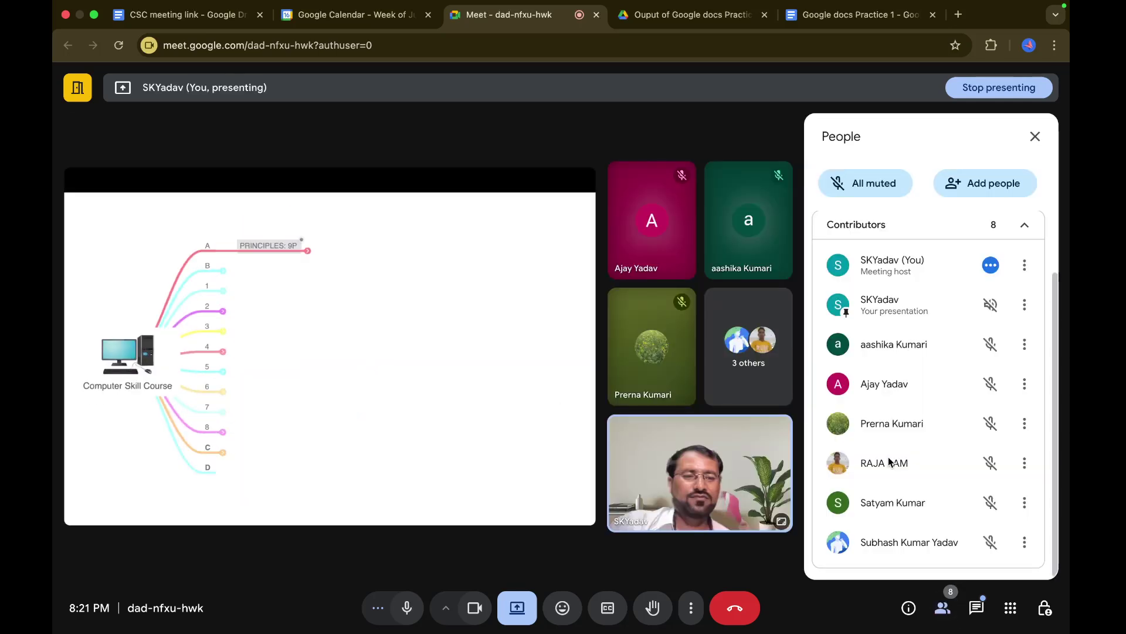
{"action": "left_click", "coordinate": [1036, 139]}
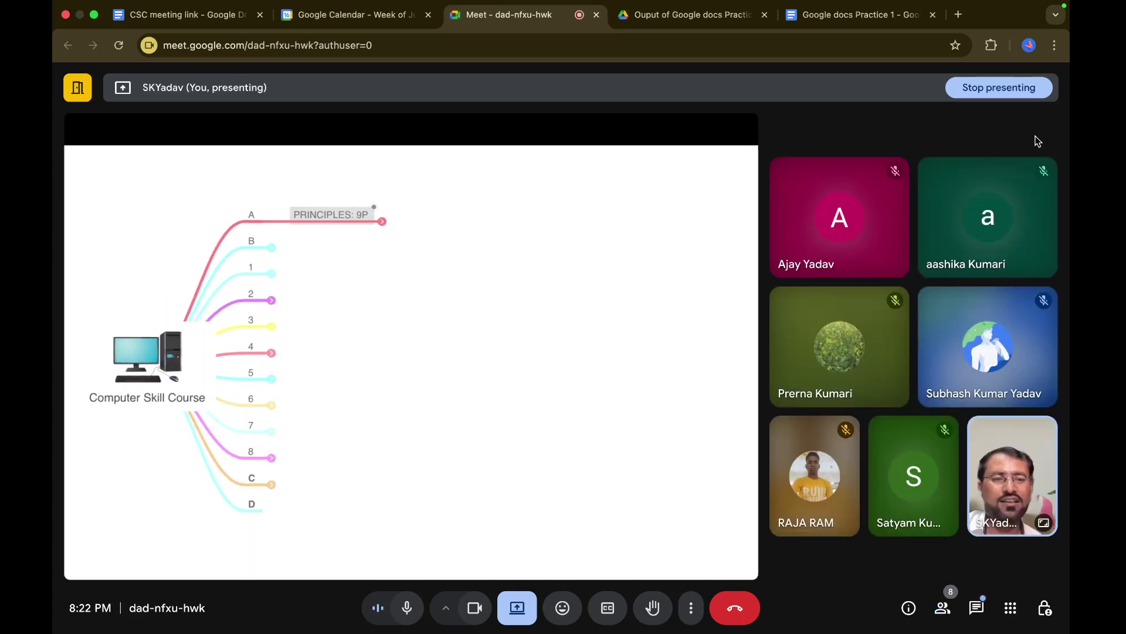
{"action": "mouse_move", "coordinate": [460, 507]}
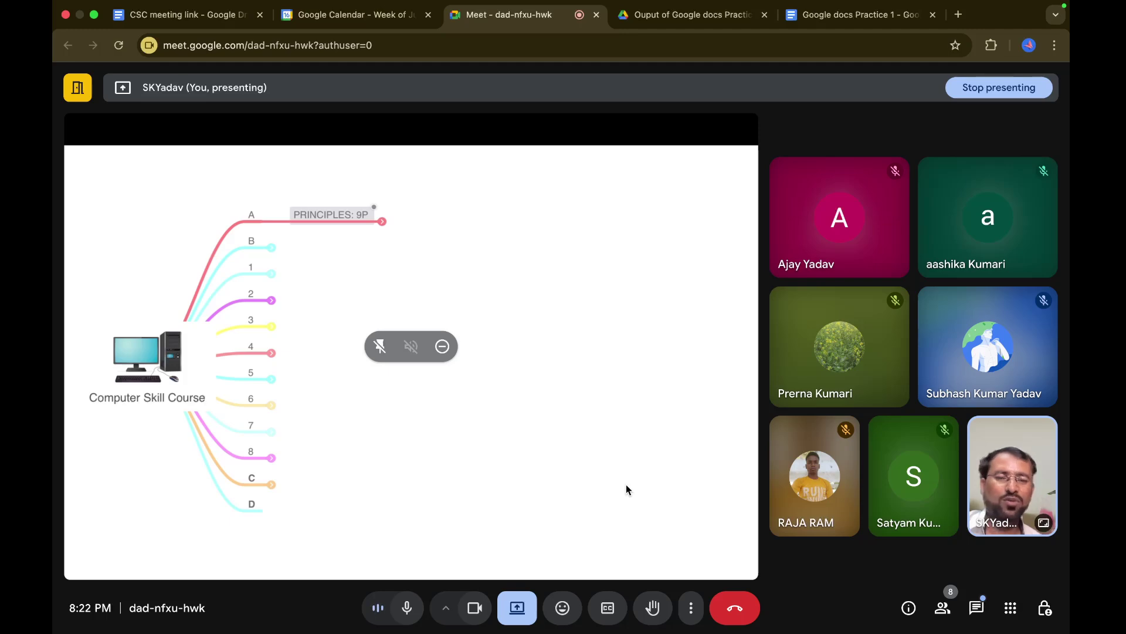
- Switch to the MindNode course map and expand branch 5, Working On Google Docs, and its fourth topic
{"action": "key", "text": "ctrl+Right"}
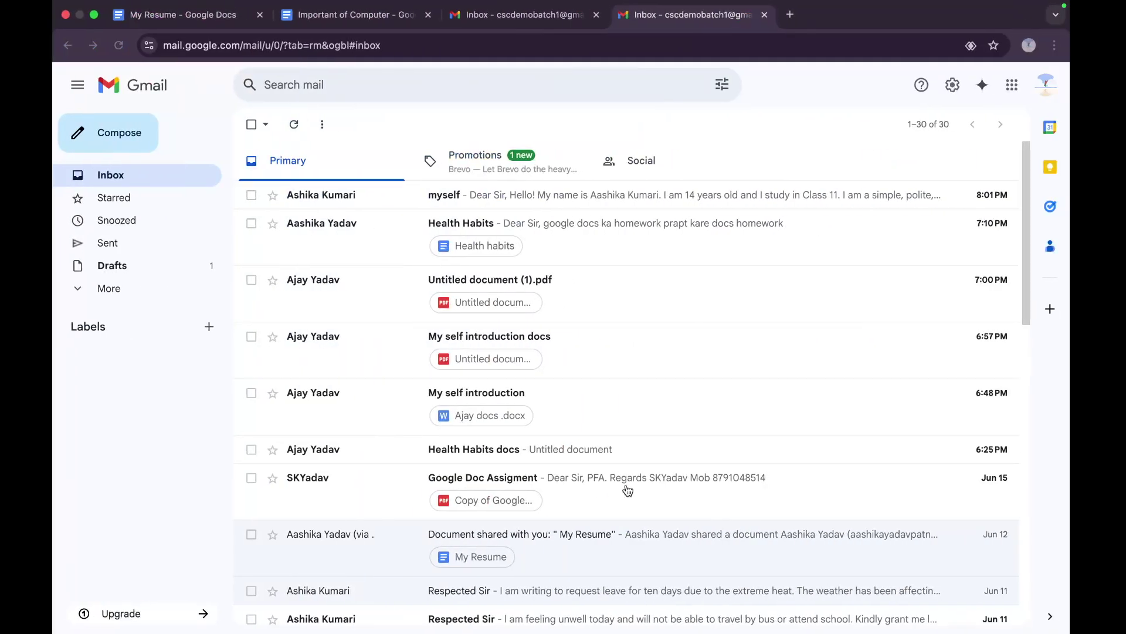
{"action": "key", "text": "ctrl+Up"}
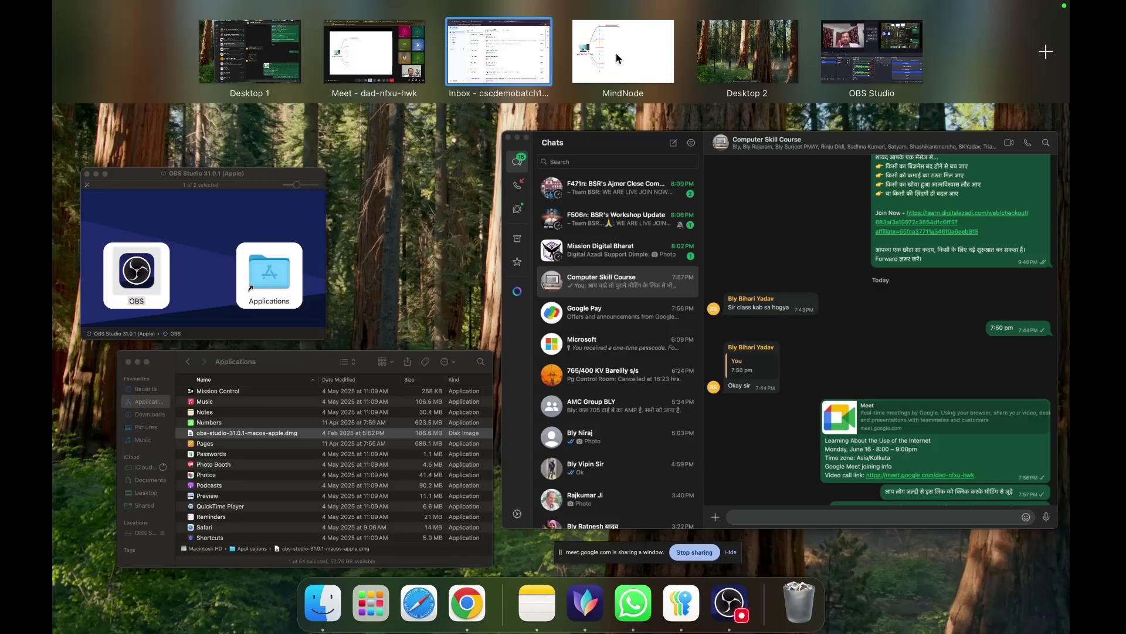
{"action": "left_click", "coordinate": [616, 53]}
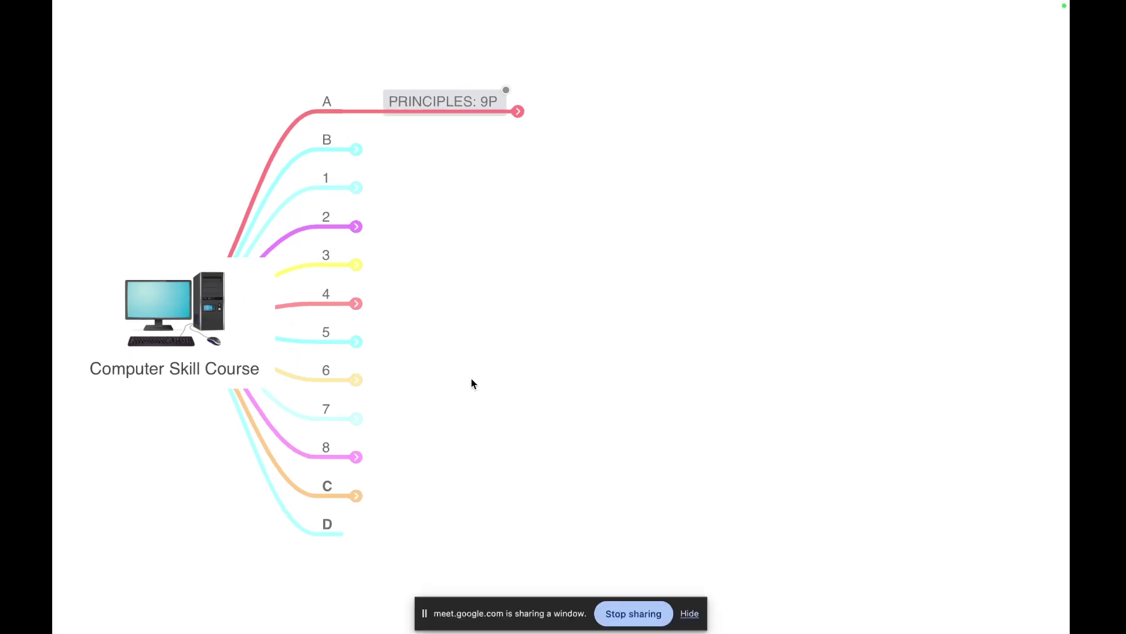
{"action": "scroll", "coordinate": [369, 317], "scroll_direction": "up", "scroll_amount": 1}
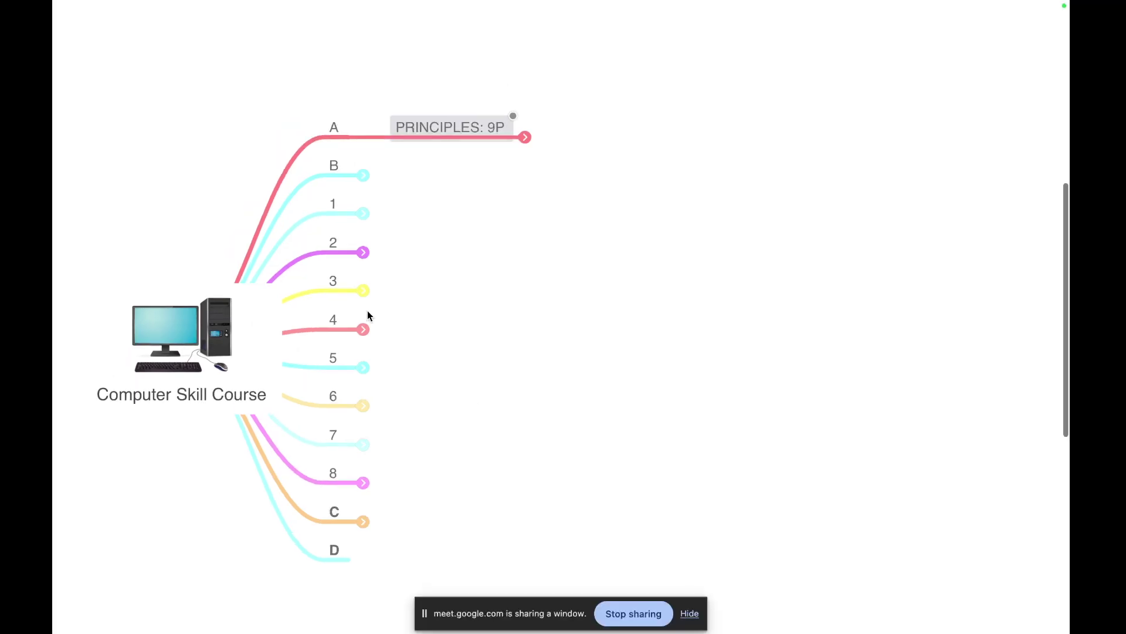
{"action": "left_click", "coordinate": [364, 368]}
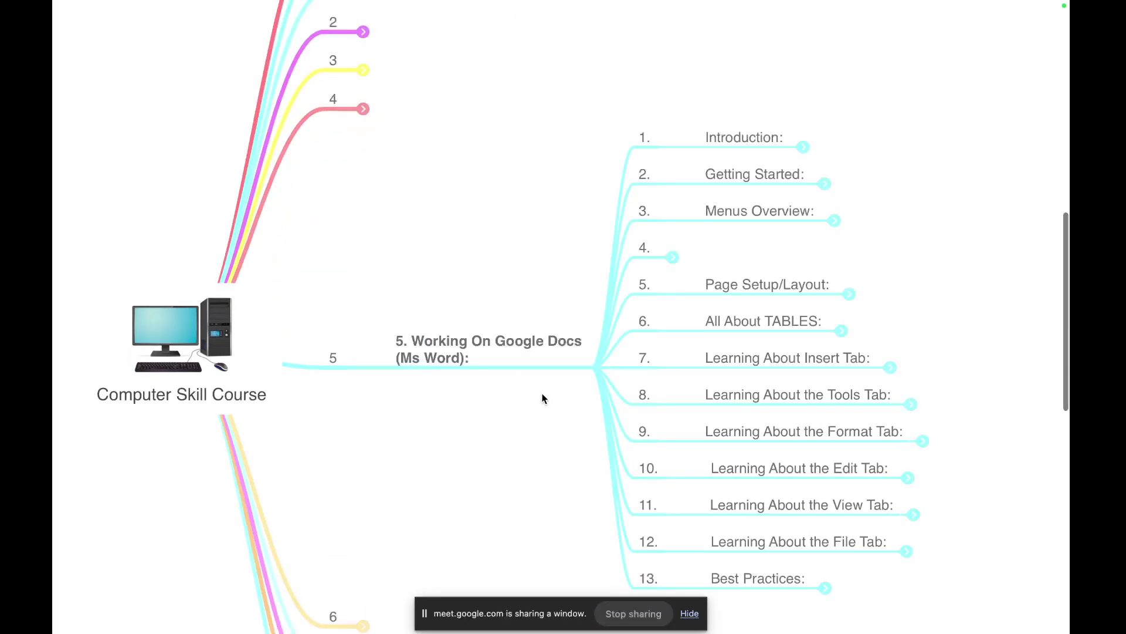
{"action": "scroll", "coordinate": [543, 398], "scroll_direction": "right", "scroll_amount": 5}
{"action": "scroll", "coordinate": [542, 398], "scroll_direction": "down", "scroll_amount": 4}
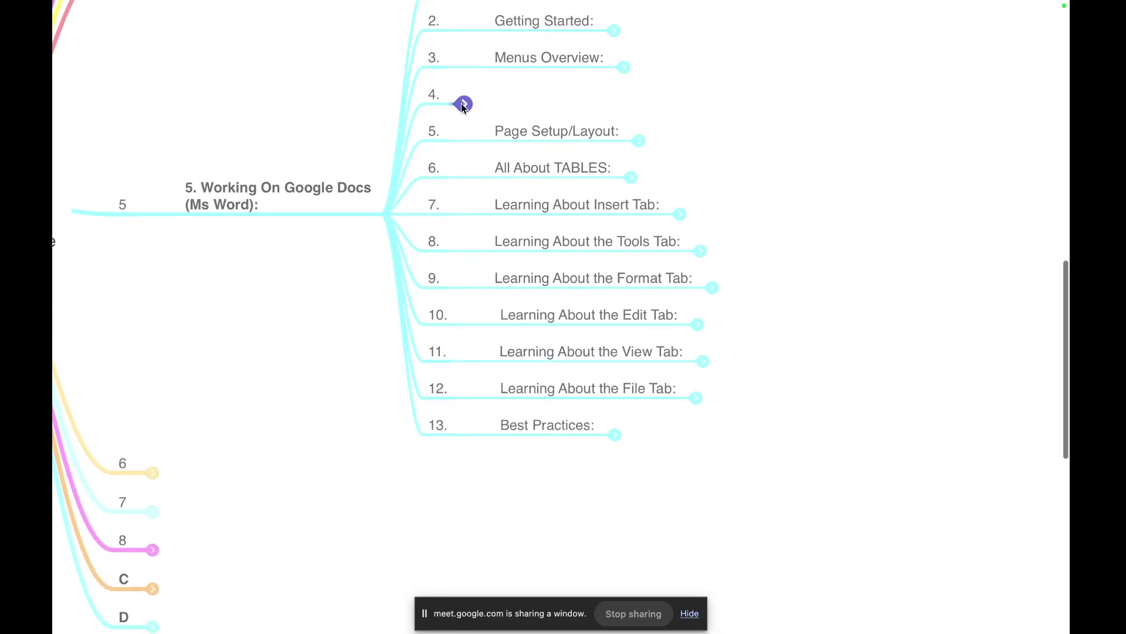
{"action": "left_click", "coordinate": [464, 105]}
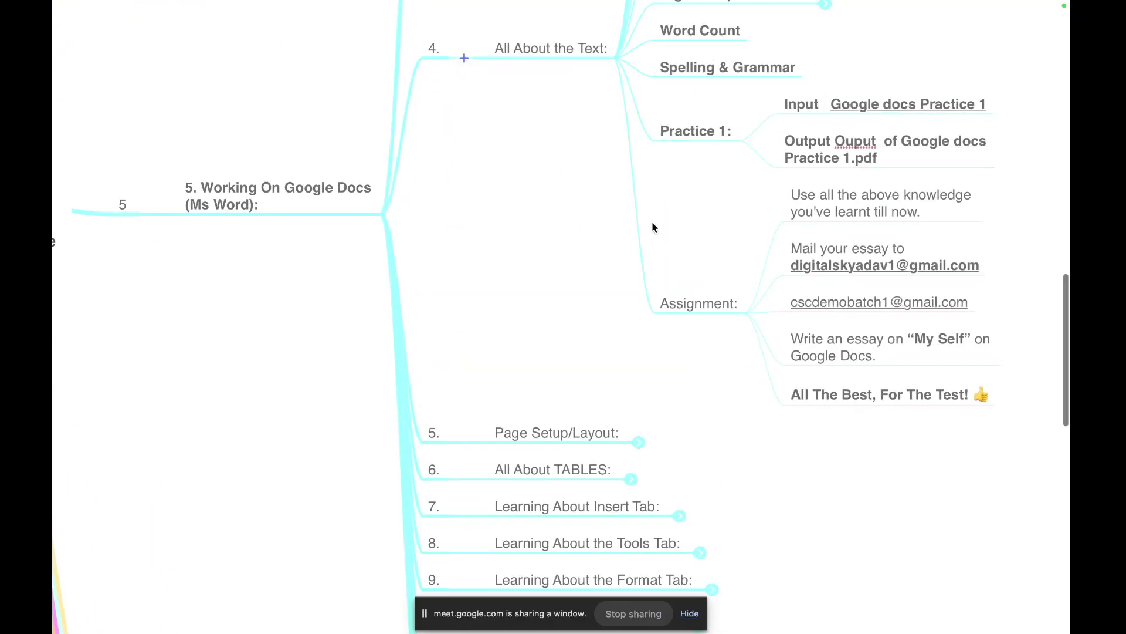
- Review the All About the Text subtopics, including the Practice 1 files and the Assignment instructions
{"action": "scroll", "coordinate": [653, 227], "scroll_direction": "up", "scroll_amount": 4}
{"action": "scroll", "coordinate": [653, 227], "scroll_direction": "right", "scroll_amount": 3}
{"action": "scroll", "coordinate": [653, 227], "scroll_direction": "up", "scroll_amount": 3}
{"action": "scroll", "coordinate": [653, 228], "scroll_direction": "right", "scroll_amount": 3}
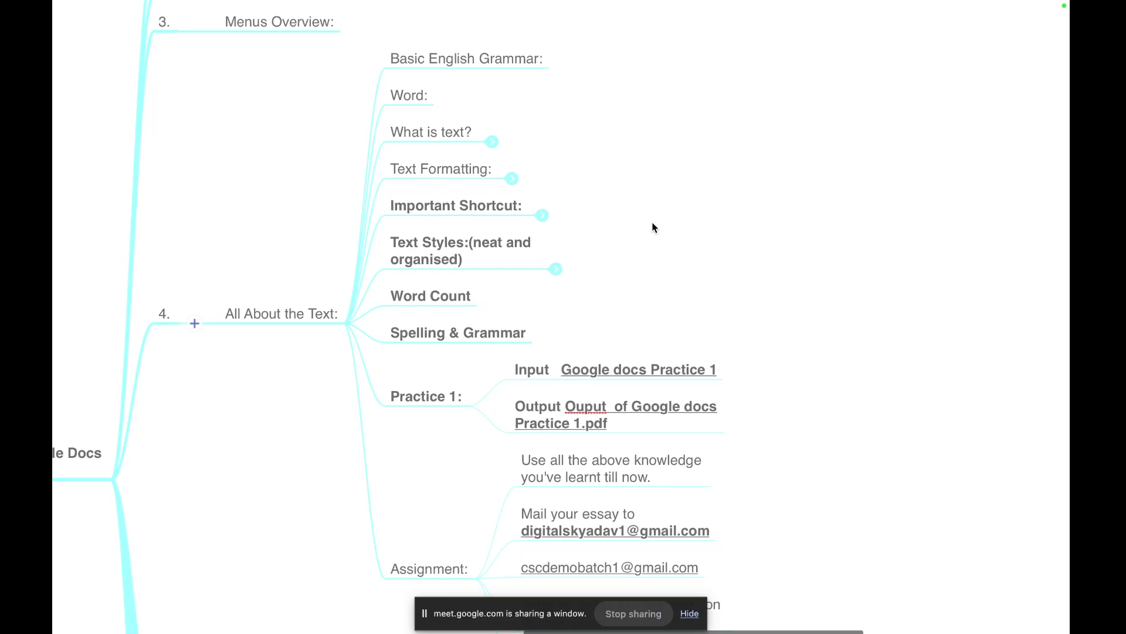
{"action": "scroll", "coordinate": [653, 228], "scroll_direction": "down", "scroll_amount": 1}
{"action": "scroll", "coordinate": [653, 228], "scroll_direction": "down", "scroll_amount": 3}
{"action": "scroll", "coordinate": [653, 228], "scroll_direction": "right", "scroll_amount": 1}
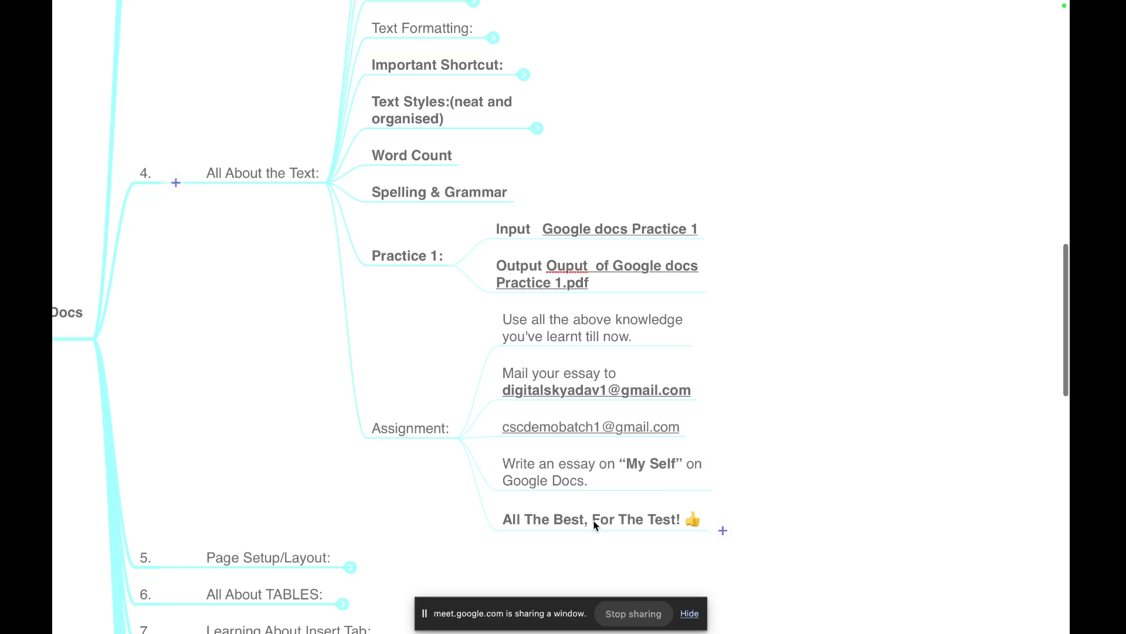
{"action": "scroll", "coordinate": [469, 473], "scroll_direction": "up", "scroll_amount": 3}
{"action": "scroll", "coordinate": [469, 473], "scroll_direction": "up", "scroll_amount": 1}
{"action": "scroll", "coordinate": [469, 473], "scroll_direction": "left", "scroll_amount": 1}
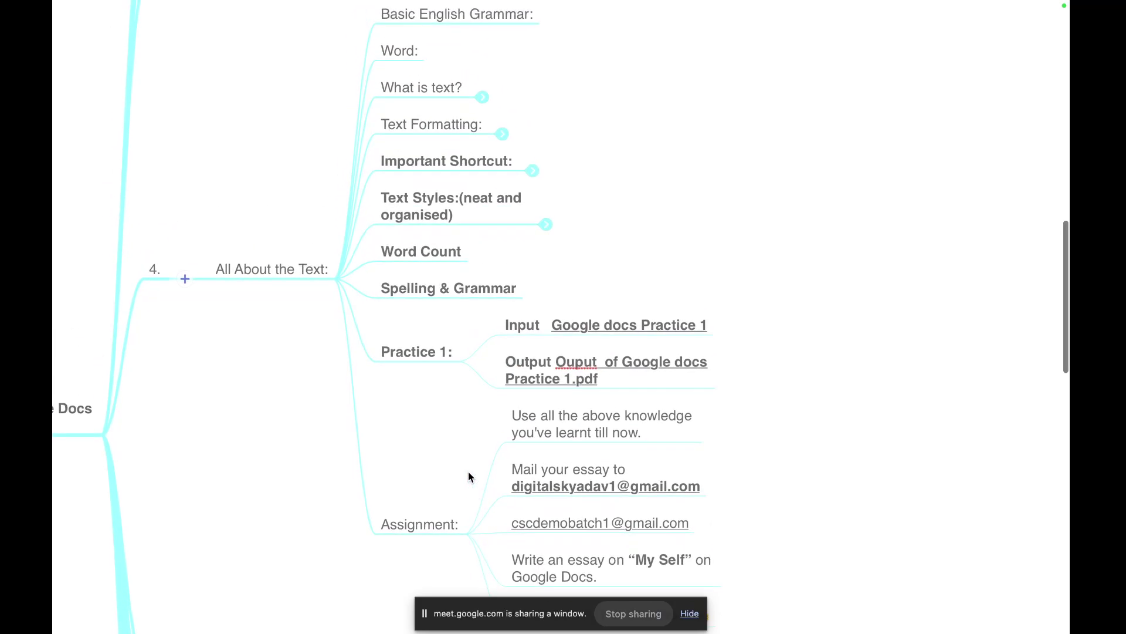
{"action": "scroll", "coordinate": [279, 217], "scroll_direction": "down", "scroll_amount": 2}
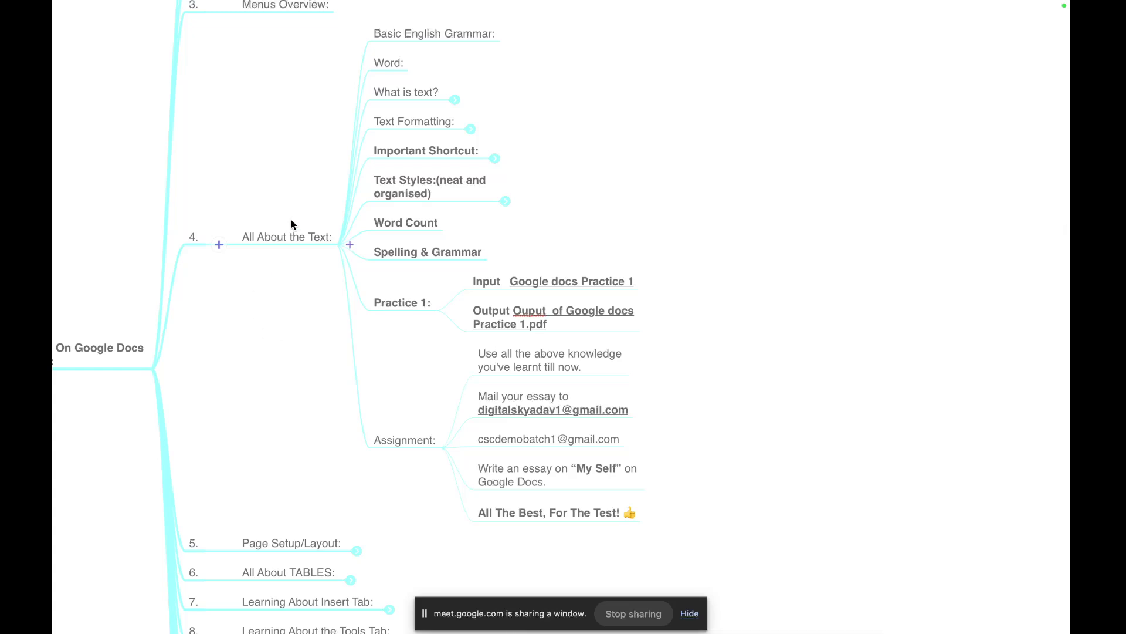
- Collapse the Practice 1 and Assignment branches under All About the Text
{"action": "left_click_drag", "start_coordinate": [286, 147], "coordinate": [302, 351]}
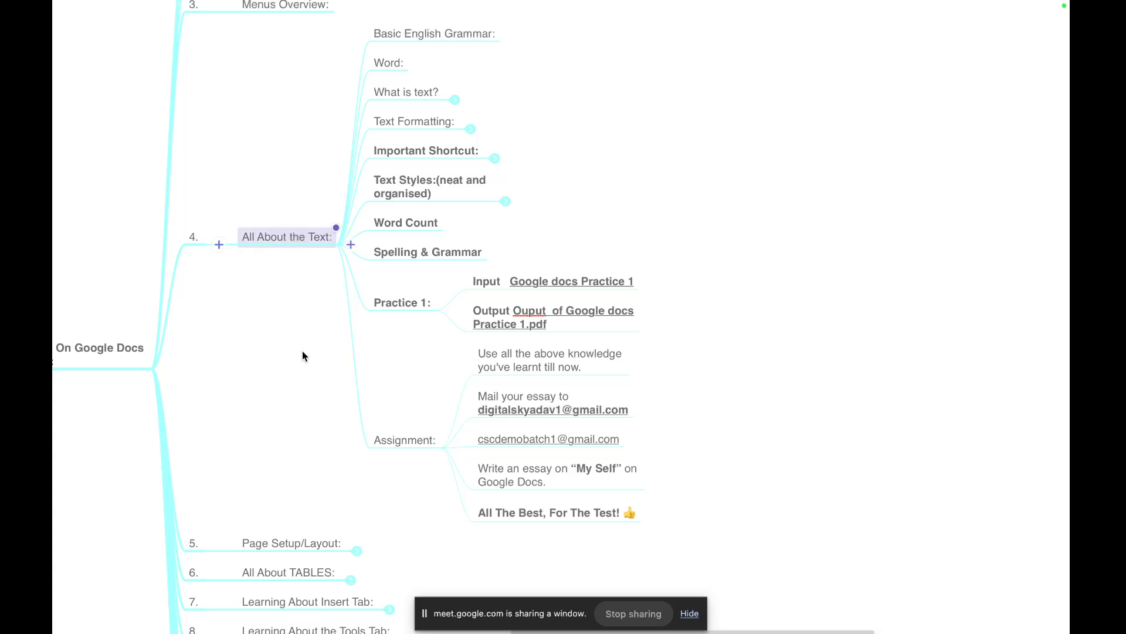
{"action": "left_click", "coordinate": [412, 300]}
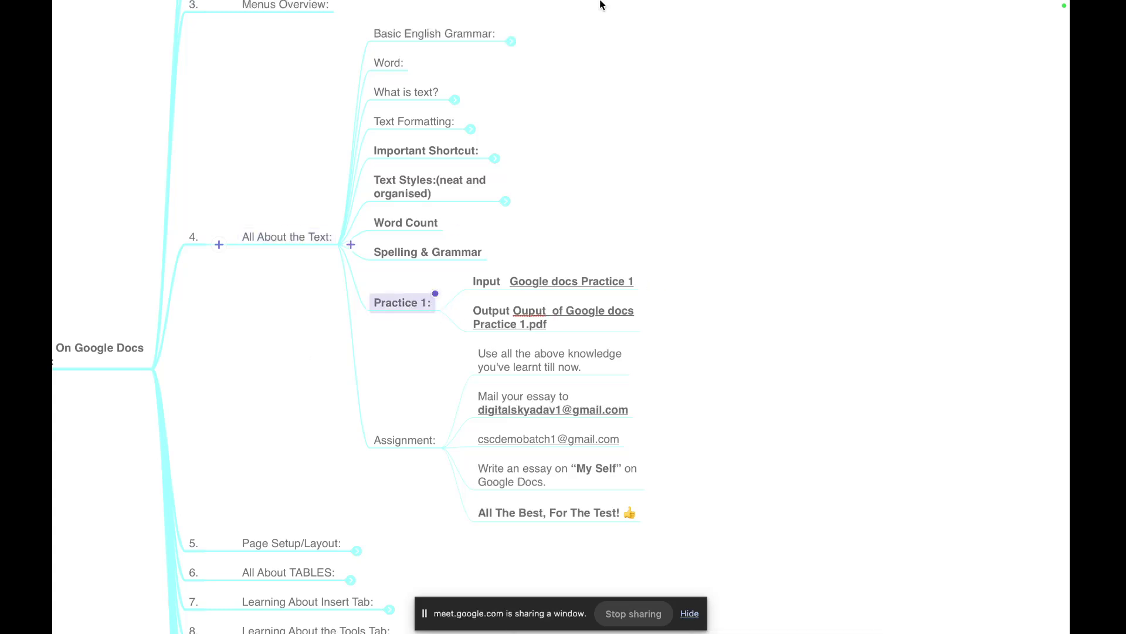
{"action": "mouse_move", "coordinate": [599, 2]}
{"action": "left_click", "coordinate": [554, 36]}
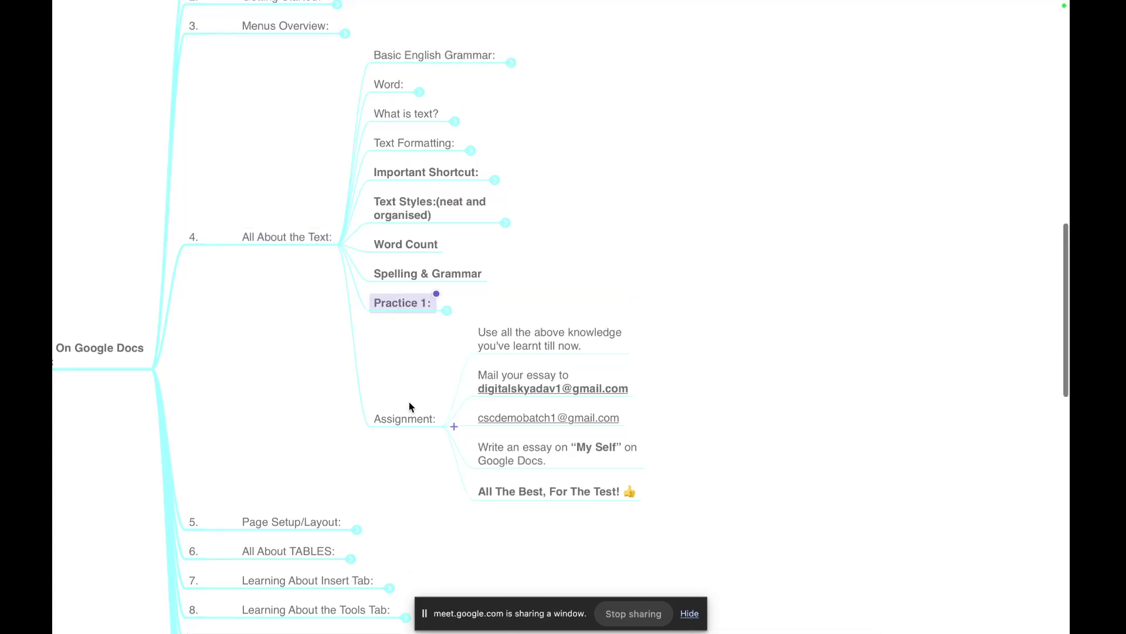
{"action": "left_click", "coordinate": [403, 418]}
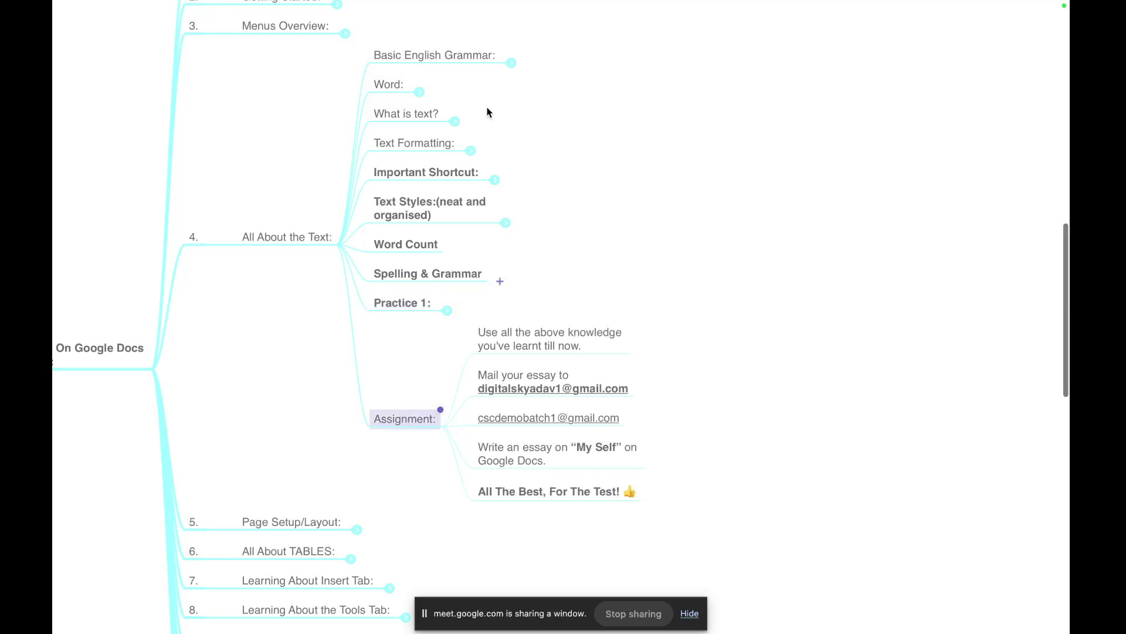
{"action": "mouse_move", "coordinate": [557, 2]}
{"action": "left_click", "coordinate": [555, 37]}
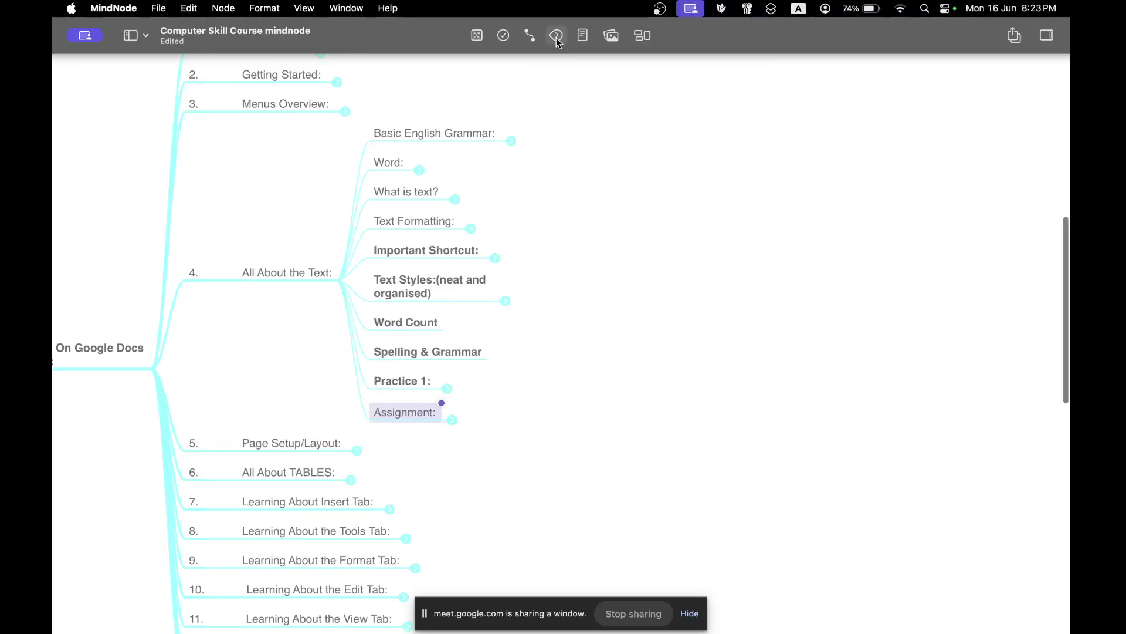
- Select the parent topic All About the Text and collapse its whole branch
{"action": "key", "text": "Left"}
{"action": "mouse_move", "coordinate": [683, 2]}
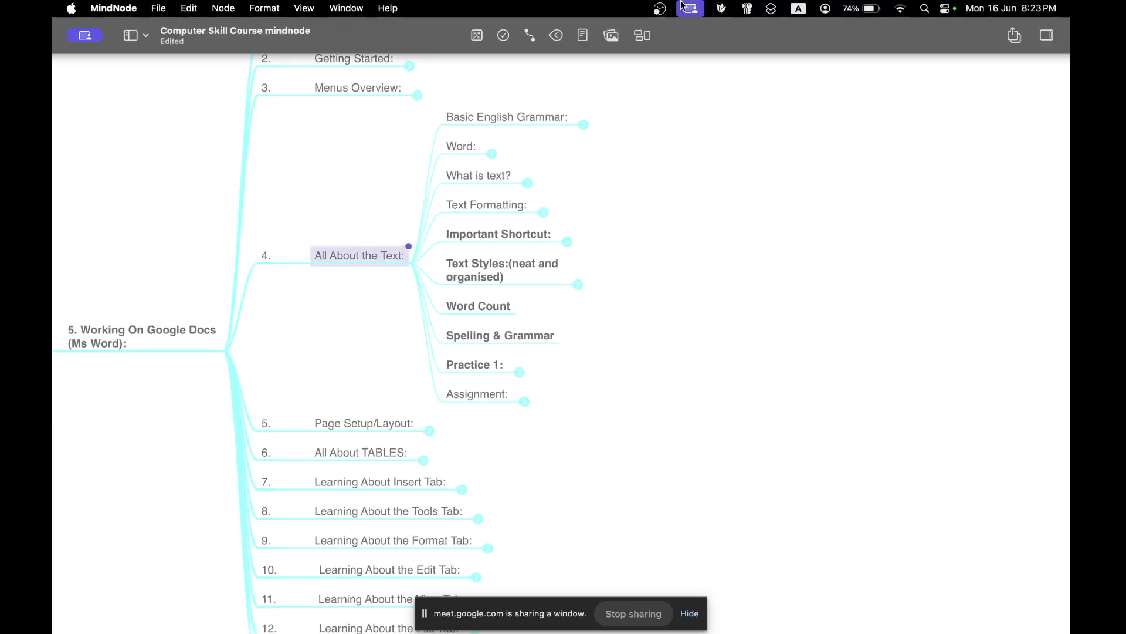
{"action": "left_click", "coordinate": [557, 37]}
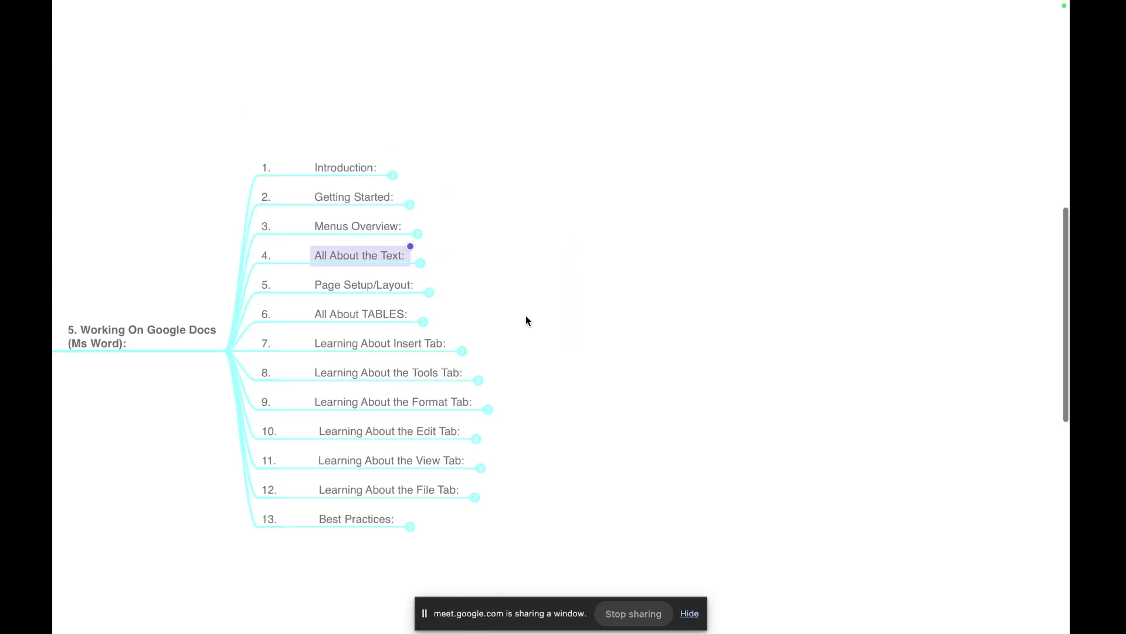
- Expand the Page Setup/Layout topic and its Assignment branch to show the “Pollution” paragraph and formatting instructions
{"action": "left_click", "coordinate": [432, 292]}
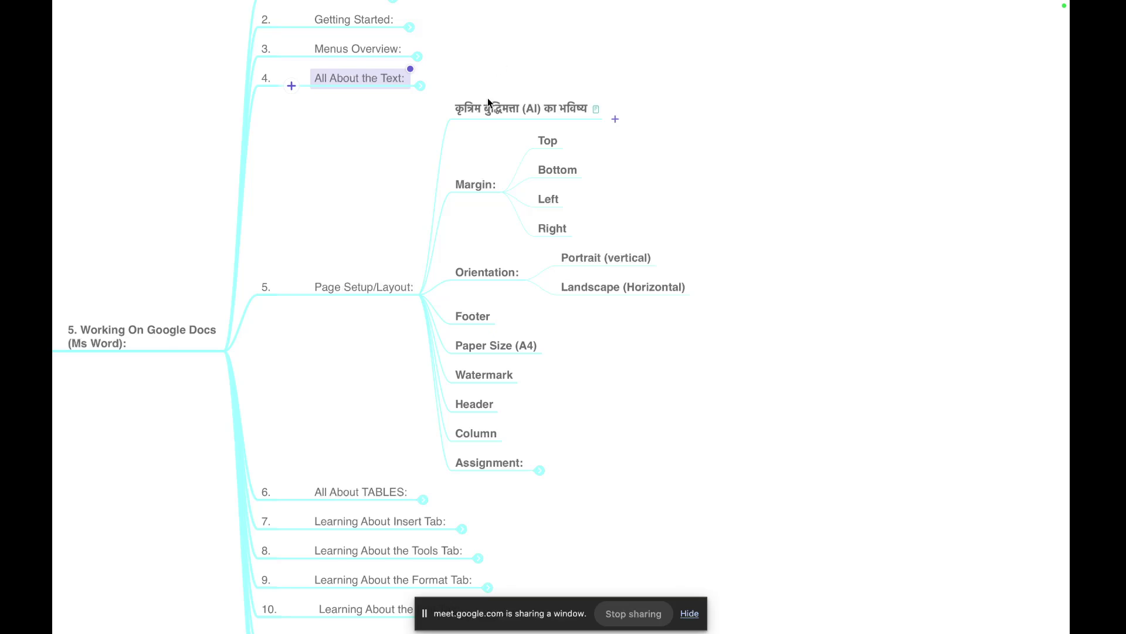
{"action": "left_click", "coordinate": [541, 471]}
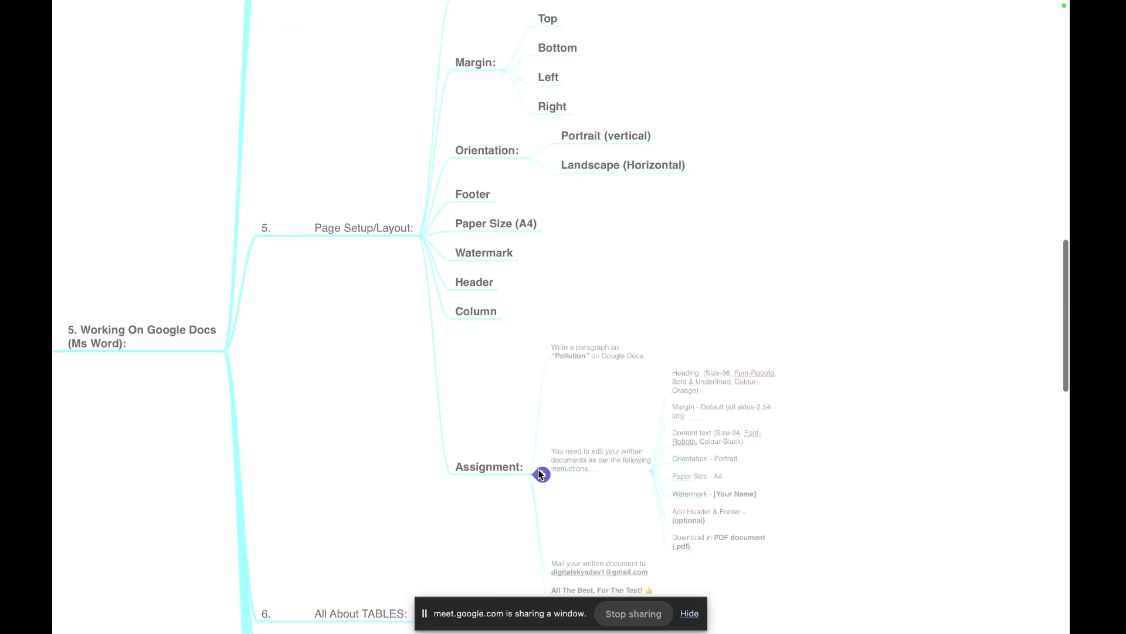
{"action": "scroll", "coordinate": [613, 455], "scroll_direction": "down", "scroll_amount": 3}
{"action": "scroll", "coordinate": [613, 455], "scroll_direction": "right", "scroll_amount": 2}
{"action": "scroll", "coordinate": [615, 457], "scroll_direction": "down", "scroll_amount": 3}
{"action": "scroll", "coordinate": [614, 458], "scroll_direction": "right", "scroll_amount": 1}
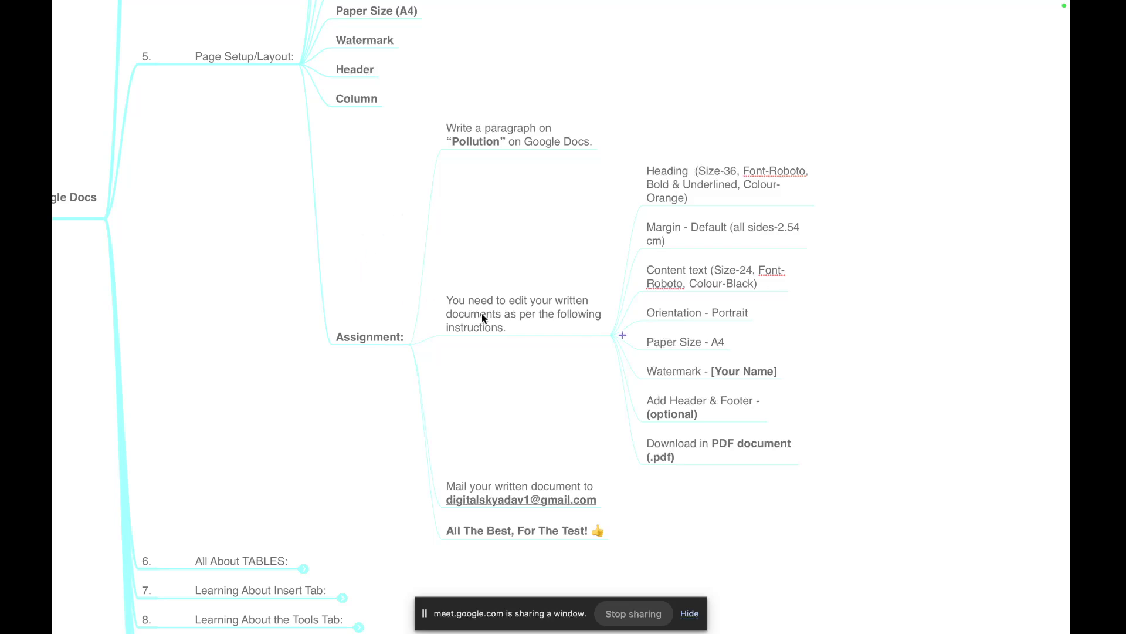
{"action": "scroll", "coordinate": [484, 252], "scroll_direction": "down", "scroll_amount": 5}
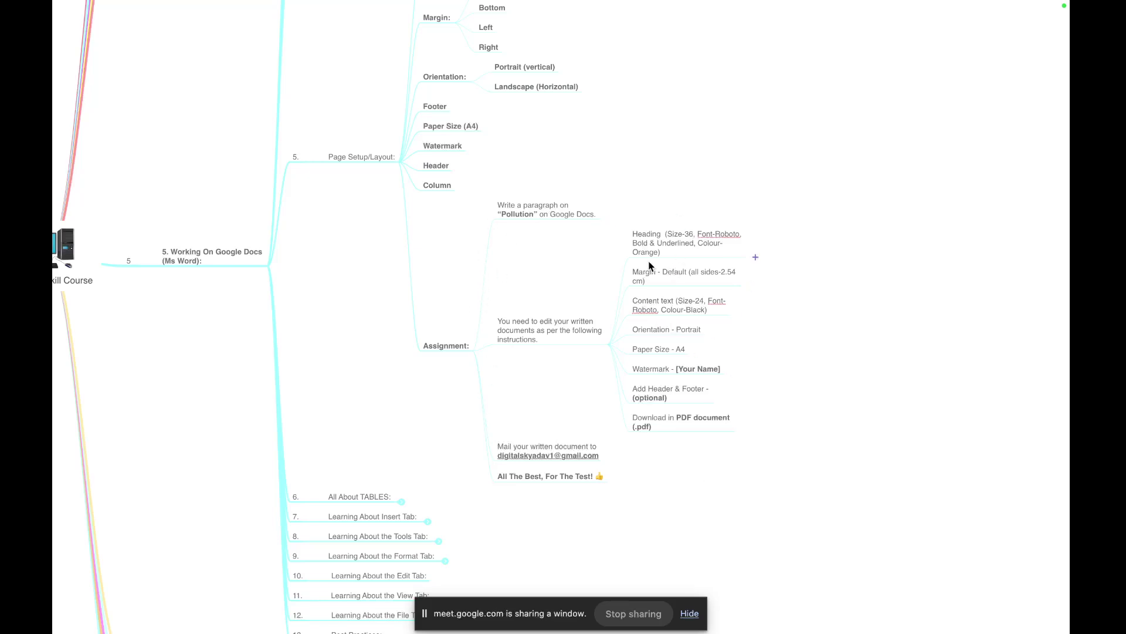
- Collapse the Assignment branch under Page Setup/Layout
{"action": "scroll", "coordinate": [450, 276], "scroll_direction": "up", "scroll_amount": 1}
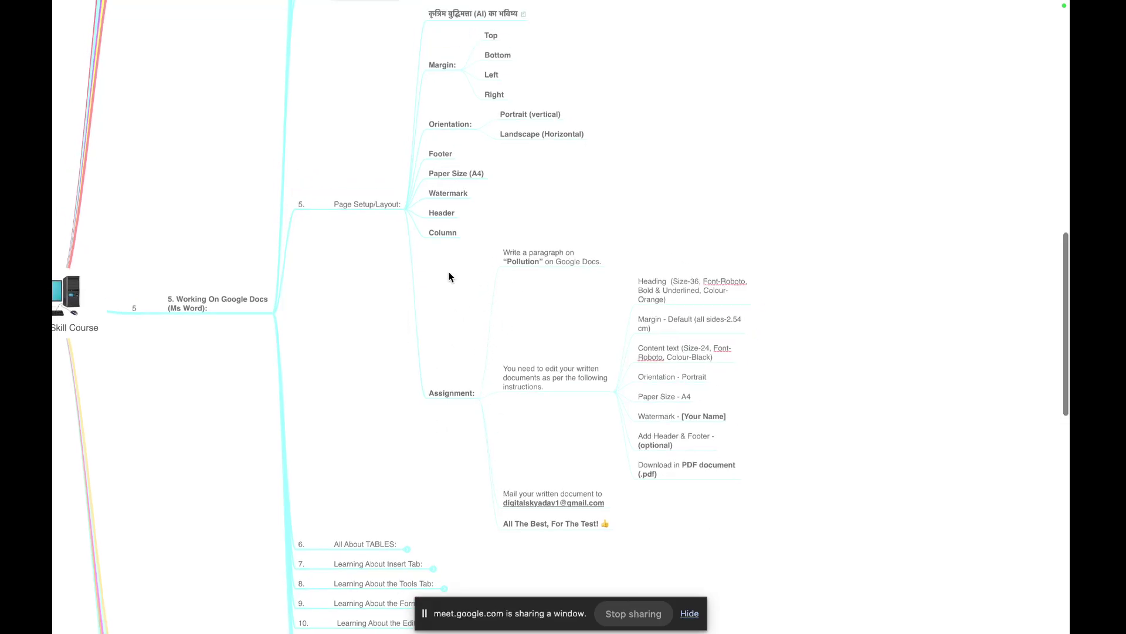
{"action": "mouse_move", "coordinate": [556, 3]}
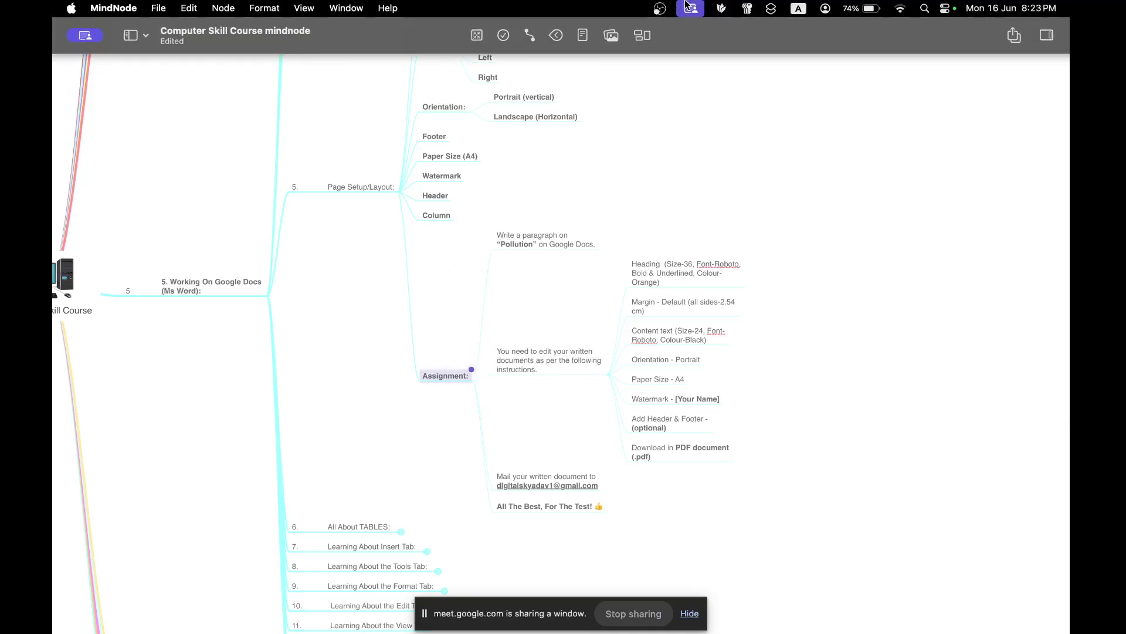
{"action": "left_click", "coordinate": [556, 35]}
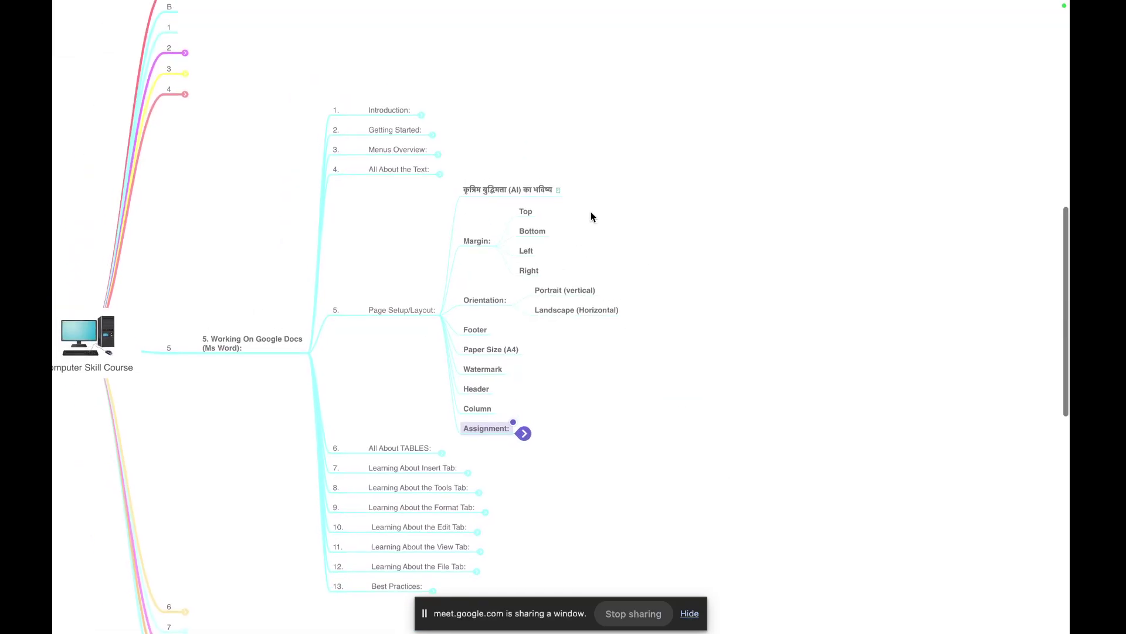
- Open the note on the कृत्रिम बुद्धिमत्ता (AI) का भविष्य topic, read it through, select its entire text and close it
{"action": "left_click", "coordinate": [559, 190]}
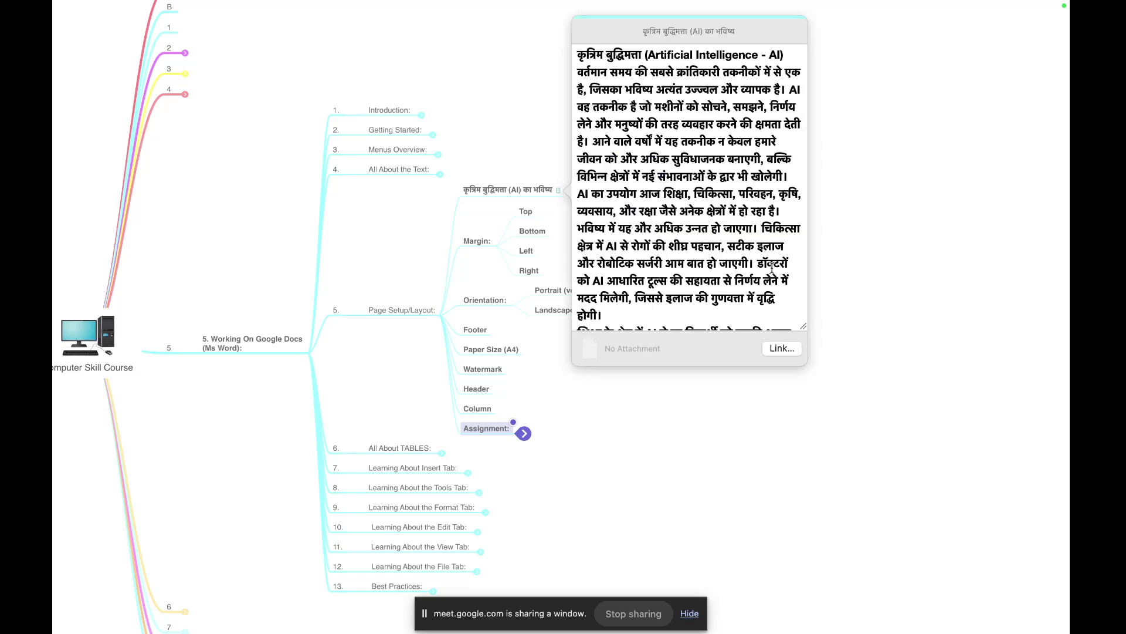
{"action": "scroll", "coordinate": [772, 268], "scroll_direction": "down", "scroll_amount": 15}
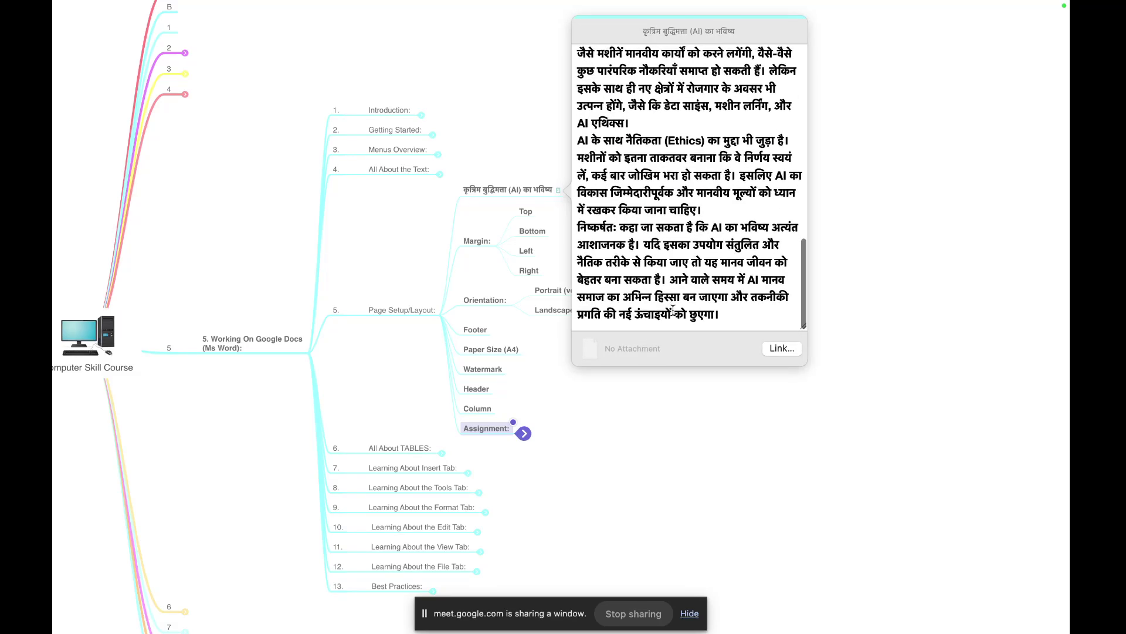
{"action": "left_click_drag", "start_coordinate": [727, 320], "coordinate": [575, 31]}
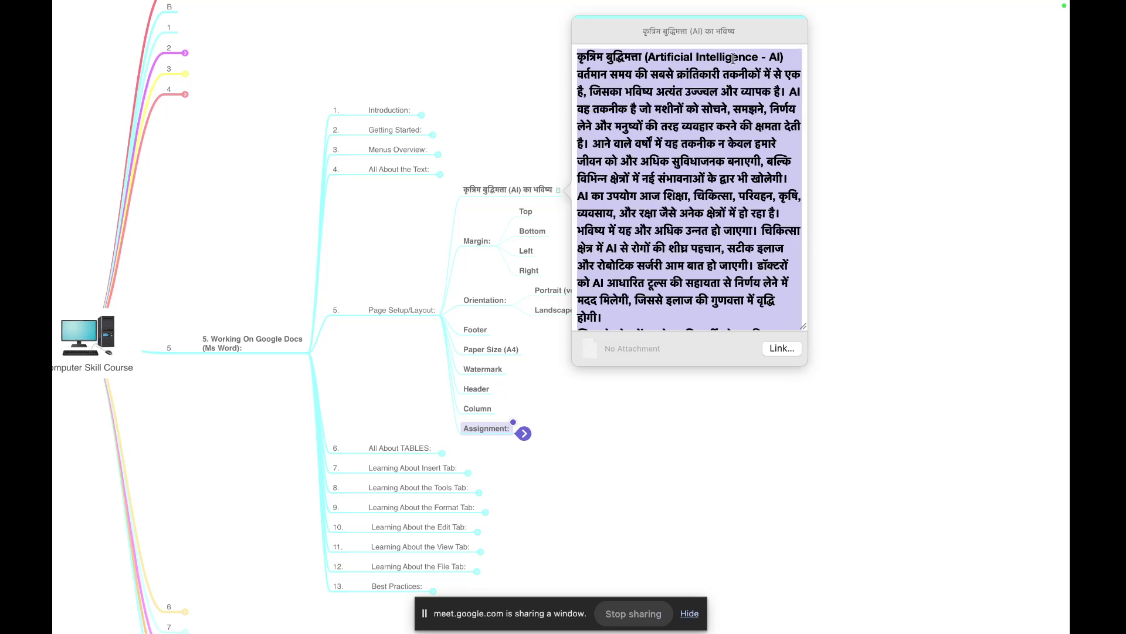
{"action": "left_click", "coordinate": [507, 123]}
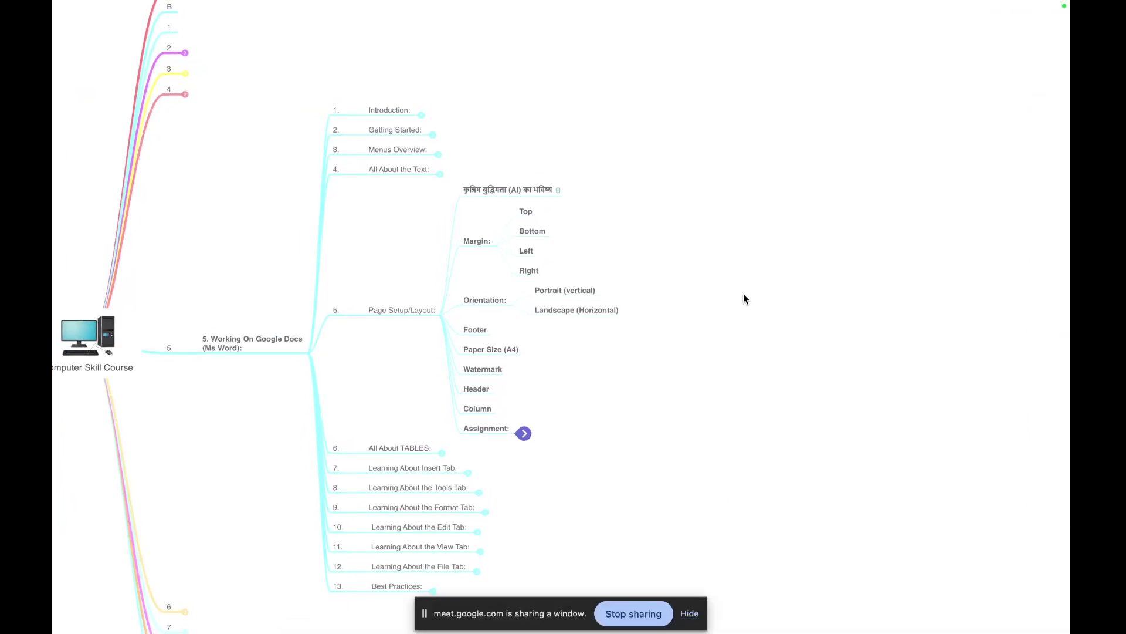
- Switch to the Google Meet window and stop presenting the MindNode window to the class
{"action": "key", "text": "ctrl+Up"}
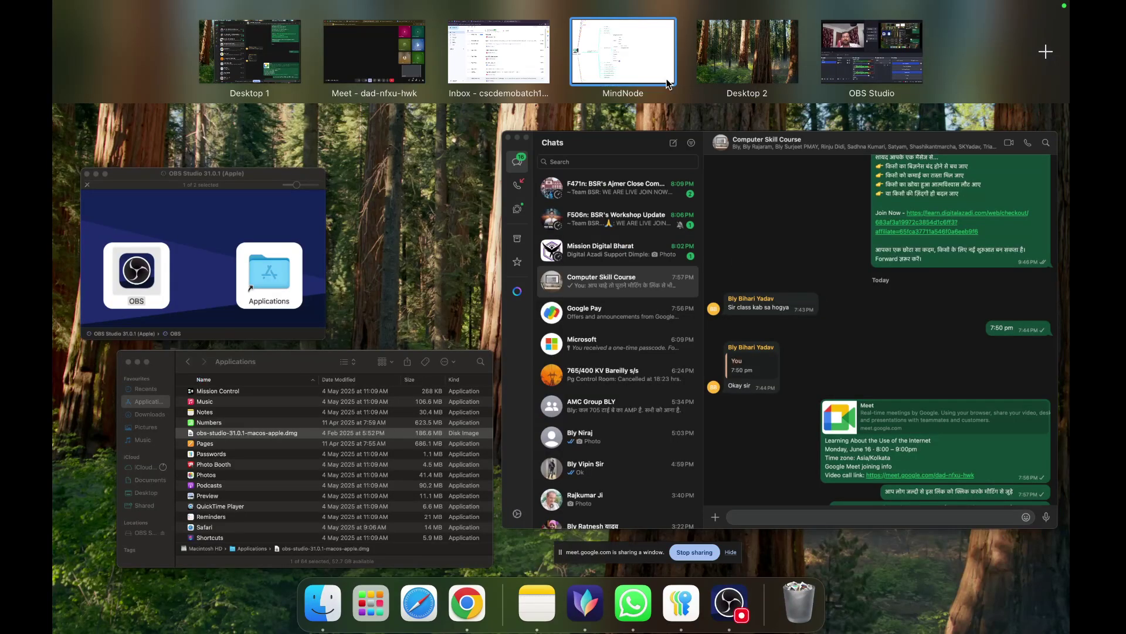
{"action": "left_click", "coordinate": [514, 50]}
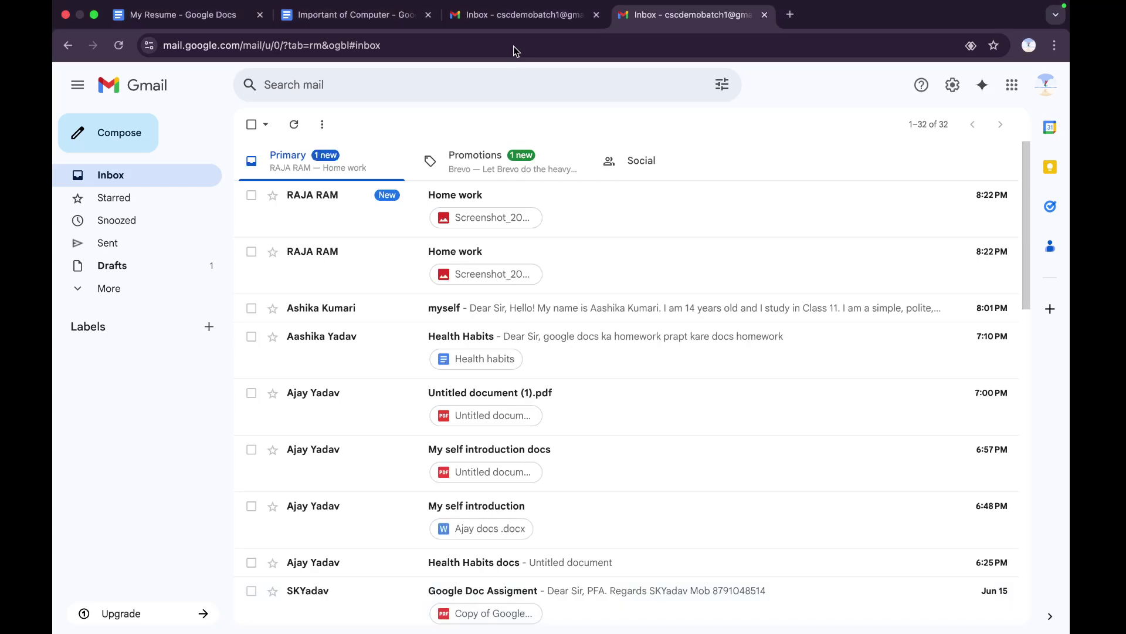
{"action": "key", "text": "ctrl+Up"}
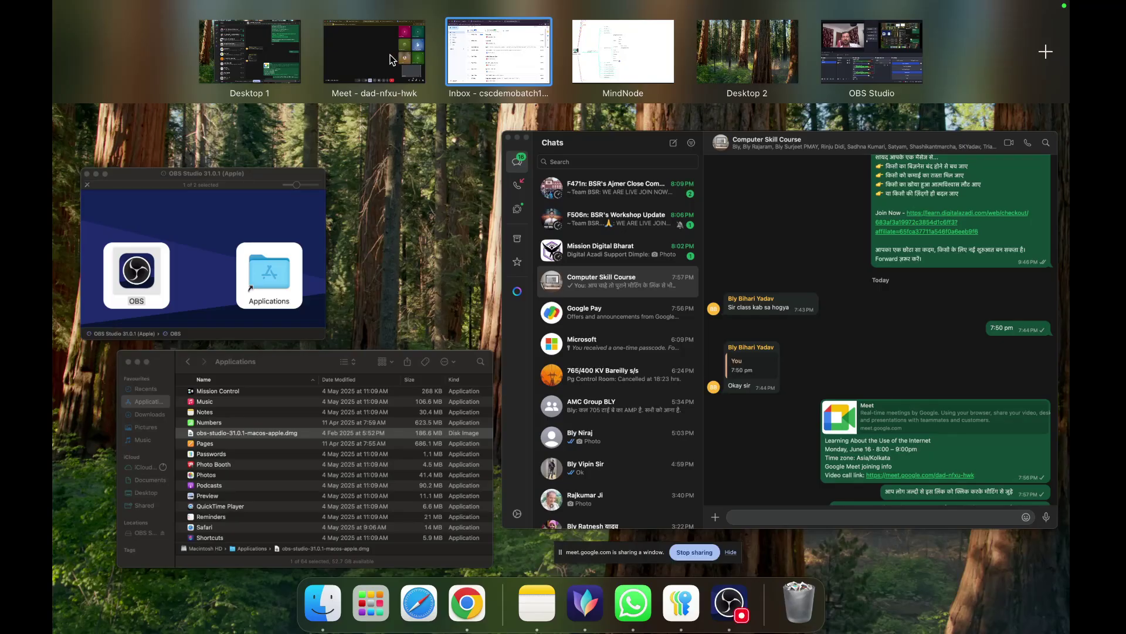
{"action": "left_click", "coordinate": [383, 56]}
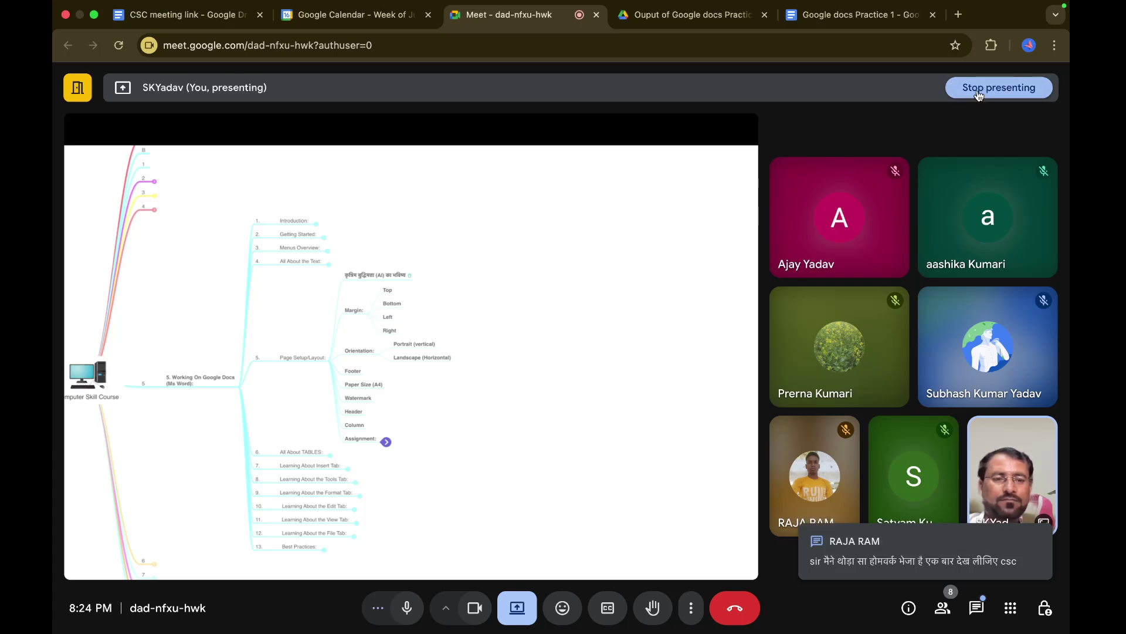
{"action": "left_click", "coordinate": [979, 88]}
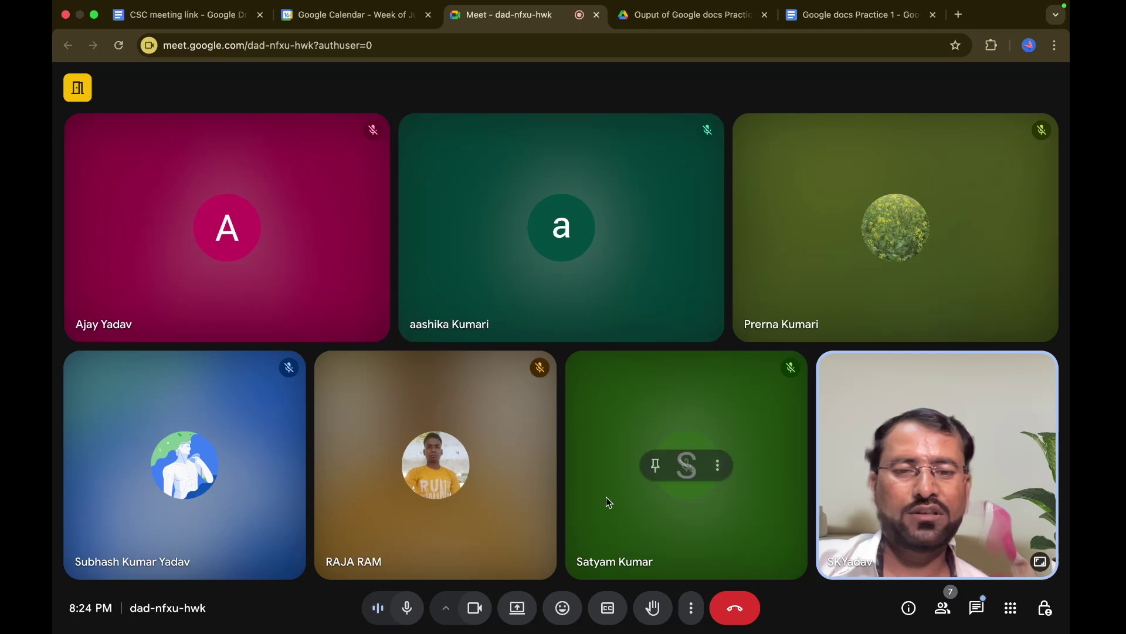
- Present the entire screen in the meeting and switch to the browser window with the Gmail inbox
{"action": "left_click", "coordinate": [517, 605]}
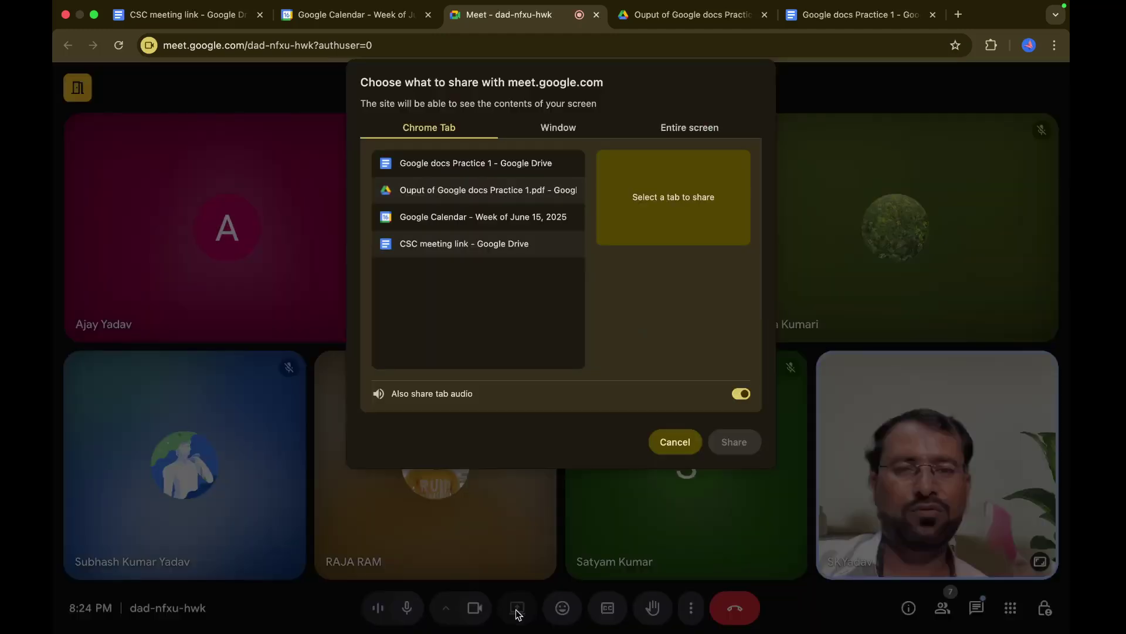
{"action": "left_click", "coordinate": [684, 129]}
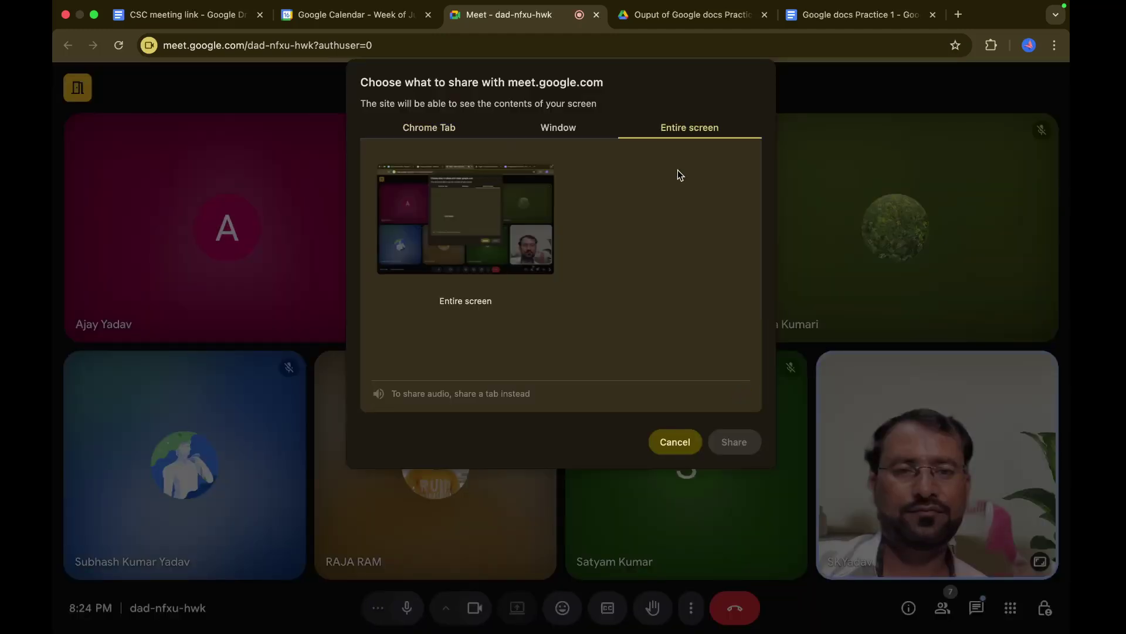
{"action": "left_click", "coordinate": [465, 219]}
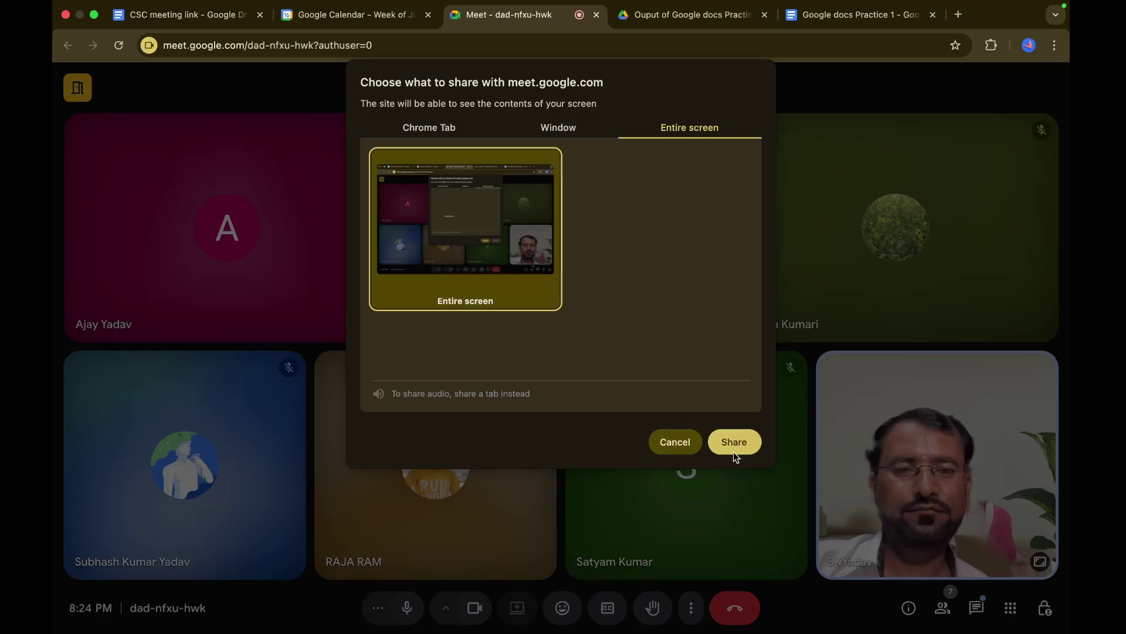
{"action": "left_click", "coordinate": [734, 441]}
{"action": "key", "text": "ctrl+Right"}
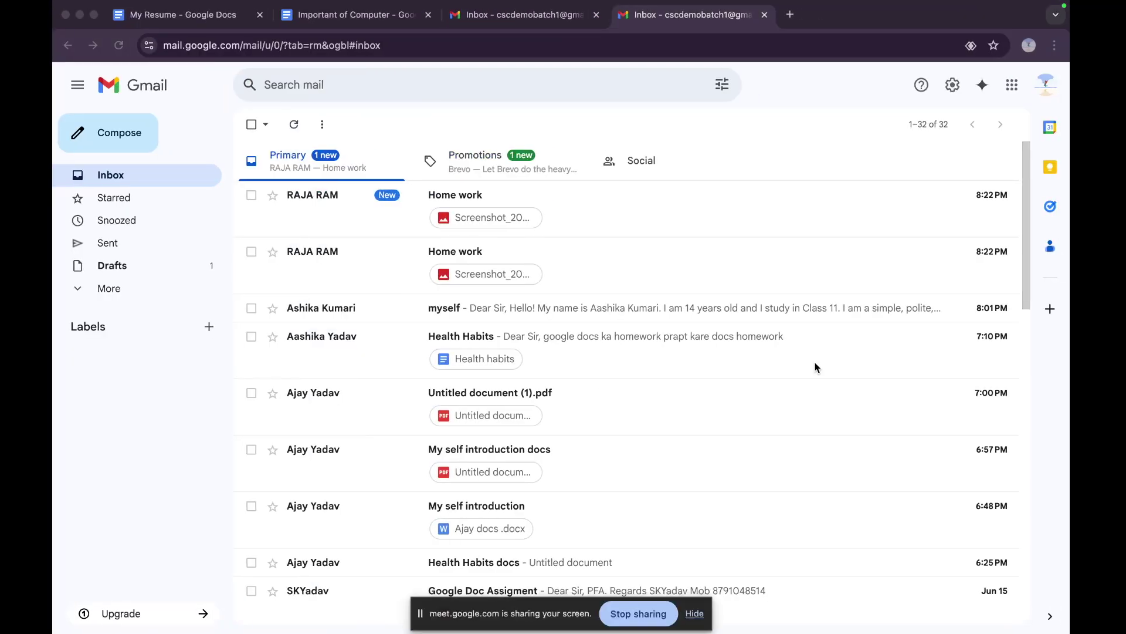
- Open Google Docs in a new browser tab from the Google apps and start a blank document
{"action": "left_click", "coordinate": [791, 14]}
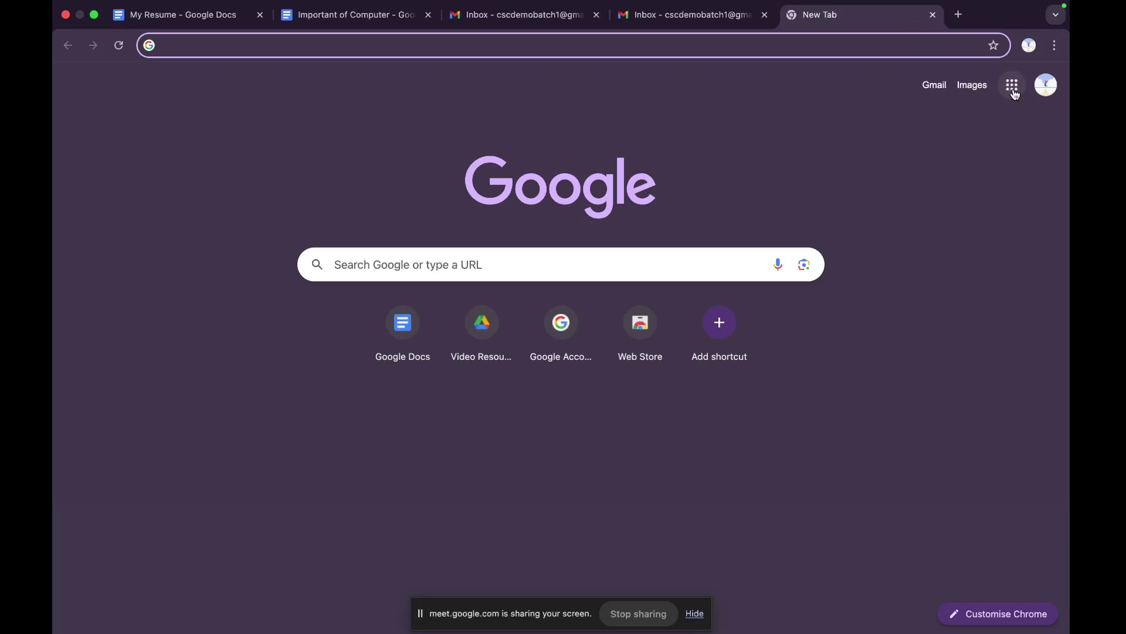
{"action": "left_click", "coordinate": [1012, 86]}
{"action": "scroll", "coordinate": [932, 270], "scroll_direction": "up", "scroll_amount": 3}
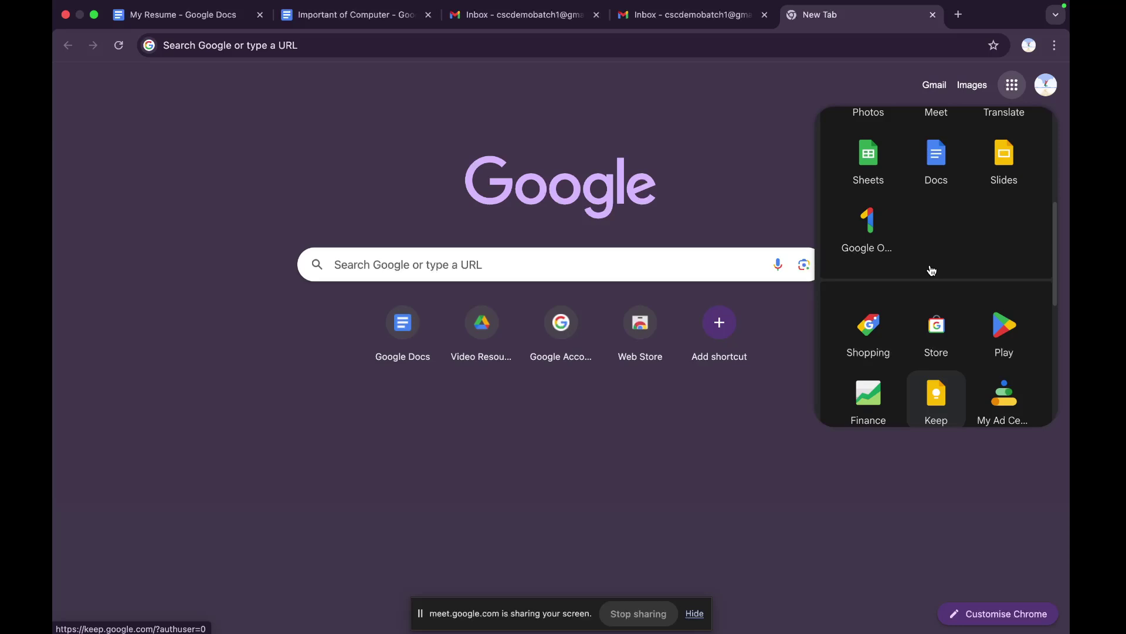
{"action": "scroll", "coordinate": [933, 271], "scroll_direction": "up", "scroll_amount": 2}
{"action": "left_click", "coordinate": [932, 205]}
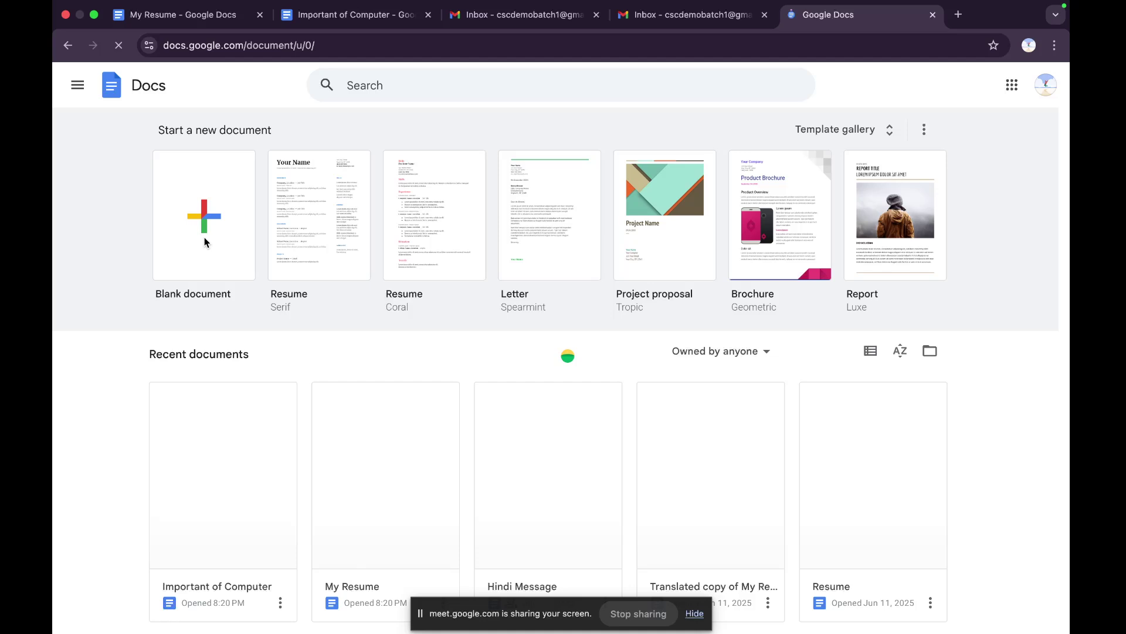
- Close the duplicate Gmail inbox tab and return to the untitled document
{"action": "left_click", "coordinate": [690, 20]}
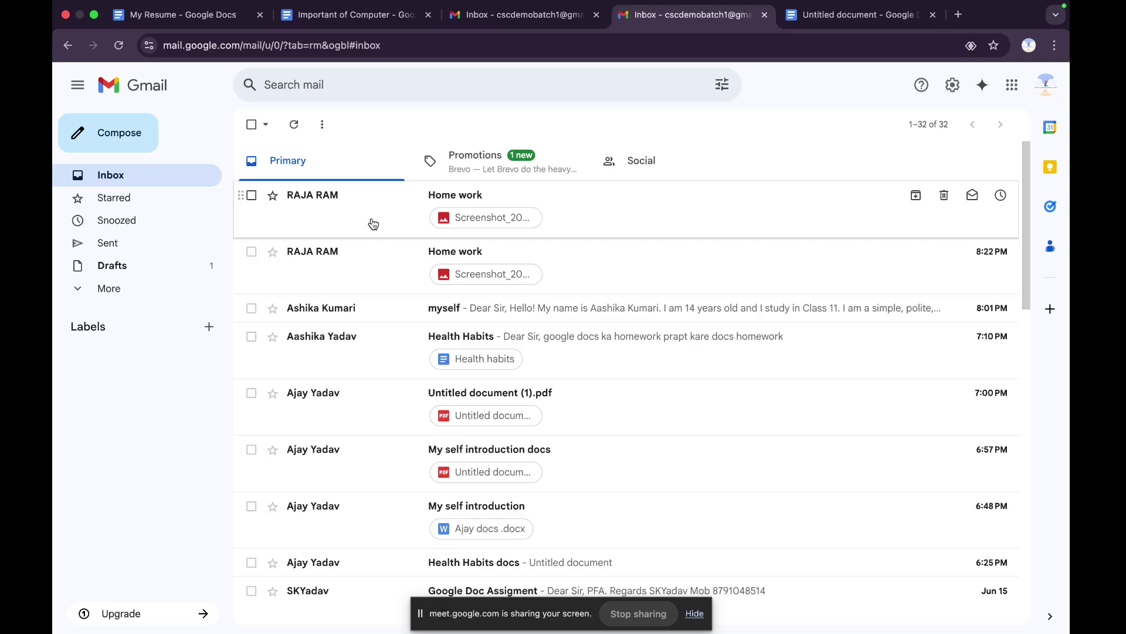
{"action": "scroll", "coordinate": [373, 225], "scroll_direction": "down", "scroll_amount": 1}
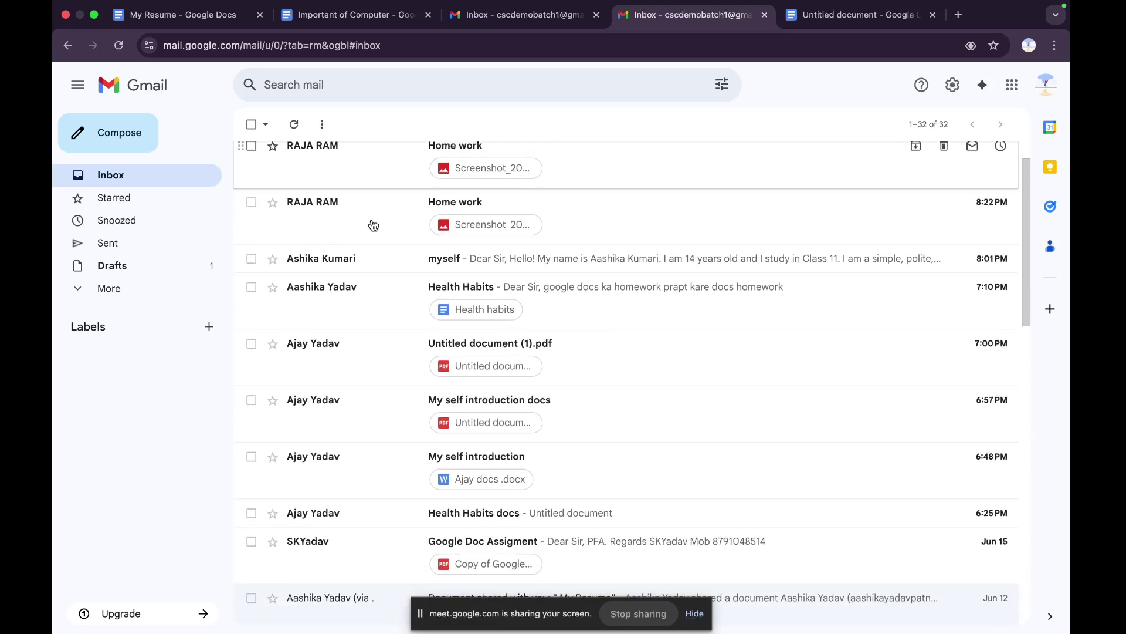
{"action": "scroll", "coordinate": [373, 224], "scroll_direction": "up", "scroll_amount": 1}
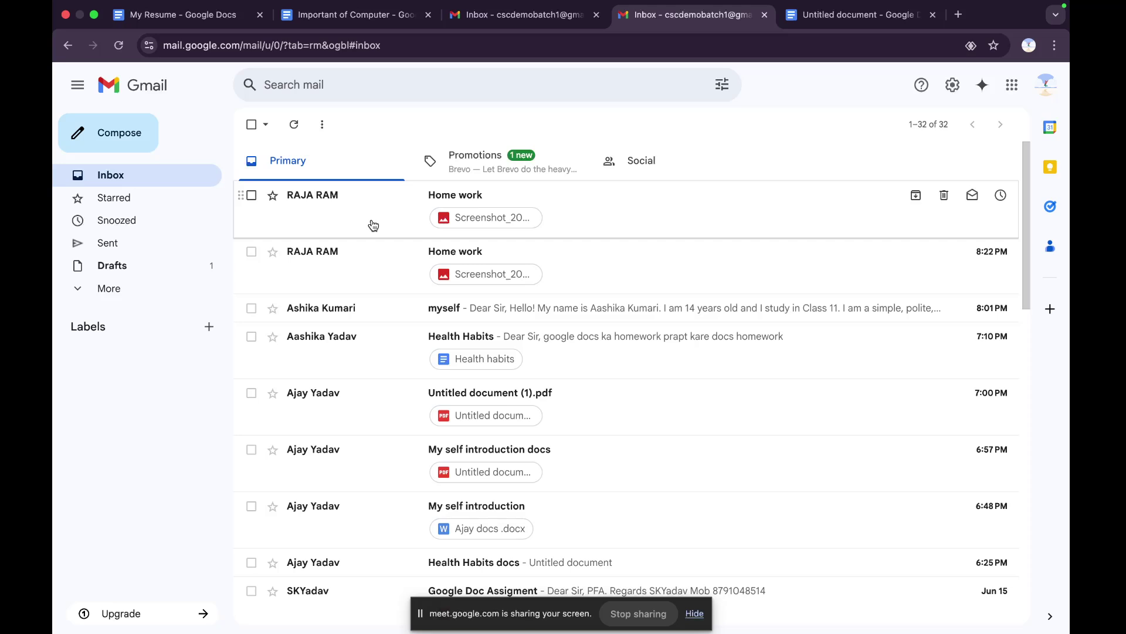
{"action": "left_click", "coordinate": [508, 16]}
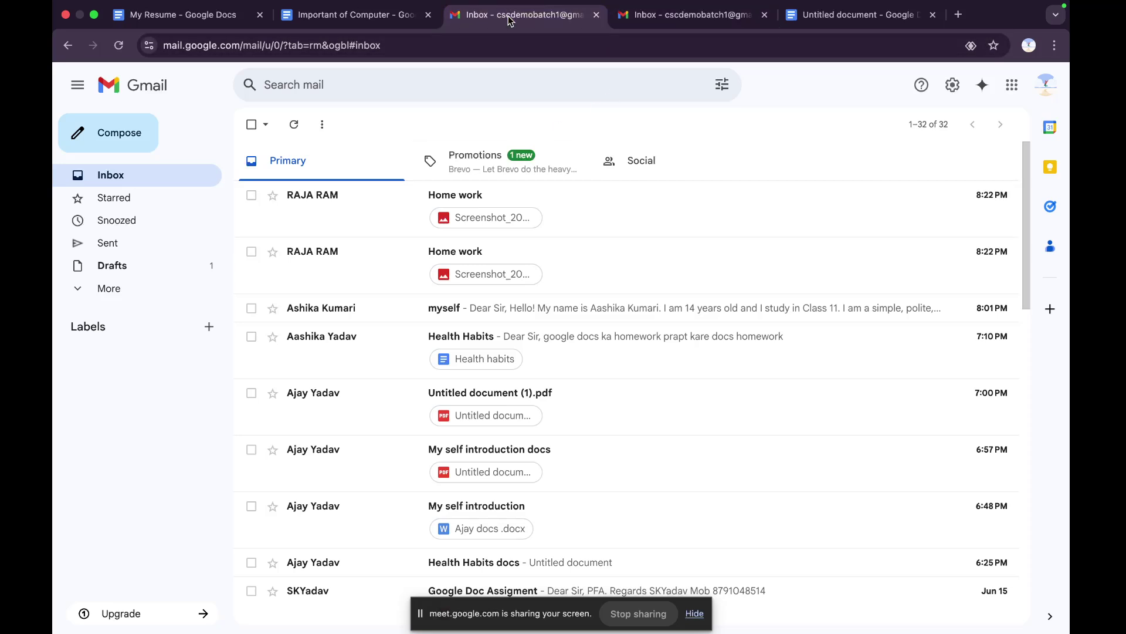
{"action": "left_click", "coordinate": [596, 15]}
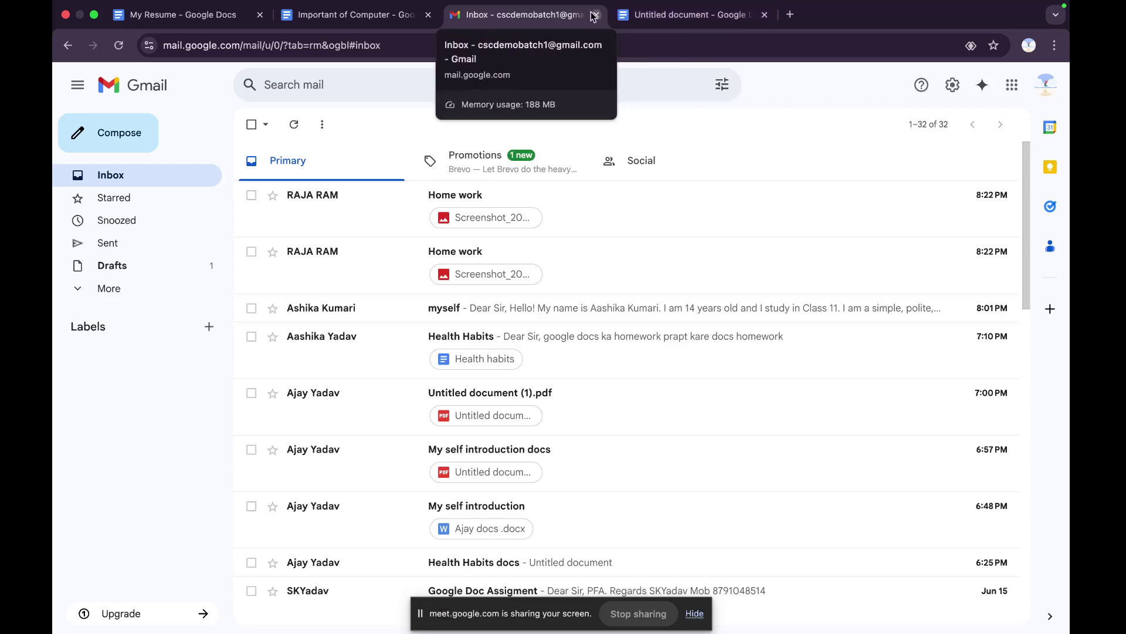
{"action": "left_click", "coordinate": [675, 14]}
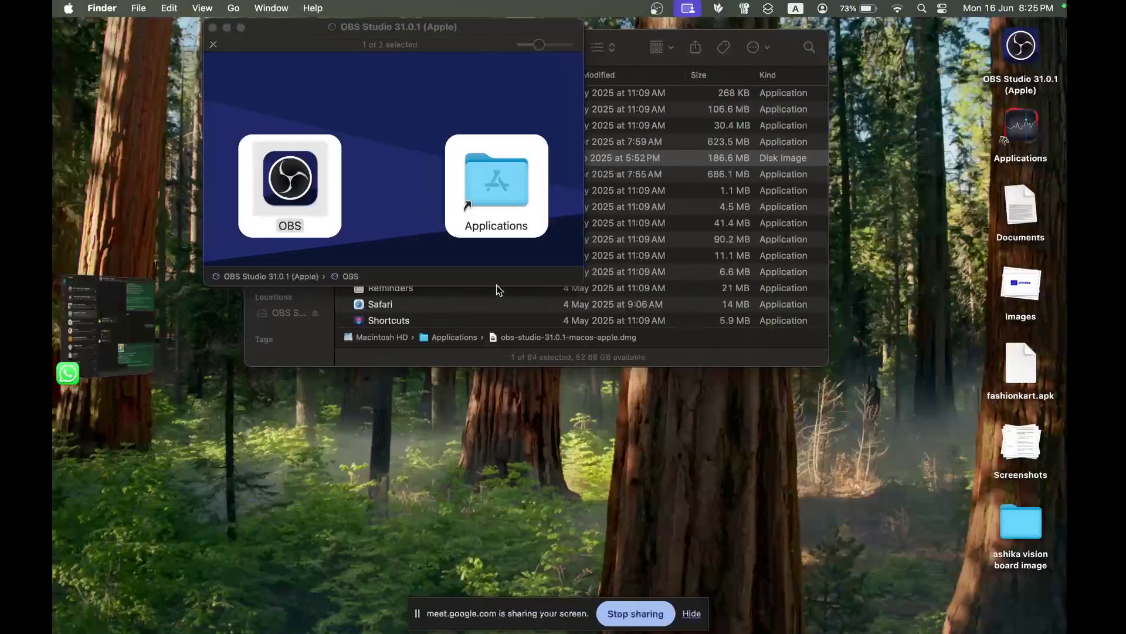
- Switch across the open desktops between the MindNode mind map and the untitled document, ending on the document with the Hindi AI text
{"action": "key", "text": "ctrl+Up"}
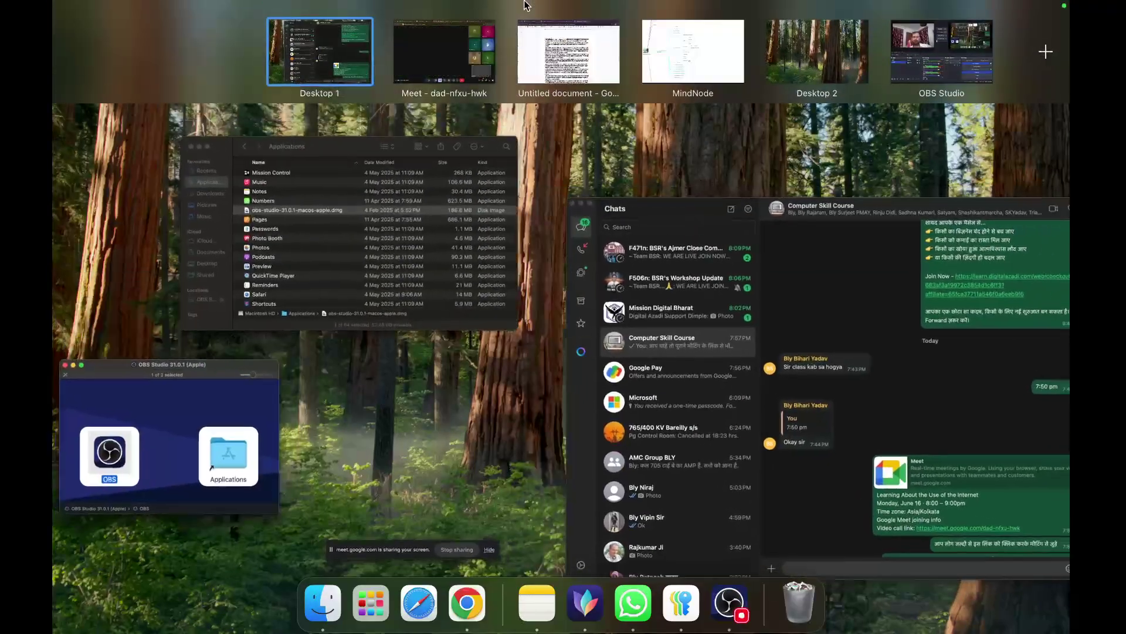
{"action": "left_click", "coordinate": [661, 65]}
{"action": "key", "text": "ctrl+Right"}
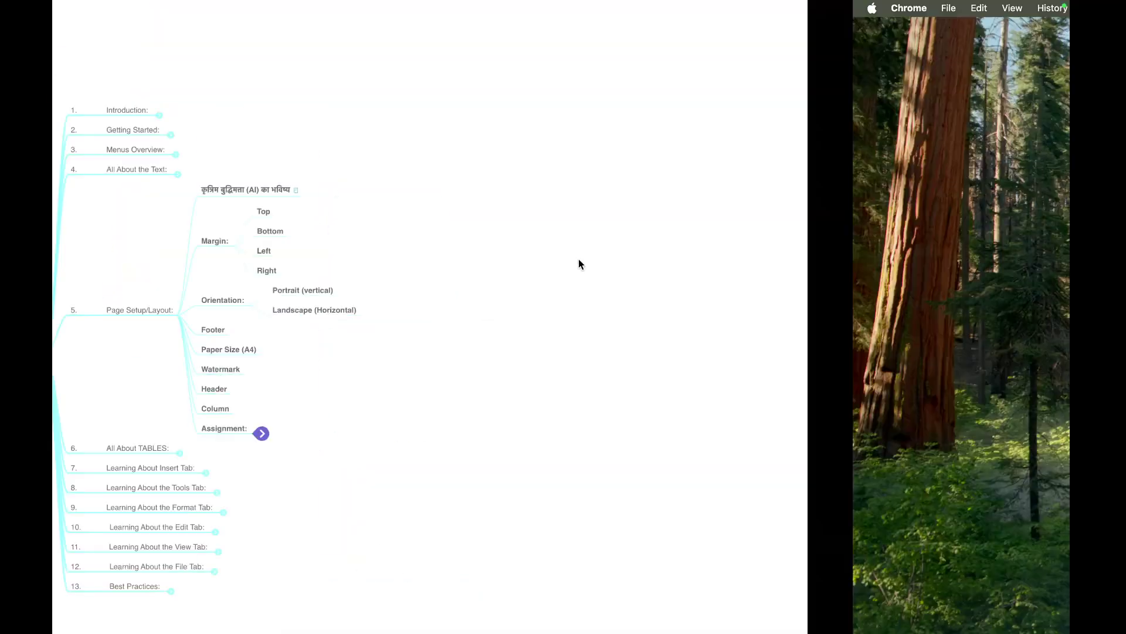
{"action": "key", "text": "ctrl+Up"}
{"action": "mouse_move", "coordinate": [534, 57]}
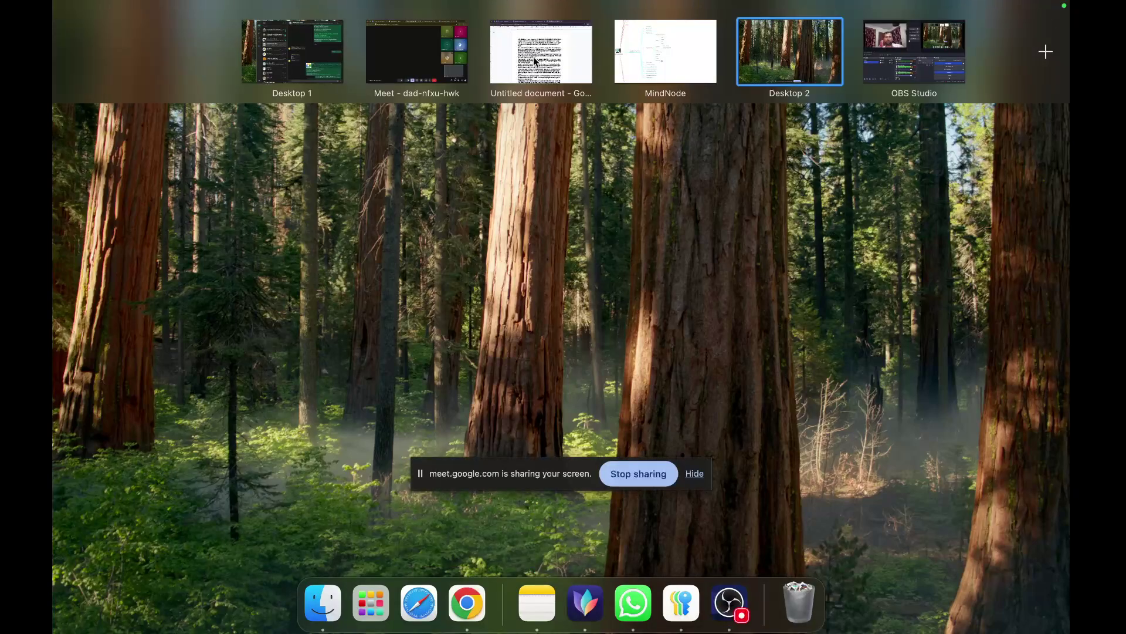
{"action": "left_click", "coordinate": [520, 61]}
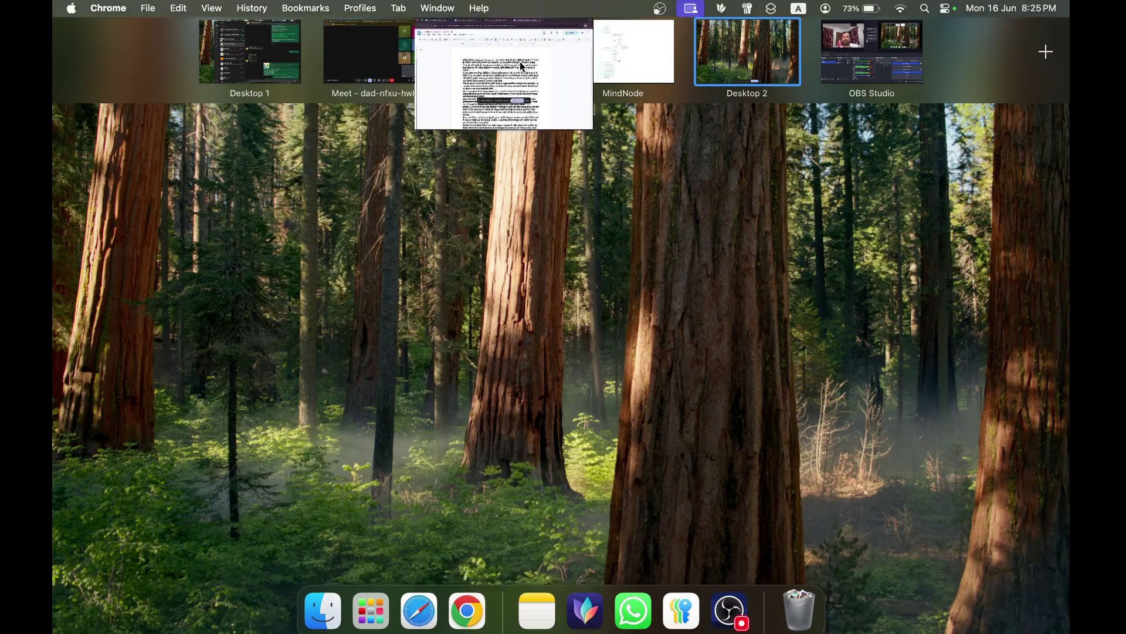
{"action": "key", "text": "ctrl+Right"}
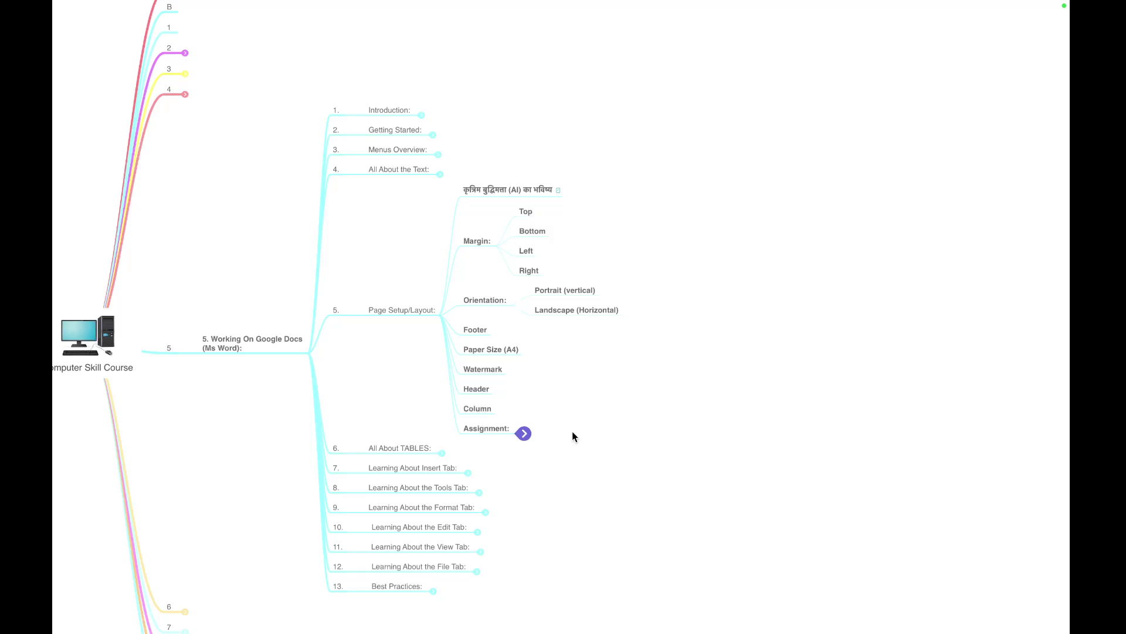
{"action": "key", "text": "ctrl+Left"}
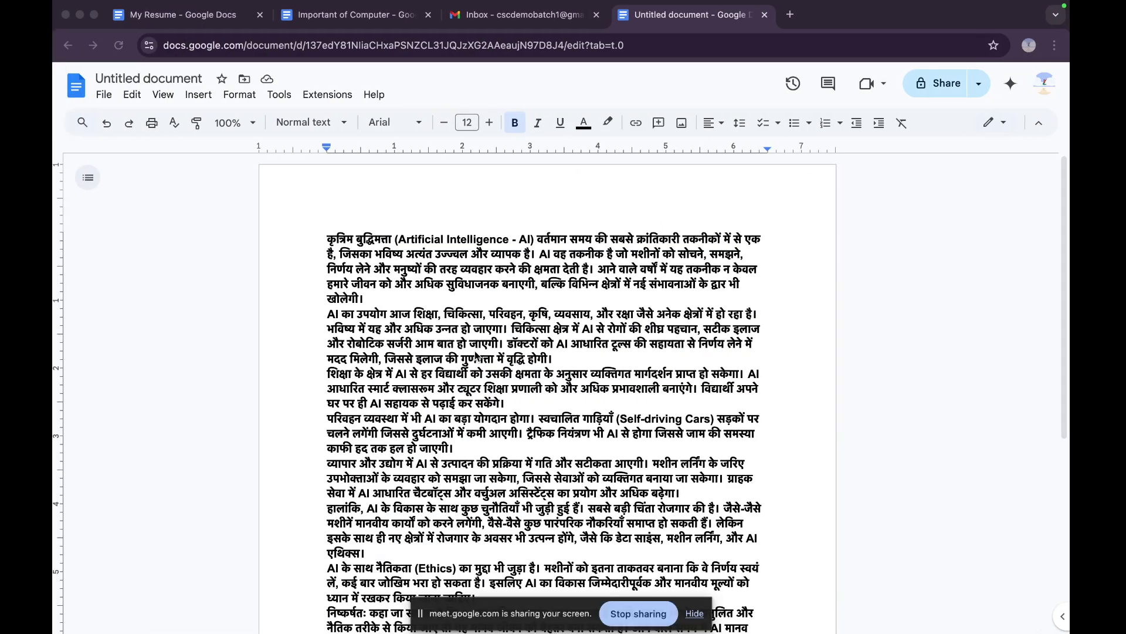
- Examine the document's file commands, pointing out Page setup, and check the Page Setup/Layout topic in the MindNode map in between
{"action": "scroll", "coordinate": [476, 356], "scroll_direction": "down", "scroll_amount": 1}
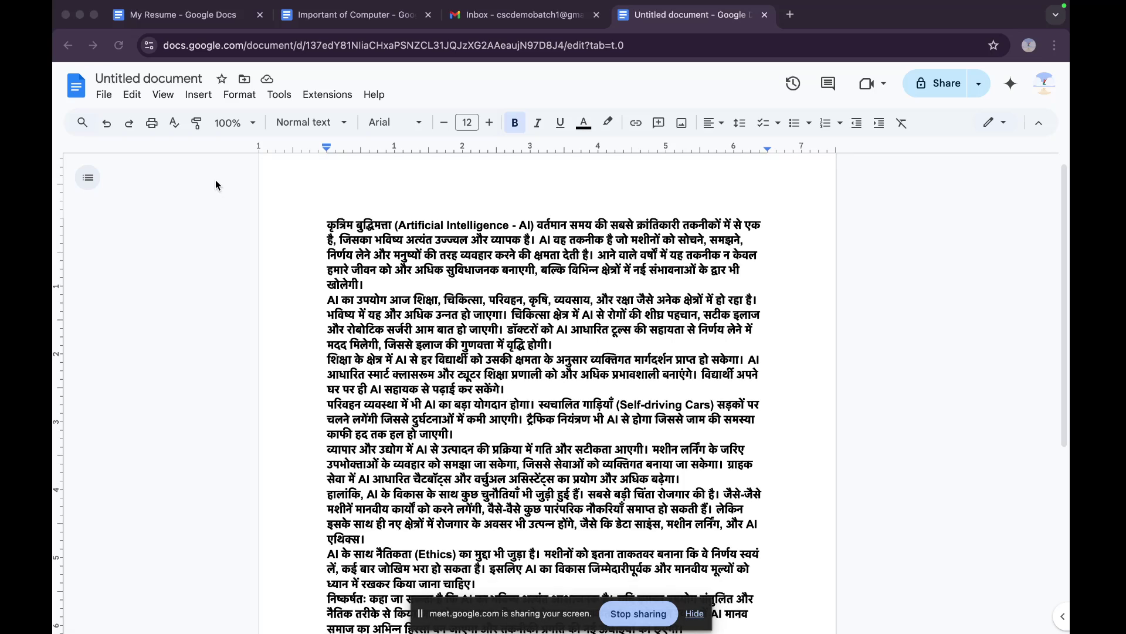
{"action": "left_click", "coordinate": [104, 94]}
{"action": "mouse_move", "coordinate": [141, 376]}
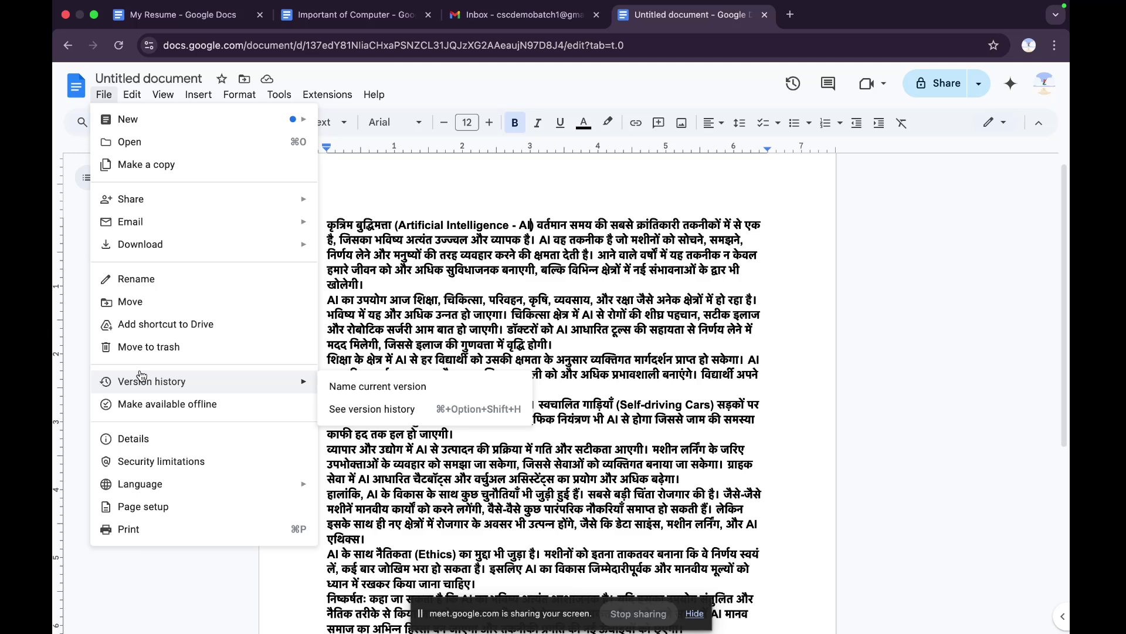
{"action": "left_click", "coordinate": [426, 188]}
{"action": "key", "text": "super+Tab"}
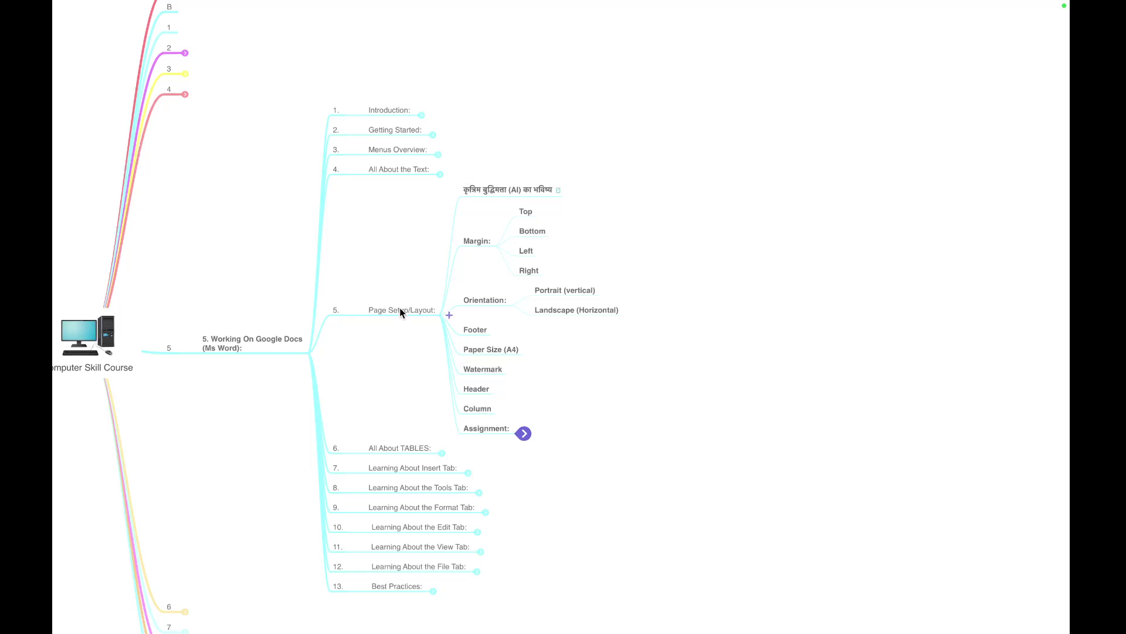
{"action": "key", "text": "super+Tab"}
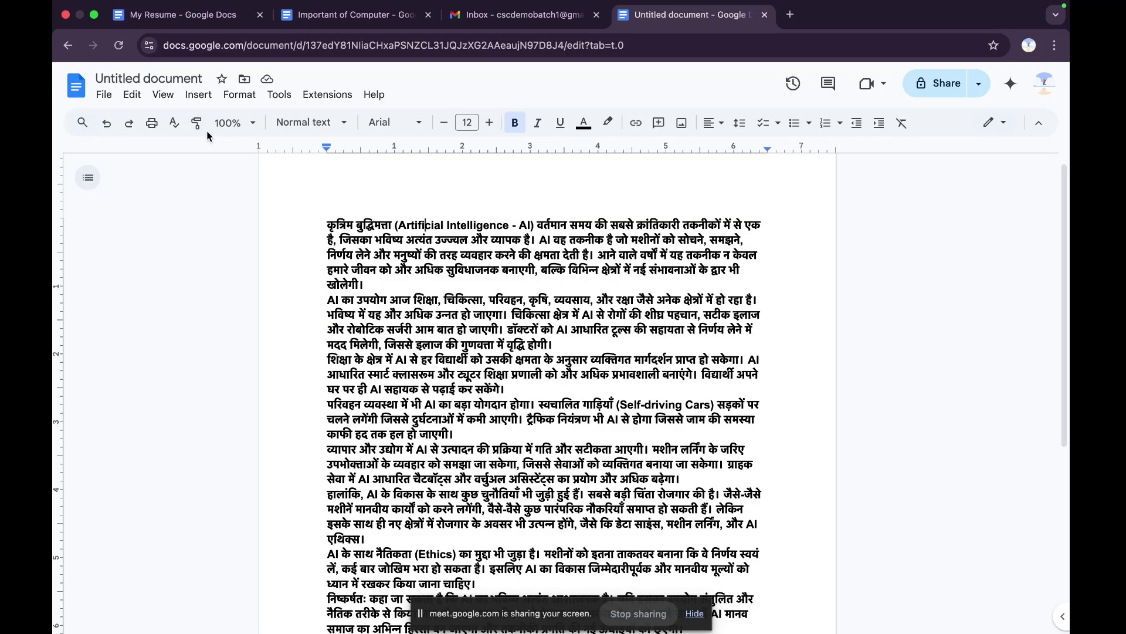
{"action": "left_click", "coordinate": [104, 95]}
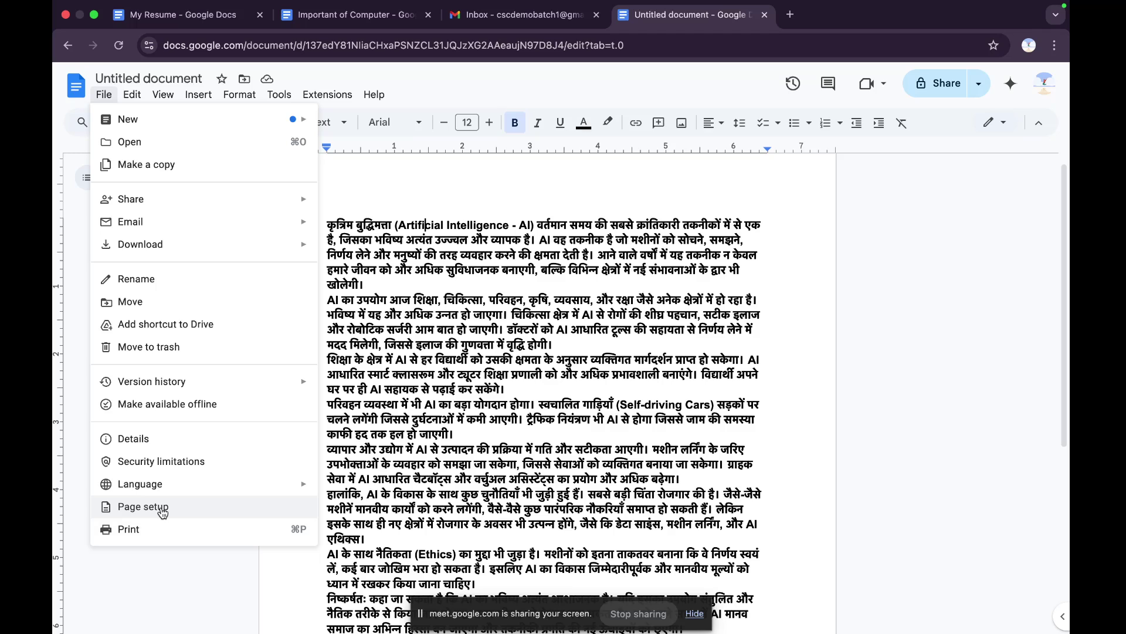
{"action": "left_click", "coordinate": [409, 468]}
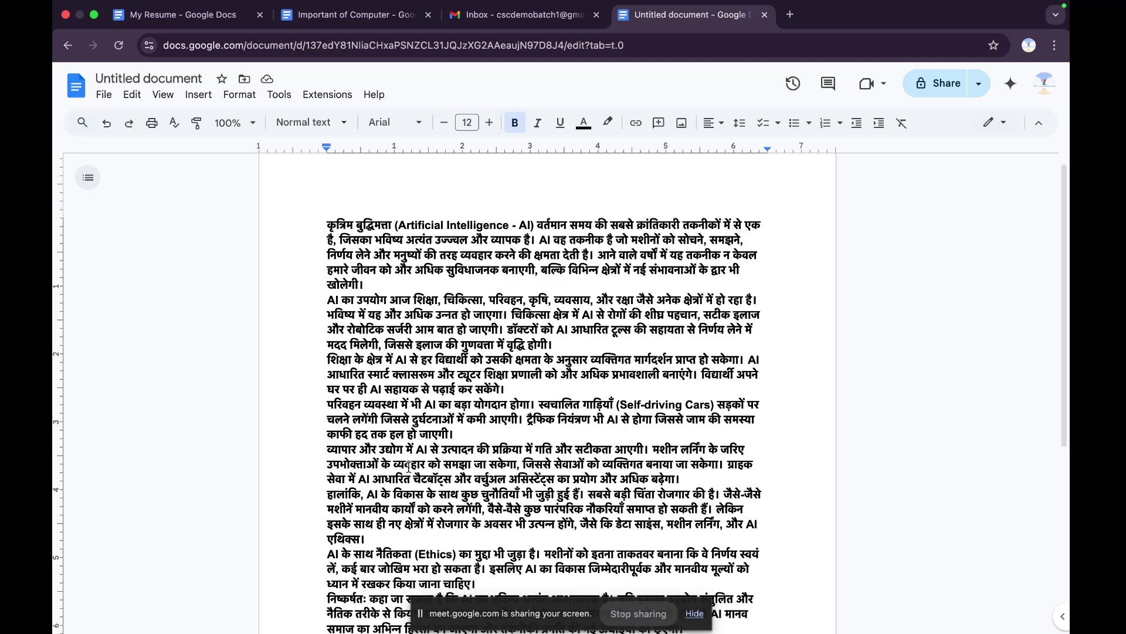
- Search the document commands for “page setup”, open the Page setup dialog and highlight its title
{"action": "left_click", "coordinate": [81, 122]}
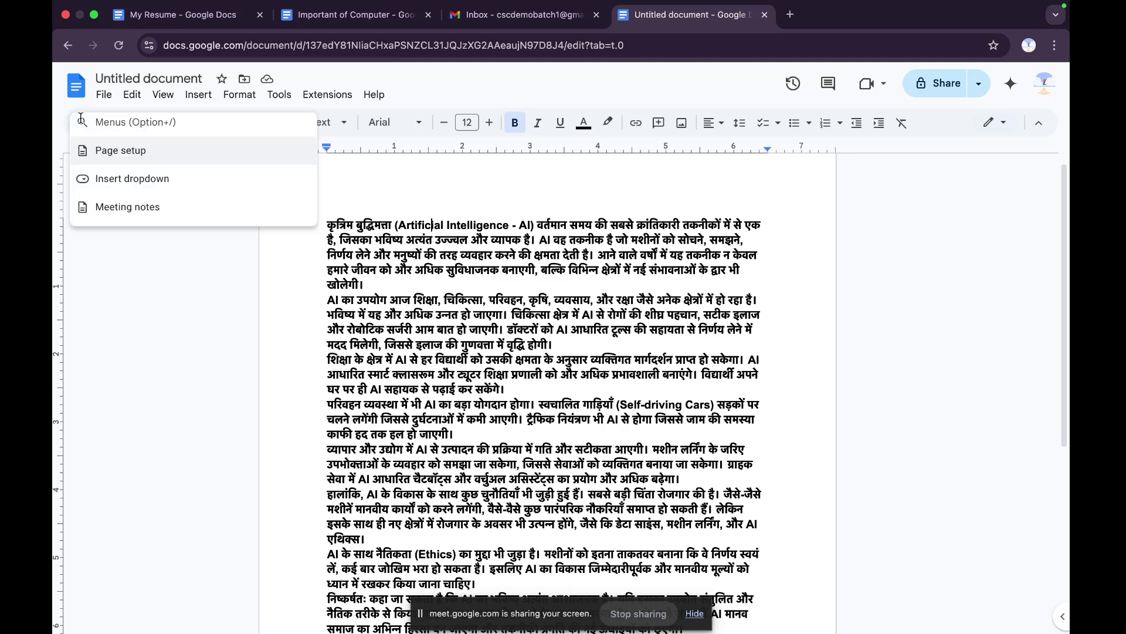
{"action": "type", "text": "page se"}
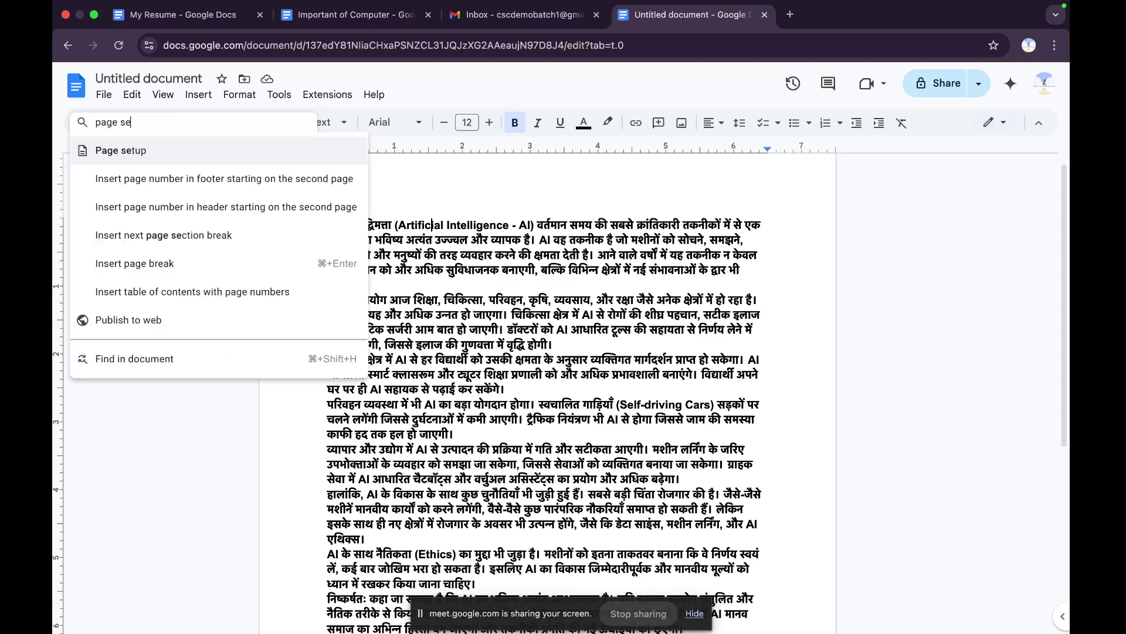
{"action": "type", "text": "tup"}
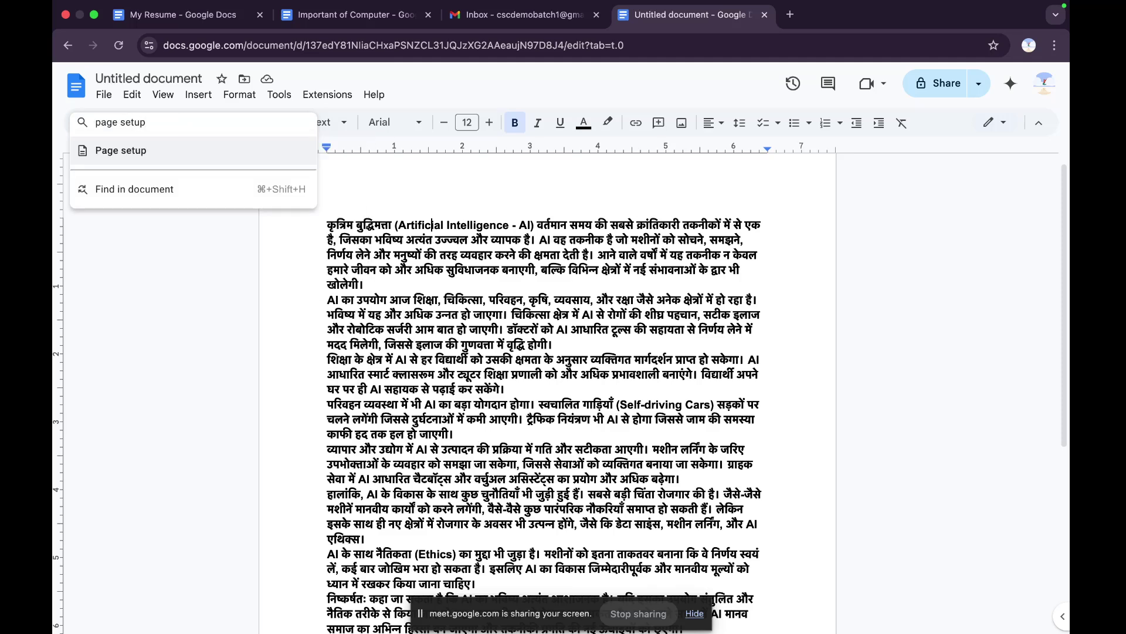
{"action": "left_click", "coordinate": [108, 154]}
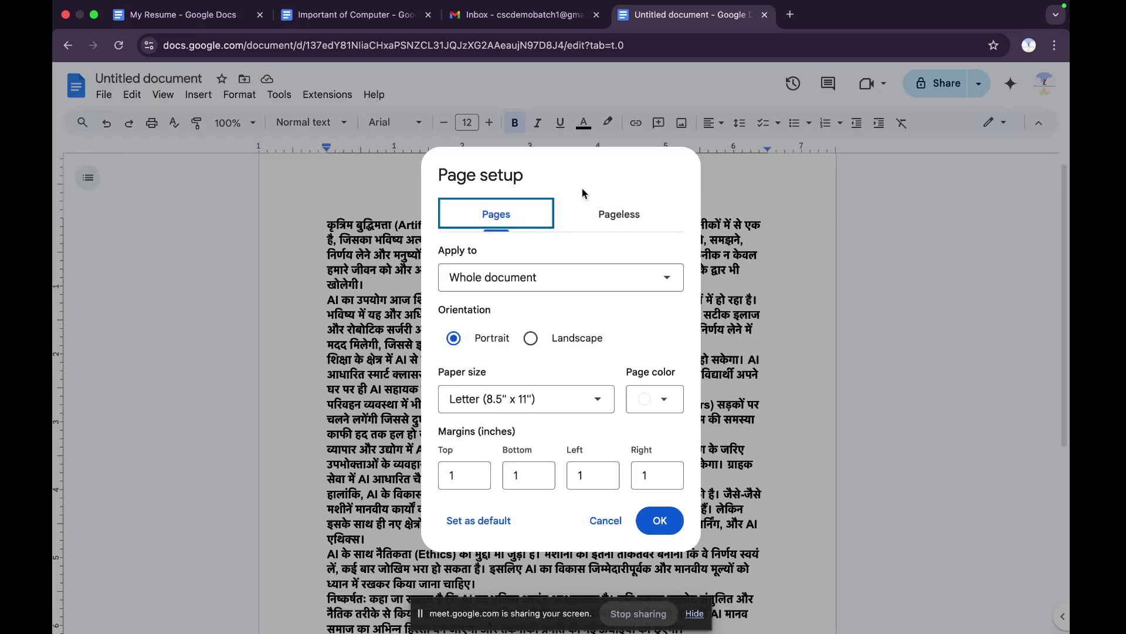
{"action": "triple_click", "coordinate": [551, 173]}
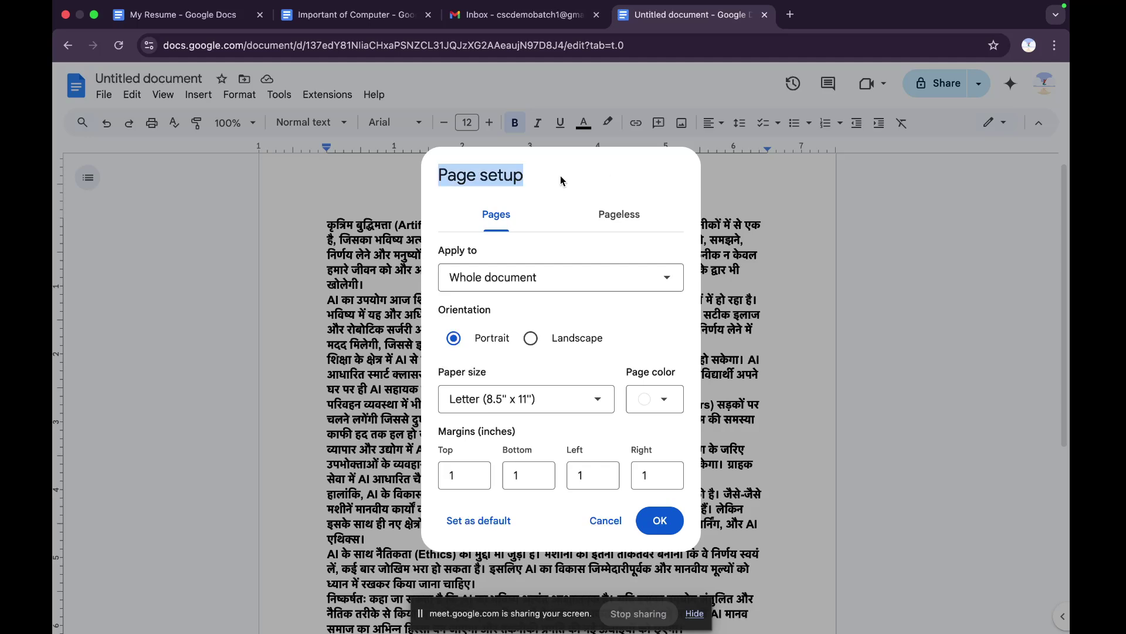
- Review the Apply to choices and the Portrait and Landscape orientation options in the Page setup dialog, and cancel it
{"action": "left_click", "coordinate": [577, 175]}
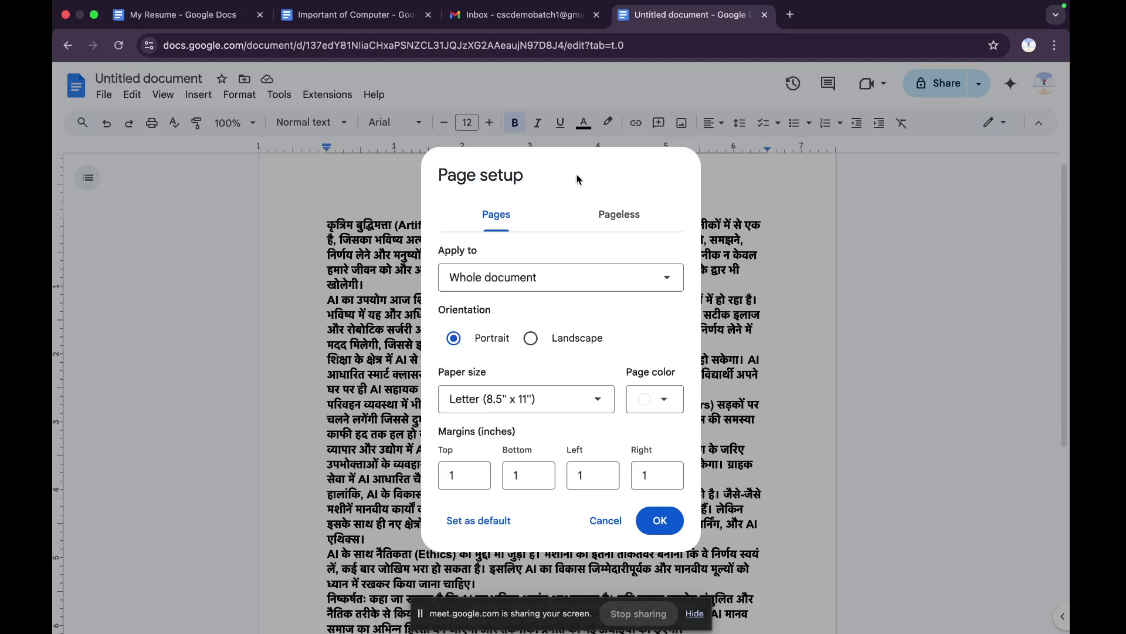
{"action": "left_click", "coordinate": [548, 285]}
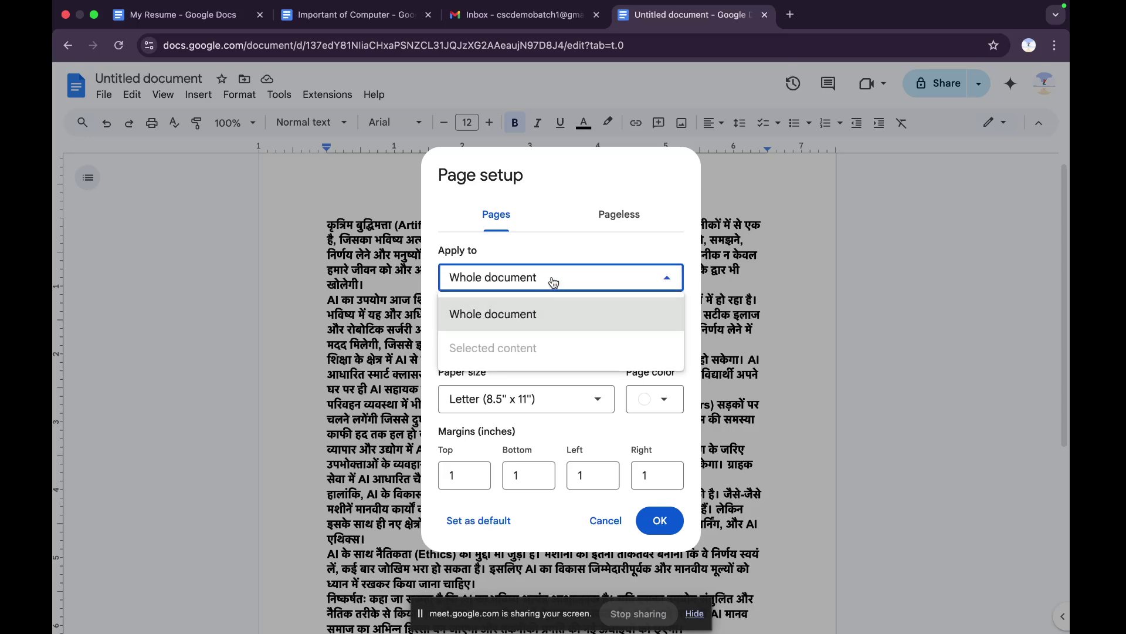
{"action": "left_click", "coordinate": [552, 284]}
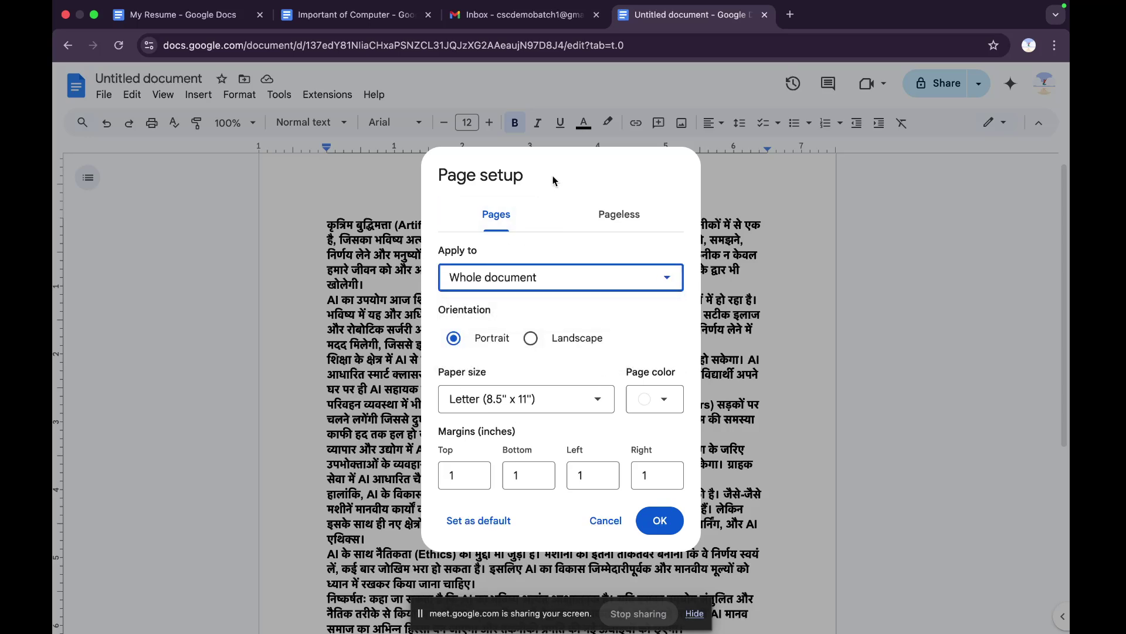
{"action": "left_click", "coordinate": [454, 339]}
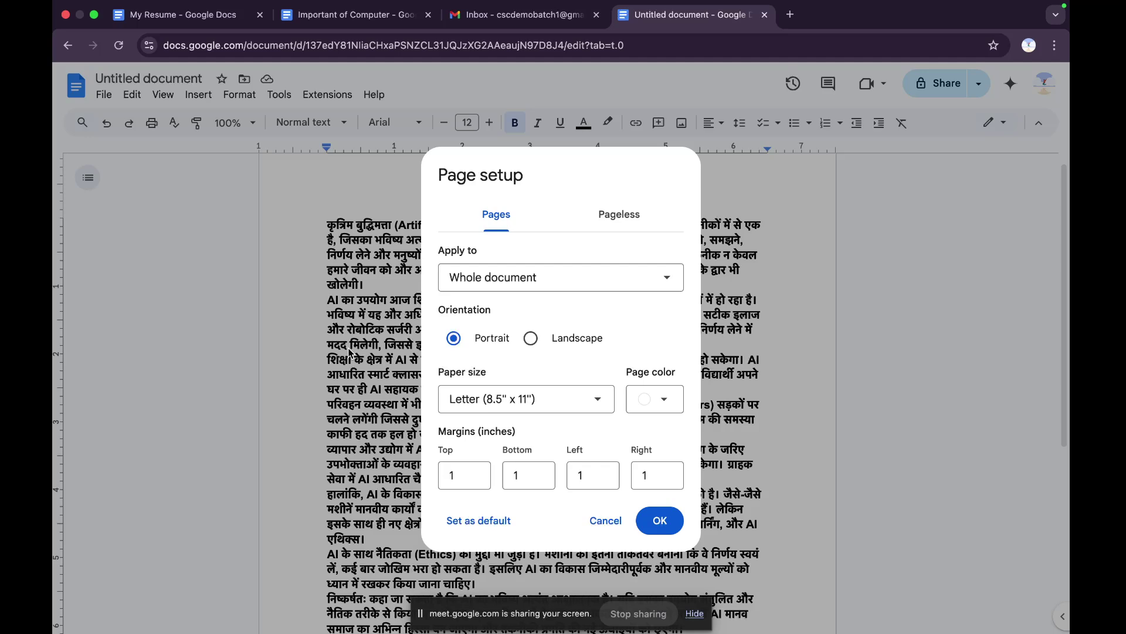
{"action": "left_click", "coordinate": [531, 339]}
{"action": "left_click", "coordinate": [605, 522]}
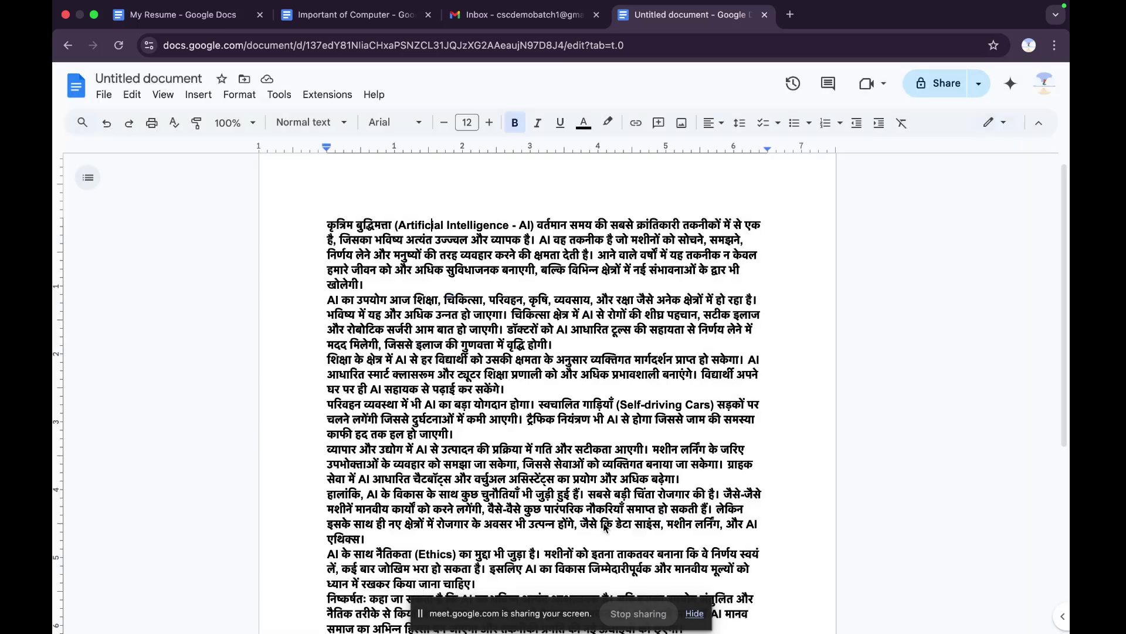
- Open the system print dialog for the document and choose Landscape orientation
{"action": "left_click", "coordinate": [104, 96]}
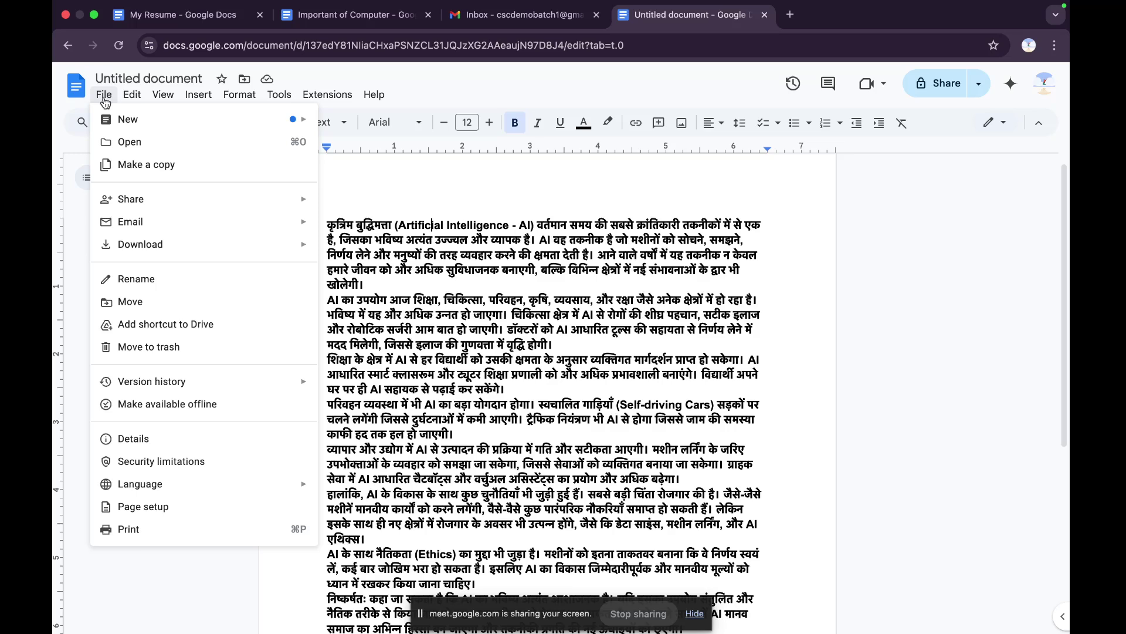
{"action": "left_click", "coordinate": [129, 530]}
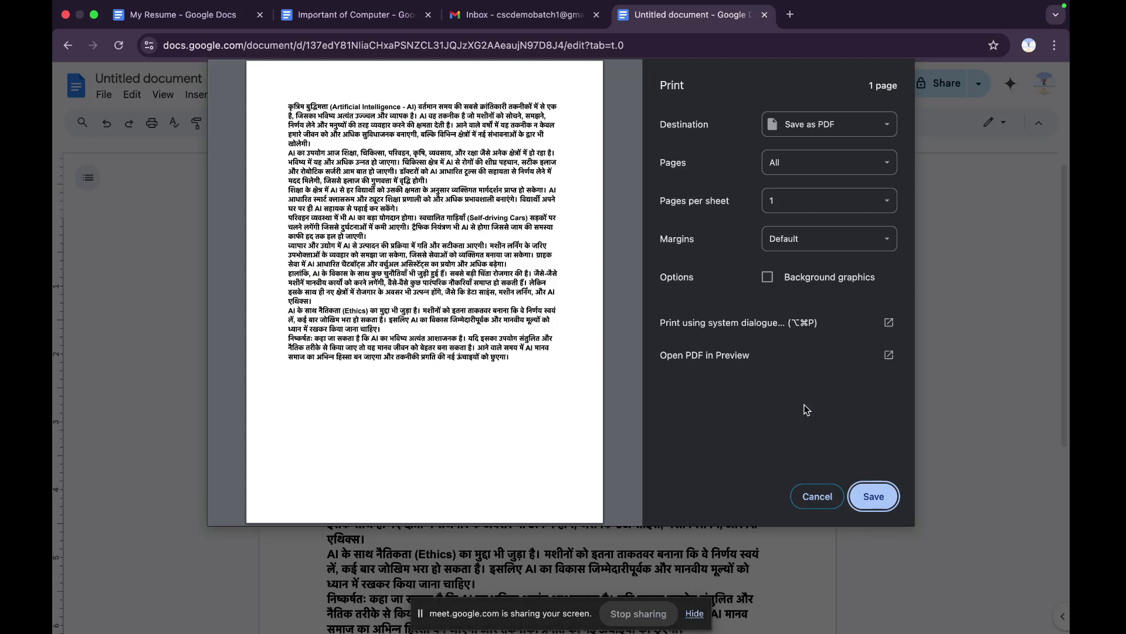
{"action": "left_click", "coordinate": [757, 329]}
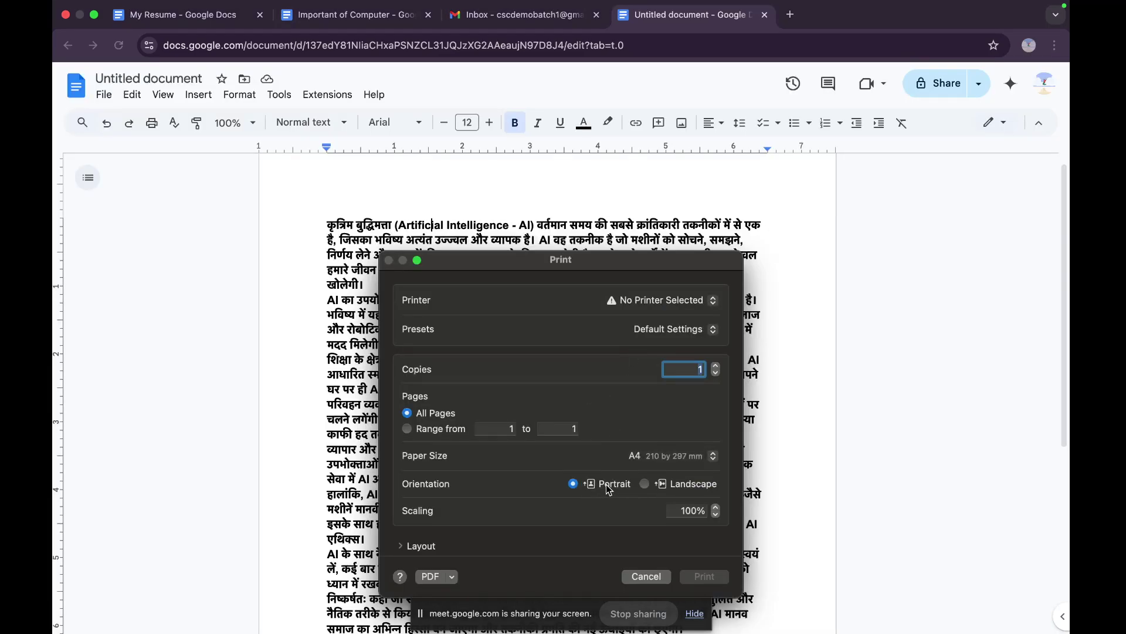
{"action": "left_click", "coordinate": [644, 485]}
{"action": "scroll", "coordinate": [668, 446], "scroll_direction": "down", "scroll_amount": 2}
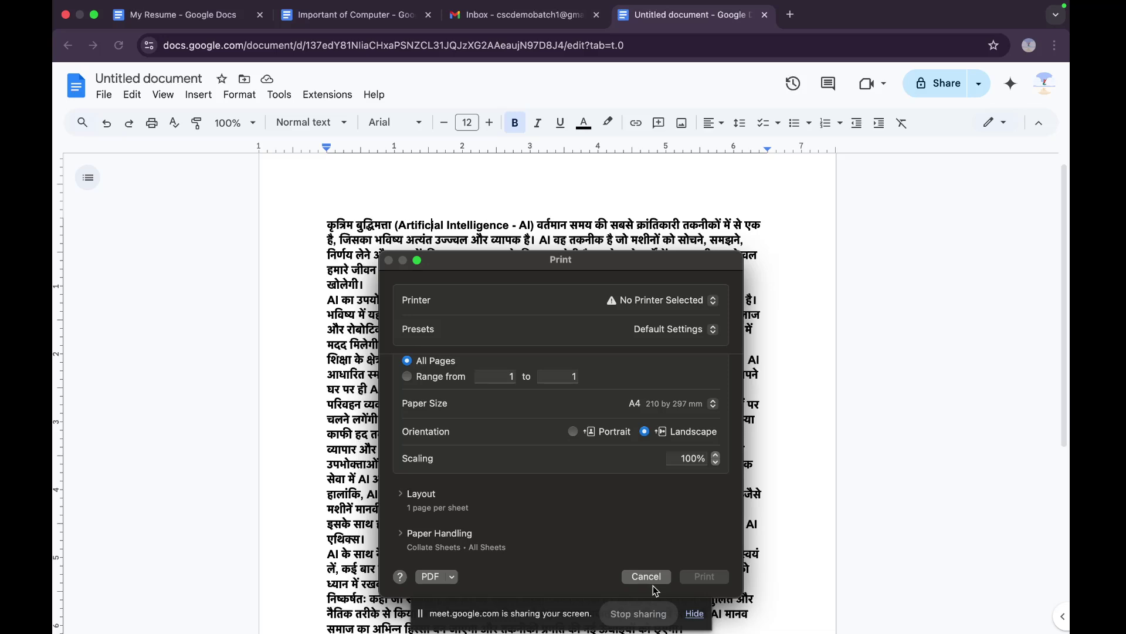
- Open the Printers & Scanners settings from the print dialog's printer choices, view them and close System Settings
{"action": "left_click", "coordinate": [713, 307]}
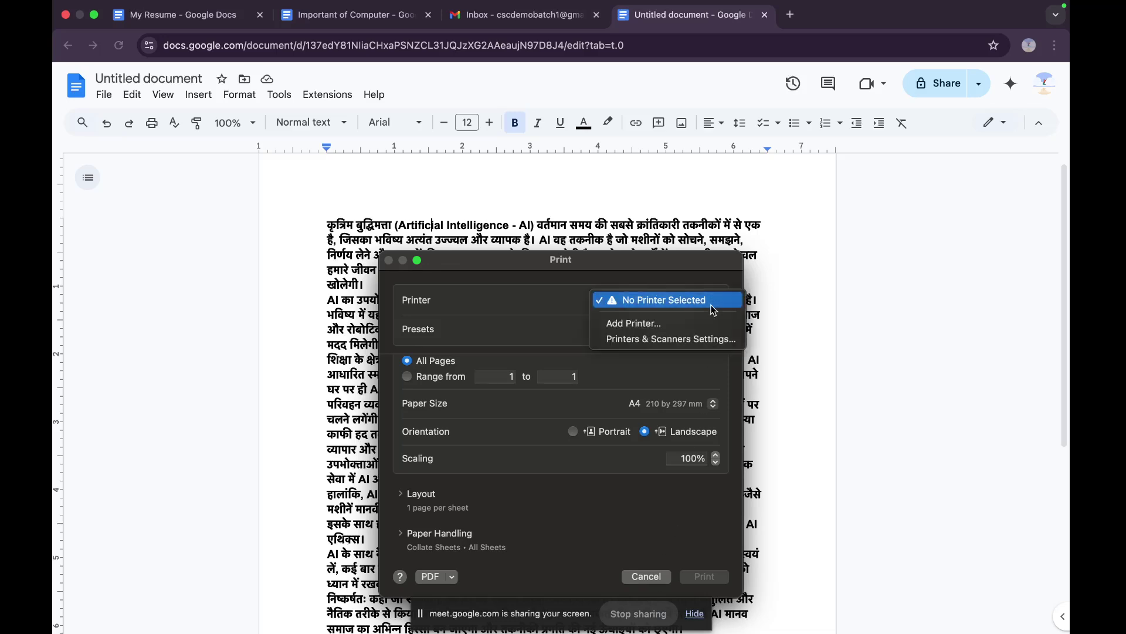
{"action": "left_click", "coordinate": [659, 341]}
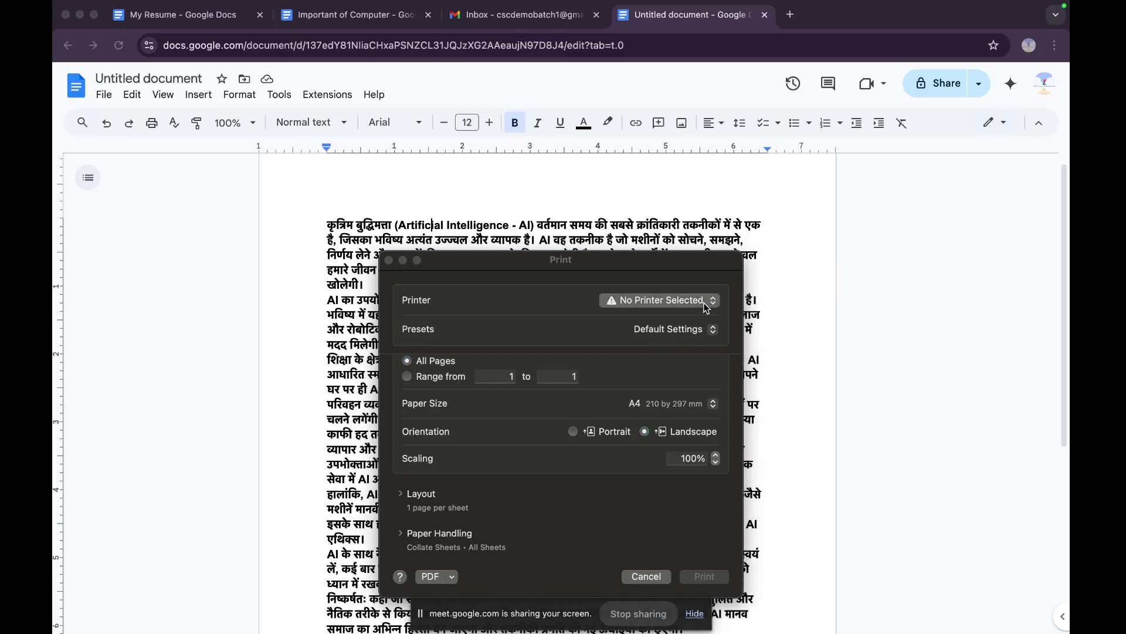
{"action": "key", "text": "ctrl+Up"}
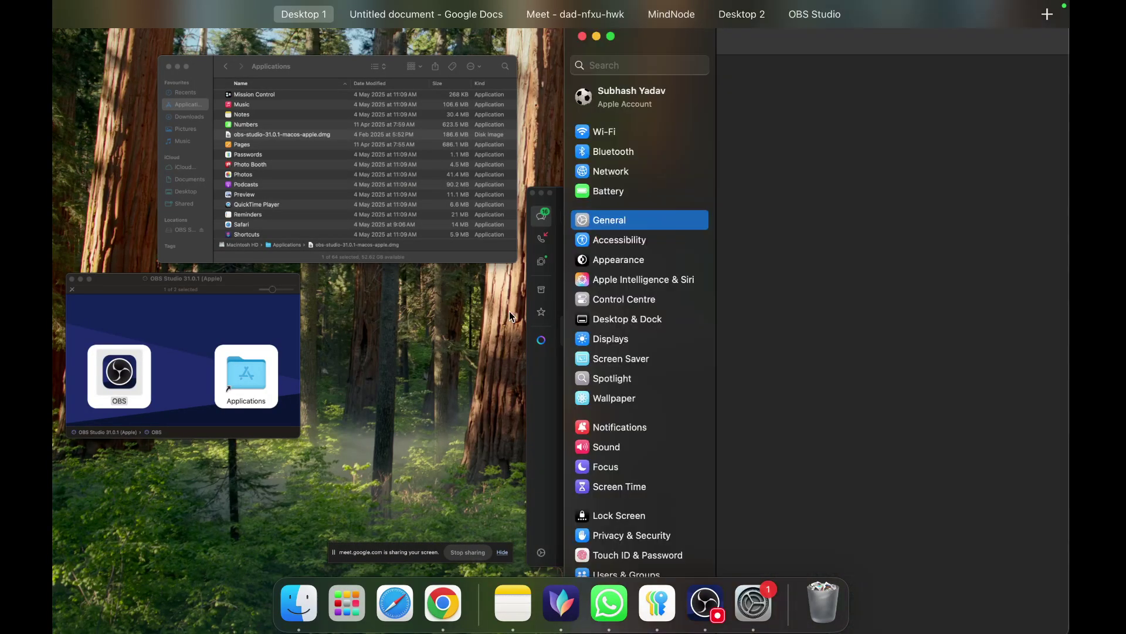
{"action": "left_click", "coordinate": [585, 43]}
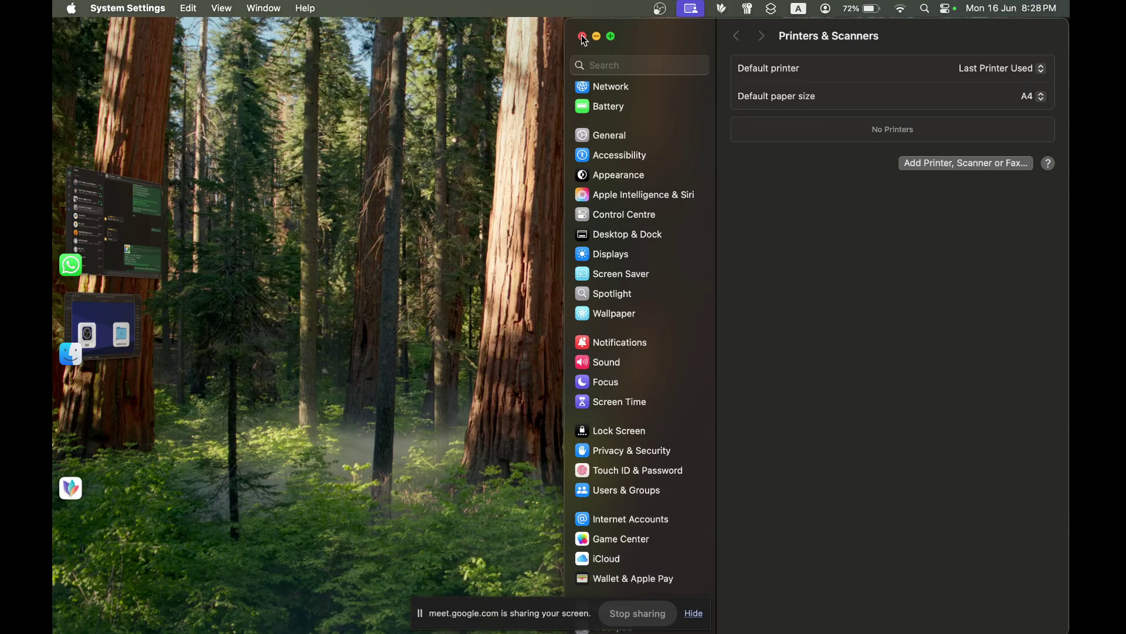
{"action": "left_click", "coordinate": [582, 36]}
- Return to the untitled document and close the system print dialog without printing
{"action": "key", "text": "ctrl+Up"}
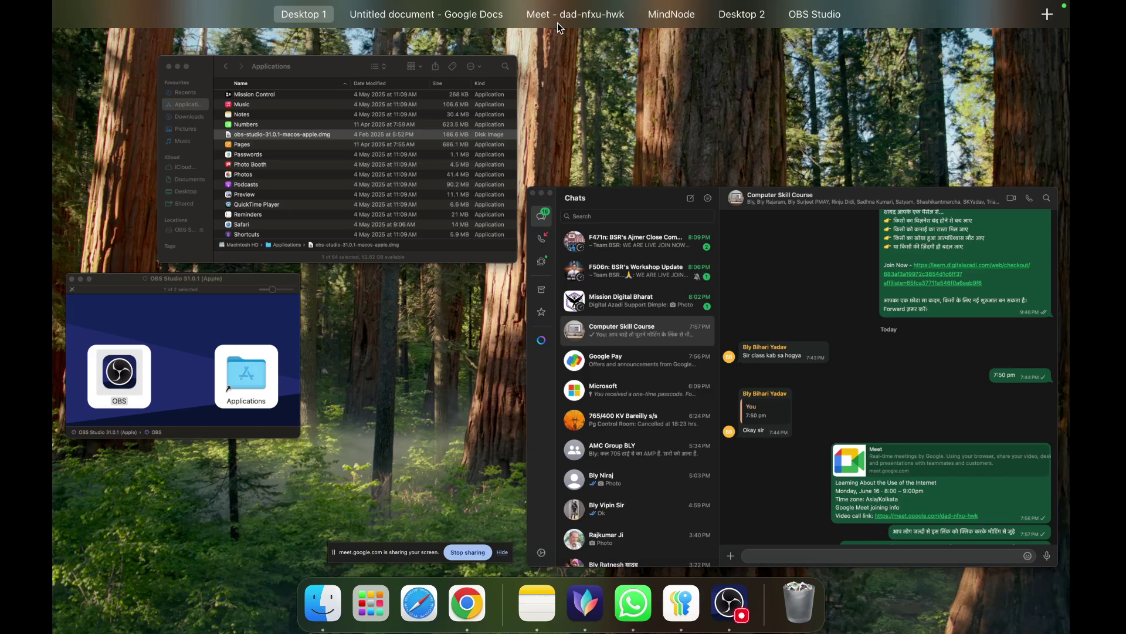
{"action": "left_click", "coordinate": [557, 22]}
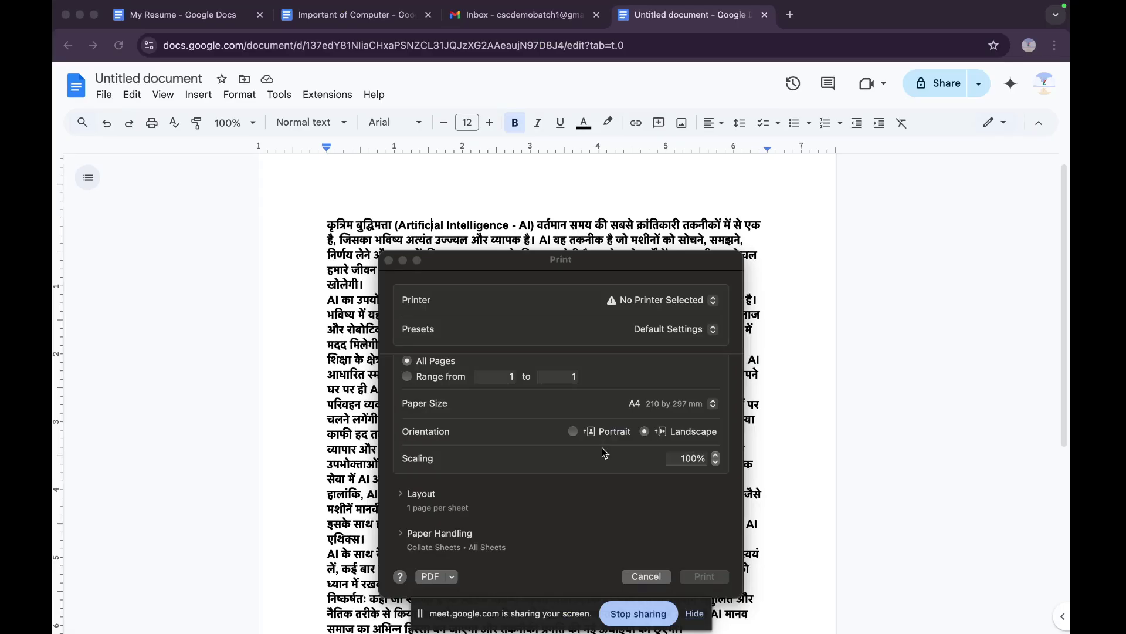
{"action": "left_click", "coordinate": [389, 261]}
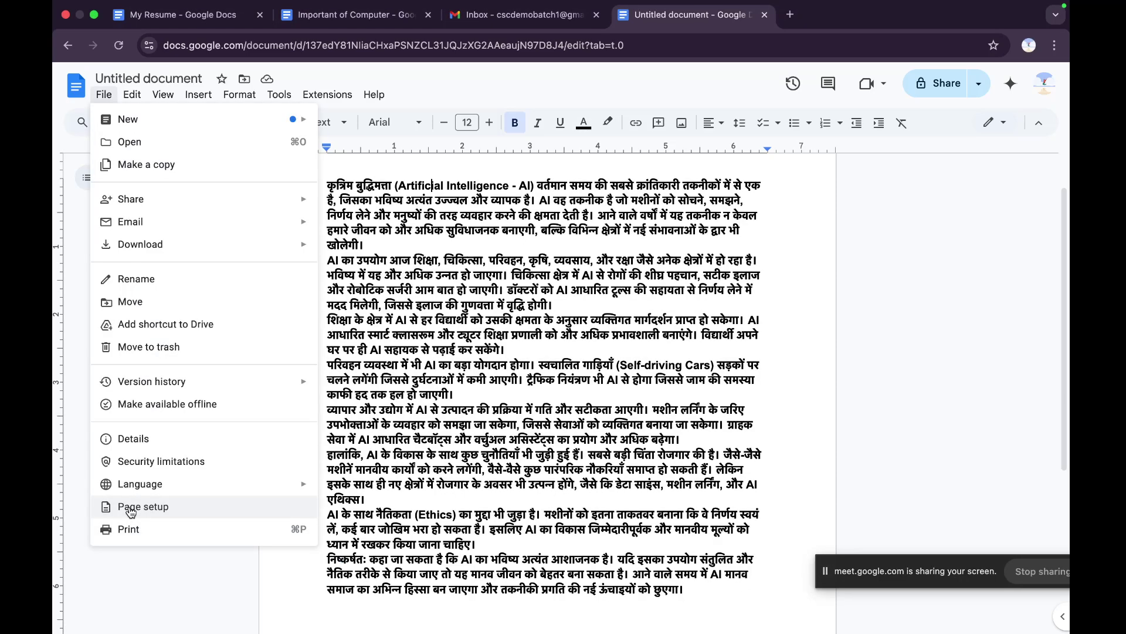
- Change the whole document's orientation to Landscape in Page setup and apply it
{"action": "key", "text": "Escape"}
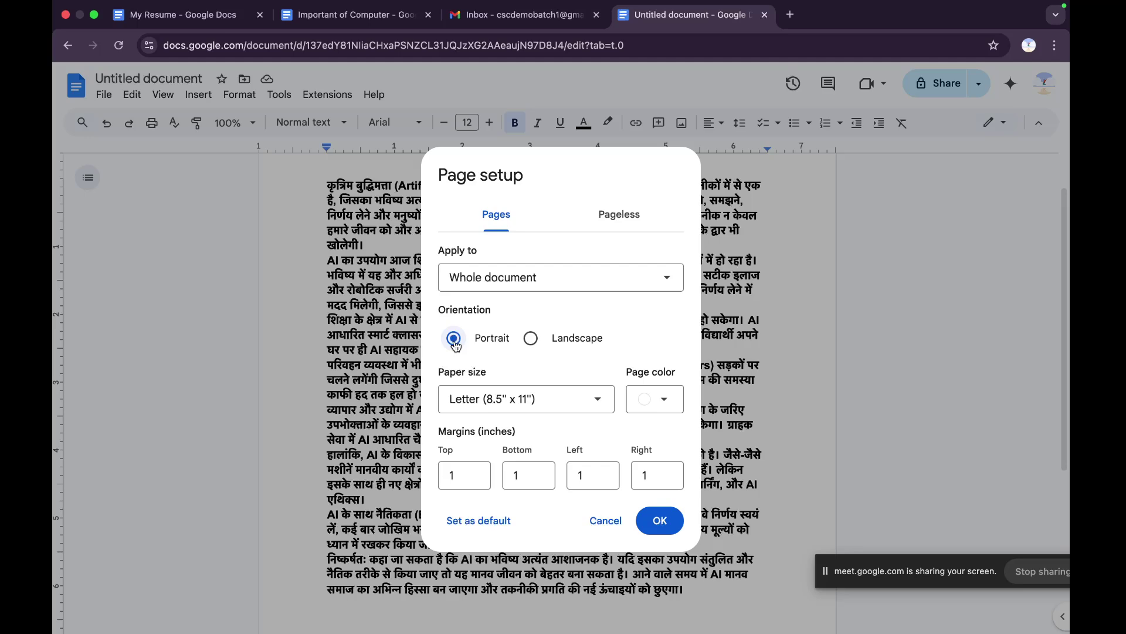
{"action": "left_click", "coordinate": [531, 344]}
{"action": "key", "text": "Return"}
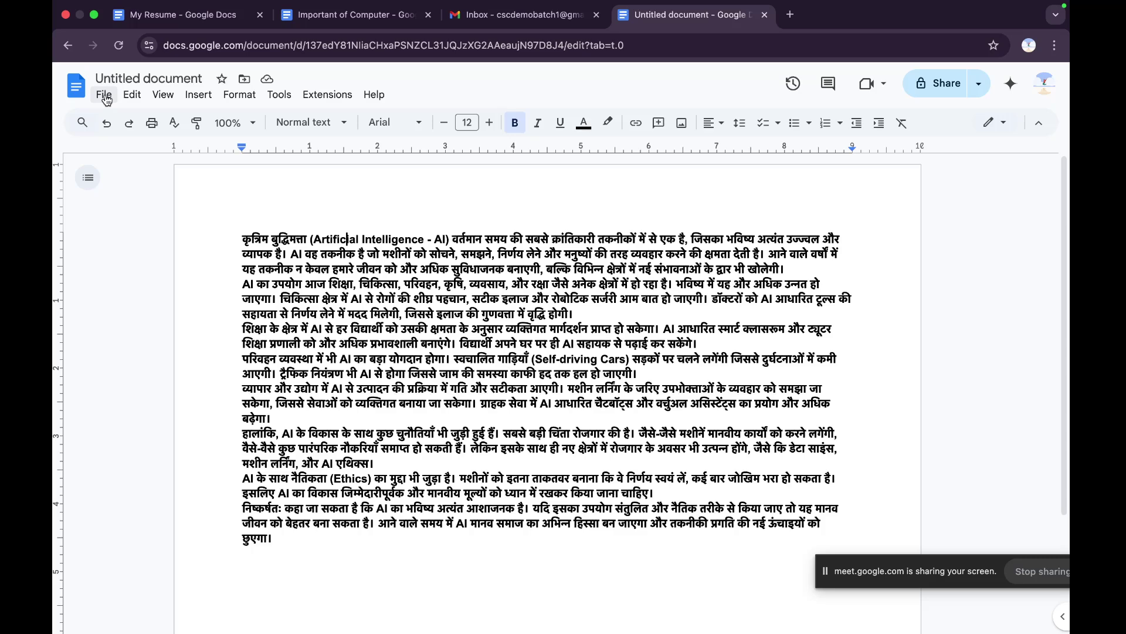
- Undo the landscape orientation change and look over the page from beginning to end
{"action": "key", "text": "ctrl+z"}
{"action": "scroll", "coordinate": [657, 522], "scroll_direction": "down", "scroll_amount": 1}
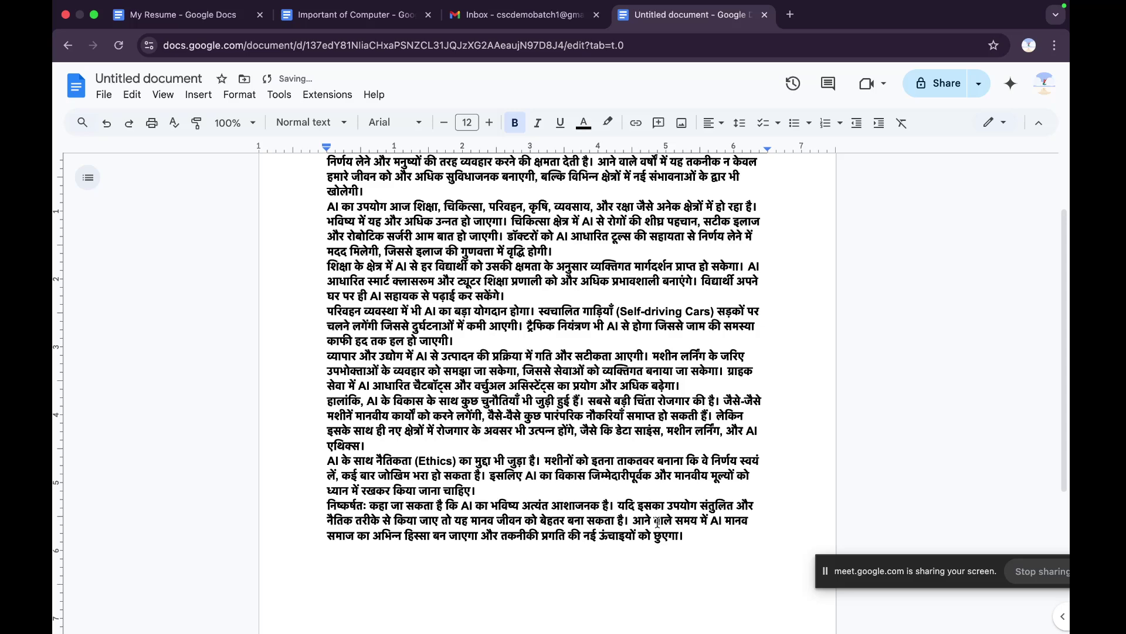
{"action": "scroll", "coordinate": [657, 522], "scroll_direction": "up", "scroll_amount": 2}
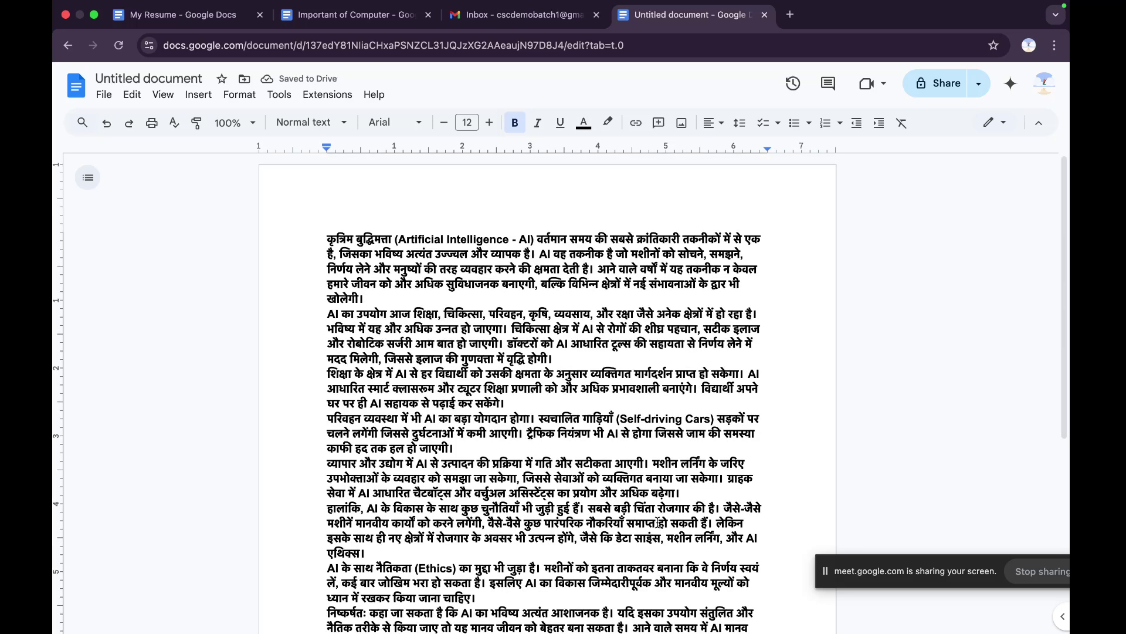
{"action": "scroll", "coordinate": [657, 523], "scroll_direction": "down", "scroll_amount": 1}
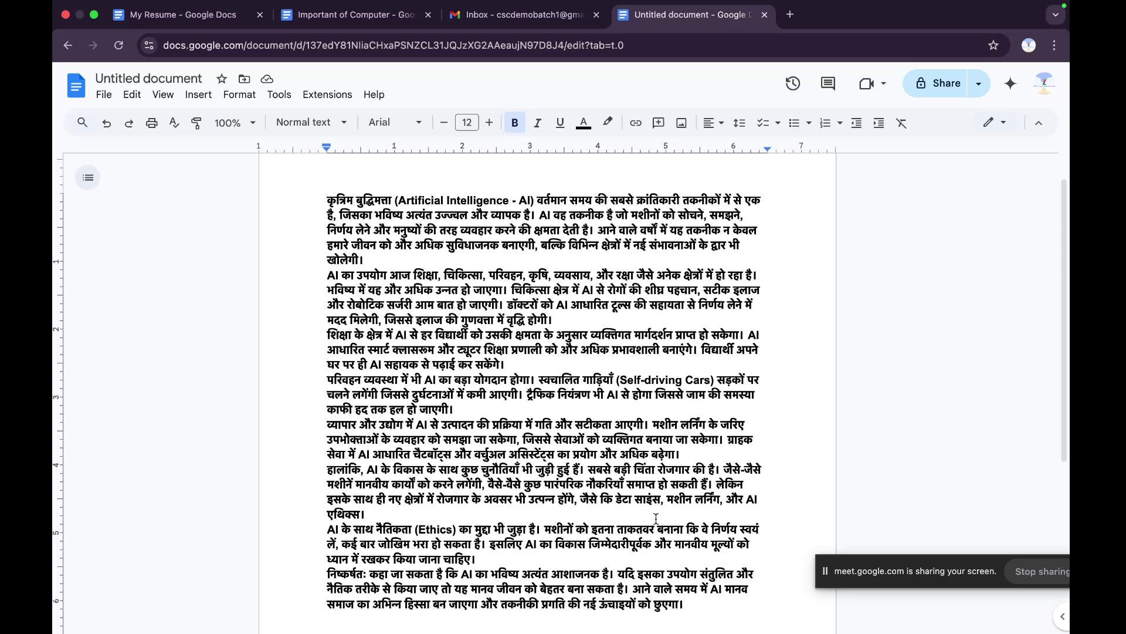
{"action": "scroll", "coordinate": [656, 518], "scroll_direction": "up", "scroll_amount": 1}
{"action": "scroll", "coordinate": [581, 479], "scroll_direction": "down", "scroll_amount": 10}
{"action": "scroll", "coordinate": [581, 478], "scroll_direction": "up", "scroll_amount": 10}
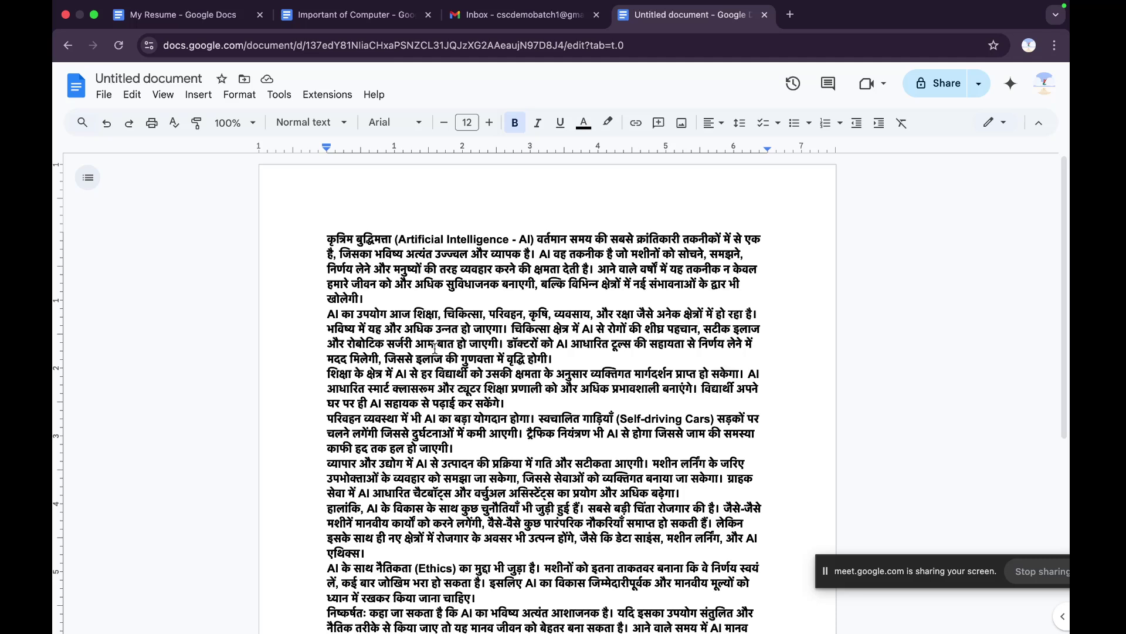
- Look through the paper sizes in Page setup, choose A4 (8.27" x 11.69") and show the page color palette
{"action": "left_click", "coordinate": [103, 96]}
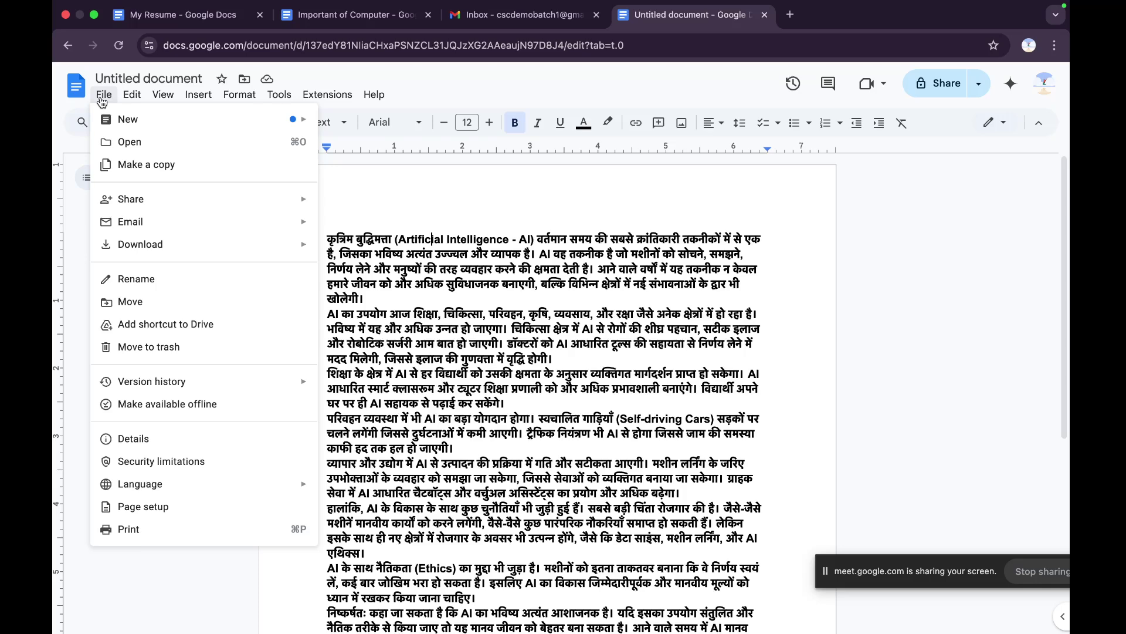
{"action": "left_click", "coordinate": [144, 506]}
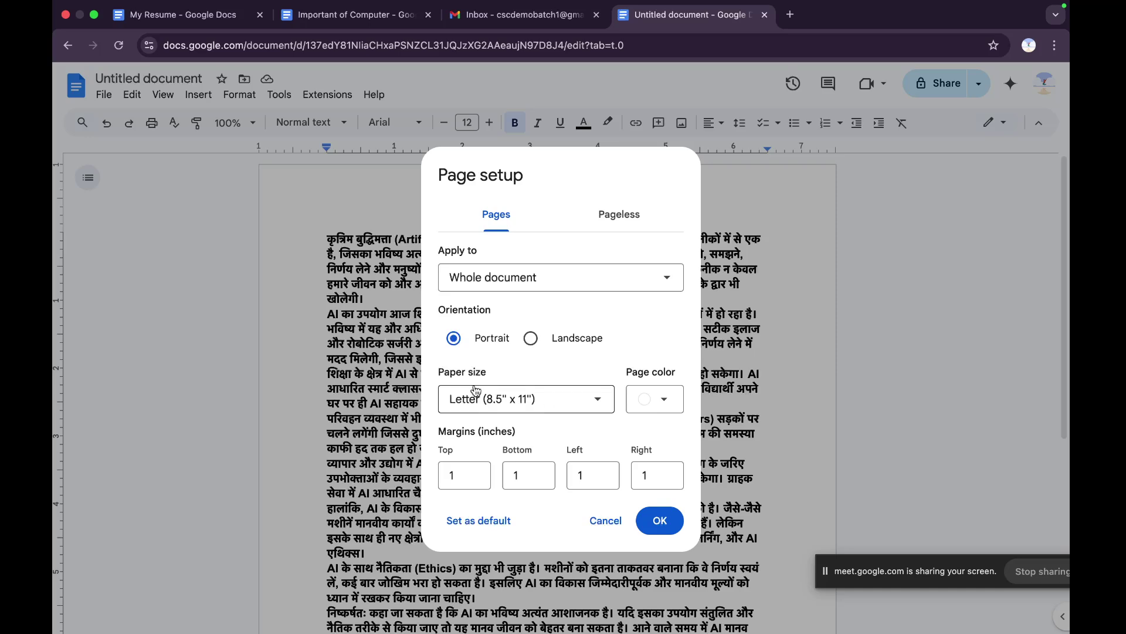
{"action": "left_click", "coordinate": [595, 408]}
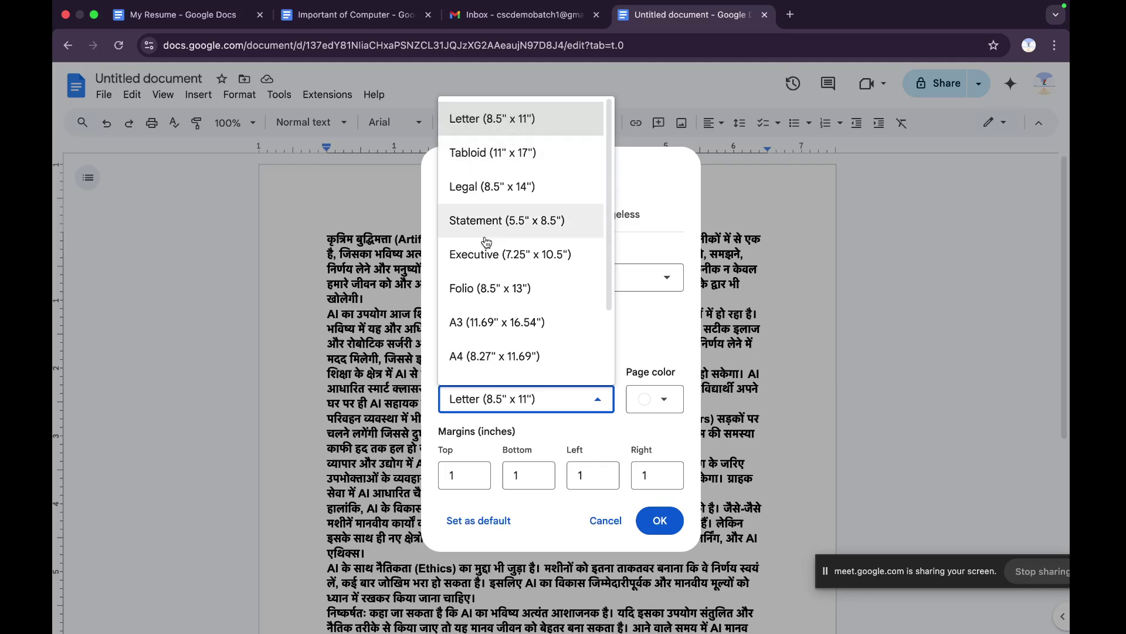
{"action": "scroll", "coordinate": [482, 339], "scroll_direction": "down", "scroll_amount": 1}
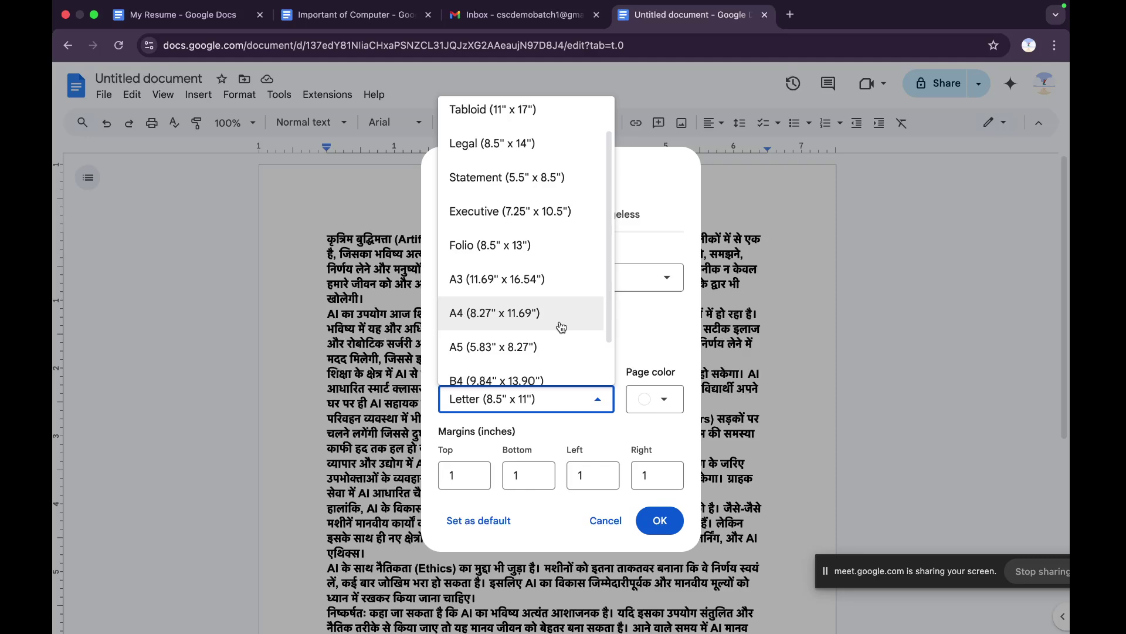
{"action": "scroll", "coordinate": [503, 317], "scroll_direction": "down", "scroll_amount": 1}
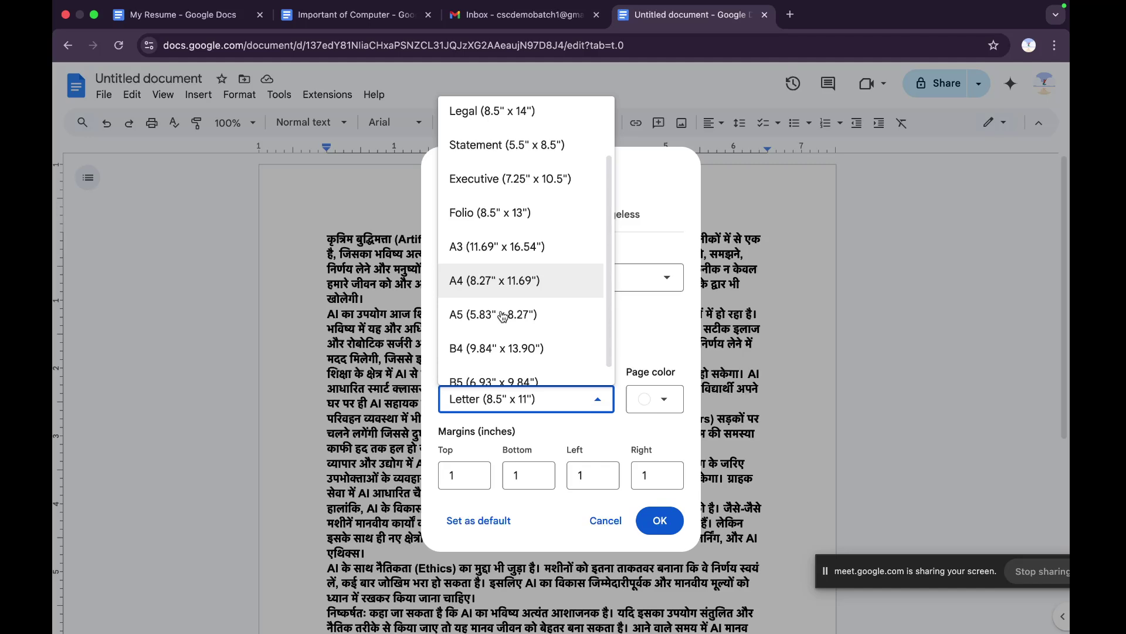
{"action": "scroll", "coordinate": [503, 317], "scroll_direction": "down", "scroll_amount": 1}
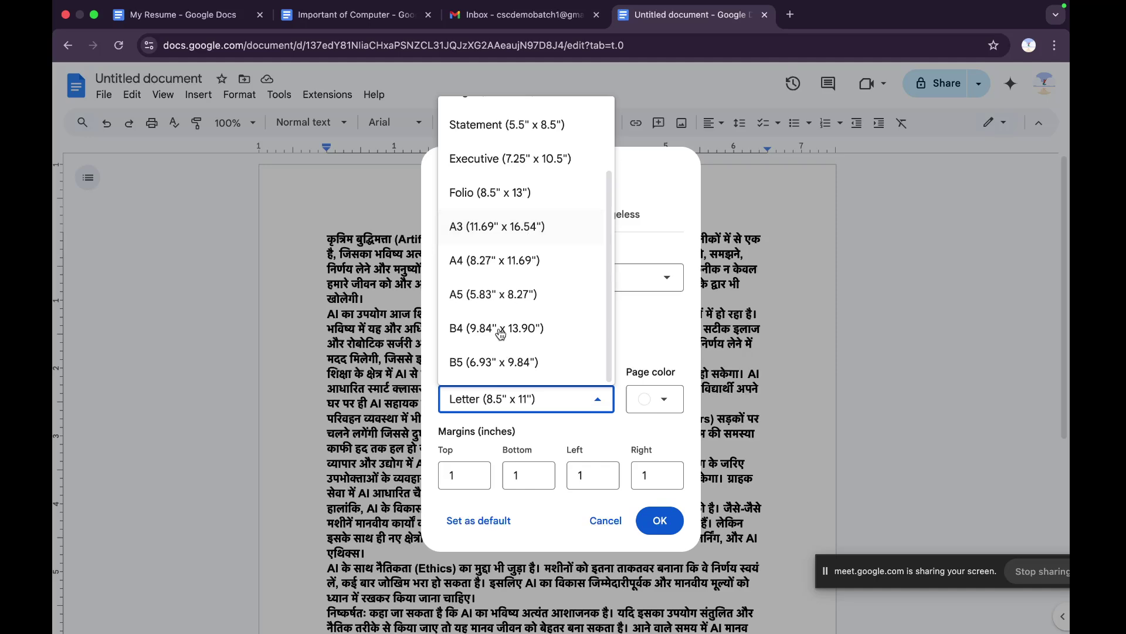
{"action": "left_click", "coordinate": [463, 262]}
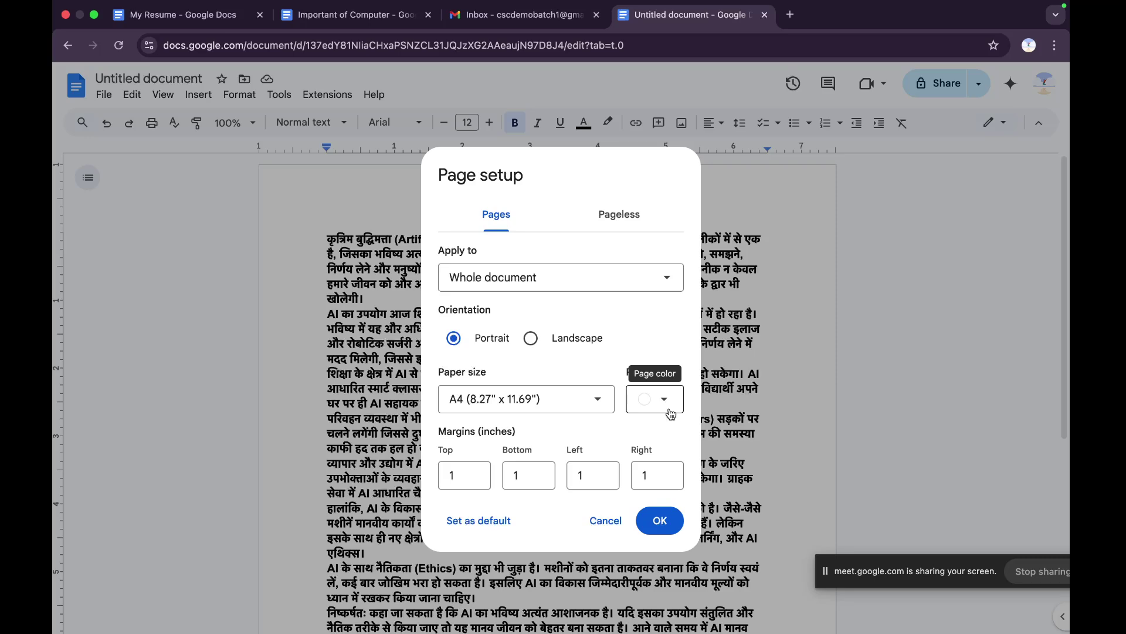
{"action": "left_click", "coordinate": [671, 413]}
{"action": "left_click", "coordinate": [671, 414]}
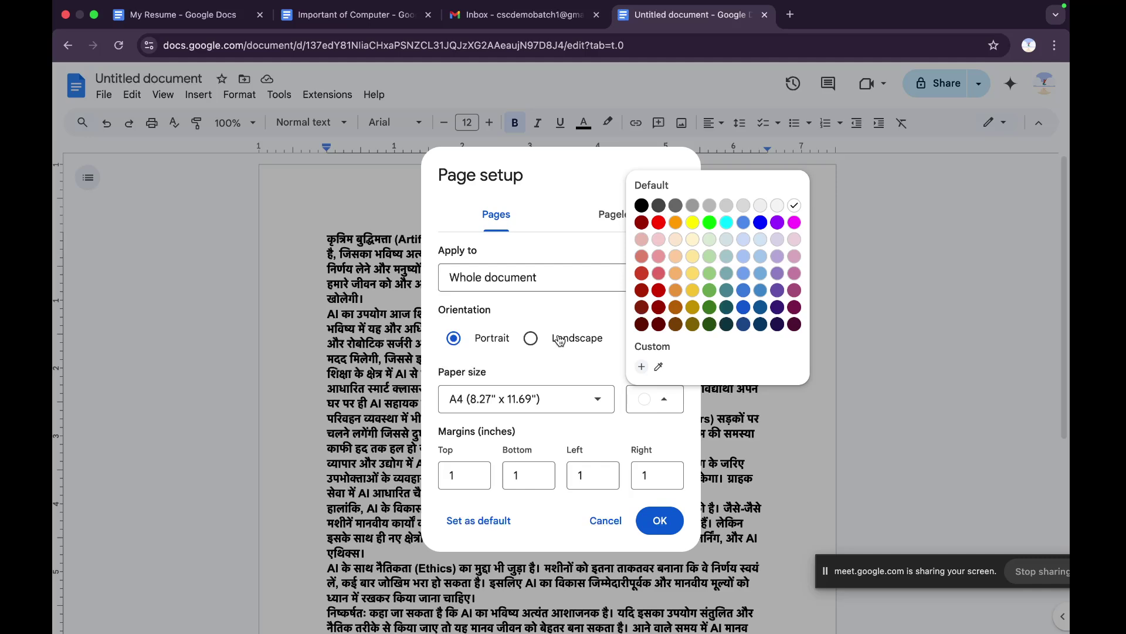
- Set the top margin to 2 inches, save the page settings as default and cancel the Page setup dialog
{"action": "left_click", "coordinate": [475, 477]}
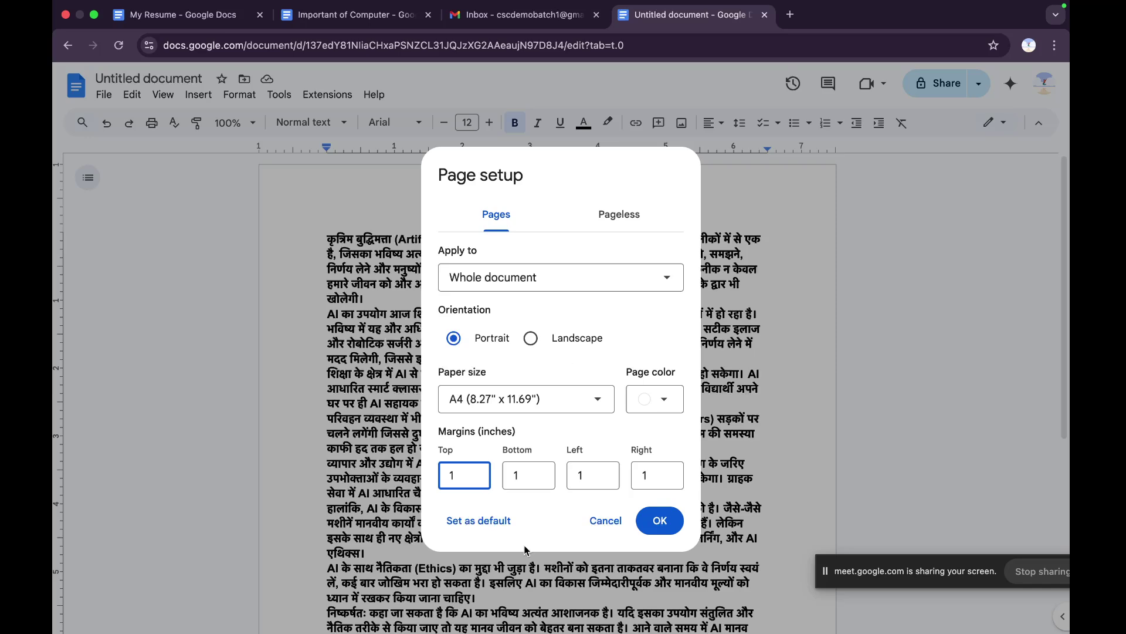
{"action": "key", "text": "BackSpace"}
{"action": "type", "text": "2"}
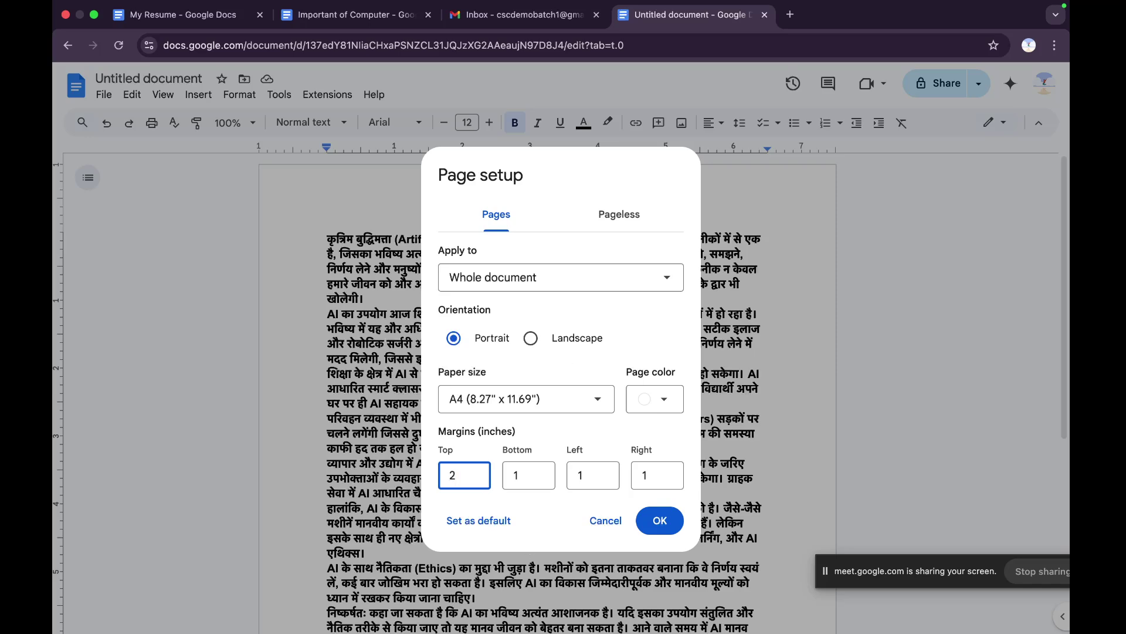
{"action": "left_click", "coordinate": [471, 524]}
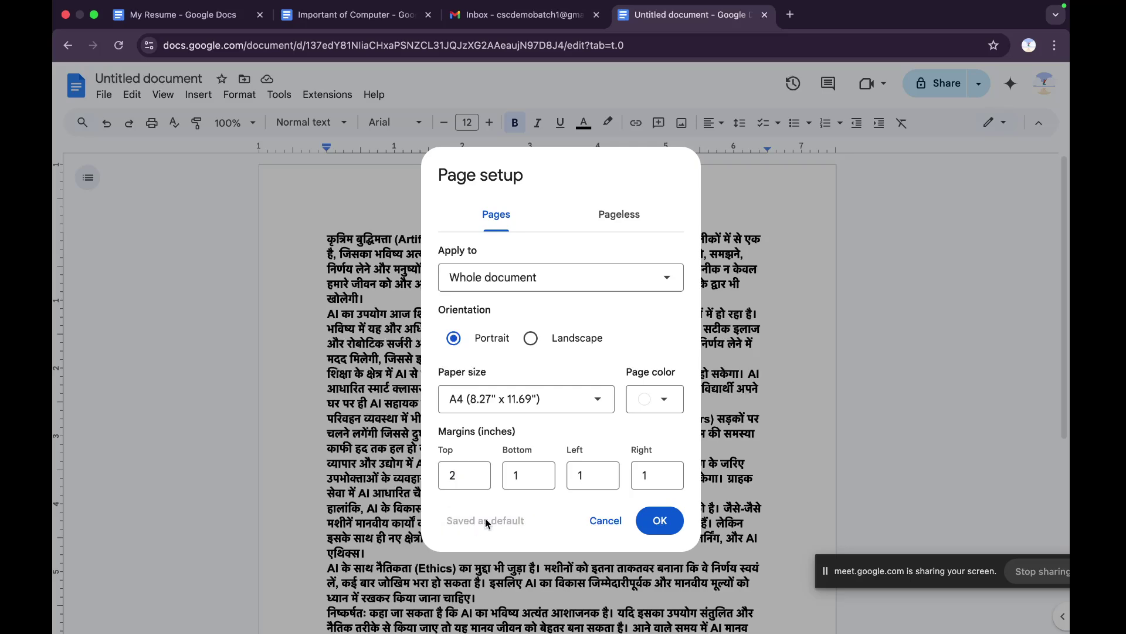
{"action": "left_click", "coordinate": [598, 524]}
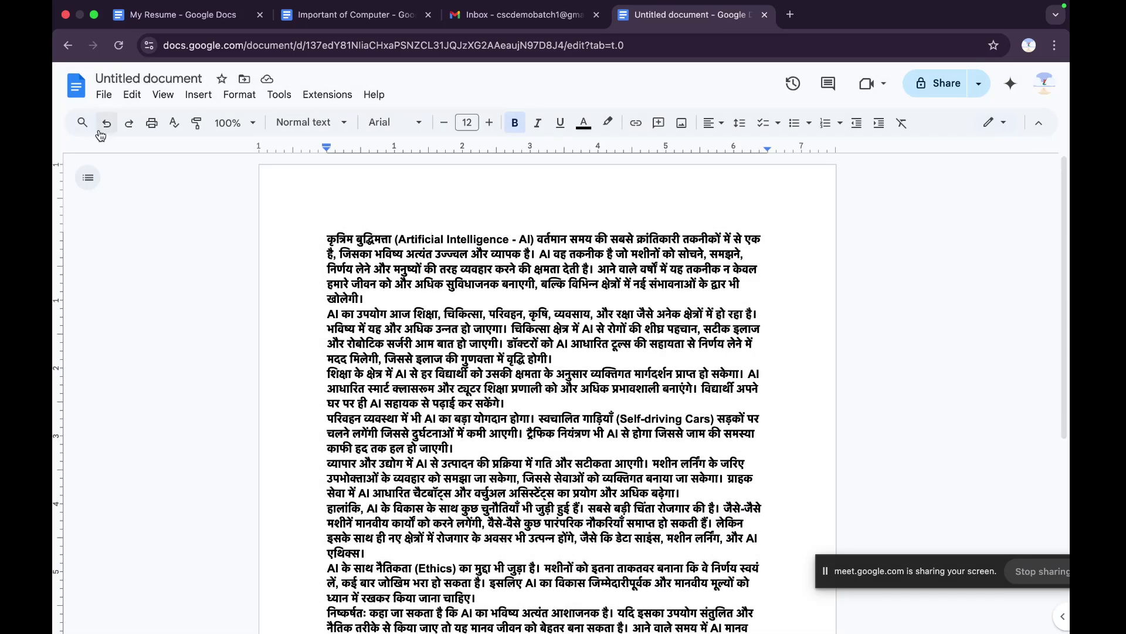
- Set the bottom and top margins to 2 inches for the whole document in Page setup and apply them
{"action": "left_click", "coordinate": [104, 94]}
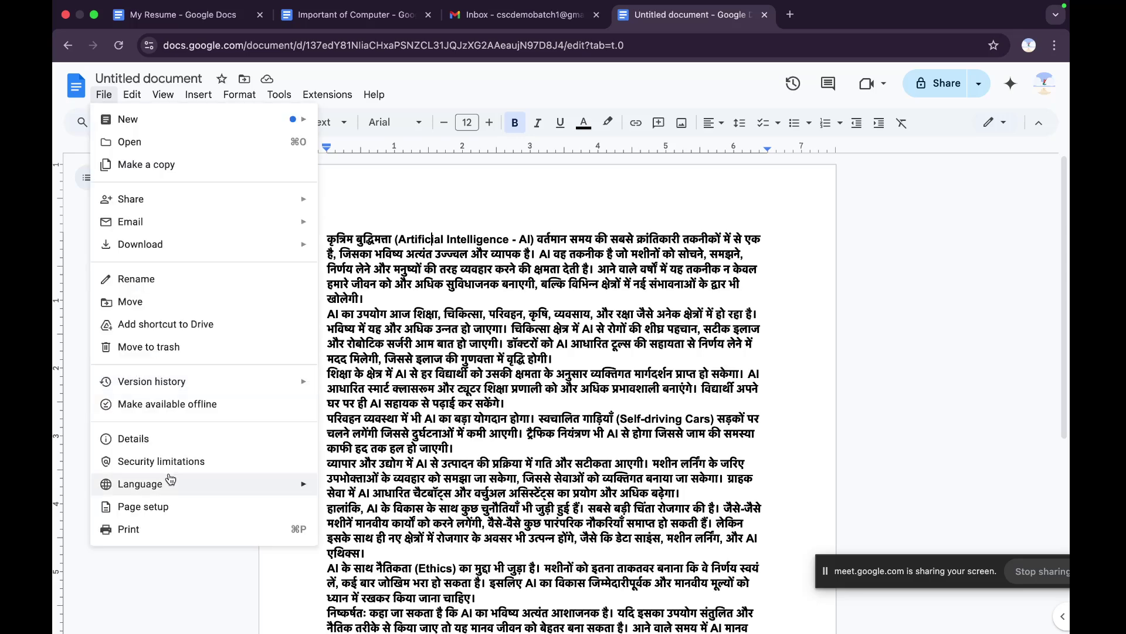
{"action": "left_click", "coordinate": [258, 508]}
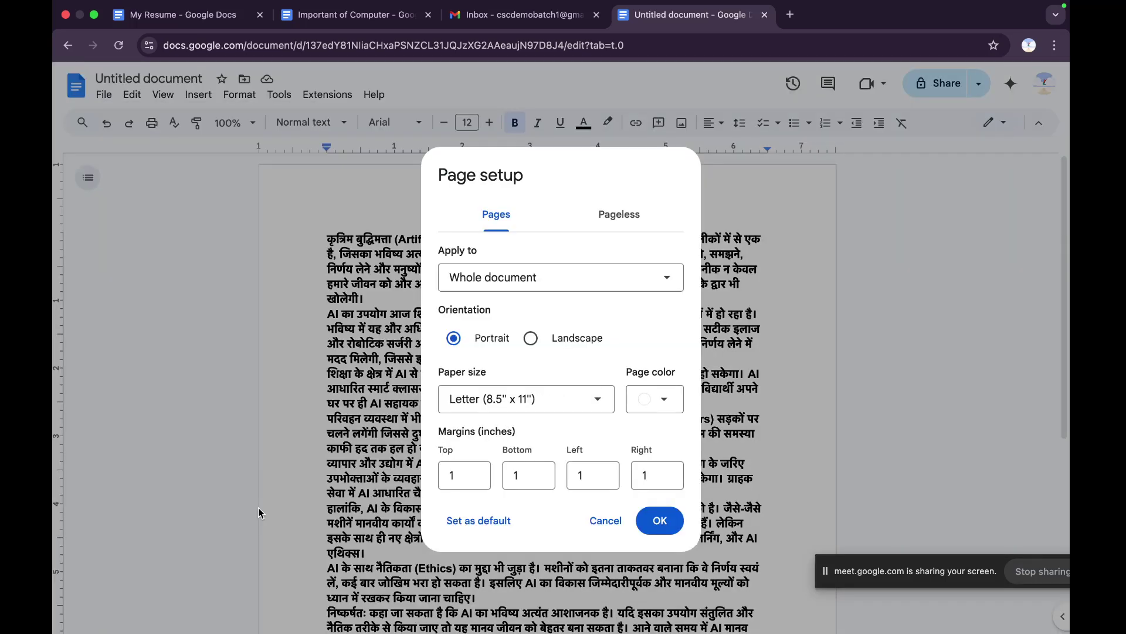
{"action": "left_click", "coordinate": [522, 472]}
{"action": "type", "text": "2"}
{"action": "key", "text": "BackSpace"}
{"action": "type", "text": "2"}
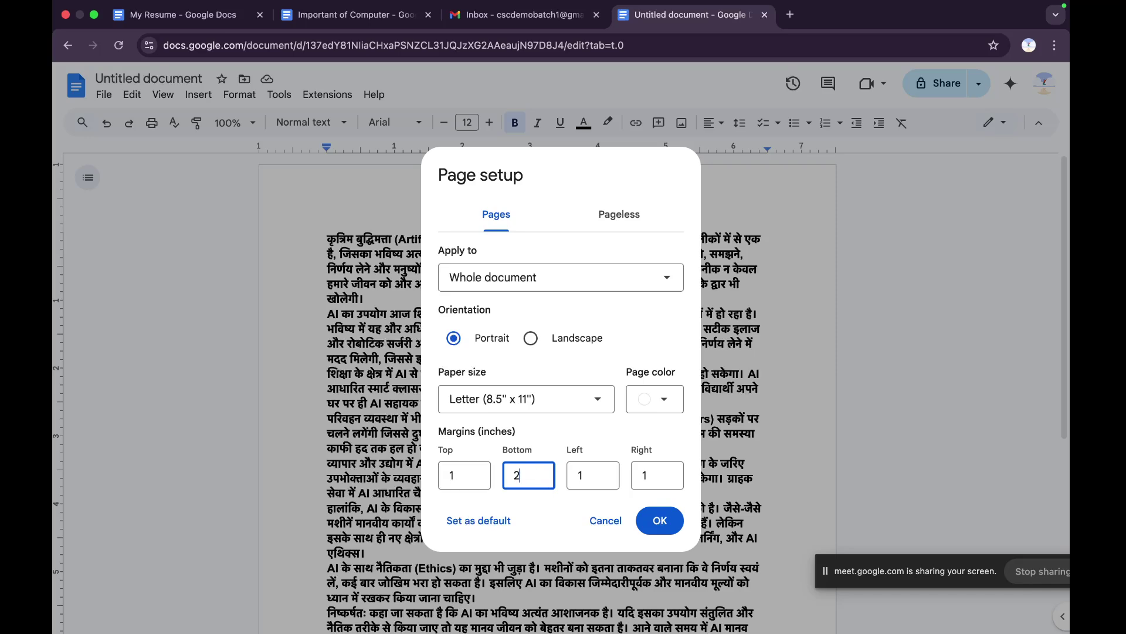
{"action": "left_click", "coordinate": [461, 472]}
{"action": "key", "text": "BackSpace"}
{"action": "type", "text": "2"}
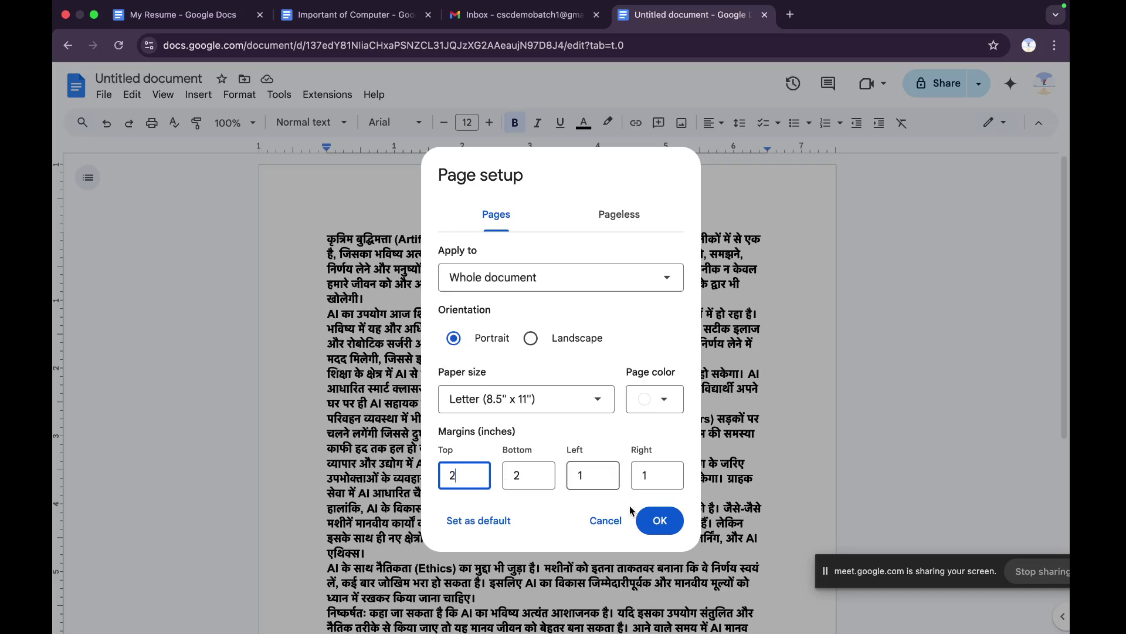
{"action": "left_click", "coordinate": [661, 520]}
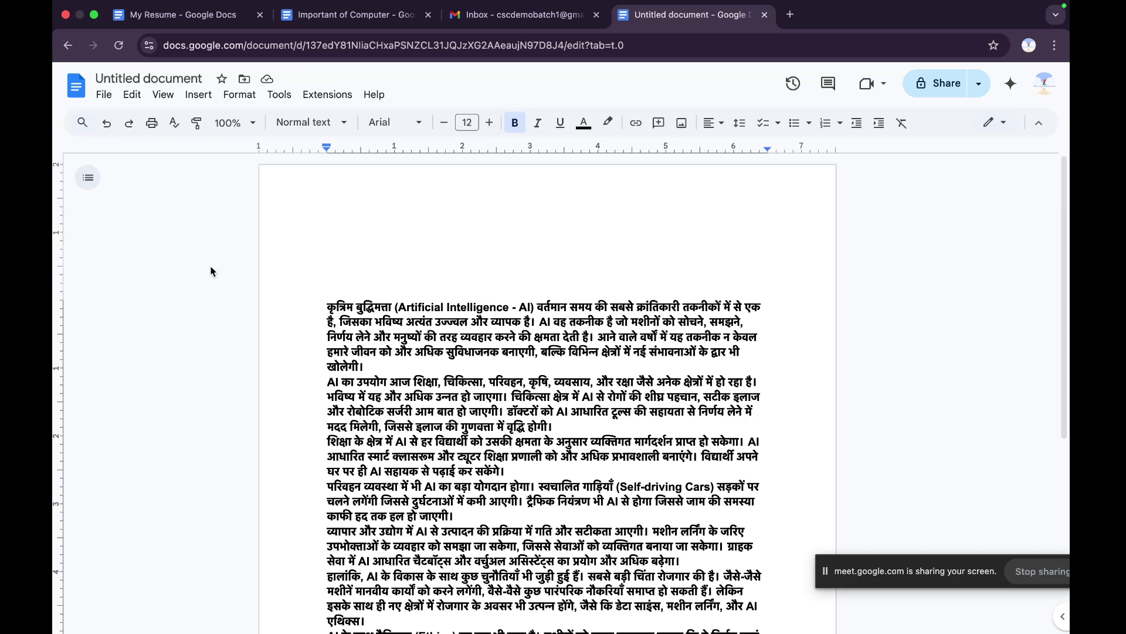
- Set the left and right margins to 2 inches in Page setup, apply them and look over the page
{"action": "left_click", "coordinate": [104, 95]}
{"action": "left_click", "coordinate": [140, 458]}
{"action": "left_click", "coordinate": [586, 475]}
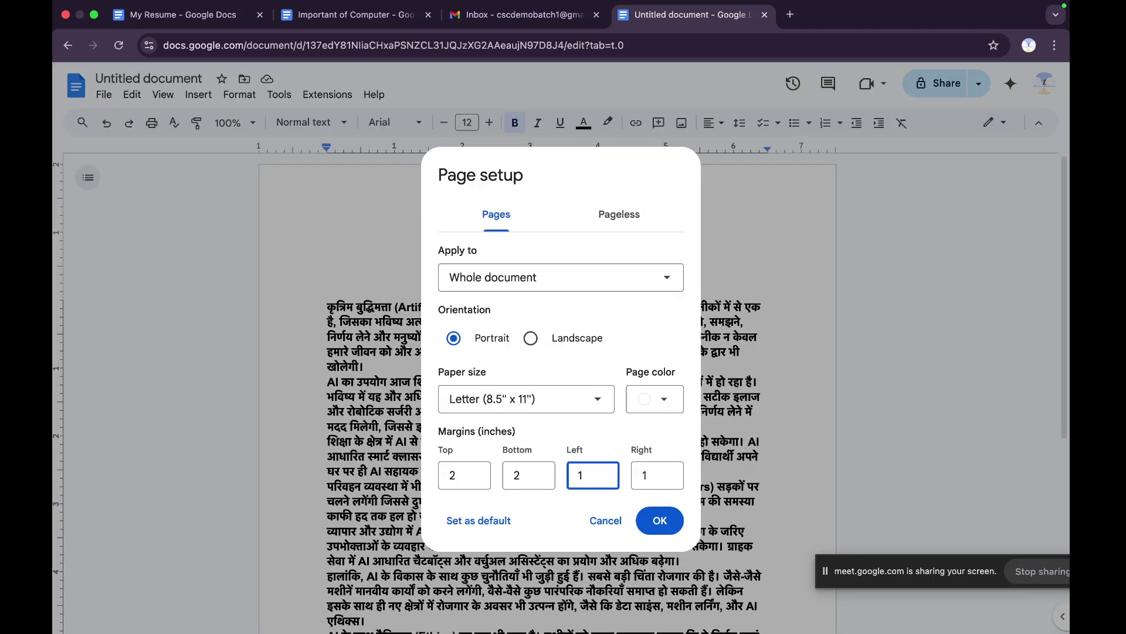
{"action": "key", "text": "BackSpace"}
{"action": "type", "text": "2"}
{"action": "left_click", "coordinate": [653, 475]}
{"action": "key", "text": "BackSpace"}
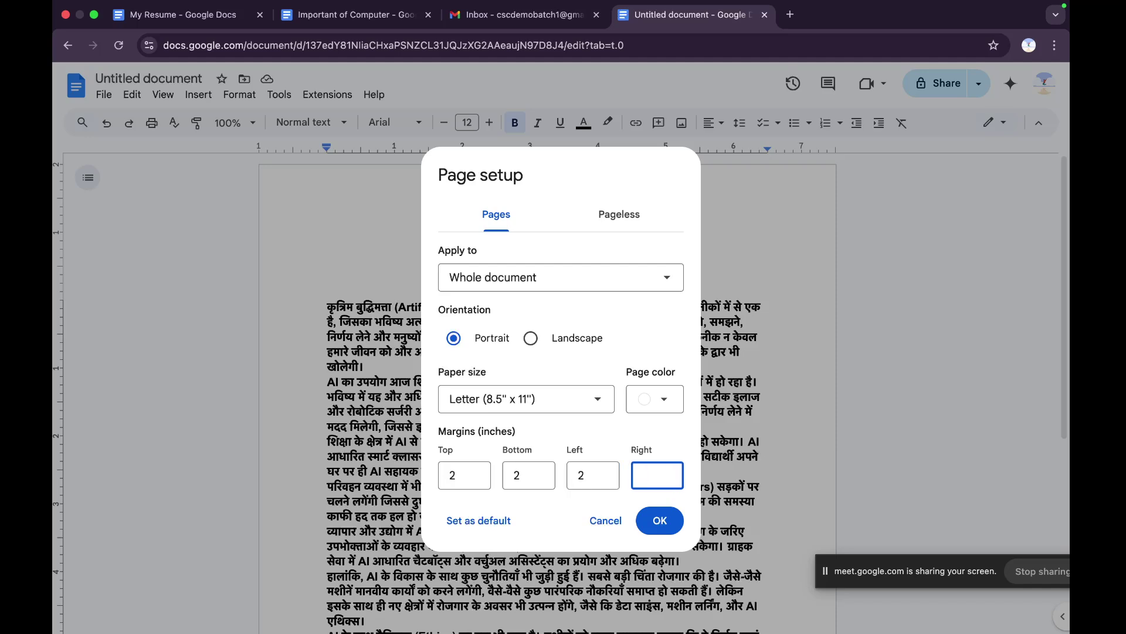
{"action": "type", "text": "2"}
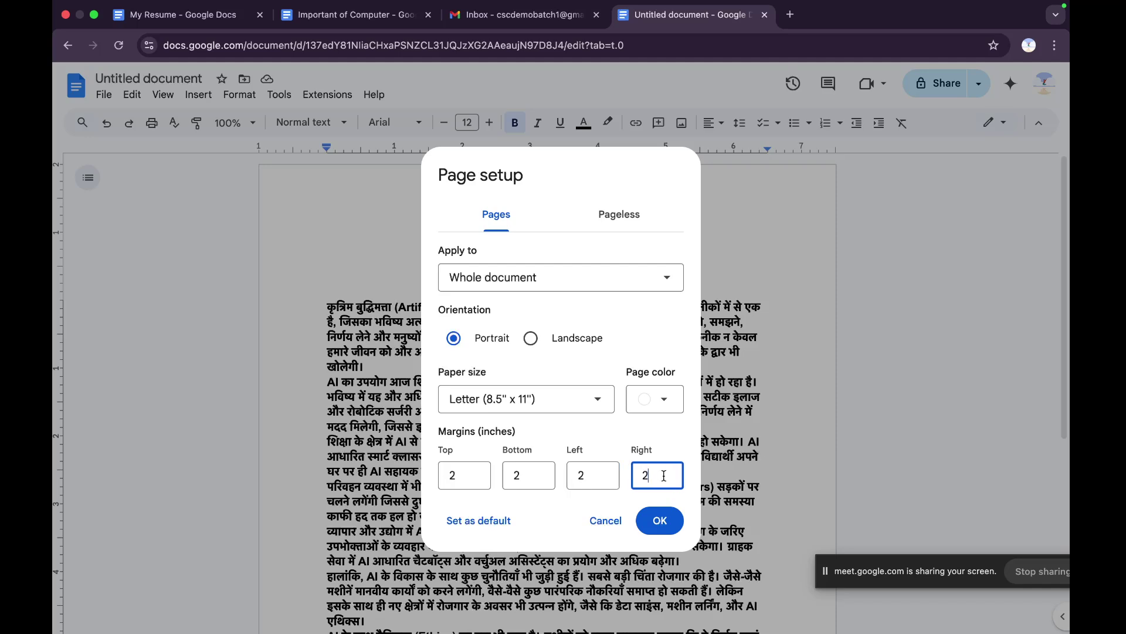
{"action": "left_click", "coordinate": [667, 522]}
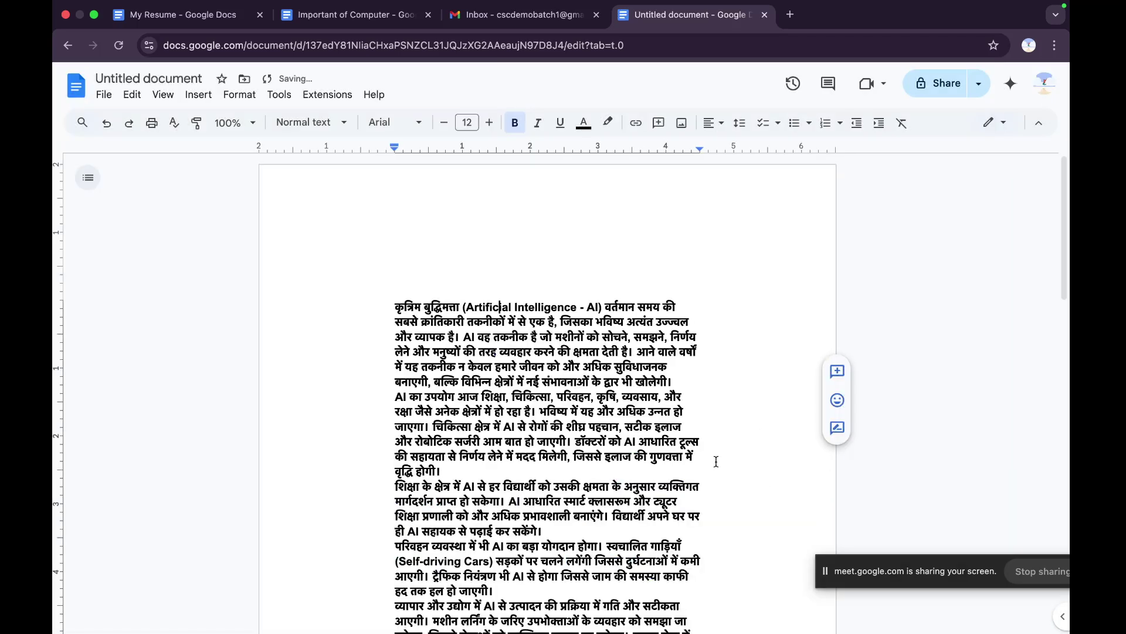
{"action": "scroll", "coordinate": [582, 470], "scroll_direction": "down", "scroll_amount": 5}
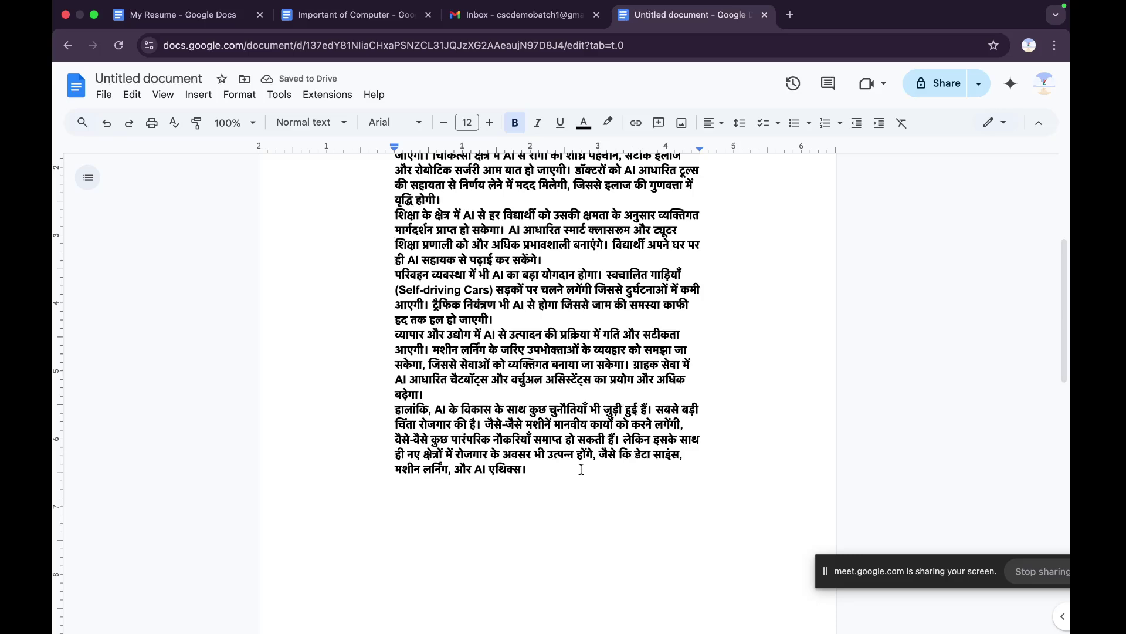
{"action": "scroll", "coordinate": [581, 470], "scroll_direction": "up", "scroll_amount": 5}
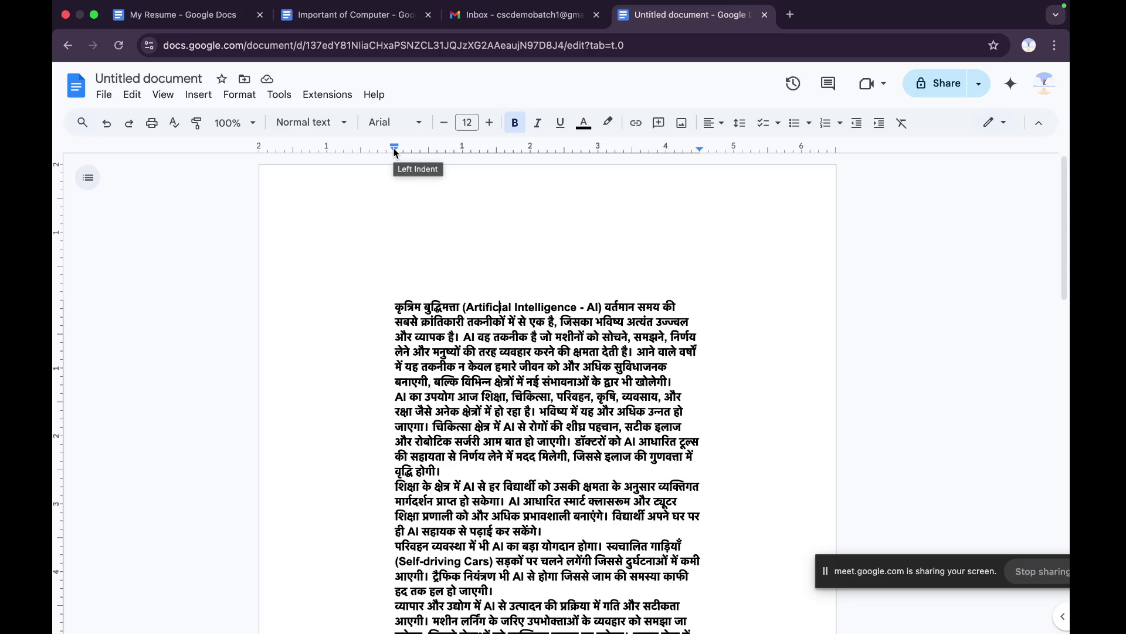
- Try widening the first paragraph with the ruler's indent markers, setting the right indent to about 5.13, and undo both changes
{"action": "left_click_drag", "start_coordinate": [395, 151], "coordinate": [365, 149]}
{"action": "left_click_drag", "start_coordinate": [700, 150], "coordinate": [743, 156]}
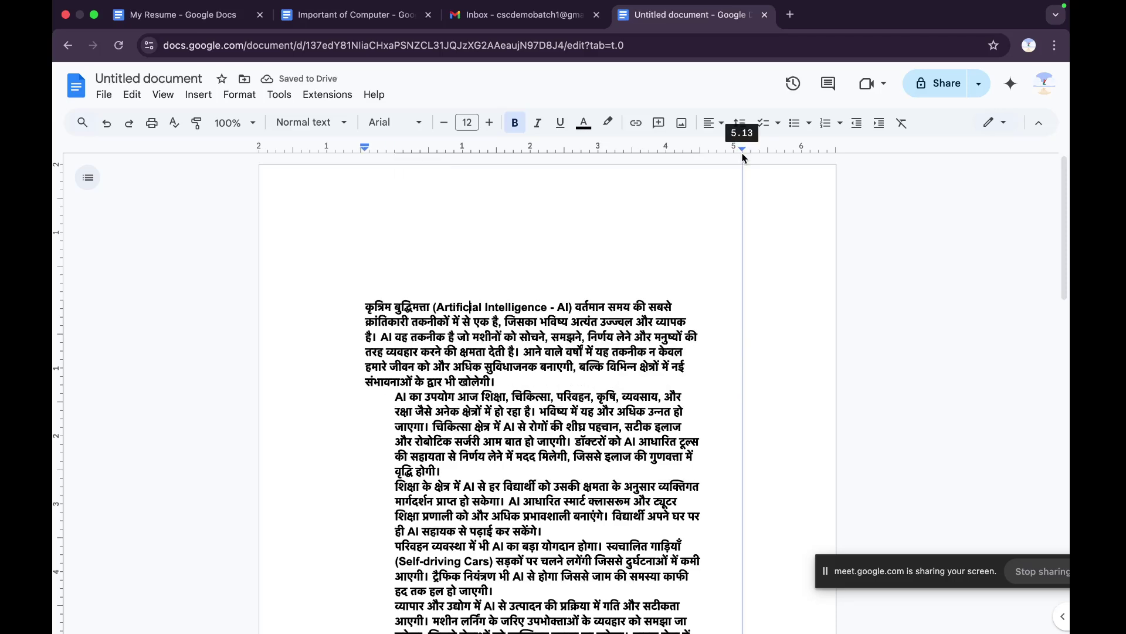
{"action": "left_click_drag", "start_coordinate": [743, 156], "coordinate": [742, 155]}
{"action": "left_click", "coordinate": [534, 282]}
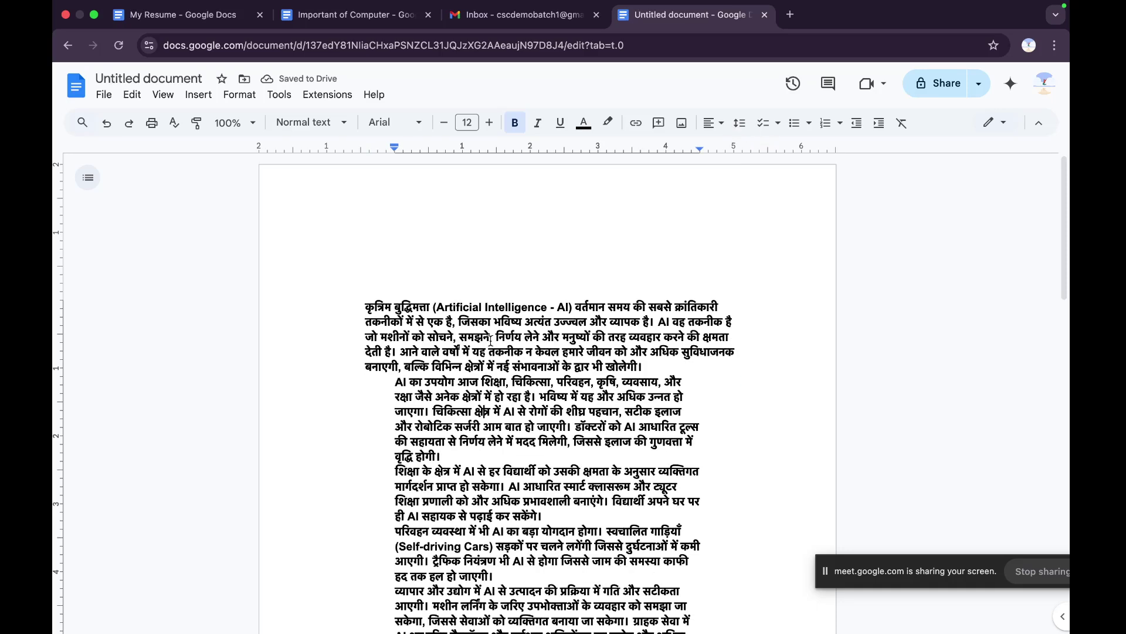
{"action": "key", "text": "super+z"}
{"action": "key", "text": "super+z"}
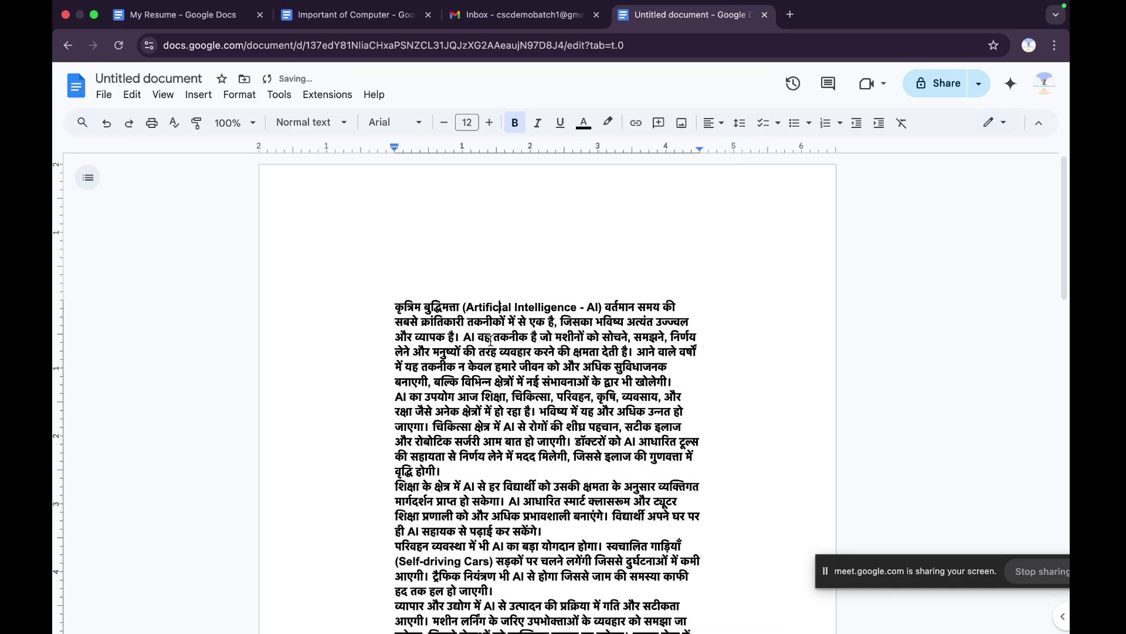
- Save the page settings with 2-inch margins as default in Page setup, confirm and look over the document
{"action": "left_click", "coordinate": [106, 95]}
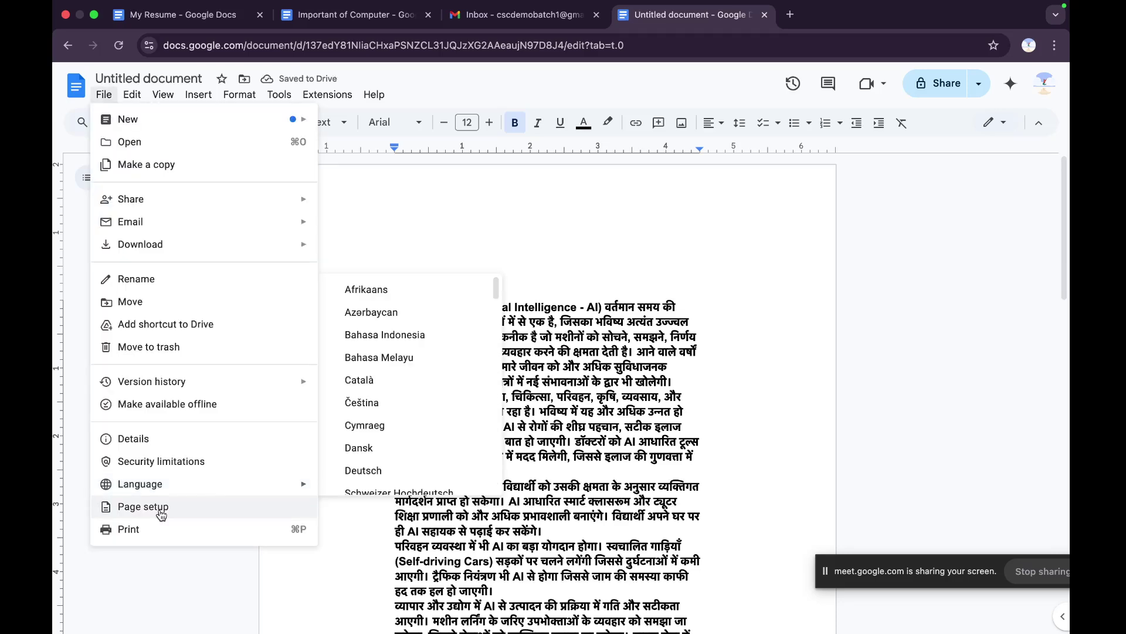
{"action": "left_click", "coordinate": [162, 513]}
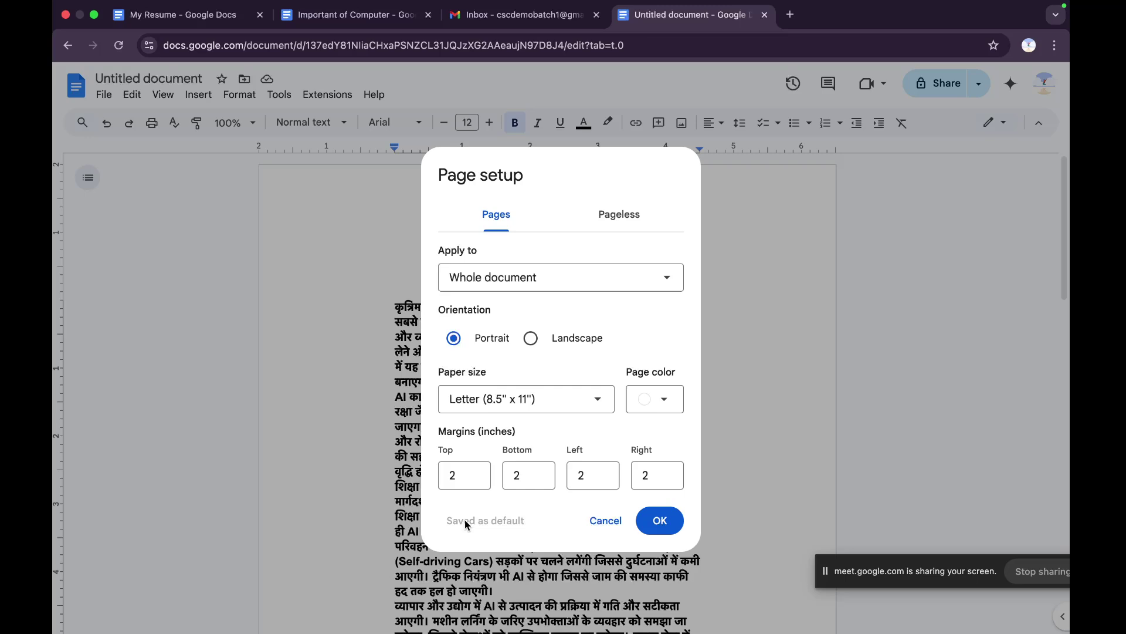
{"action": "key", "text": "Return"}
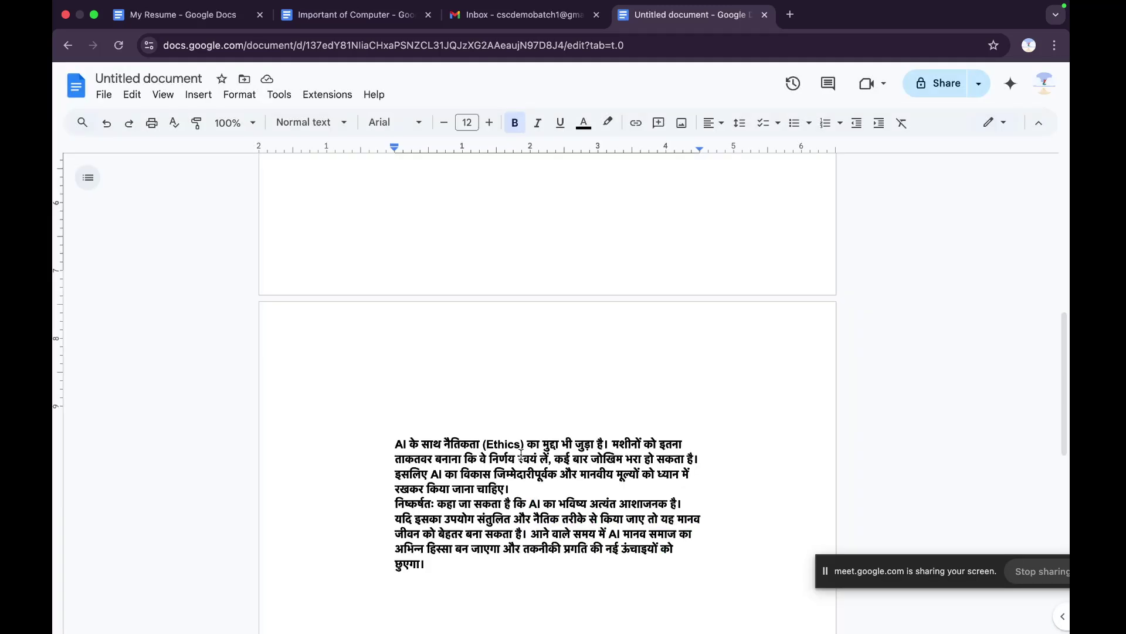
{"action": "scroll", "coordinate": [145, 185], "scroll_direction": "up", "scroll_amount": 10}
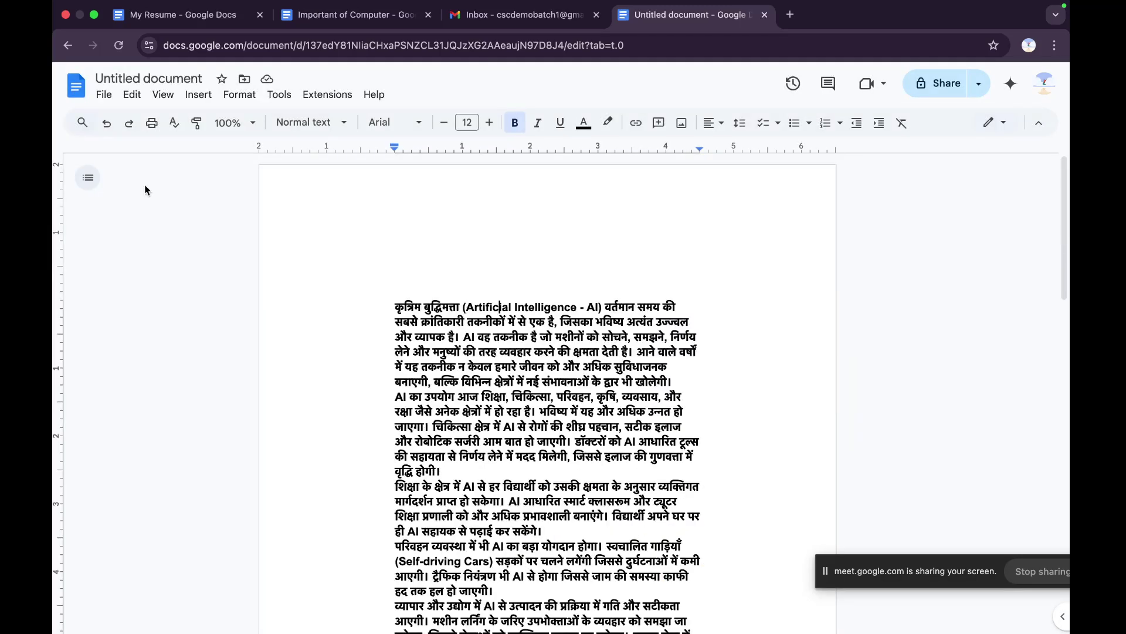
- Set the top and bottom margins to 1 inch in Page setup
{"action": "left_click", "coordinate": [104, 94]}
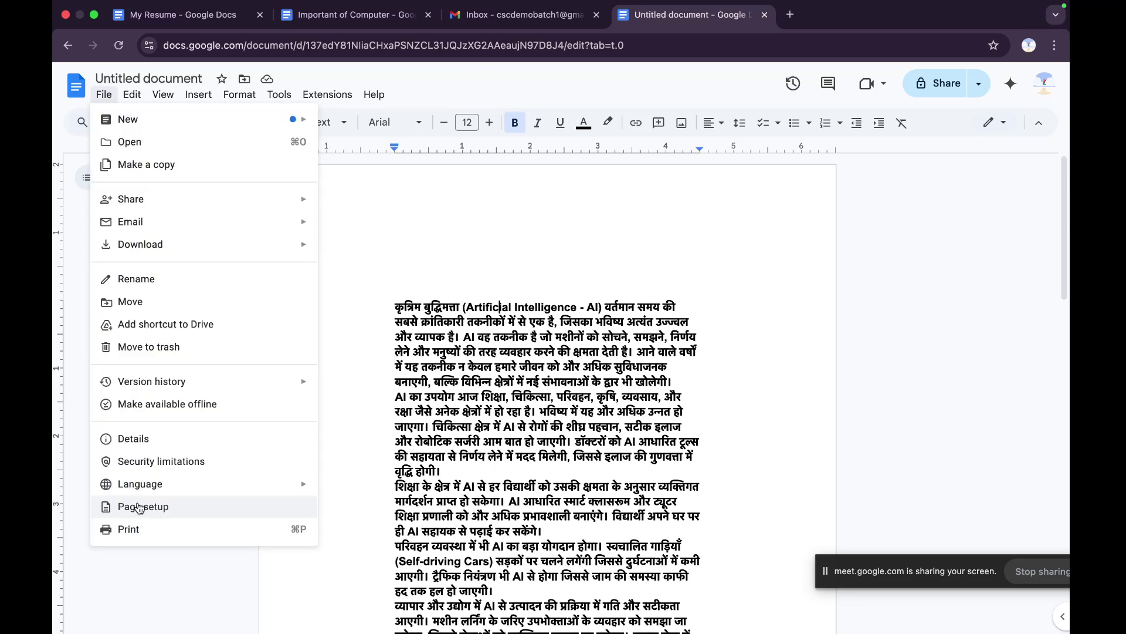
{"action": "left_click", "coordinate": [139, 508]}
{"action": "type", "text": "1"}
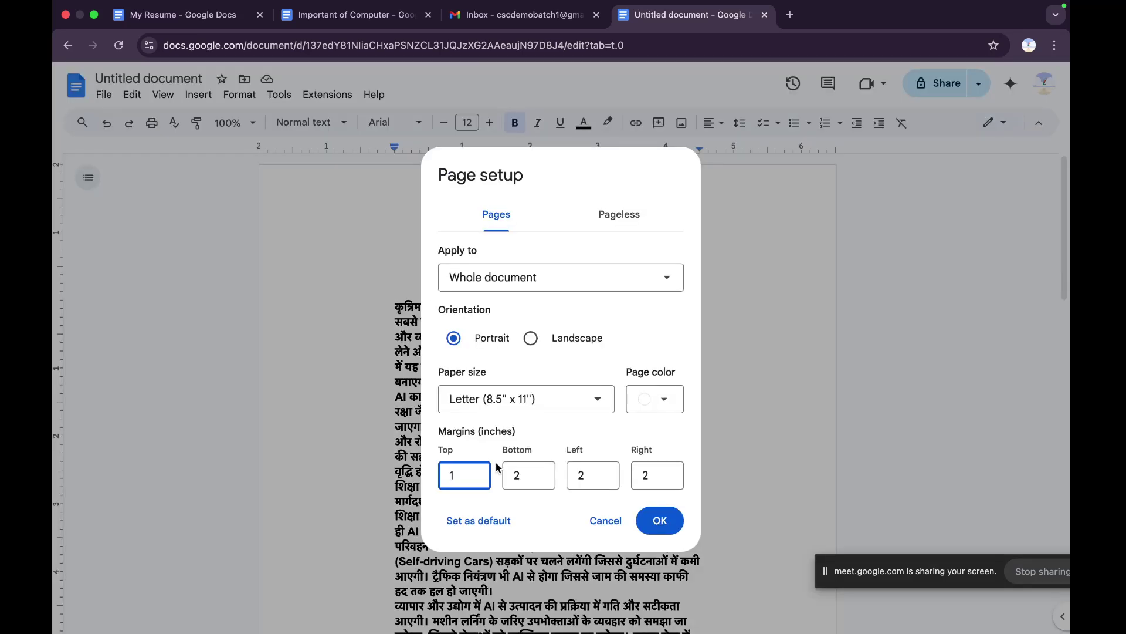
{"action": "left_click", "coordinate": [523, 473]}
{"action": "key", "text": "BackSpace"}
{"action": "type", "text": "1"}
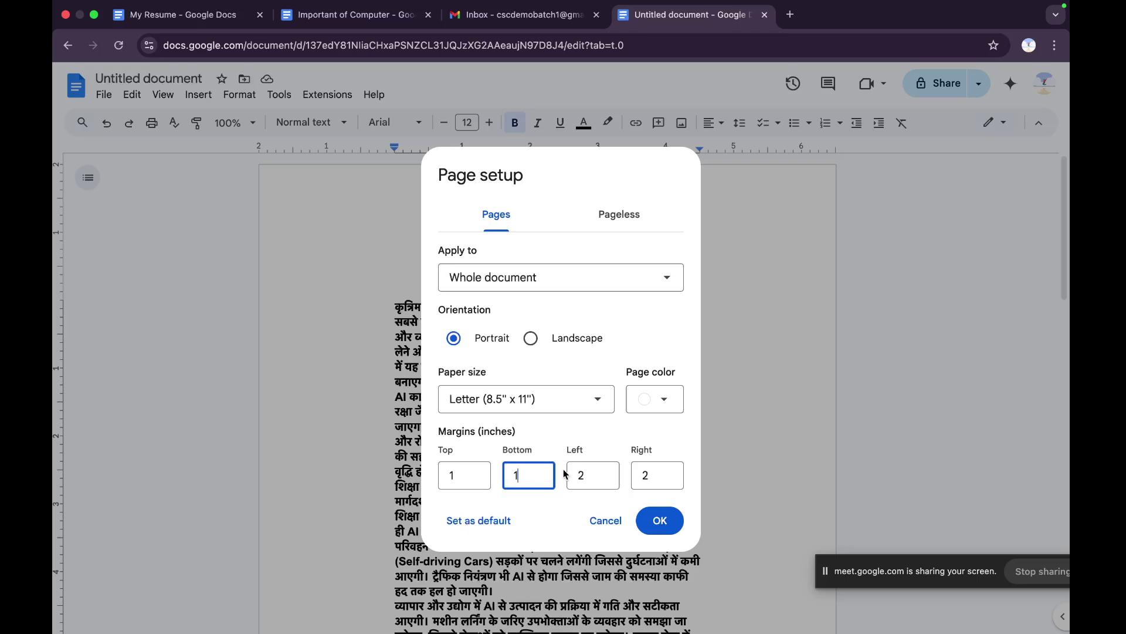
- Set the left and right margins to 1 inch, apply the page settings and look over the page
{"action": "left_click", "coordinate": [581, 475]}
{"action": "type", "text": "1"}
{"action": "key", "text": "BackSpace"}
{"action": "key", "text": "BackSpace"}
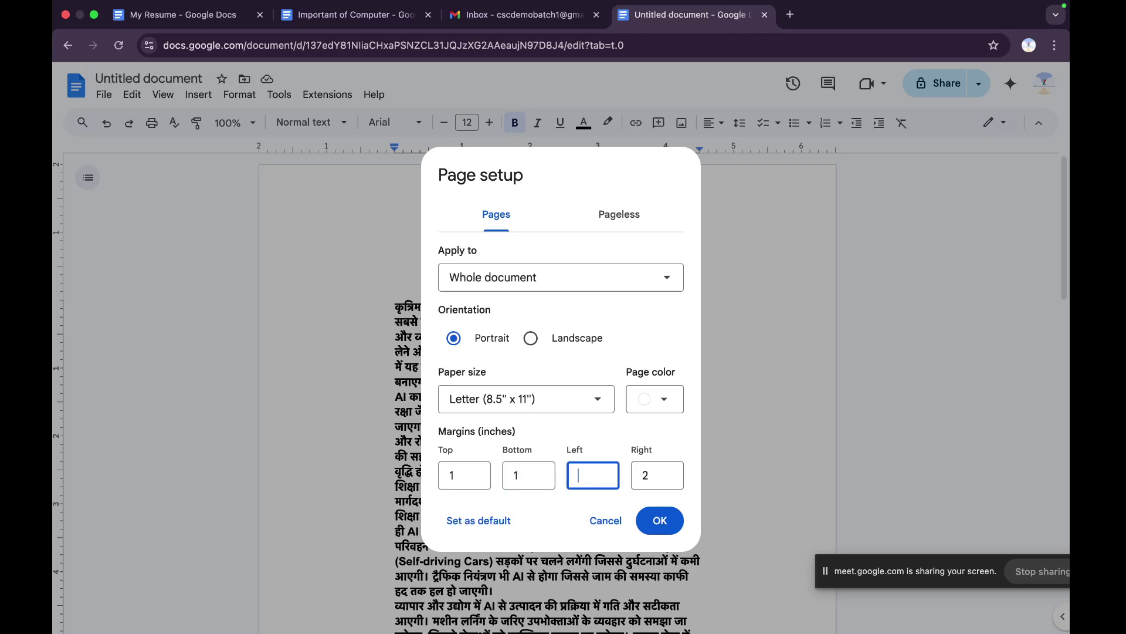
{"action": "type", "text": "1"}
{"action": "left_click", "coordinate": [649, 474]}
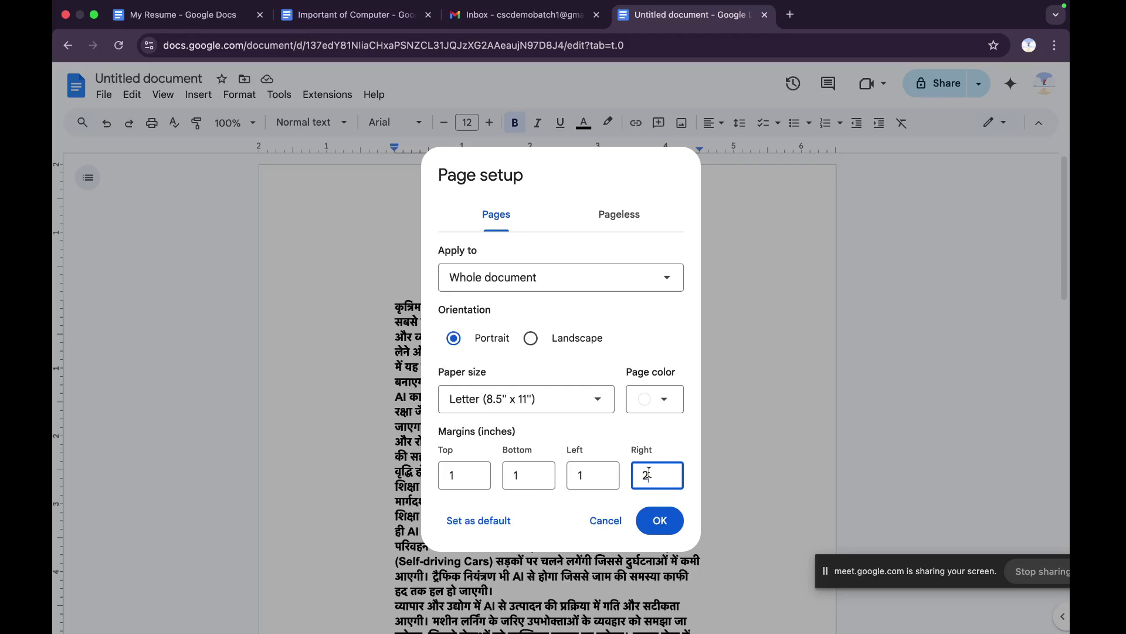
{"action": "key", "text": "BackSpace"}
{"action": "type", "text": "1"}
{"action": "left_click", "coordinate": [665, 526]}
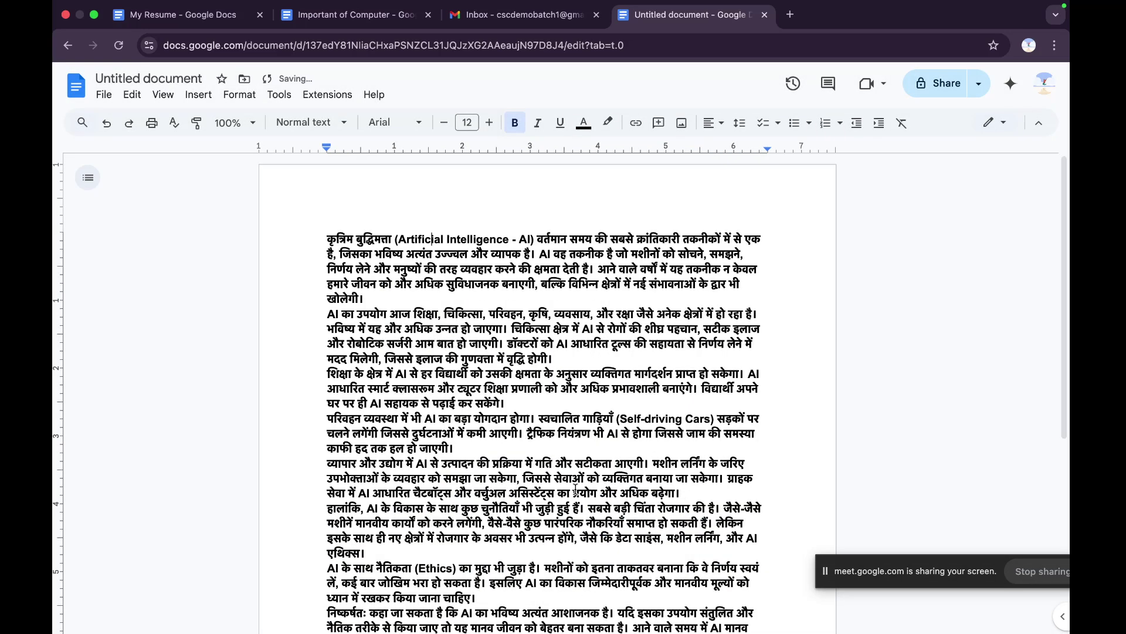
{"action": "scroll", "coordinate": [298, 393], "scroll_direction": "down", "scroll_amount": 1}
{"action": "scroll", "coordinate": [540, 382], "scroll_direction": "up", "scroll_amount": 1}
{"action": "scroll", "coordinate": [503, 433], "scroll_direction": "down", "scroll_amount": 5}
{"action": "scroll", "coordinate": [503, 433], "scroll_direction": "up", "scroll_amount": 5}
- Switch to MindNode and review the Page Setup/Layout topics in the Computer Skill Course mind map
{"action": "key", "text": "ctrl+Right"}
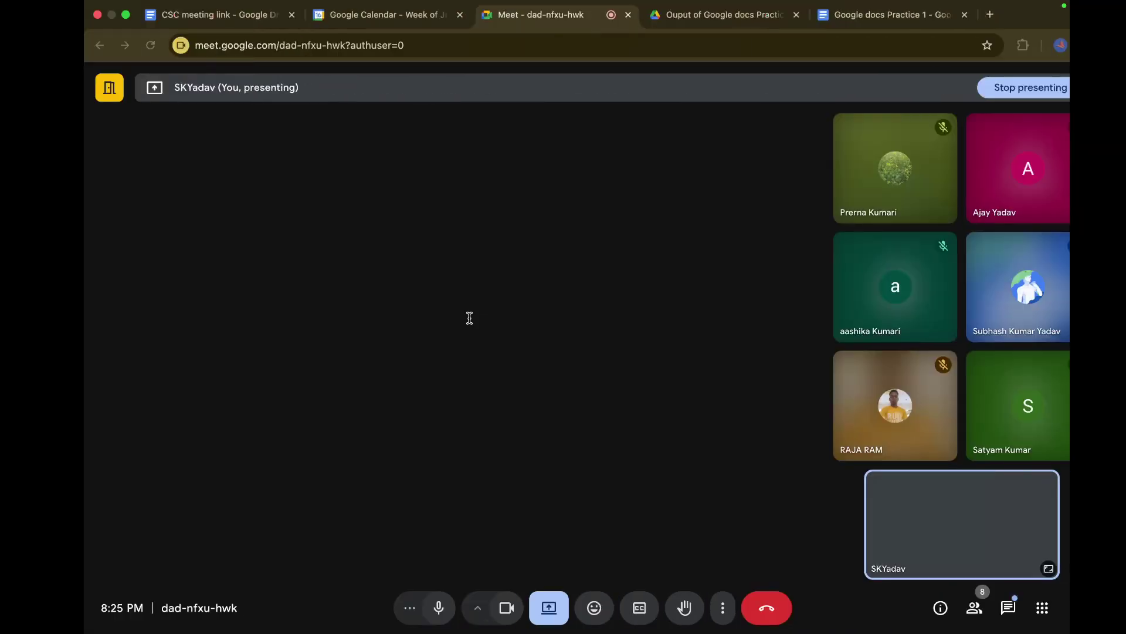
{"action": "key", "text": "ctrl+Left"}
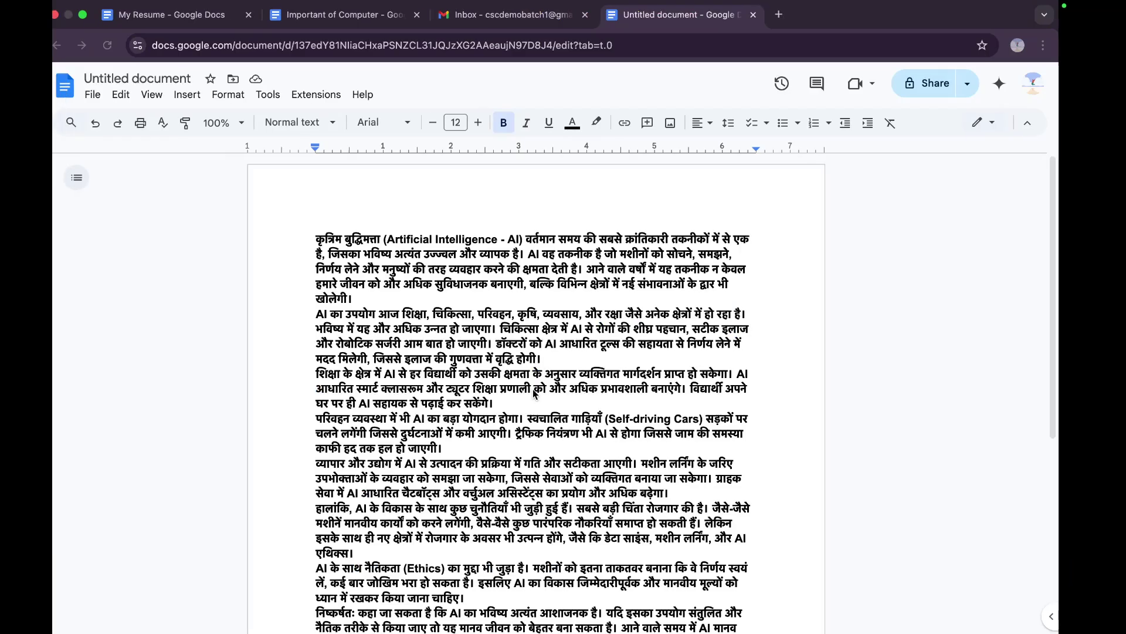
{"action": "key", "text": "ctrl+Left"}
{"action": "key", "text": "ctrl+Up"}
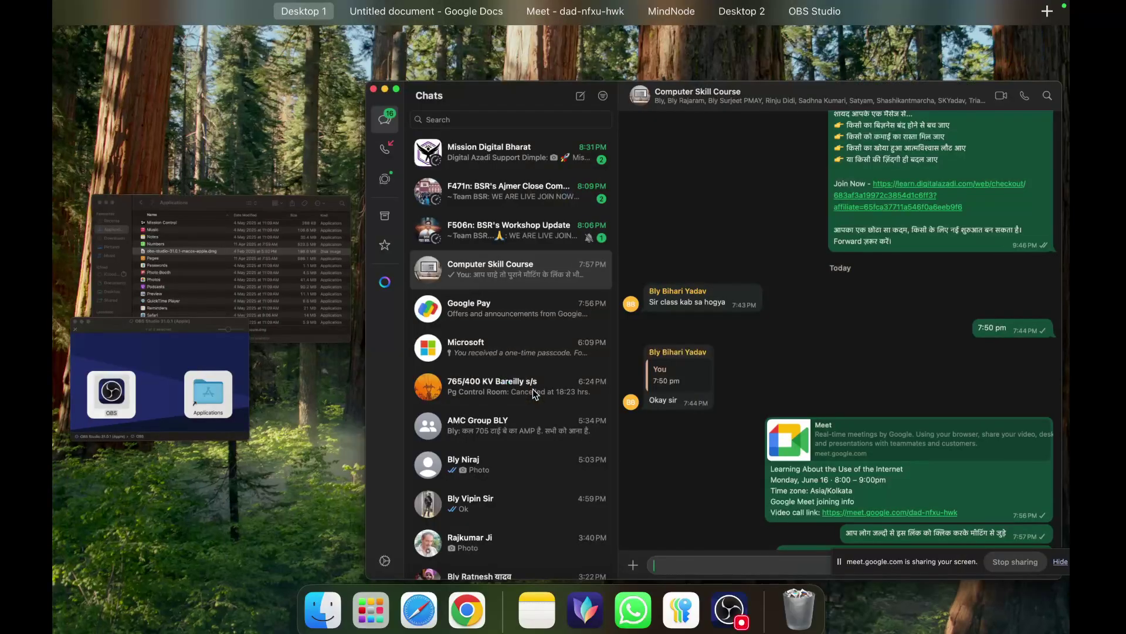
{"action": "mouse_move", "coordinate": [523, 57]}
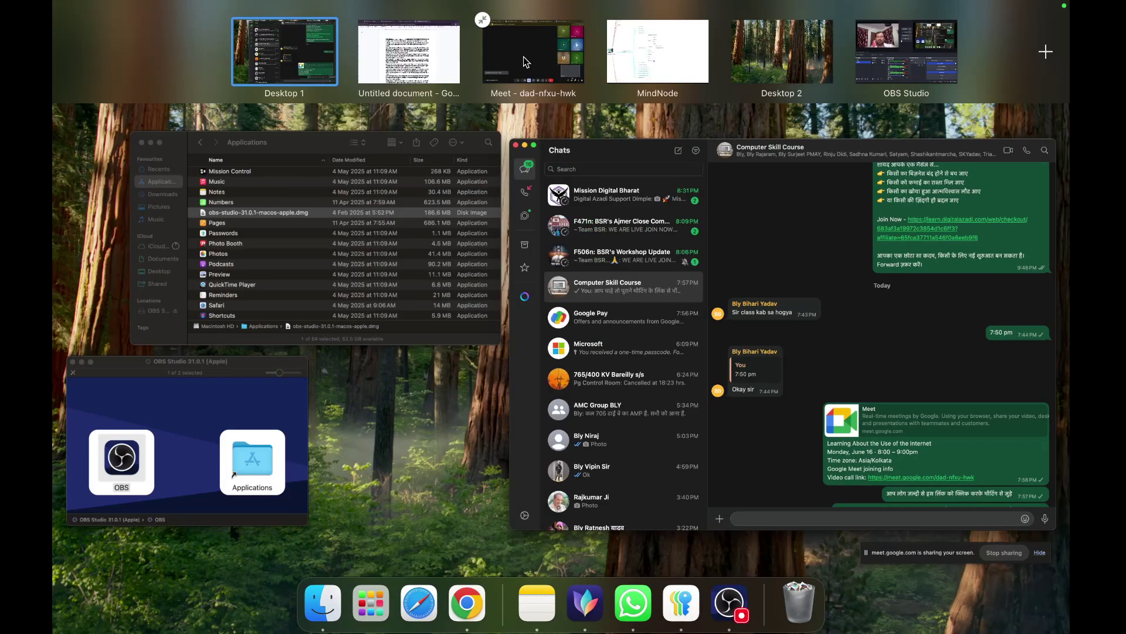
{"action": "left_click", "coordinate": [642, 39]}
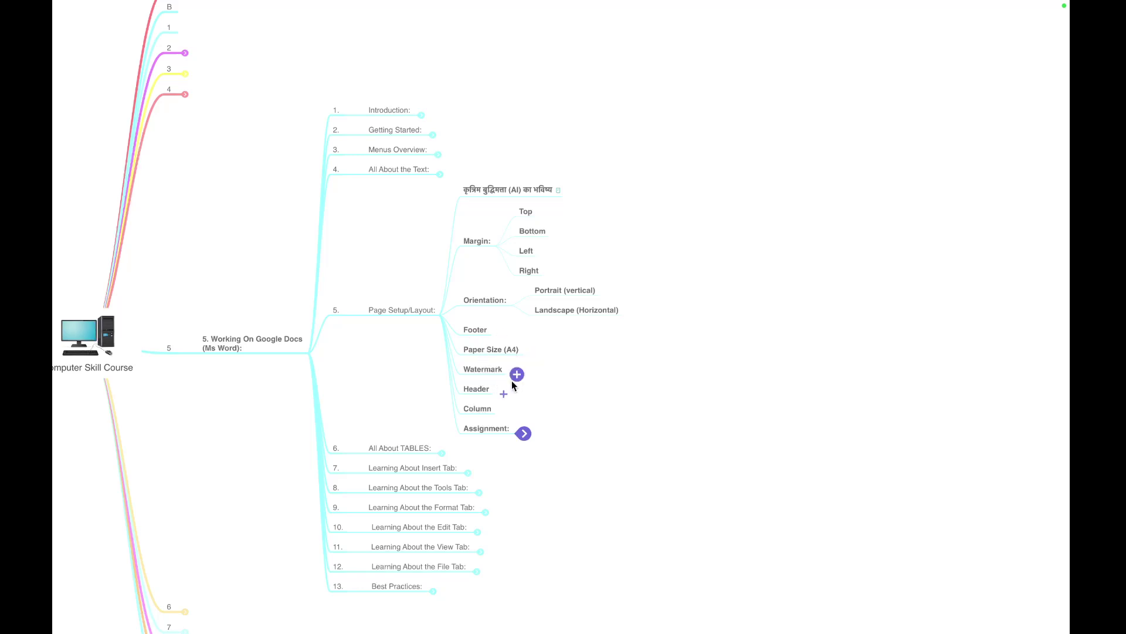
- Move the Google Docs full-screen space directly after the MindNode space and switch to it
{"action": "key", "text": "ctrl+Up"}
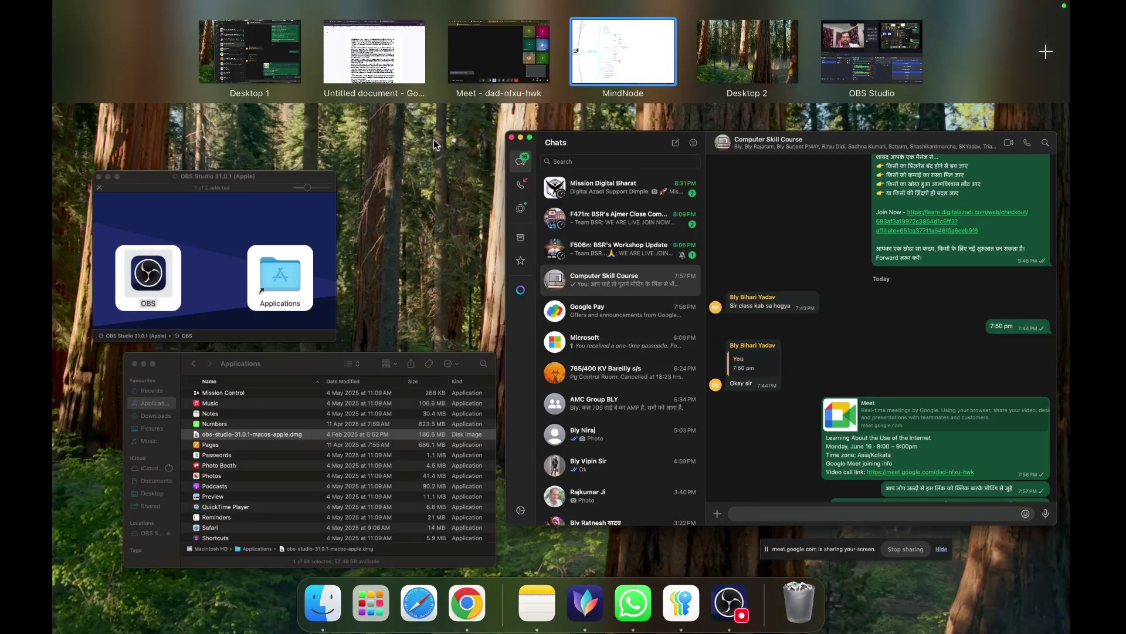
{"action": "left_click_drag", "start_coordinate": [374, 52], "coordinate": [630, 92]}
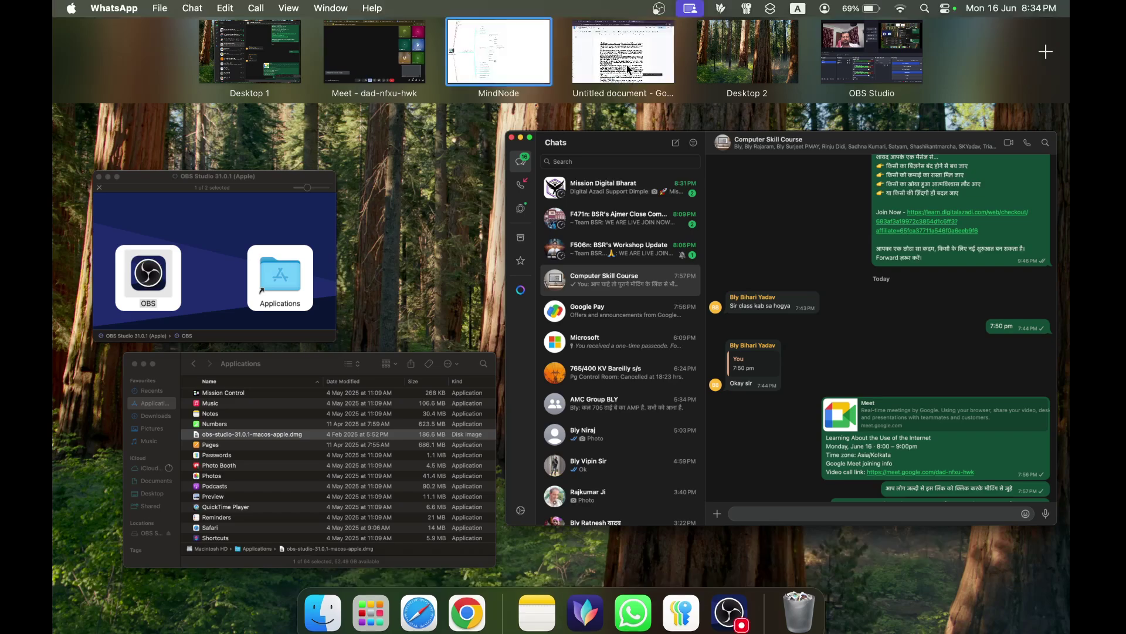
{"action": "left_click", "coordinate": [631, 91]}
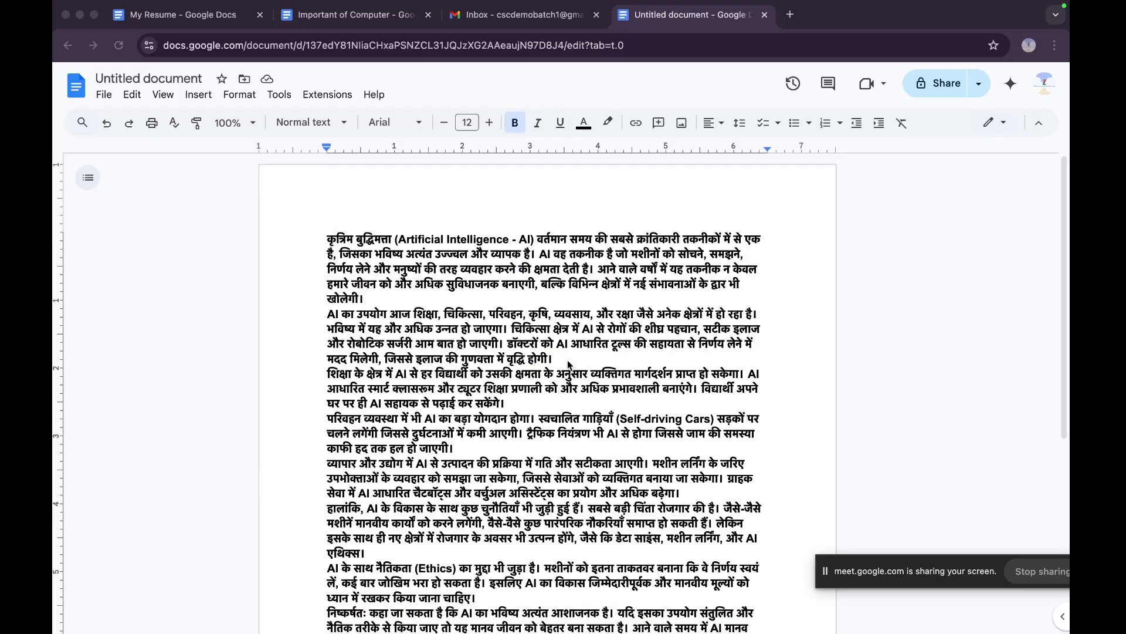
- Search Google Images for "hindi page" in a new browser tab
{"action": "left_click", "coordinate": [793, 15]}
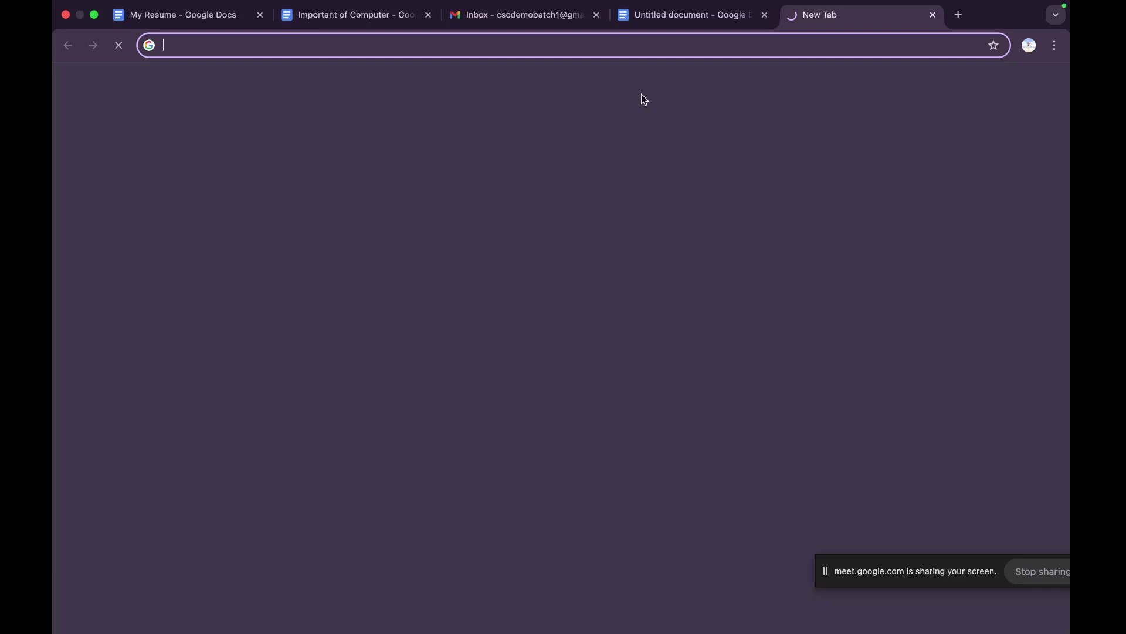
{"action": "type", "text": "pa"}
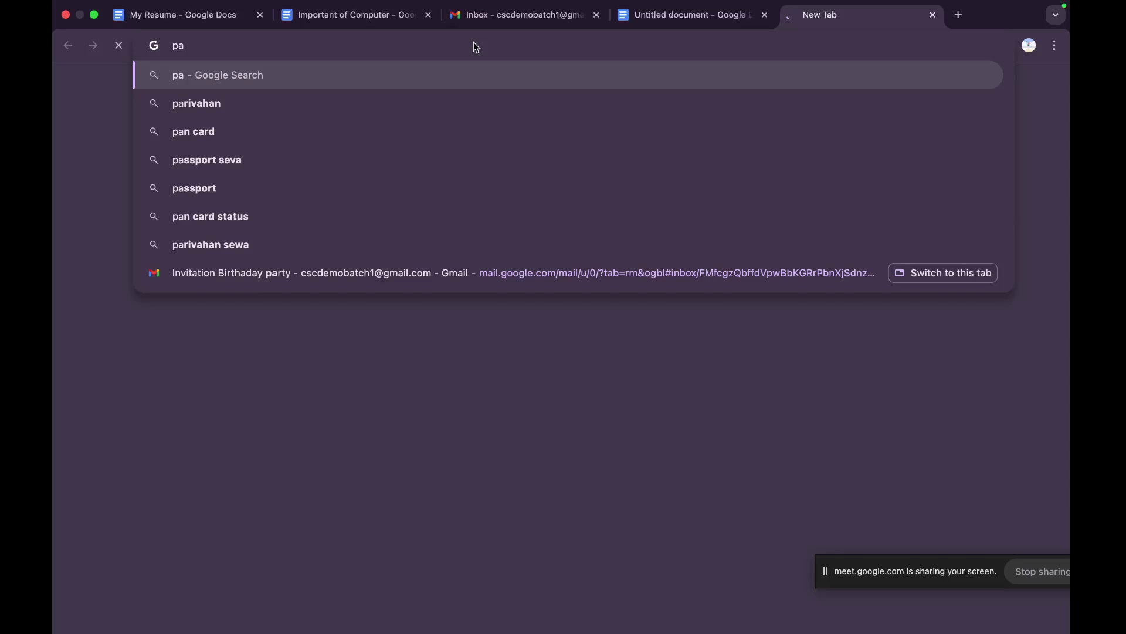
{"action": "key", "text": "BackSpace"}
{"action": "key", "text": "BackSpace"}
{"action": "type", "text": "hin"}
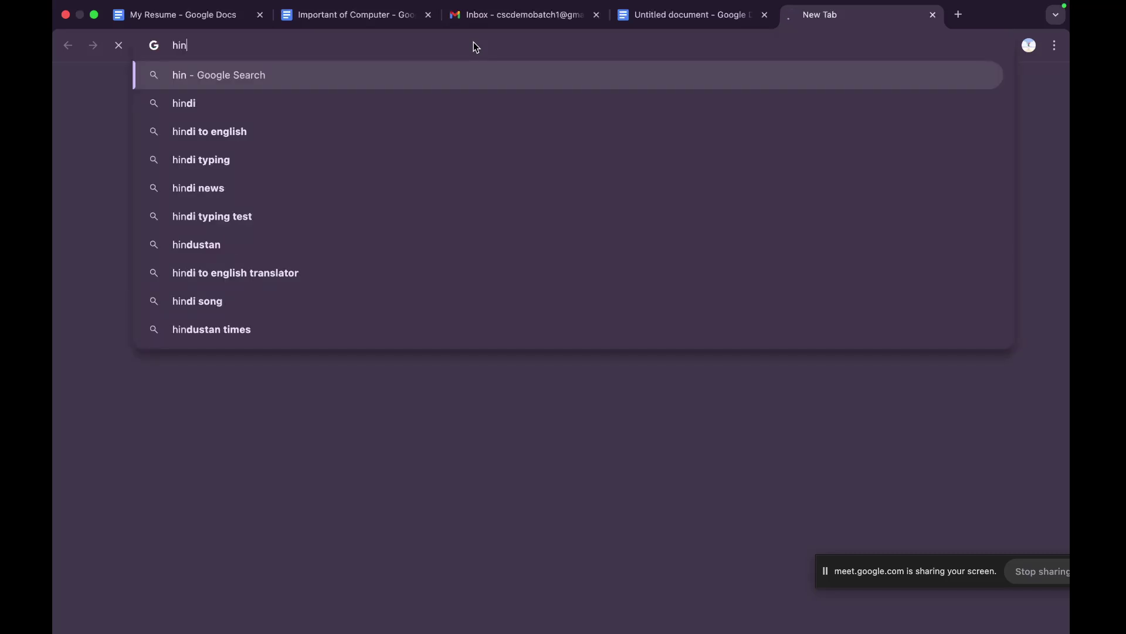
{"action": "type", "text": "di page"}
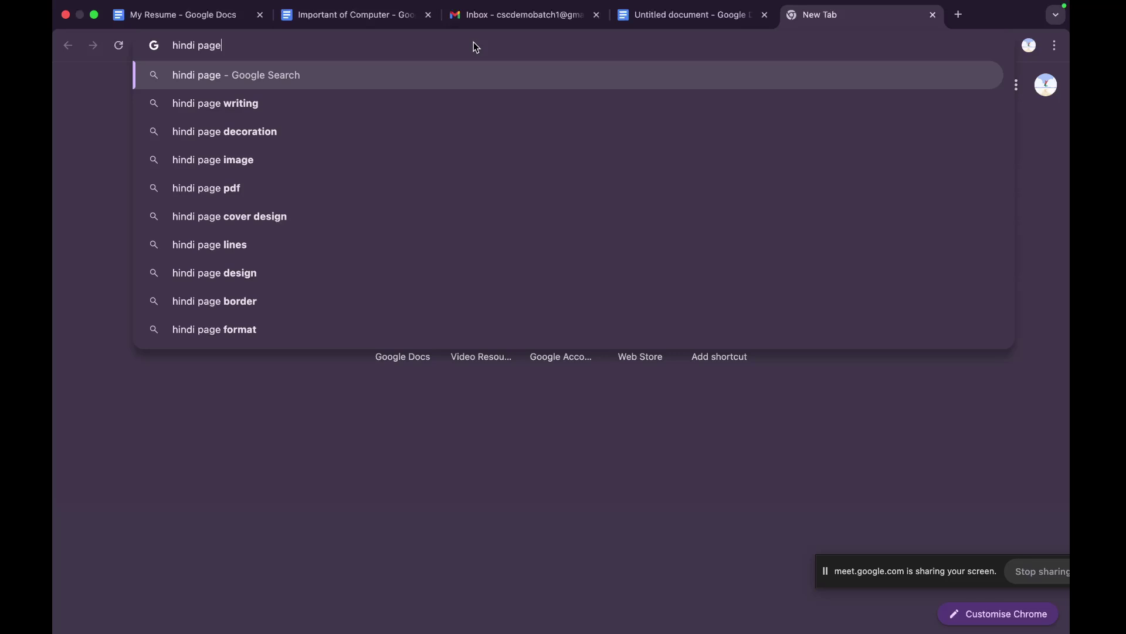
{"action": "key", "text": "Return"}
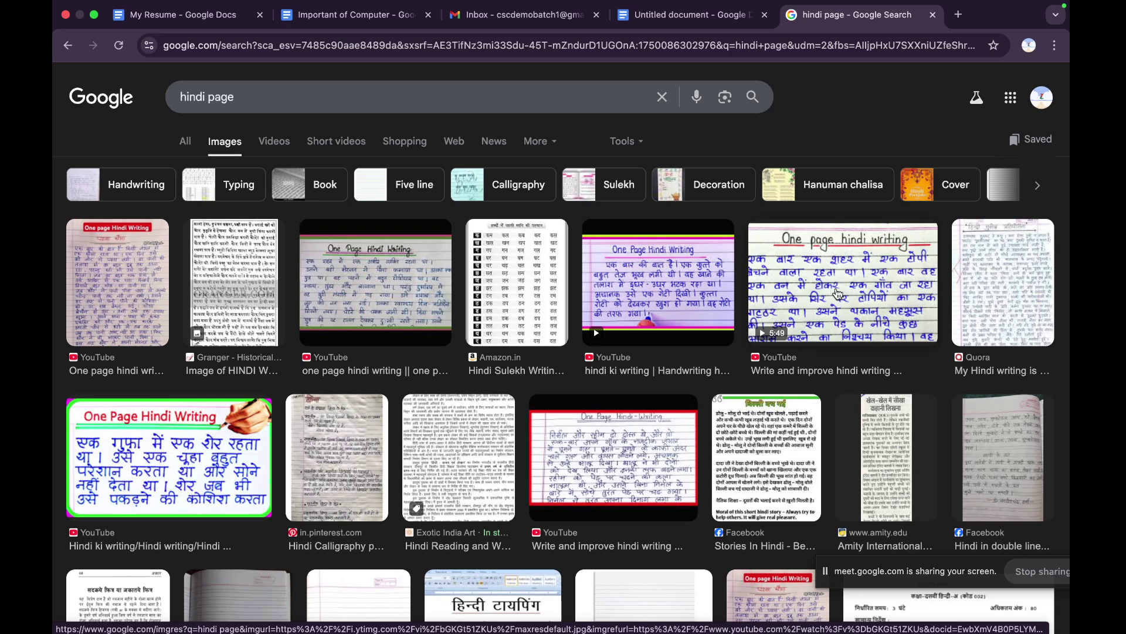
- Preview the handwritten Hindi page from Quora, visit its source page and close that page again
{"action": "left_click", "coordinate": [1016, 288]}
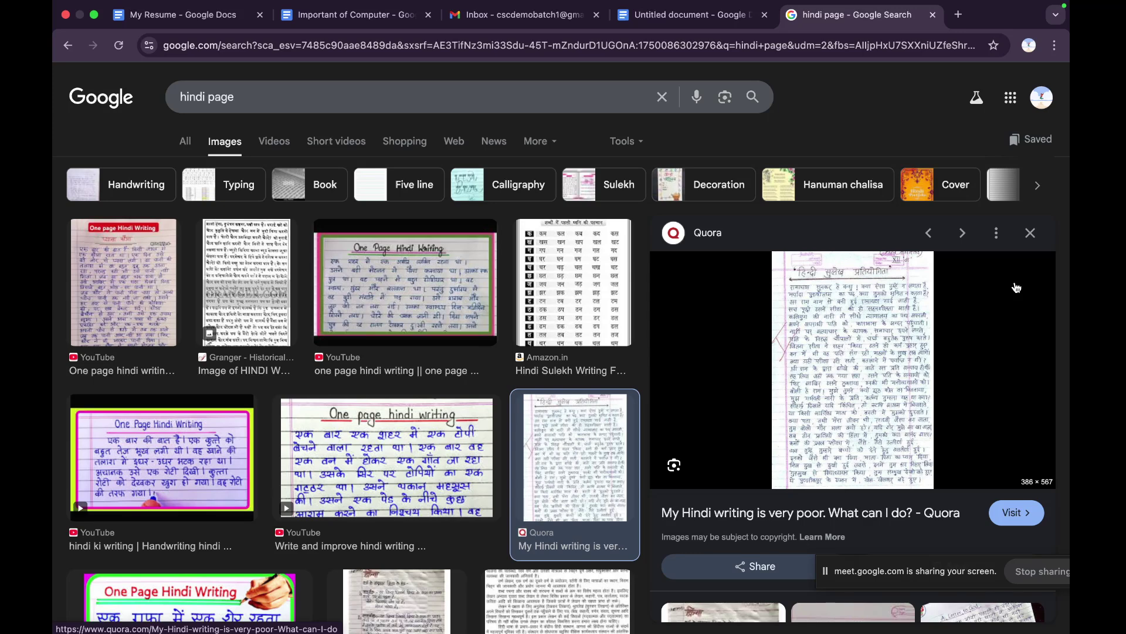
{"action": "left_click", "coordinate": [1017, 288]}
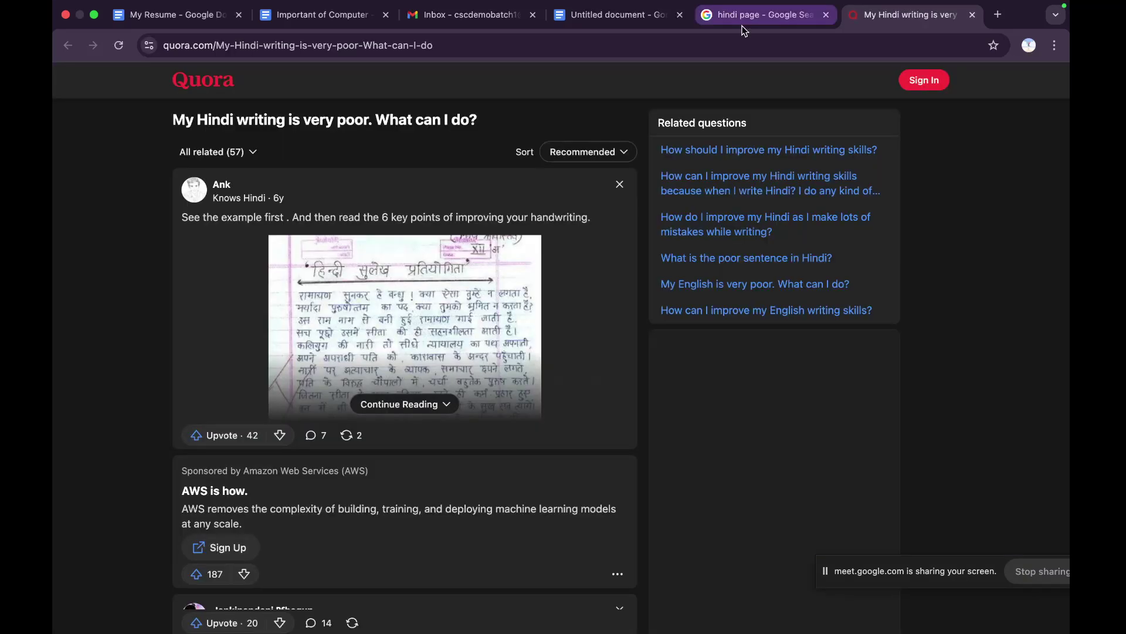
{"action": "key", "text": "super+w"}
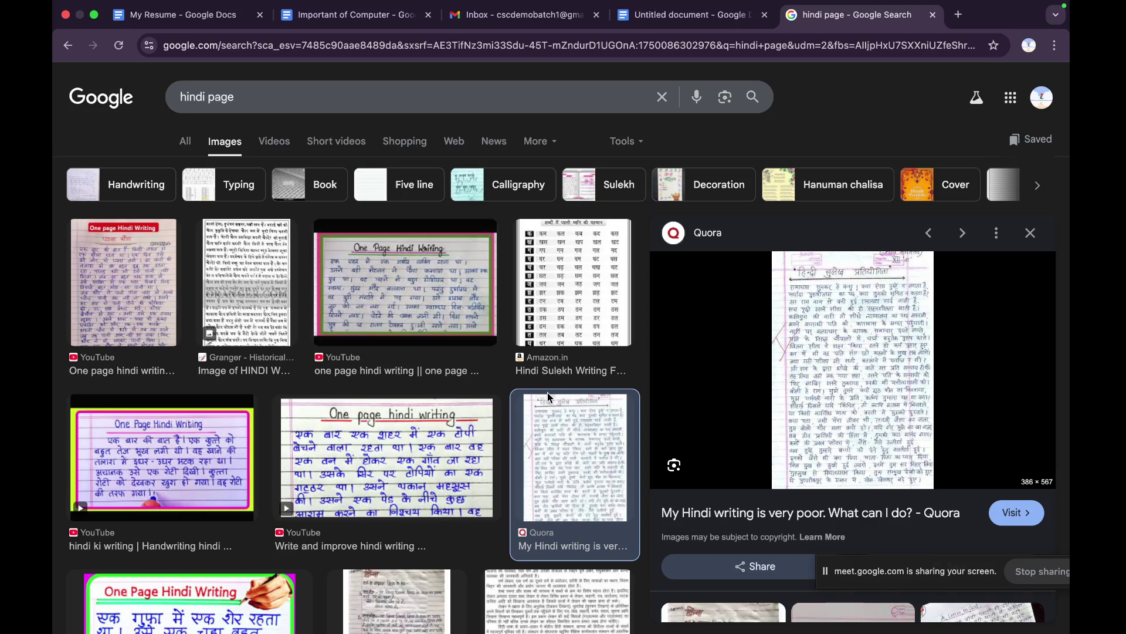
- Preview the blank ruled exercise book page from Amazon.in and close the product page it opens
{"action": "scroll", "coordinate": [549, 397], "scroll_direction": "down", "scroll_amount": 10}
{"action": "left_click", "coordinate": [404, 369]}
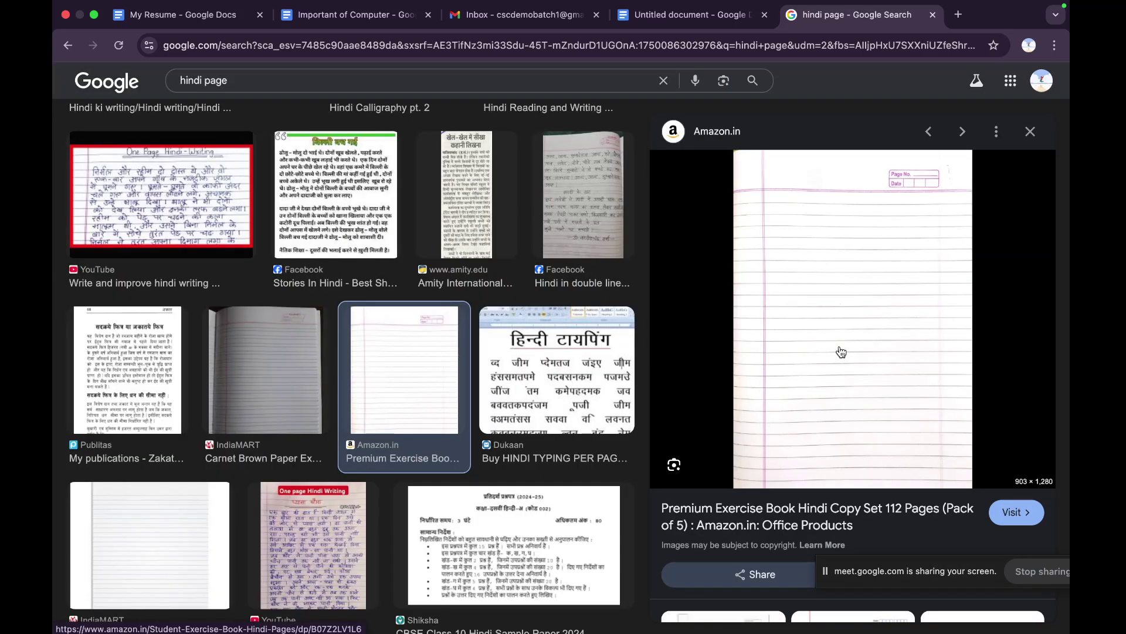
{"action": "left_click", "coordinate": [841, 352]}
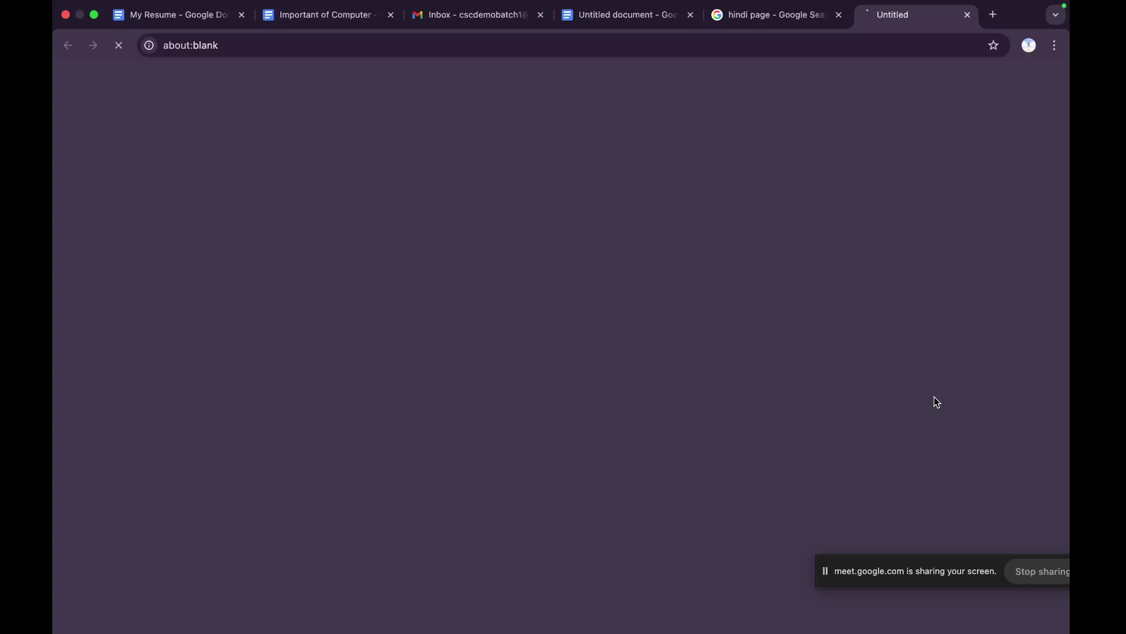
{"action": "left_click", "coordinate": [768, 15]}
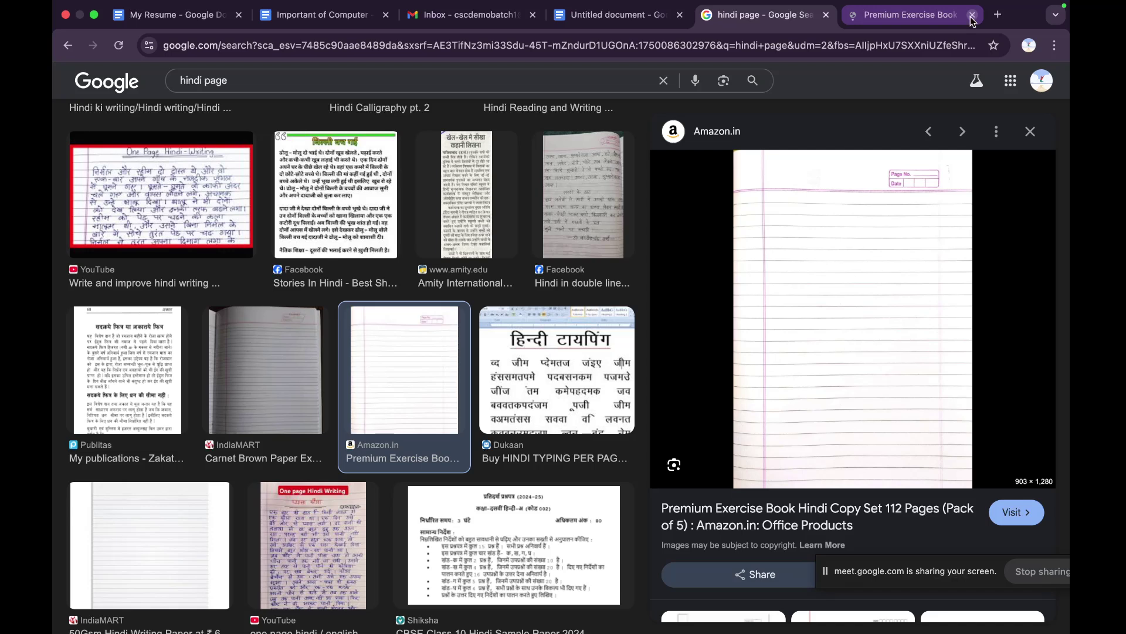
{"action": "left_click", "coordinate": [971, 17]}
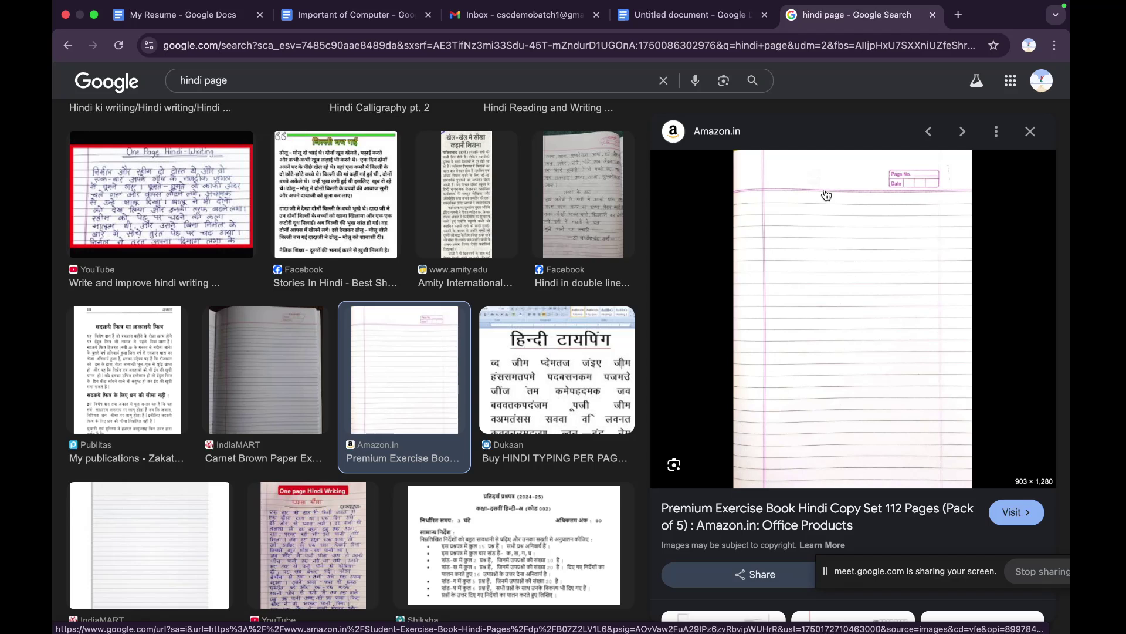
- Browse more of the notebook image results and preview the ruled Hindi copy page from Dukaan
{"action": "scroll", "coordinate": [827, 196], "scroll_direction": "down", "scroll_amount": 5}
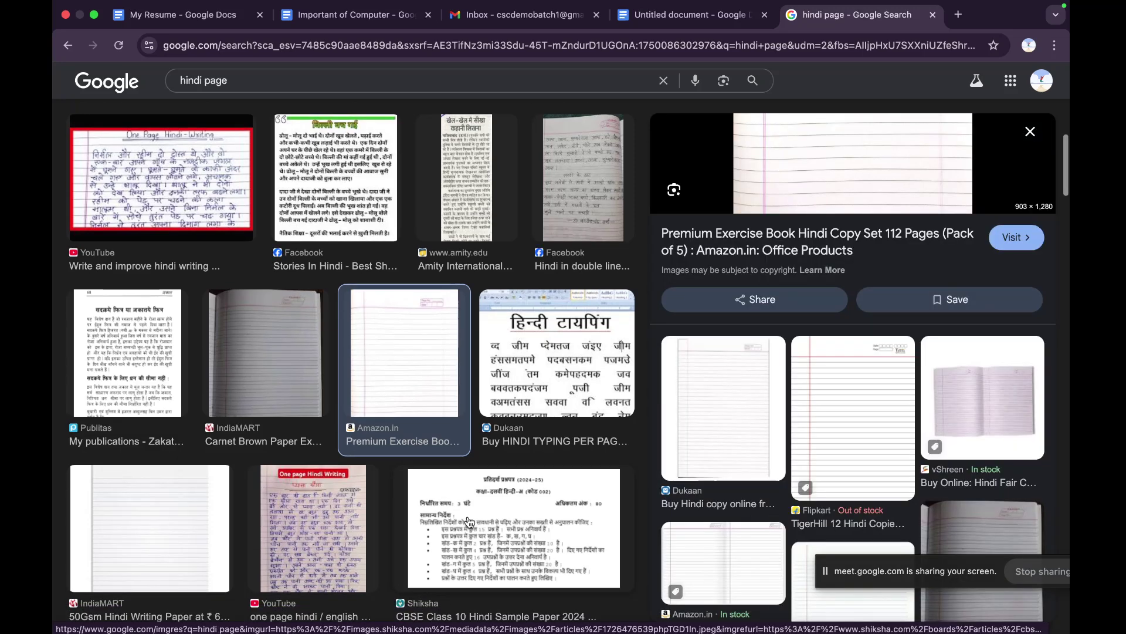
{"action": "scroll", "coordinate": [470, 521], "scroll_direction": "down", "scroll_amount": 8}
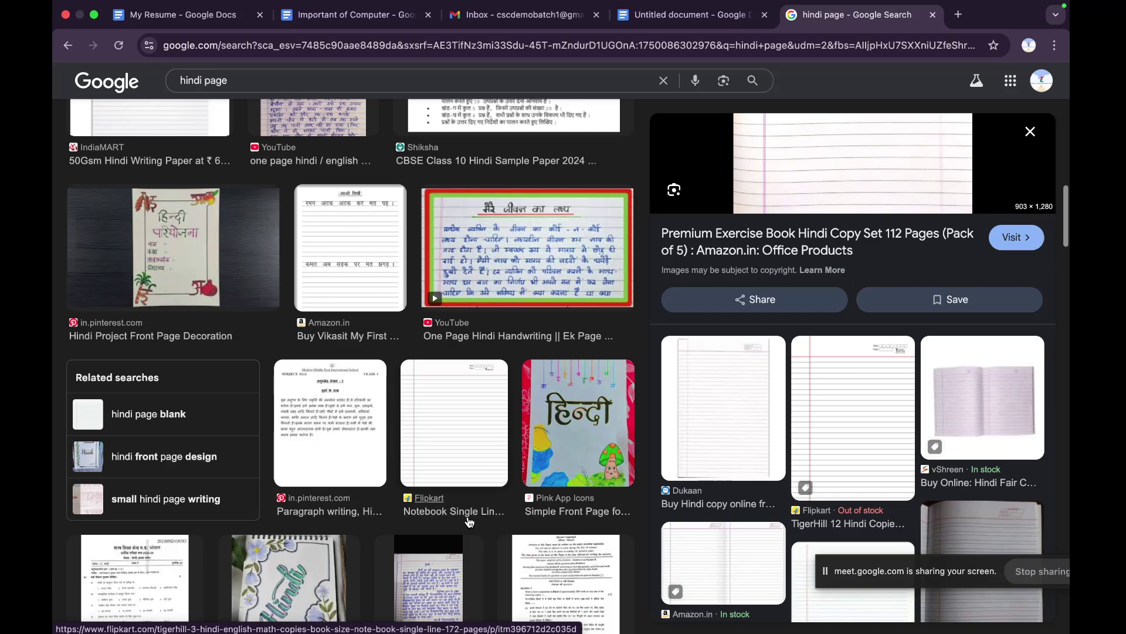
{"action": "left_click", "coordinate": [724, 429]}
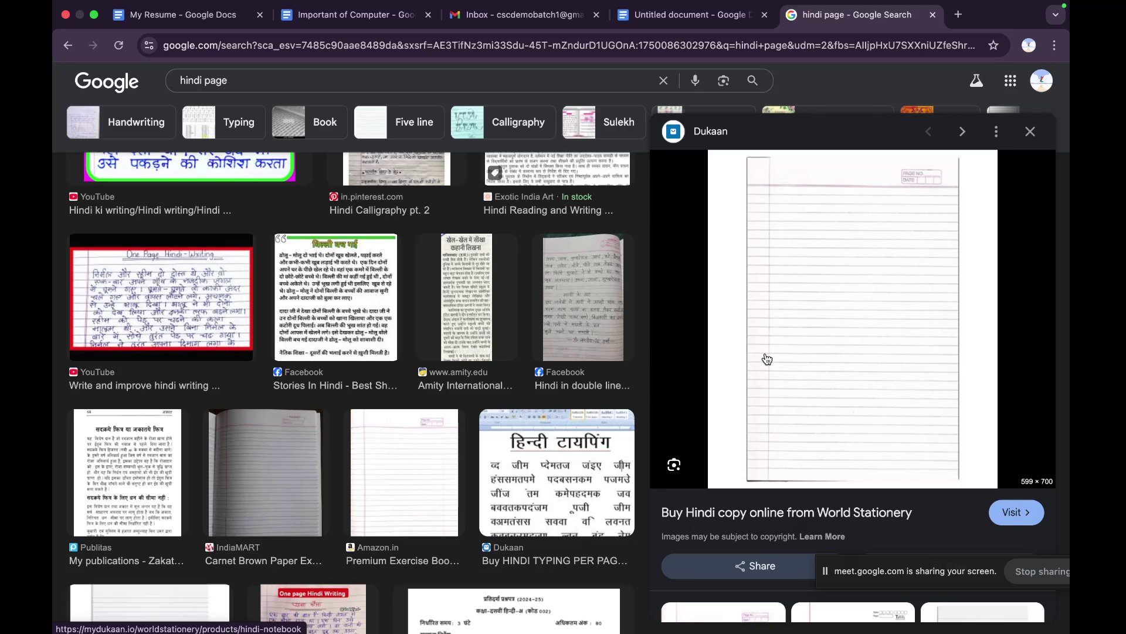
- Check the Page Setup/Layout topics in the MindNode mind map and return to the untitled Google Docs document
{"action": "key", "text": "ctrl+Left"}
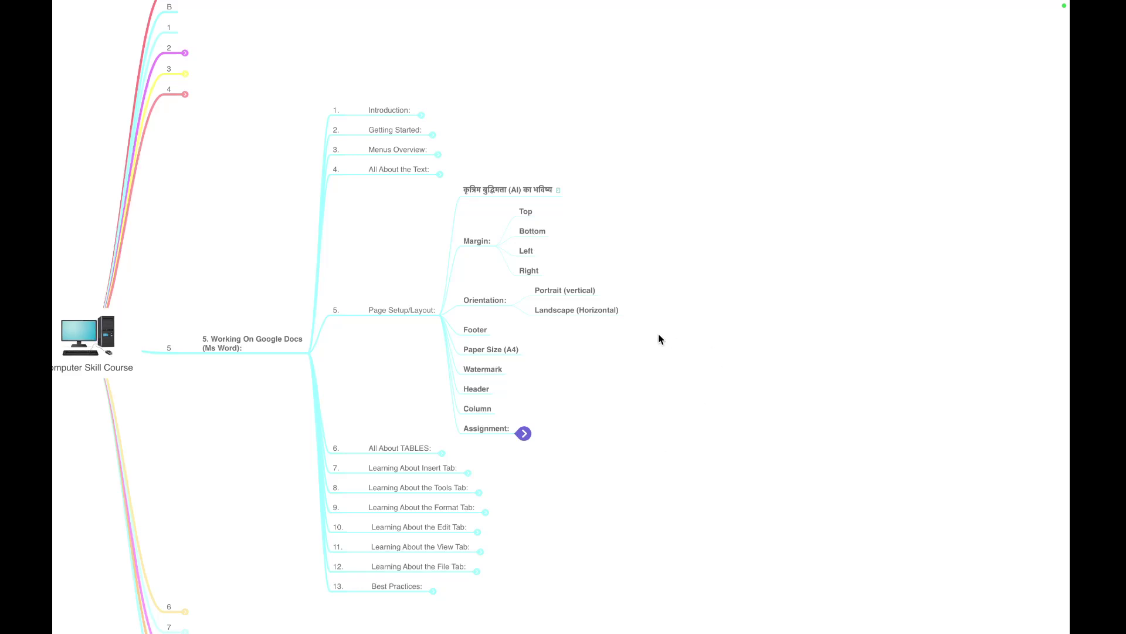
{"action": "key", "text": "ctrl+Left"}
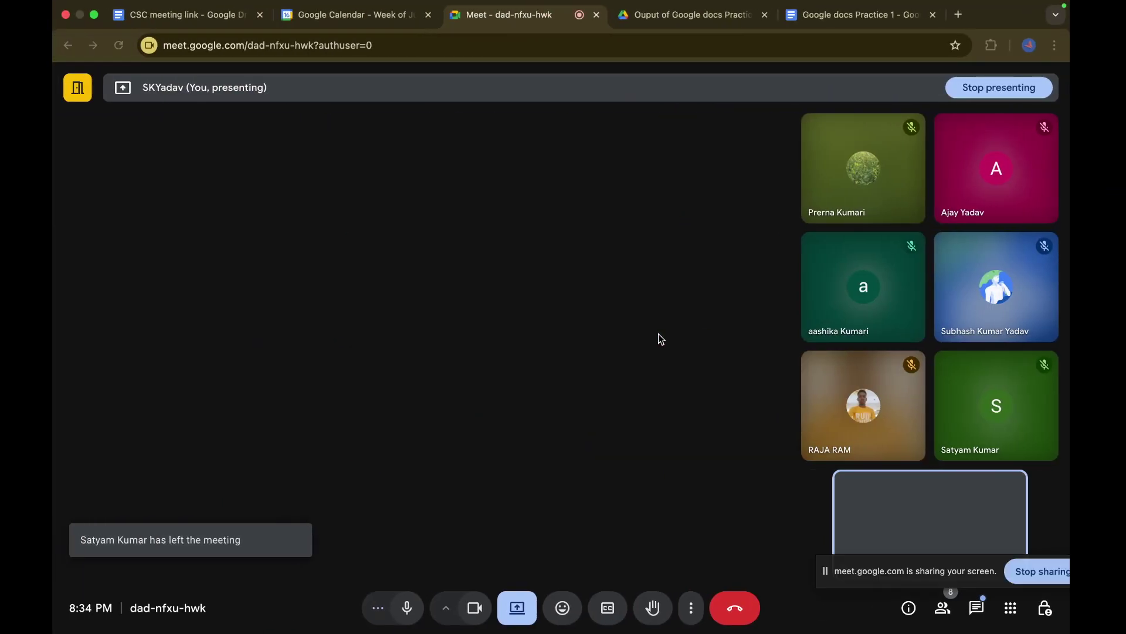
{"action": "key", "text": "ctrl+Right"}
{"action": "key", "text": "ctrl+Right"}
{"action": "key", "text": "ctrl+Up"}
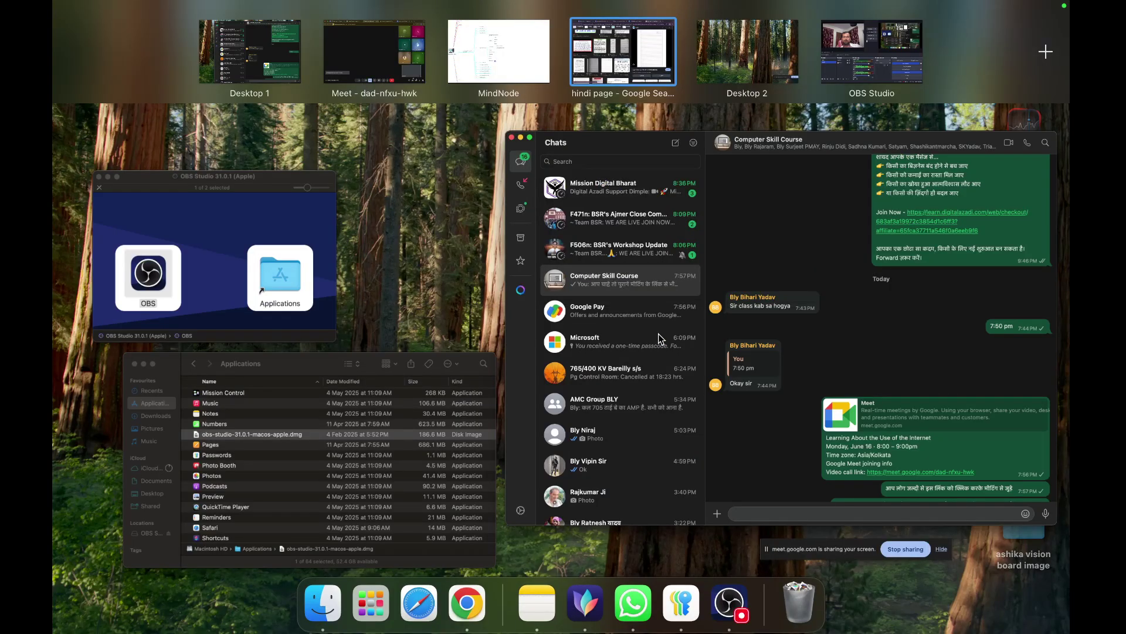
{"action": "left_click", "coordinate": [613, 60]}
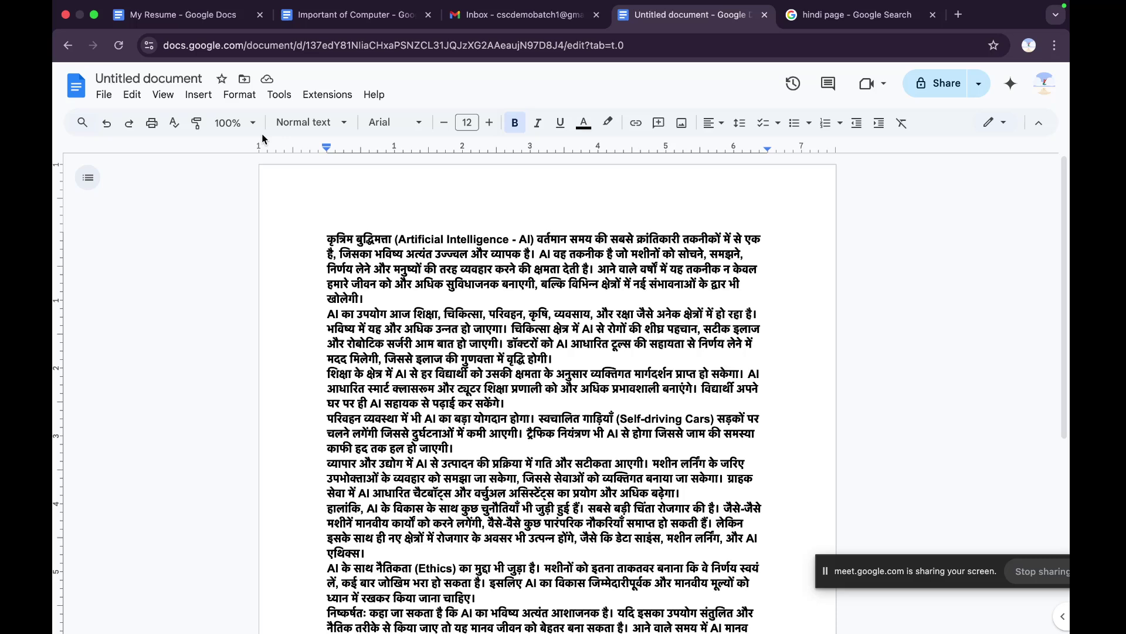
- Set the header margin to 1 inch from the top and apply it to the document
{"action": "left_click", "coordinate": [164, 95]}
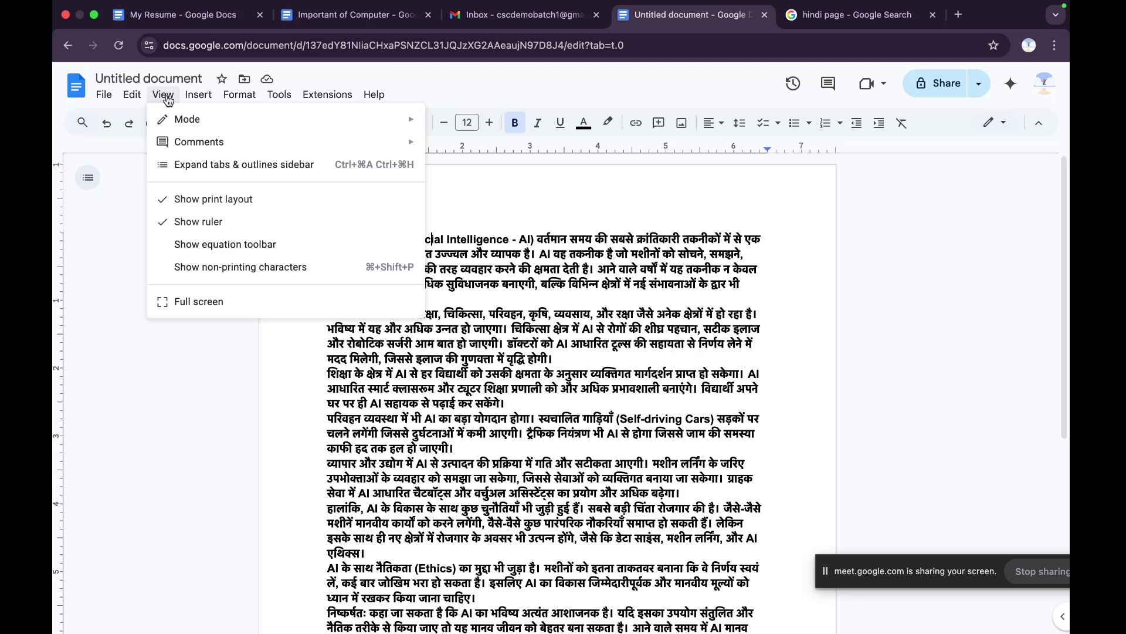
{"action": "mouse_move", "coordinate": [228, 99]}
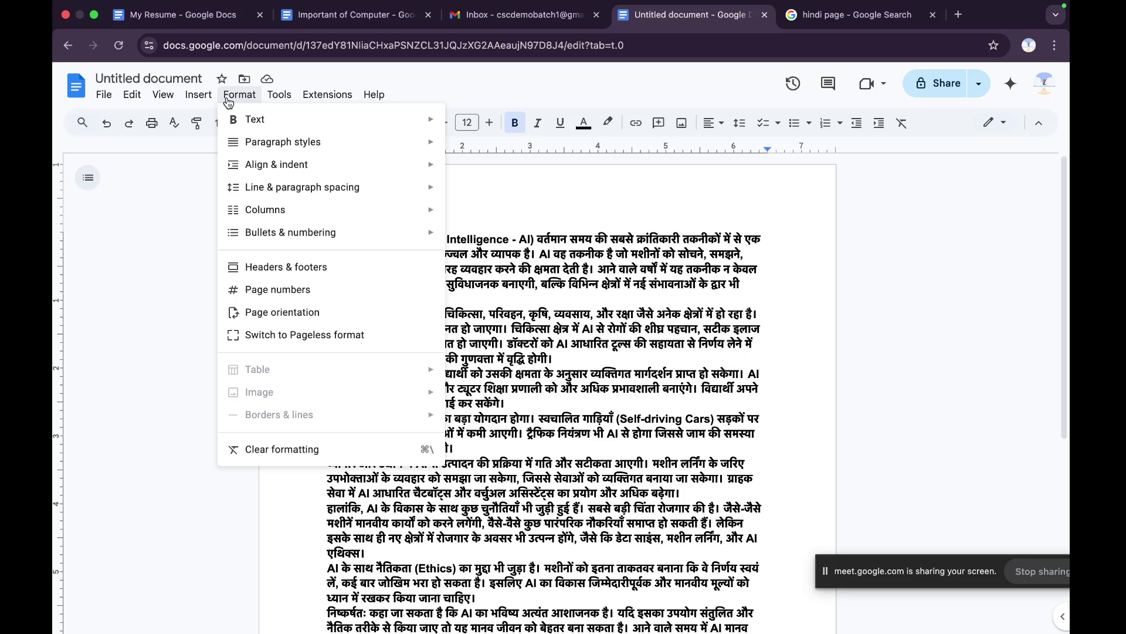
{"action": "left_click", "coordinate": [286, 267]}
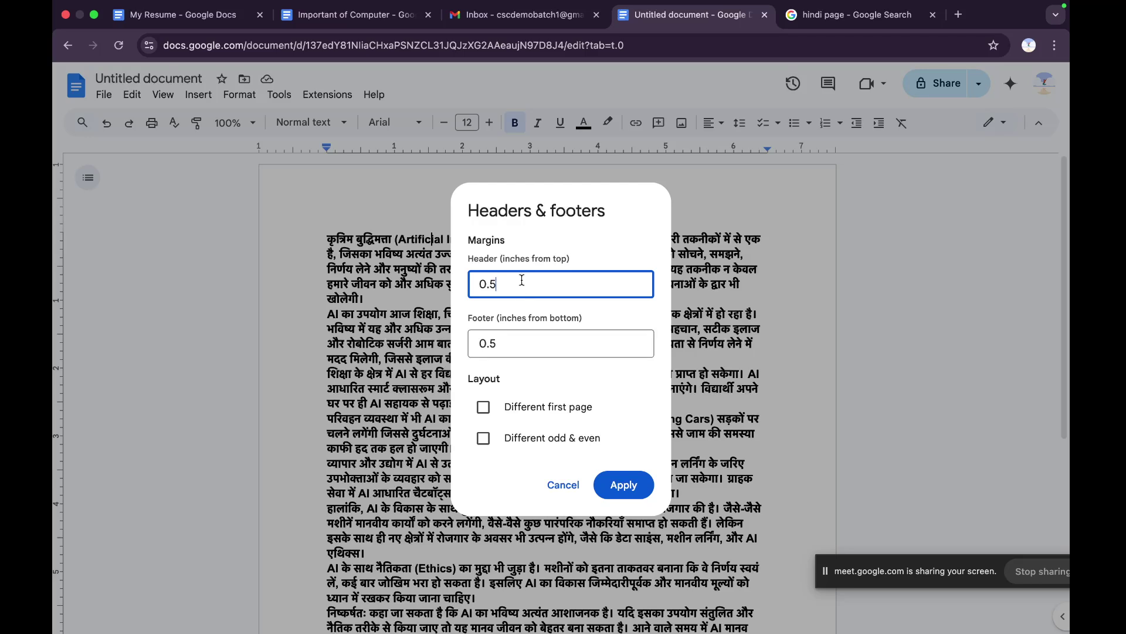
{"action": "key", "text": "BackSpace"}
{"action": "key", "text": "BackSpace"}
{"action": "key", "text": "BackSpace"}
{"action": "type", "text": "1"}
{"action": "left_click", "coordinate": [618, 487]}
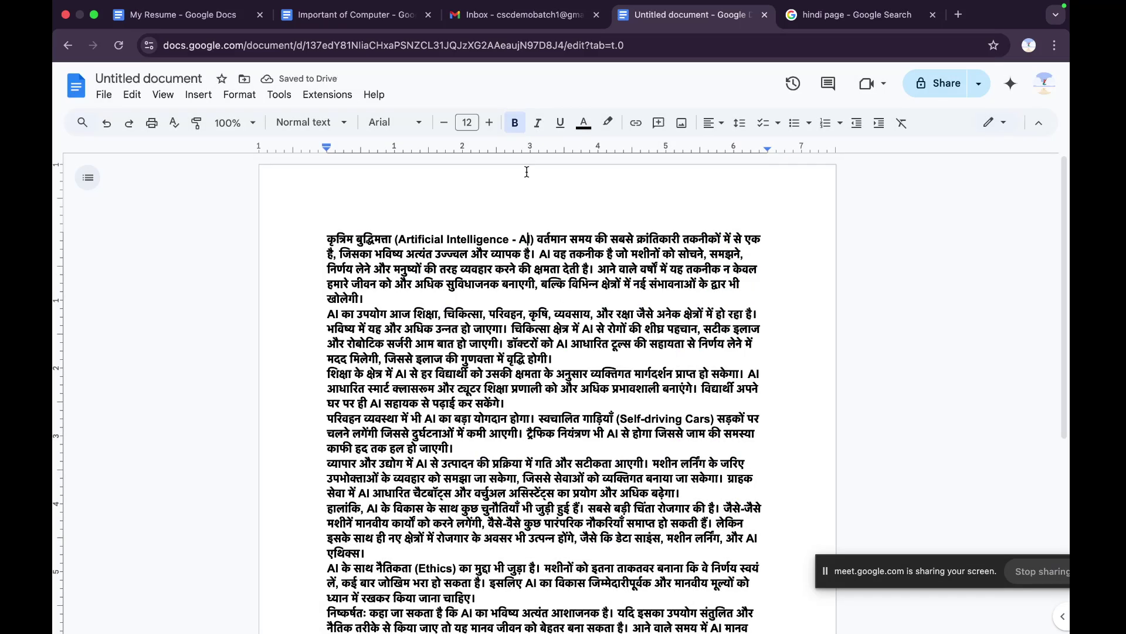
- Try a header margin of 0.5 inch in the headers and footers settings and cancel without applying it
{"action": "left_click", "coordinate": [239, 94]}
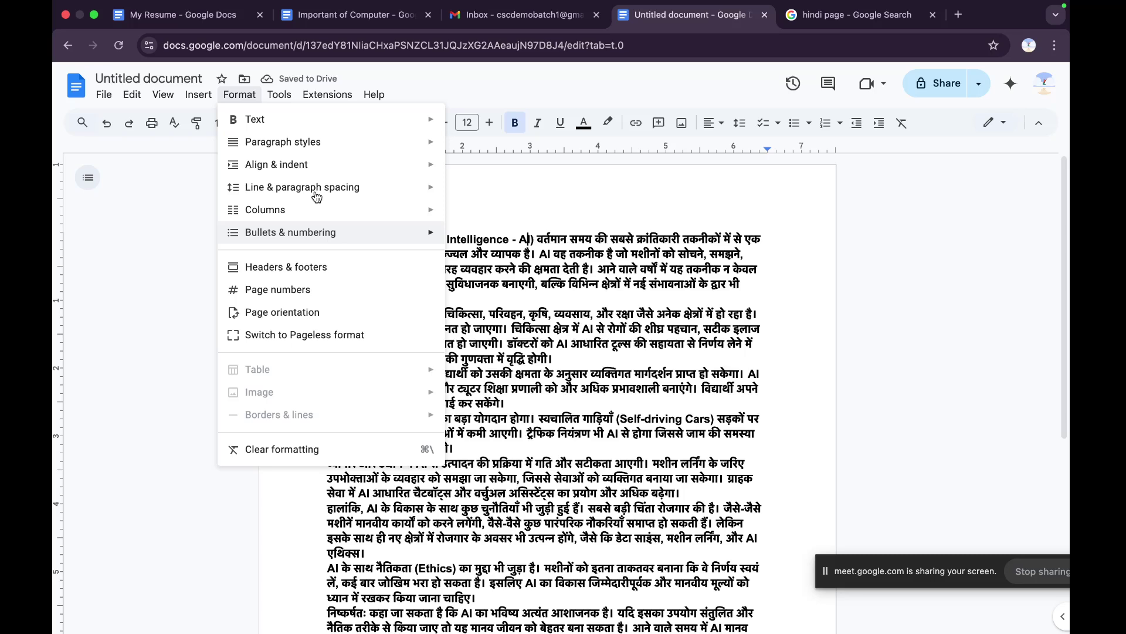
{"action": "mouse_move", "coordinate": [285, 99]}
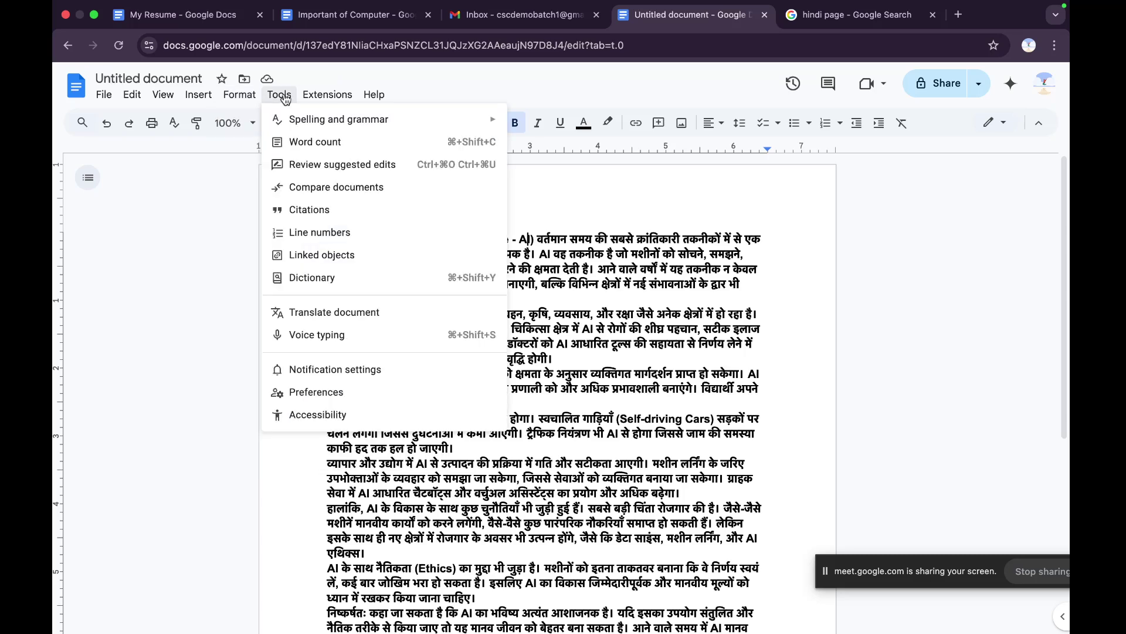
{"action": "mouse_move", "coordinate": [240, 95]}
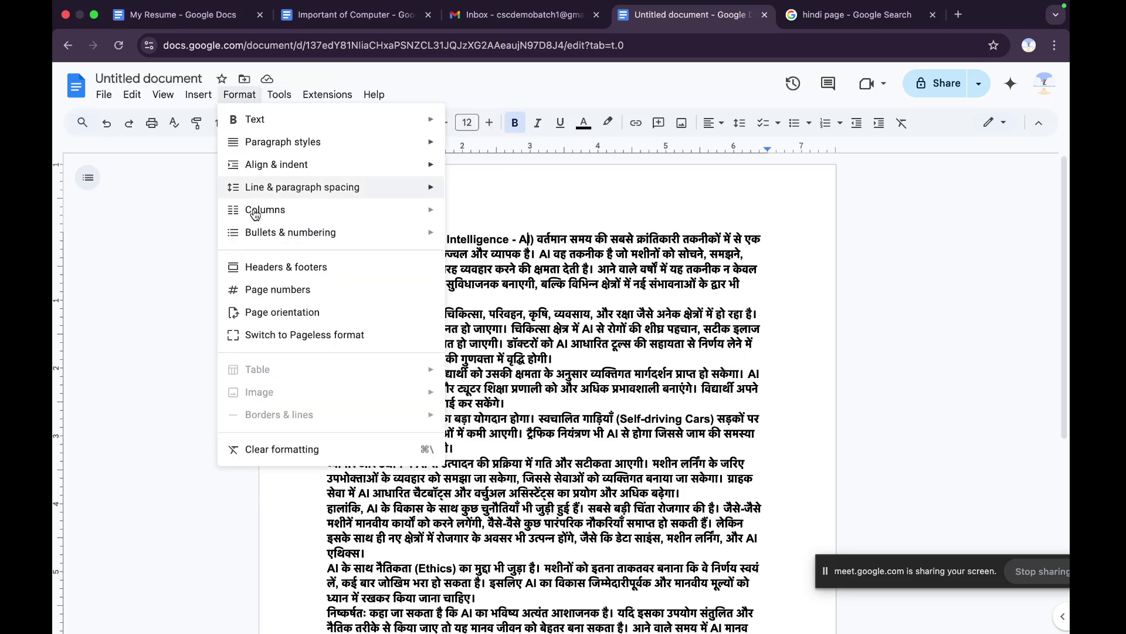
{"action": "left_click", "coordinate": [285, 267]}
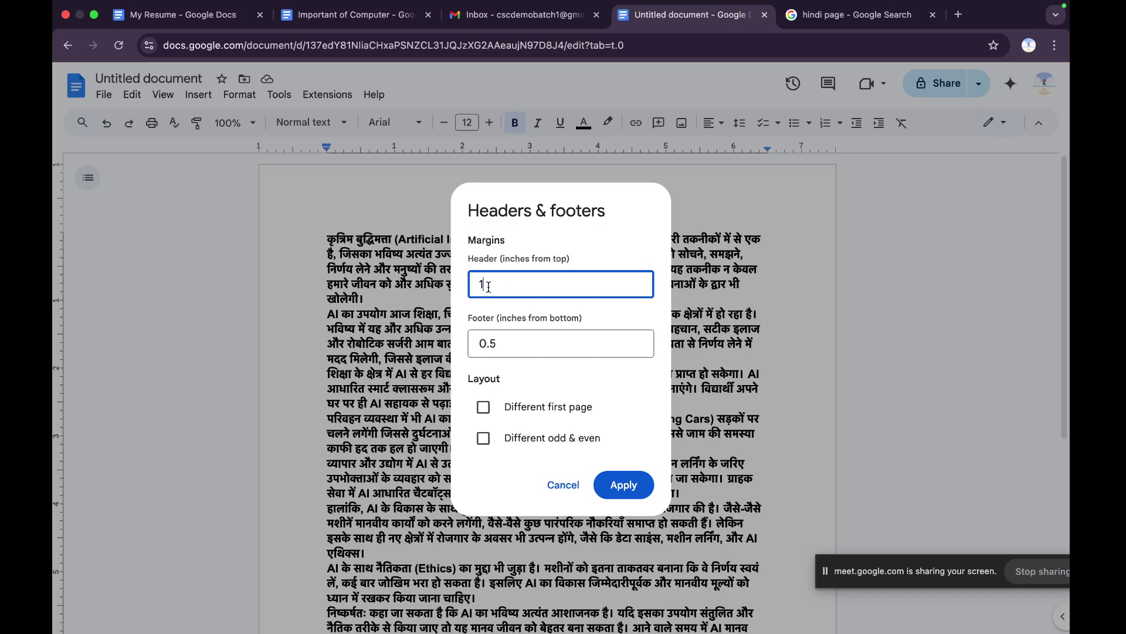
{"action": "key", "text": "BackSpace"}
{"action": "type", "text": "0.5"}
{"action": "left_click", "coordinate": [561, 480]}
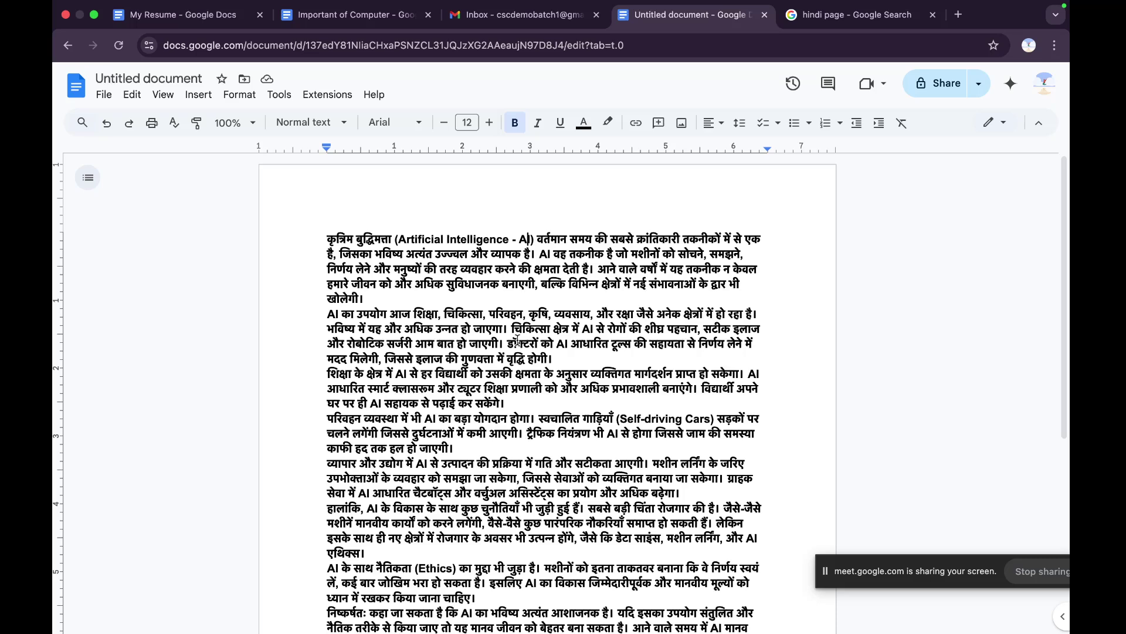
- Lay out the document text in two columns and look over the rest of the page
{"action": "left_click", "coordinate": [240, 95]}
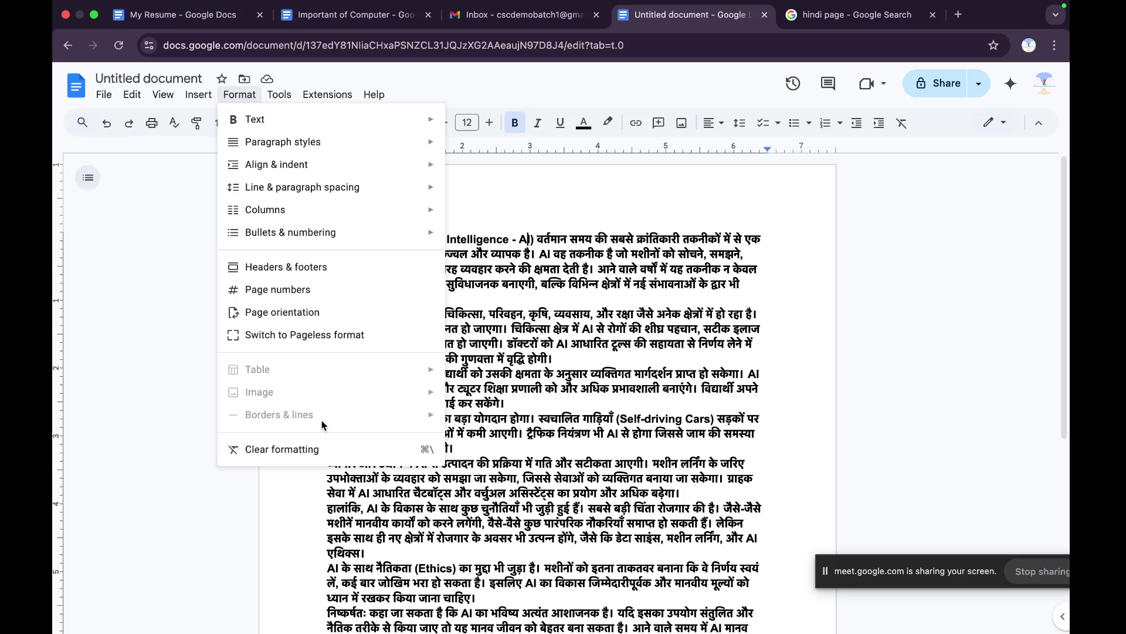
{"action": "left_click", "coordinate": [551, 238]}
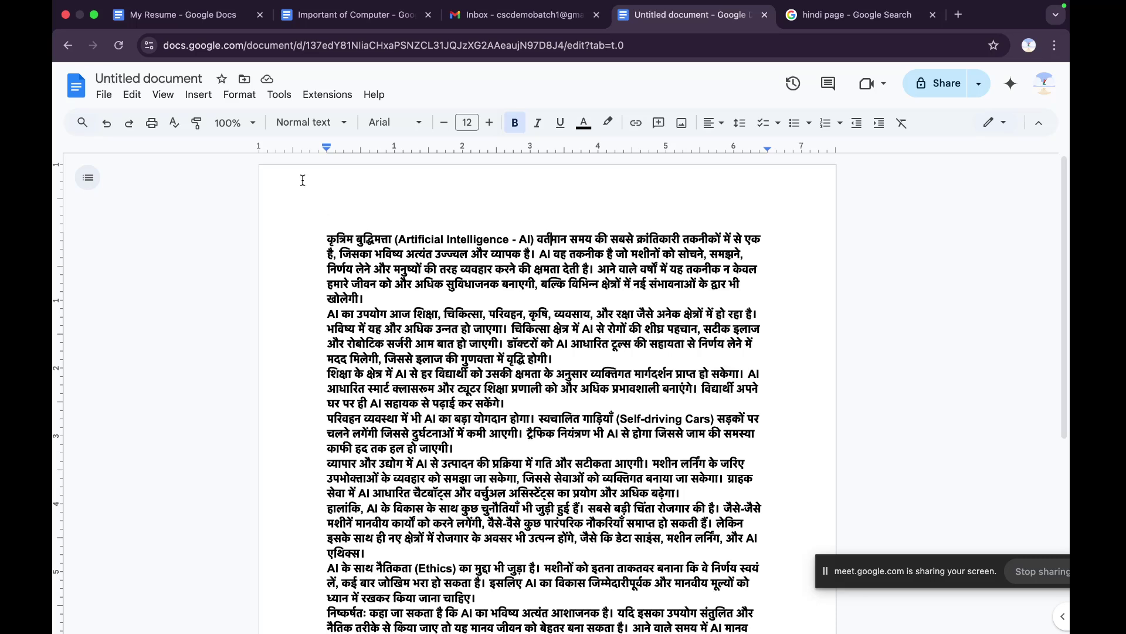
{"action": "left_click", "coordinate": [249, 98]}
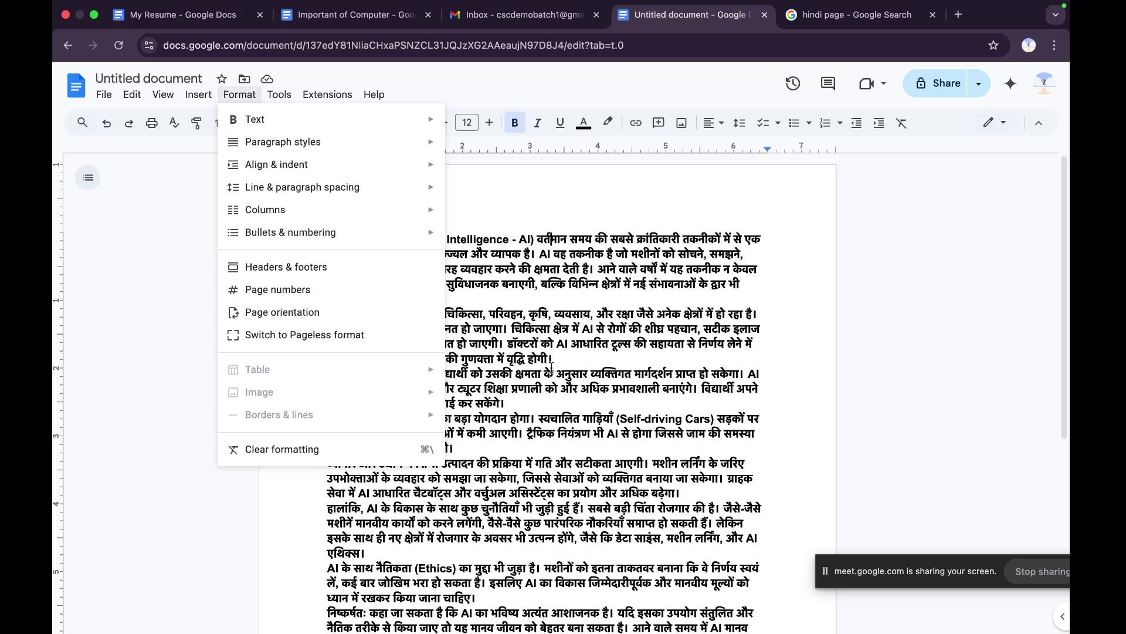
{"action": "scroll", "coordinate": [549, 381], "scroll_direction": "down", "scroll_amount": 3}
{"action": "scroll", "coordinate": [549, 381], "scroll_direction": "up", "scroll_amount": 1}
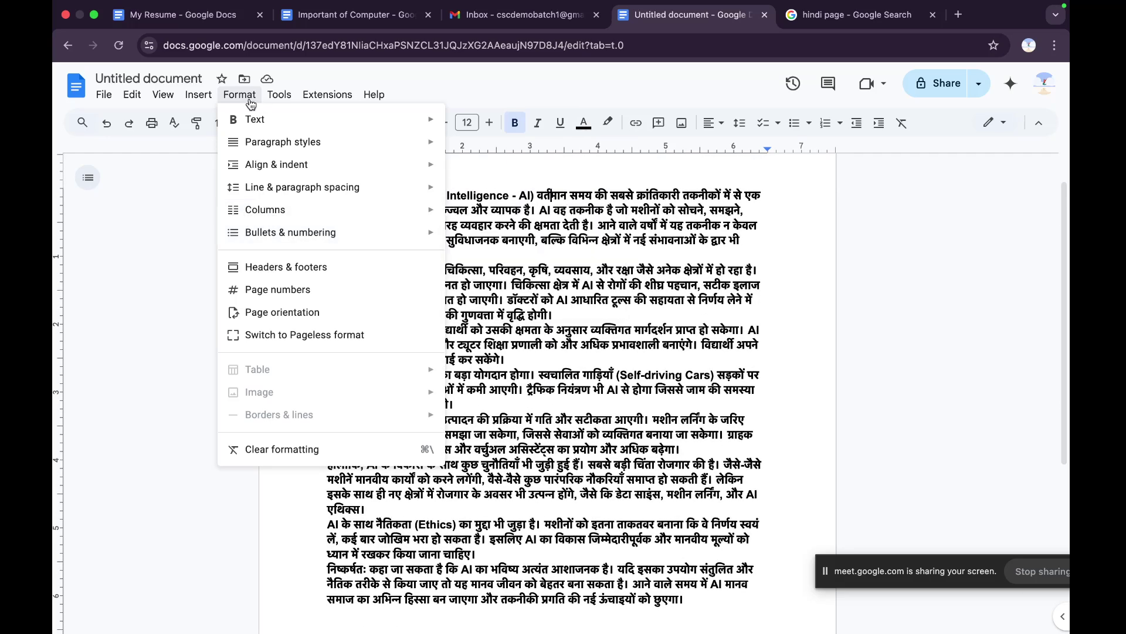
{"action": "mouse_move", "coordinate": [273, 219]}
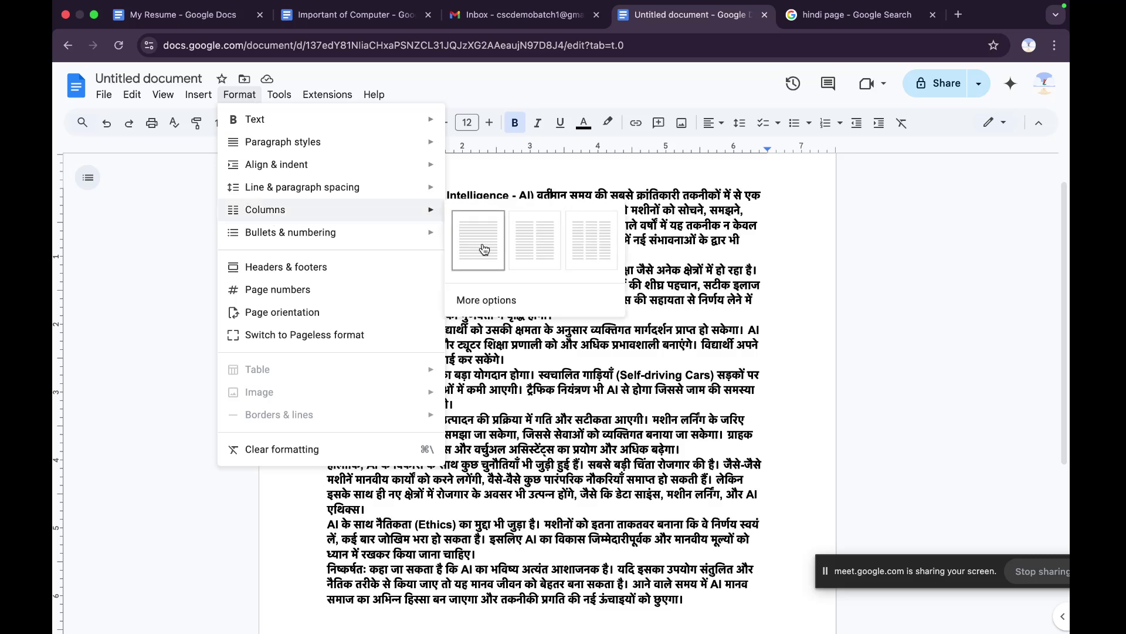
{"action": "left_click", "coordinate": [536, 253]}
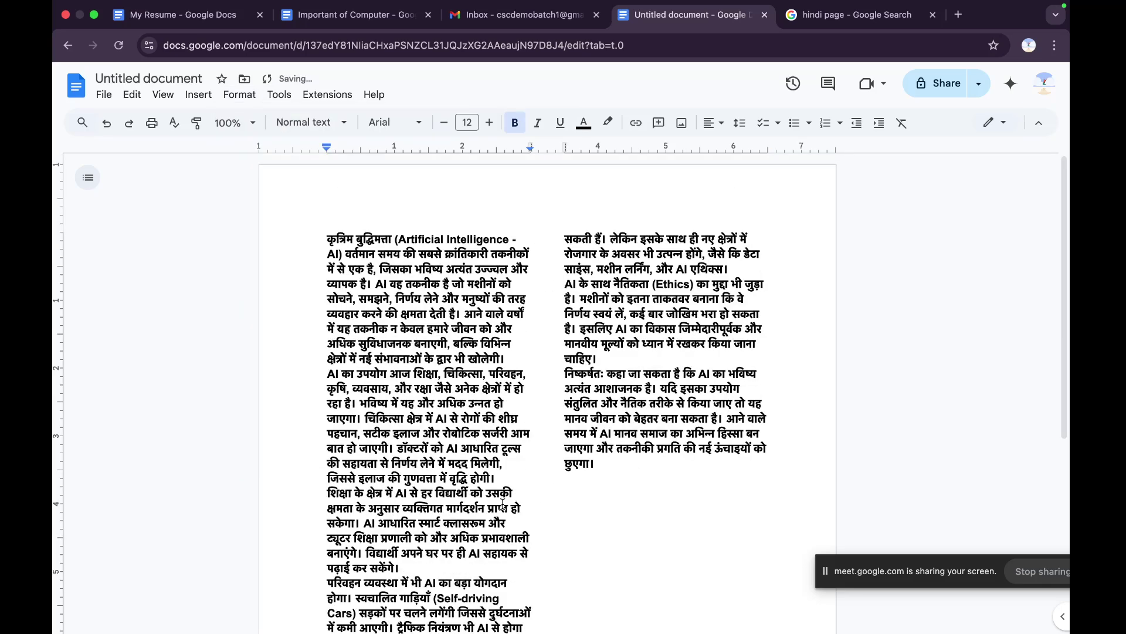
{"action": "scroll", "coordinate": [503, 505], "scroll_direction": "down", "scroll_amount": 5}
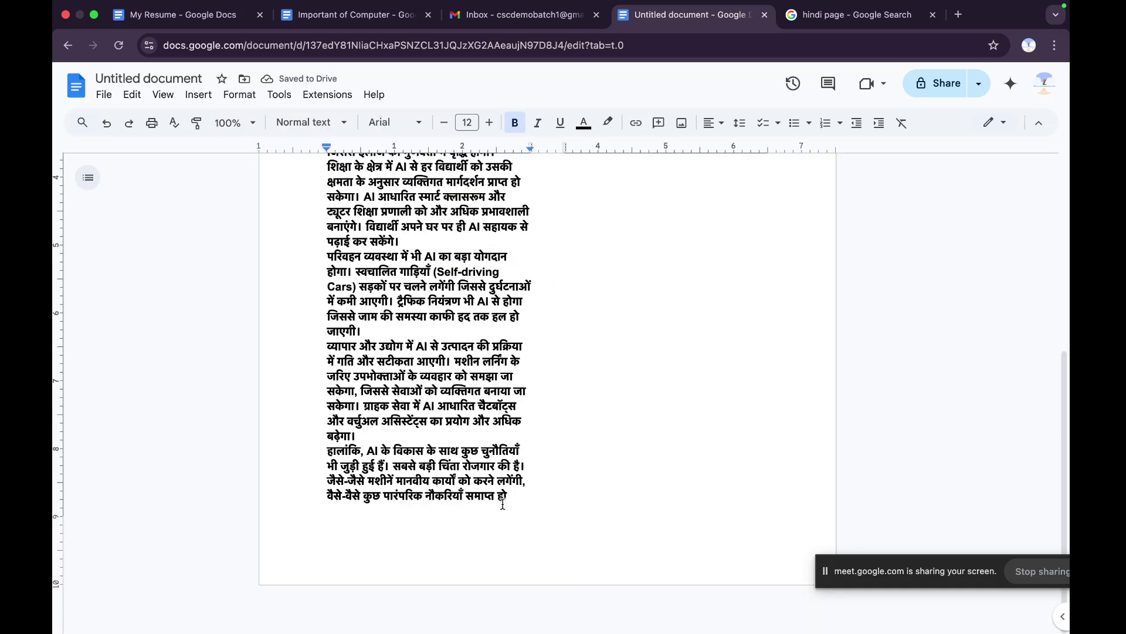
- Try a three-column layout for the document text, look over the page, and return the text to two columns
{"action": "scroll", "coordinate": [503, 505], "scroll_direction": "up", "scroll_amount": 5}
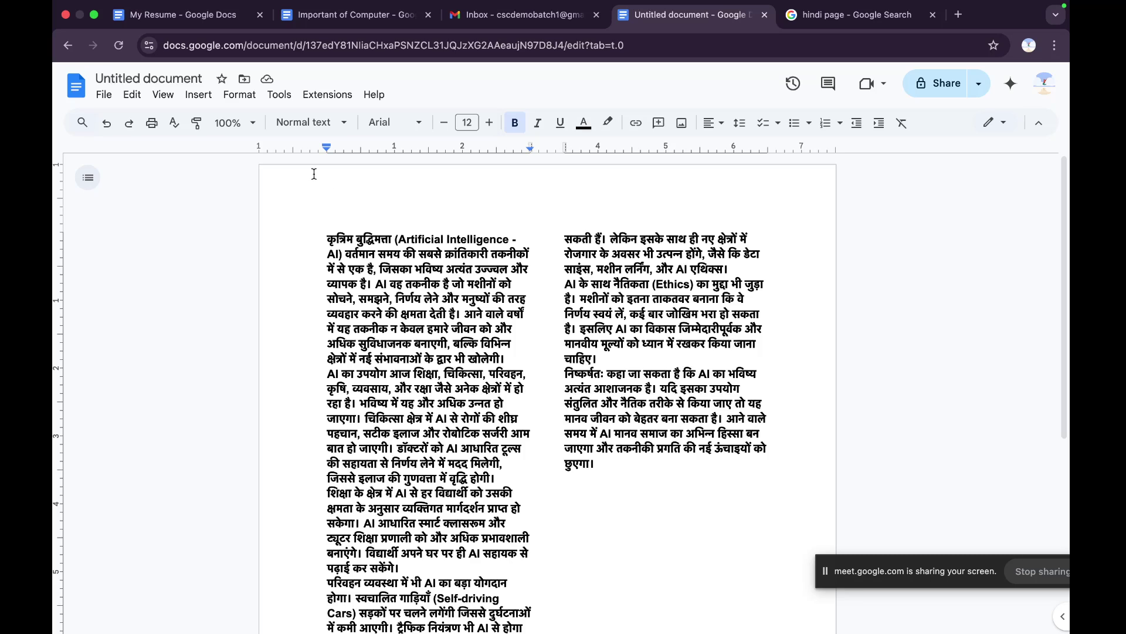
{"action": "left_click", "coordinate": [245, 99]}
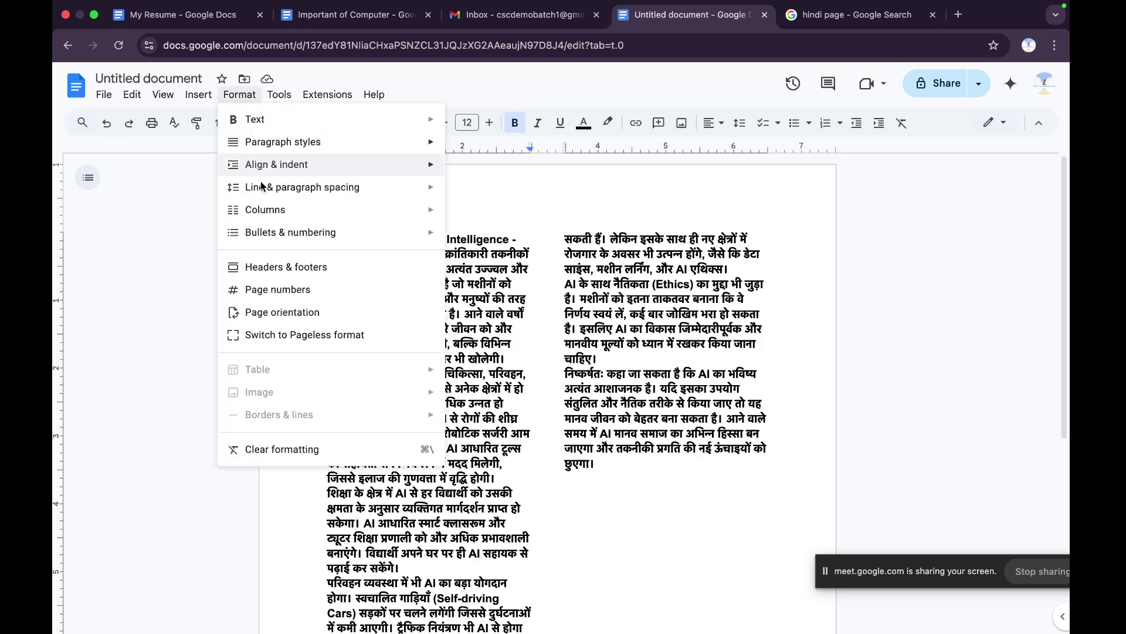
{"action": "mouse_move", "coordinate": [385, 222]}
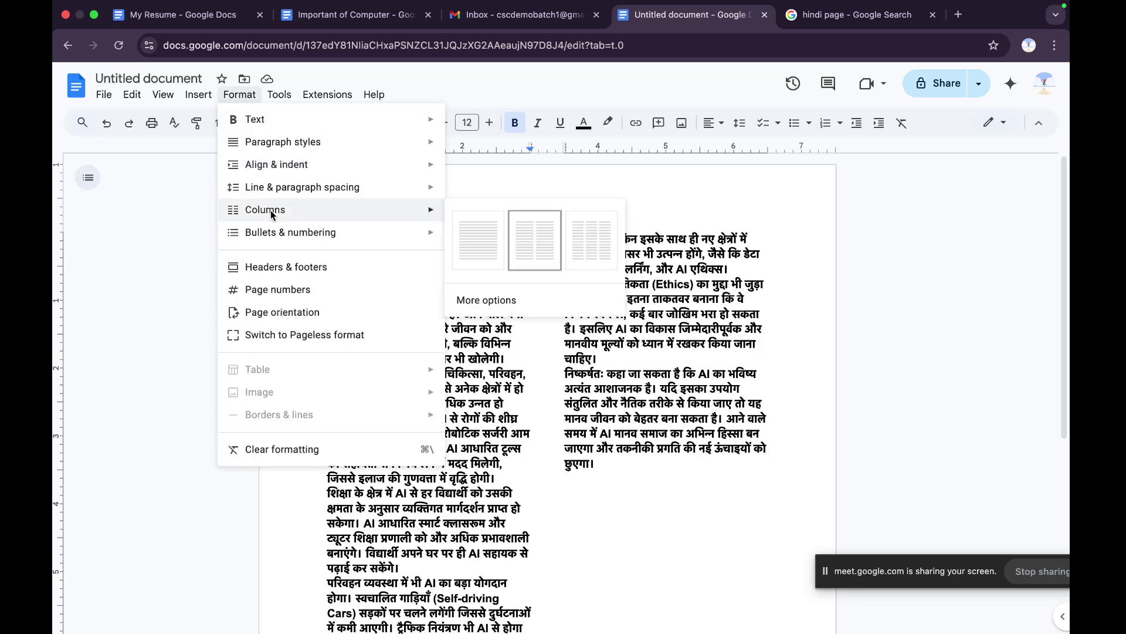
{"action": "left_click", "coordinate": [570, 248]}
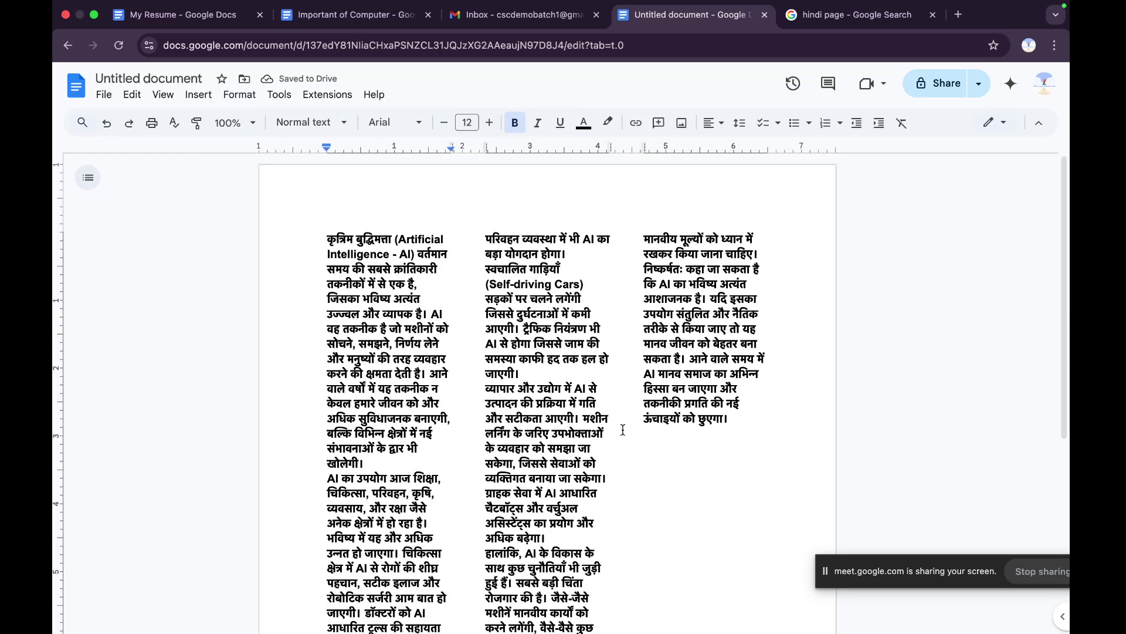
{"action": "scroll", "coordinate": [623, 430], "scroll_direction": "down", "scroll_amount": 5}
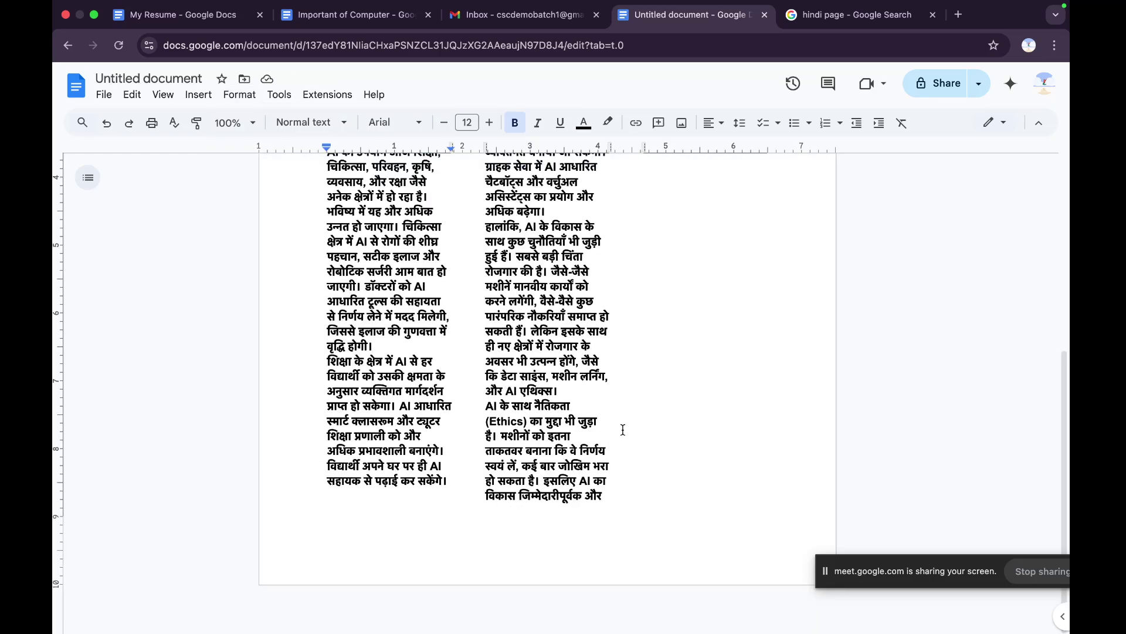
{"action": "scroll", "coordinate": [623, 430], "scroll_direction": "up", "scroll_amount": 5}
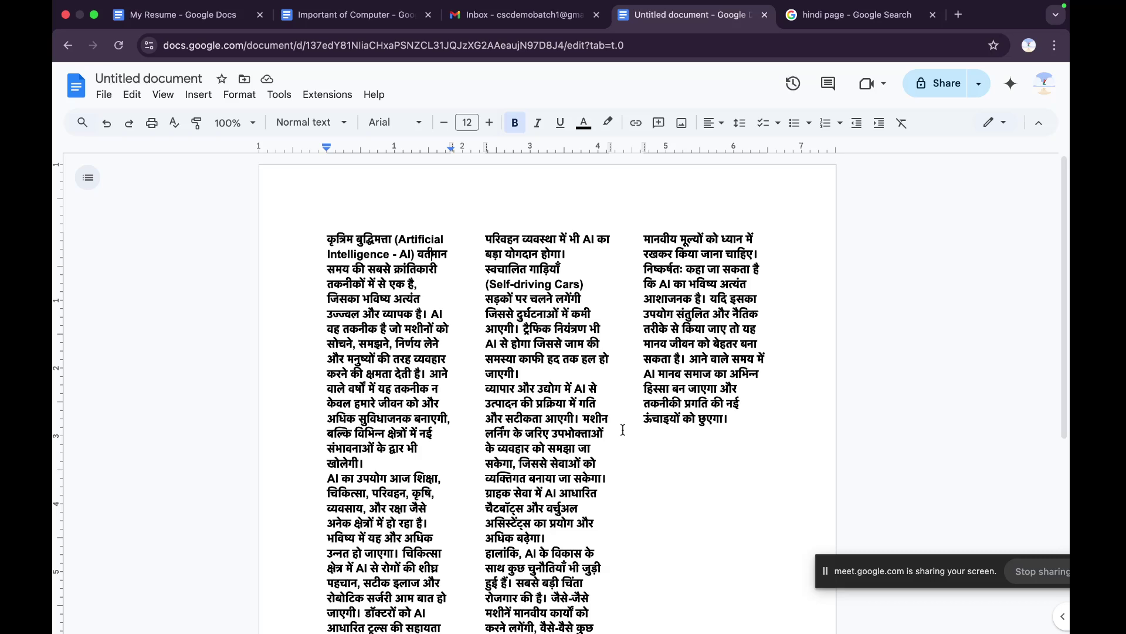
{"action": "scroll", "coordinate": [492, 405], "scroll_direction": "down", "scroll_amount": 5}
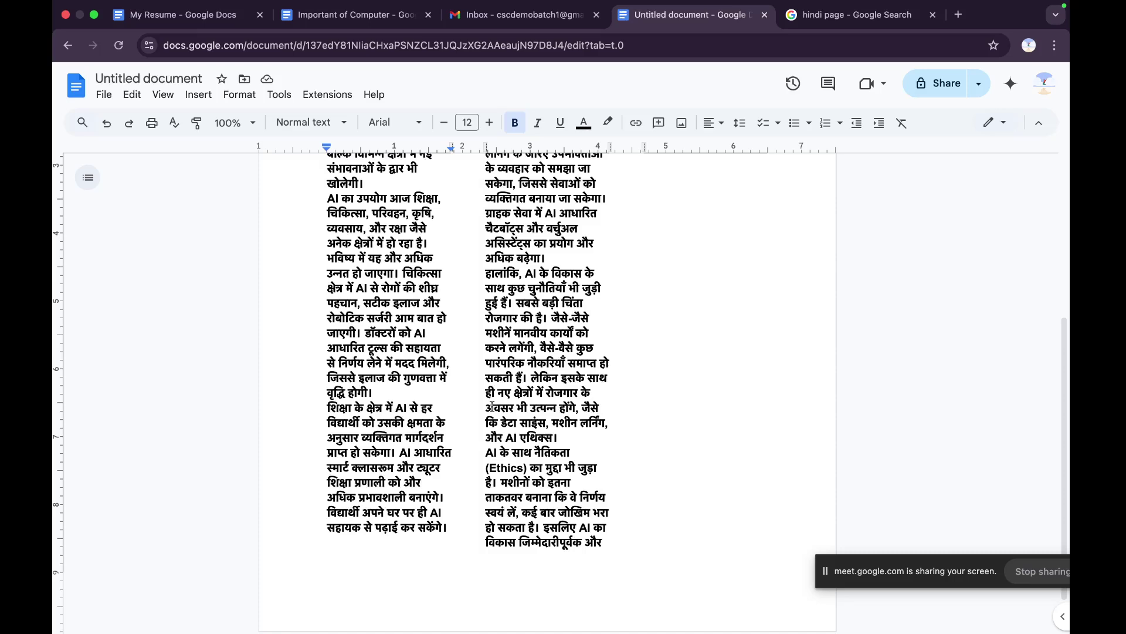
{"action": "scroll", "coordinate": [492, 405], "scroll_direction": "up", "scroll_amount": 5}
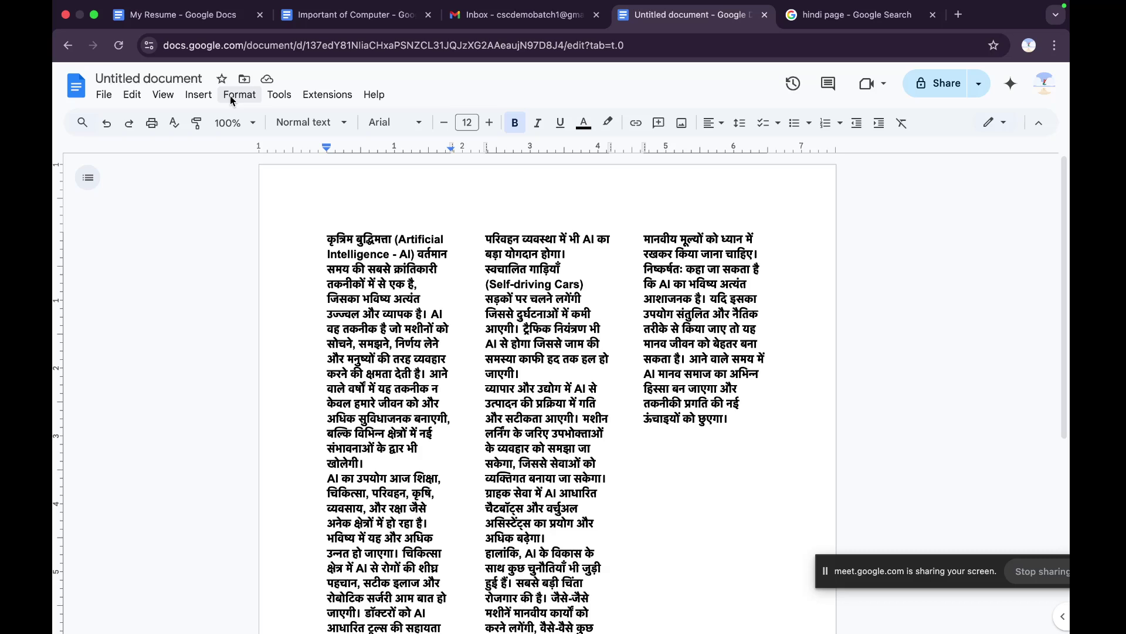
{"action": "left_click", "coordinate": [236, 96]}
{"action": "mouse_move", "coordinate": [263, 213]}
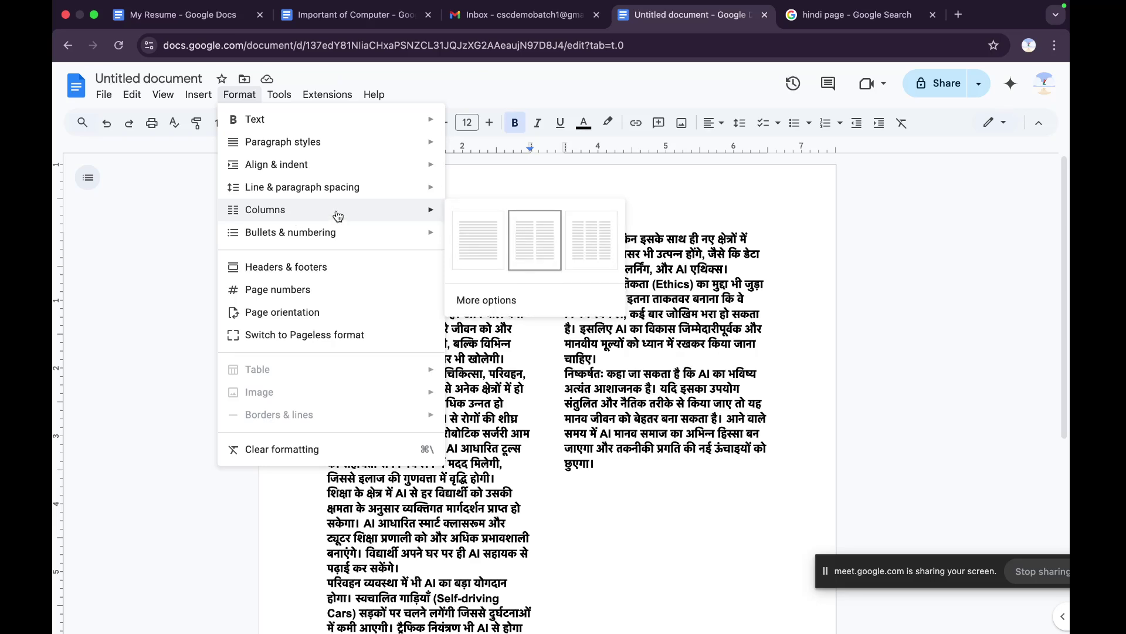
- Choose 3 as the number of columns in the column options, declining the offer of offline access
{"action": "left_click", "coordinate": [486, 300]}
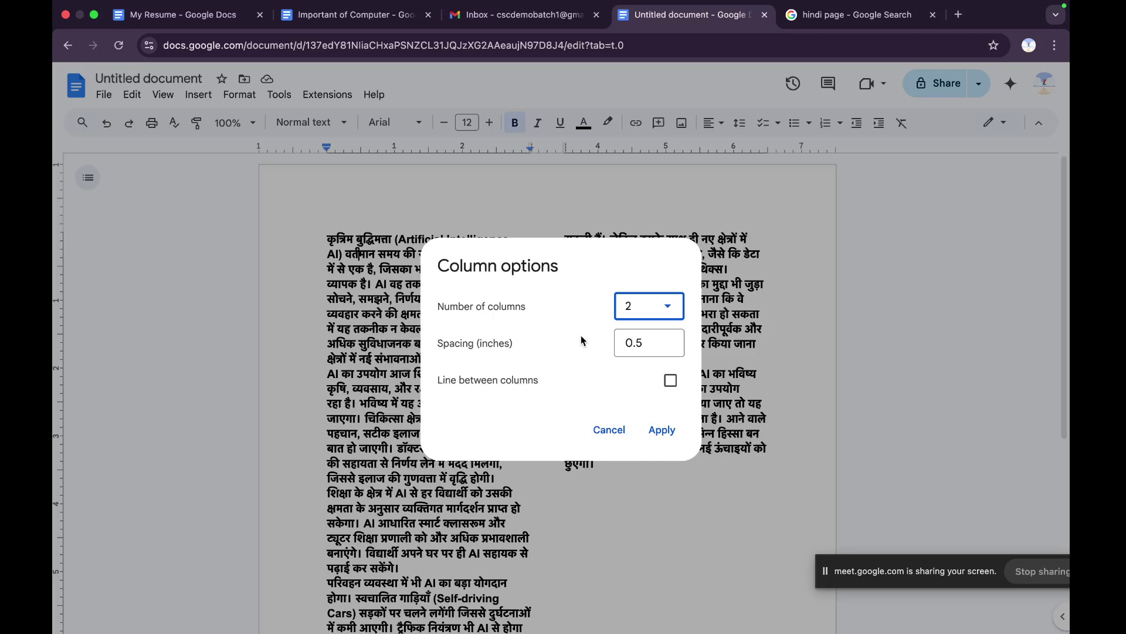
{"action": "left_click", "coordinate": [668, 306]}
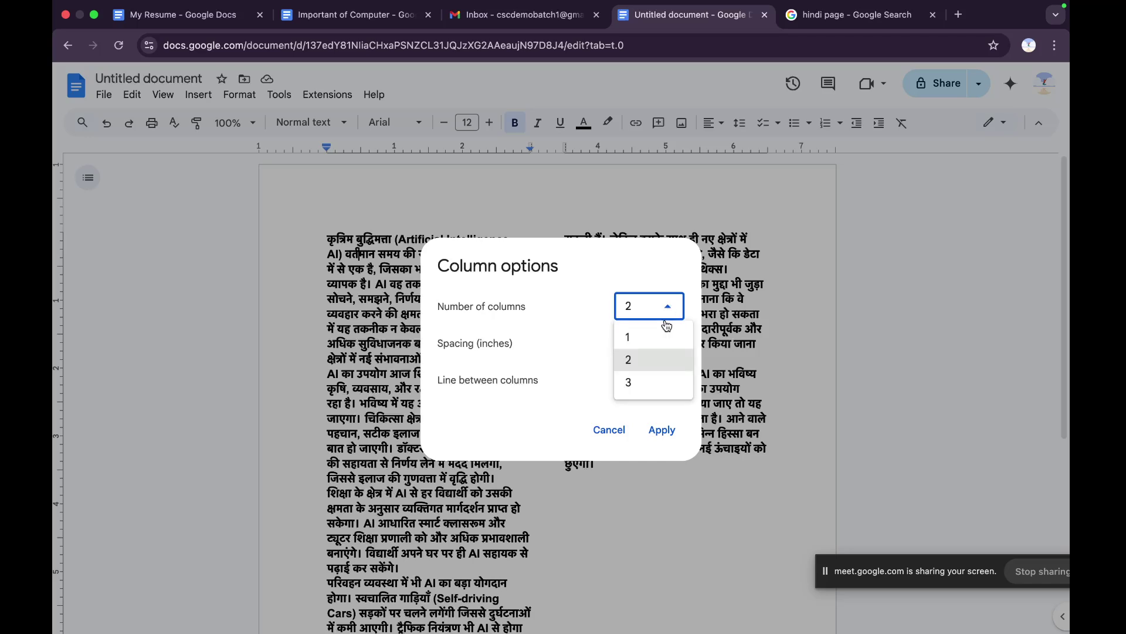
{"action": "left_click", "coordinate": [636, 382]}
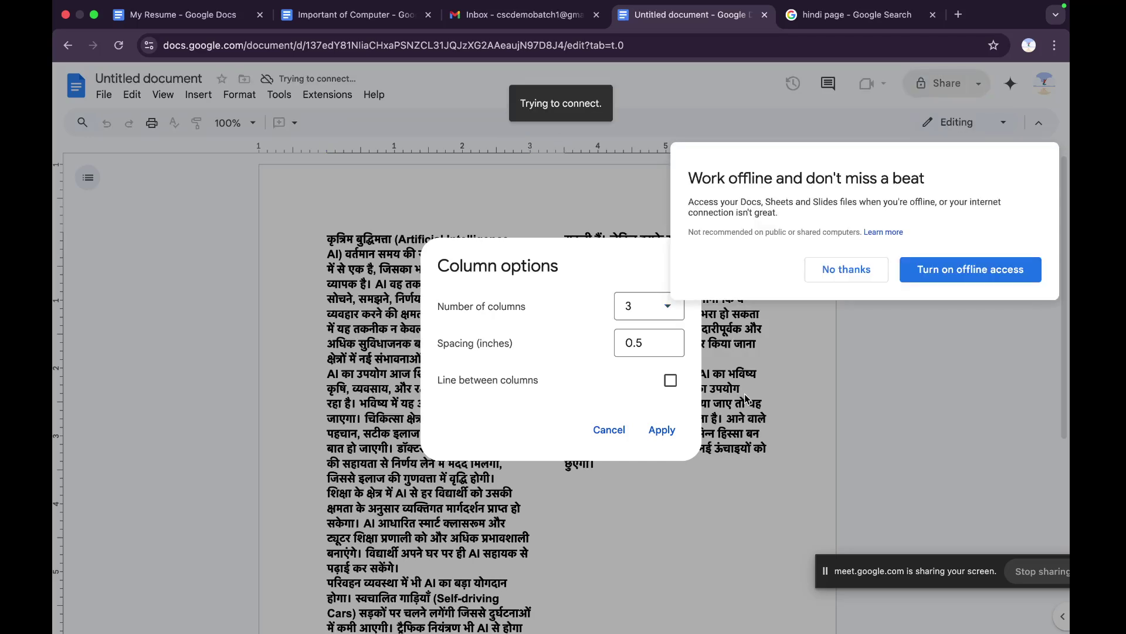
{"action": "left_click", "coordinate": [834, 270]}
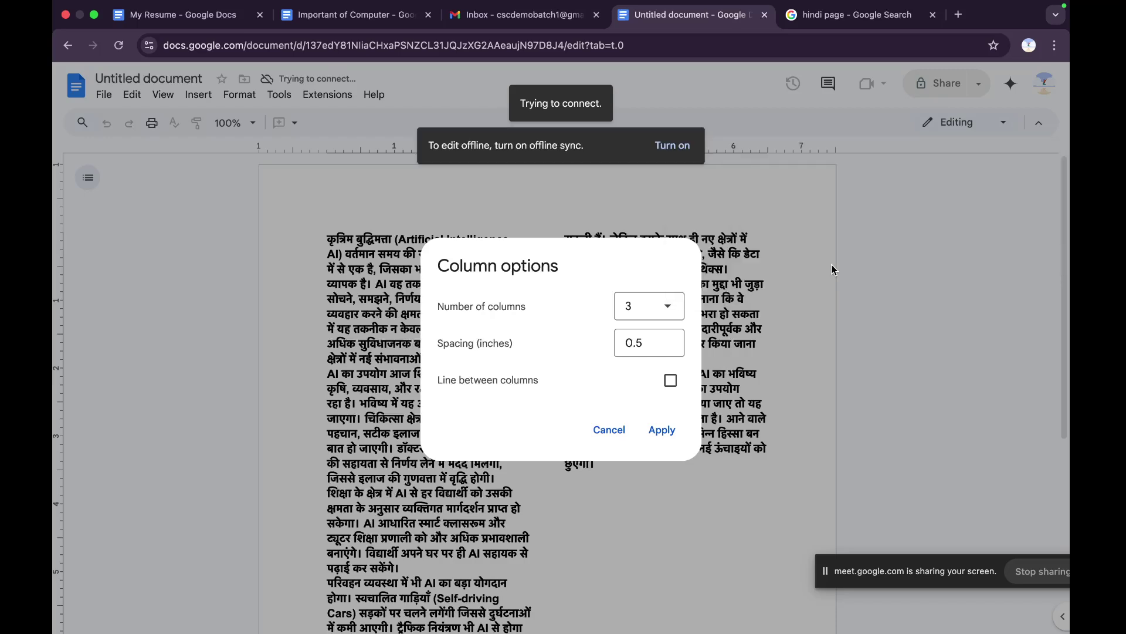
{"action": "left_click", "coordinate": [673, 306]}
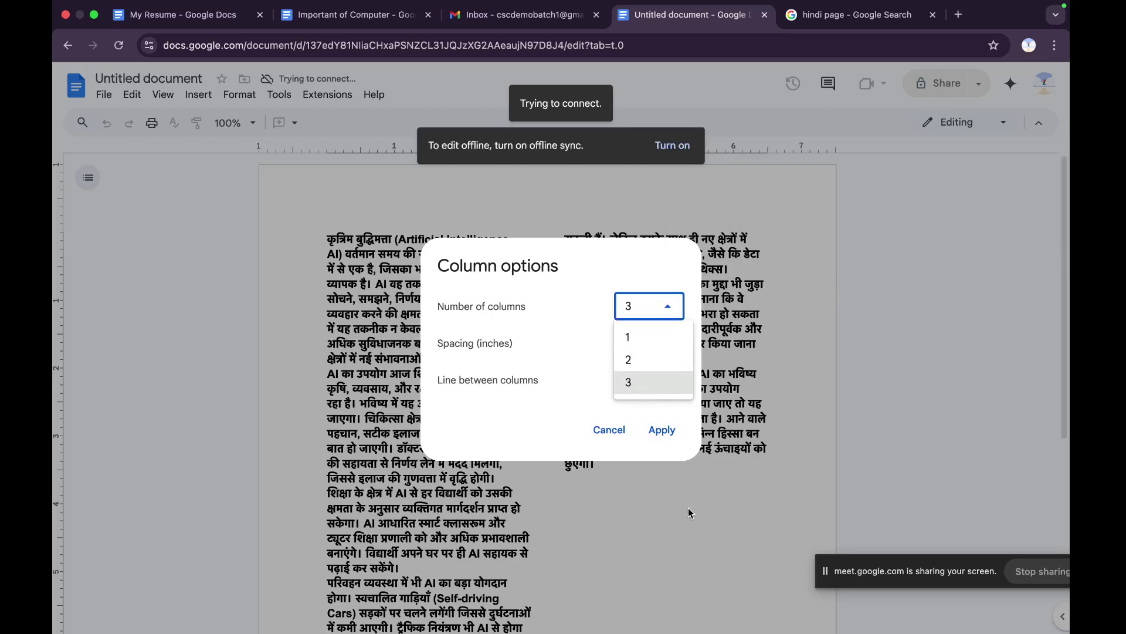
{"action": "left_click", "coordinate": [652, 383]}
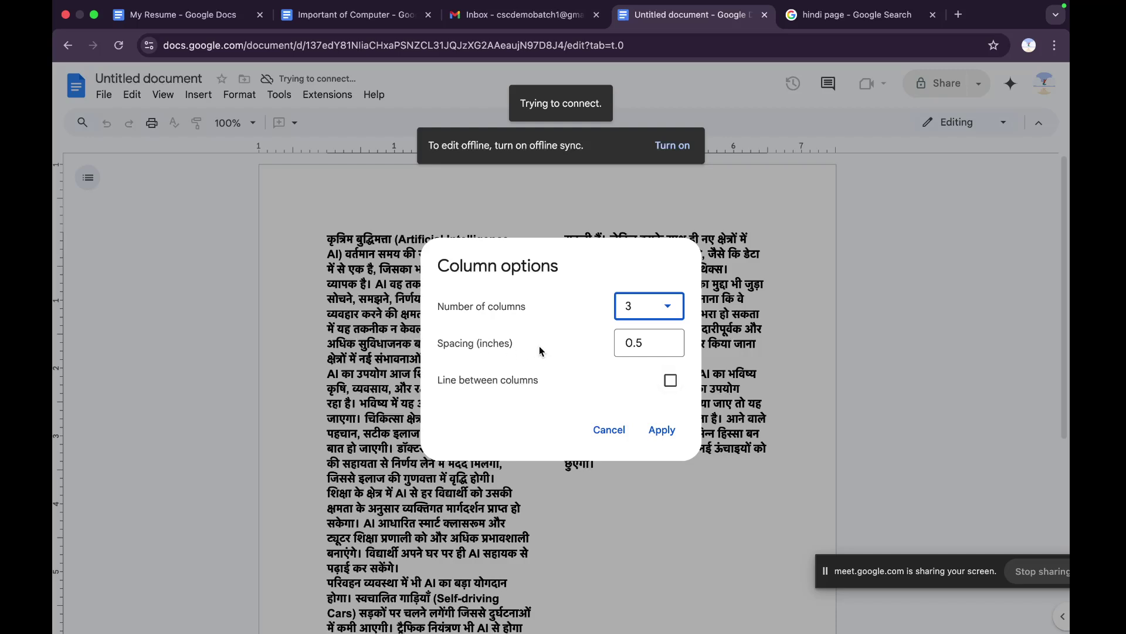
- Try larger and smaller column spacings, set the spacing to 0.5 inches, and cancel the column options
{"action": "left_click", "coordinate": [670, 339]}
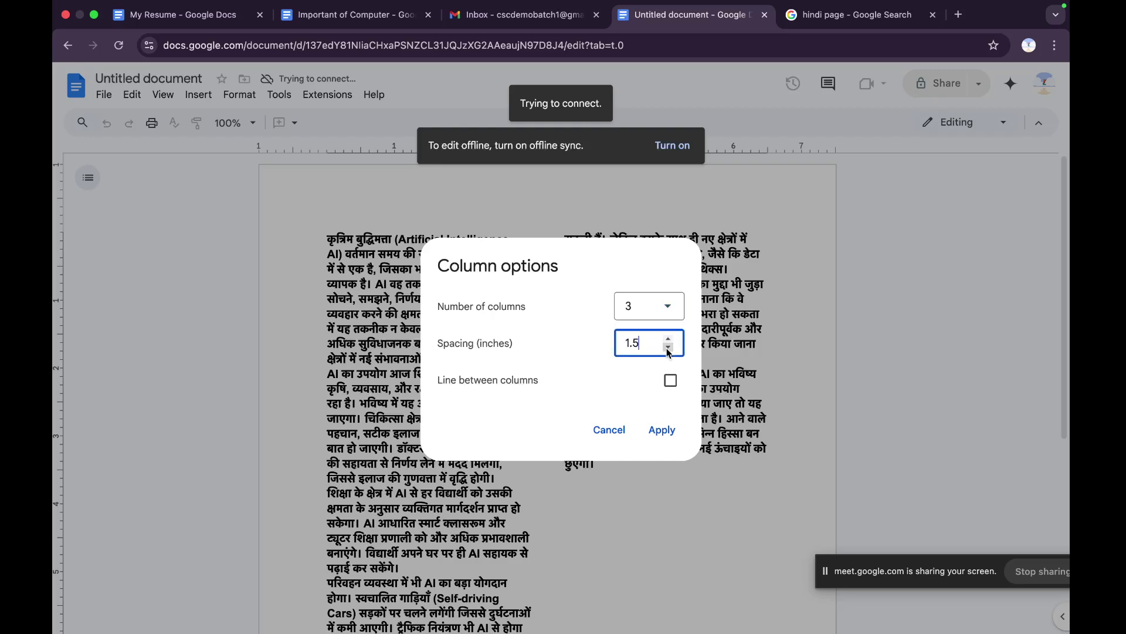
{"action": "left_click", "coordinate": [668, 347]}
{"action": "left_click", "coordinate": [668, 348]}
{"action": "left_click", "coordinate": [669, 340]}
{"action": "left_click", "coordinate": [669, 339]}
{"action": "left_click", "coordinate": [669, 339]}
{"action": "double_click", "coordinate": [669, 340]}
{"action": "double_click", "coordinate": [669, 340]}
{"action": "double_click", "coordinate": [669, 339]}
{"action": "double_click", "coordinate": [669, 340]}
{"action": "left_click", "coordinate": [669, 340]}
{"action": "triple_click", "coordinate": [669, 340]}
{"action": "triple_click", "coordinate": [669, 340]}
{"action": "double_click", "coordinate": [669, 339]}
{"action": "left_click", "coordinate": [669, 340]}
{"action": "left_click", "coordinate": [668, 347]}
{"action": "triple_click", "coordinate": [669, 348]}
{"action": "double_click", "coordinate": [669, 347]}
{"action": "double_click", "coordinate": [668, 347]}
{"action": "left_click", "coordinate": [669, 347]}
{"action": "left_click", "coordinate": [668, 347]}
{"action": "left_click_drag", "start_coordinate": [646, 343], "coordinate": [614, 345]}
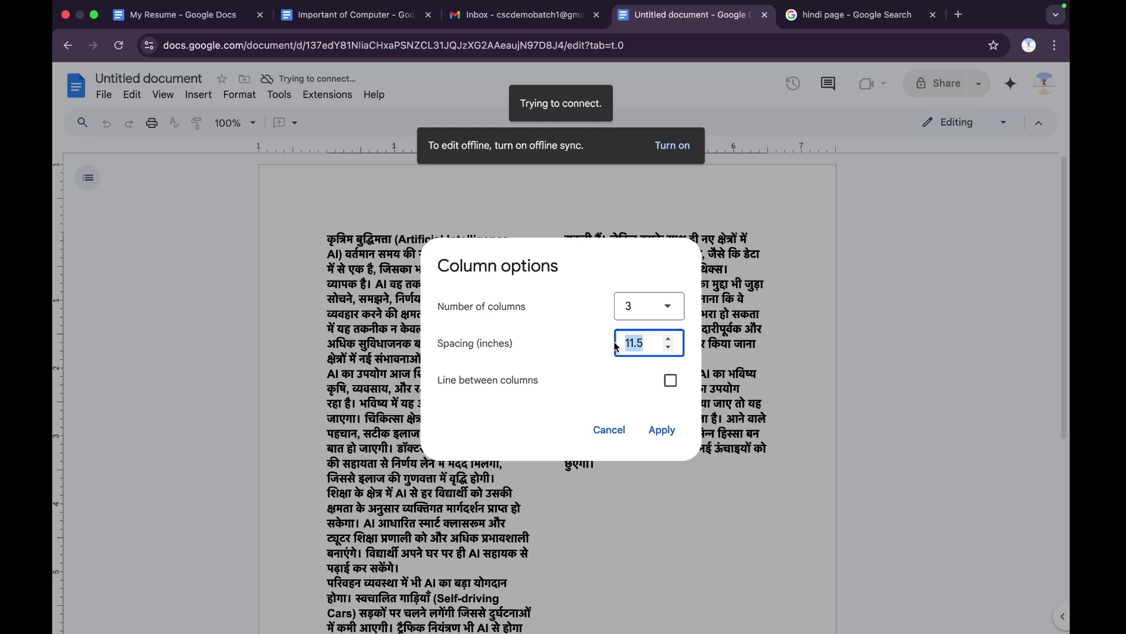
{"action": "type", "text": "0.5"}
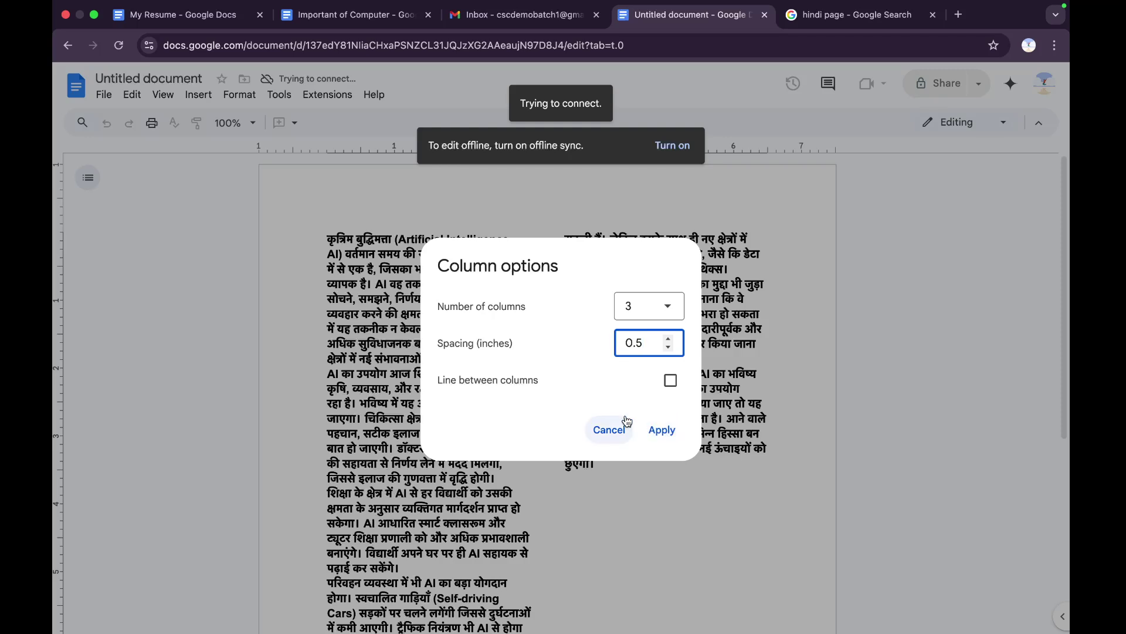
{"action": "left_click", "coordinate": [600, 406]}
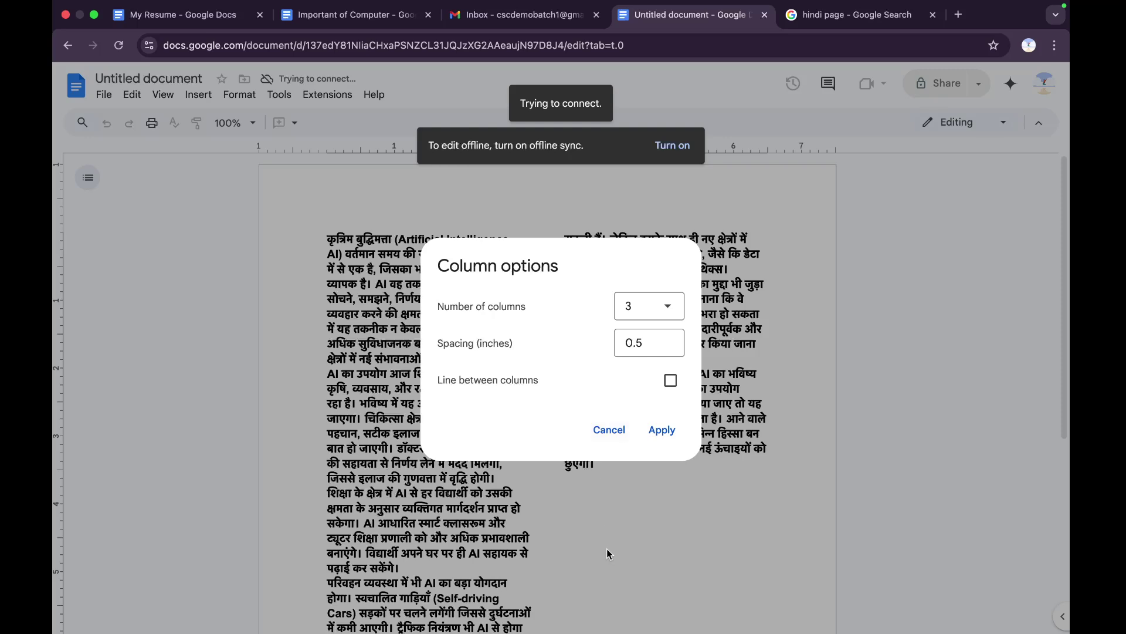
{"action": "left_click", "coordinate": [608, 429]}
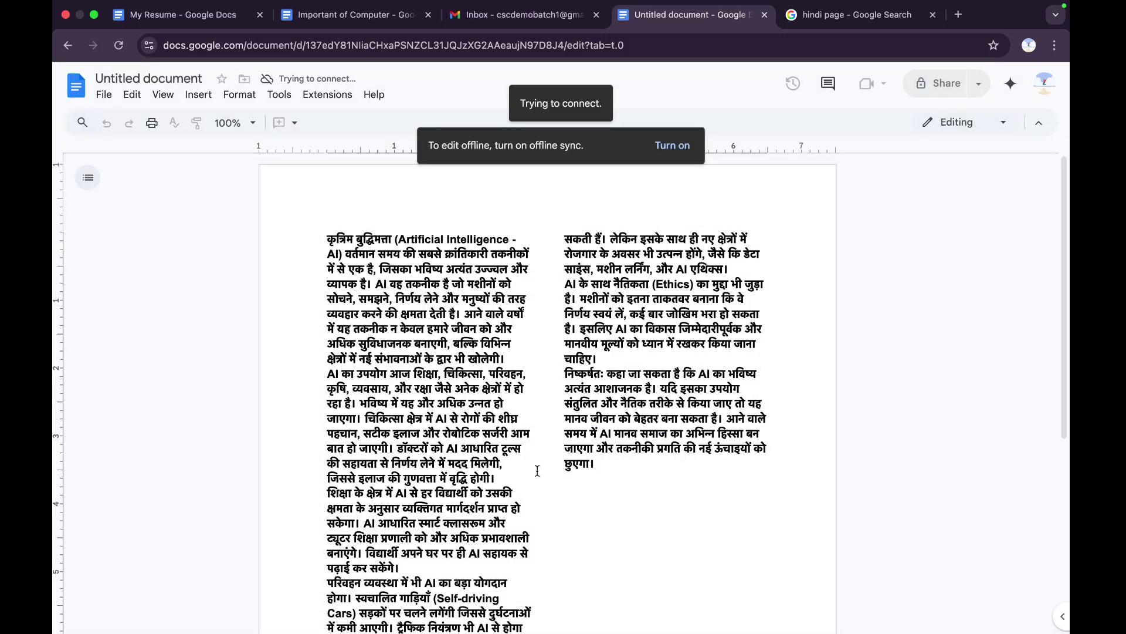
{"action": "scroll", "coordinate": [538, 471], "scroll_direction": "down", "scroll_amount": 1}
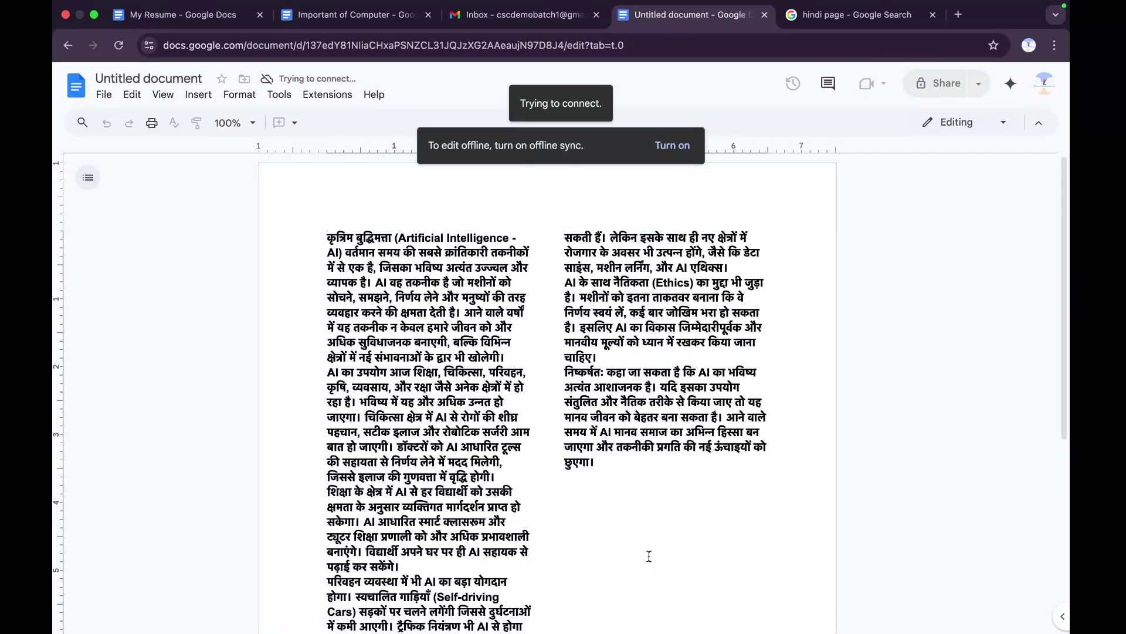
- Switch to the Google Meet window and reconnect the computer to the SKY Wi-Fi network
{"action": "key", "text": "ctrl+Up"}
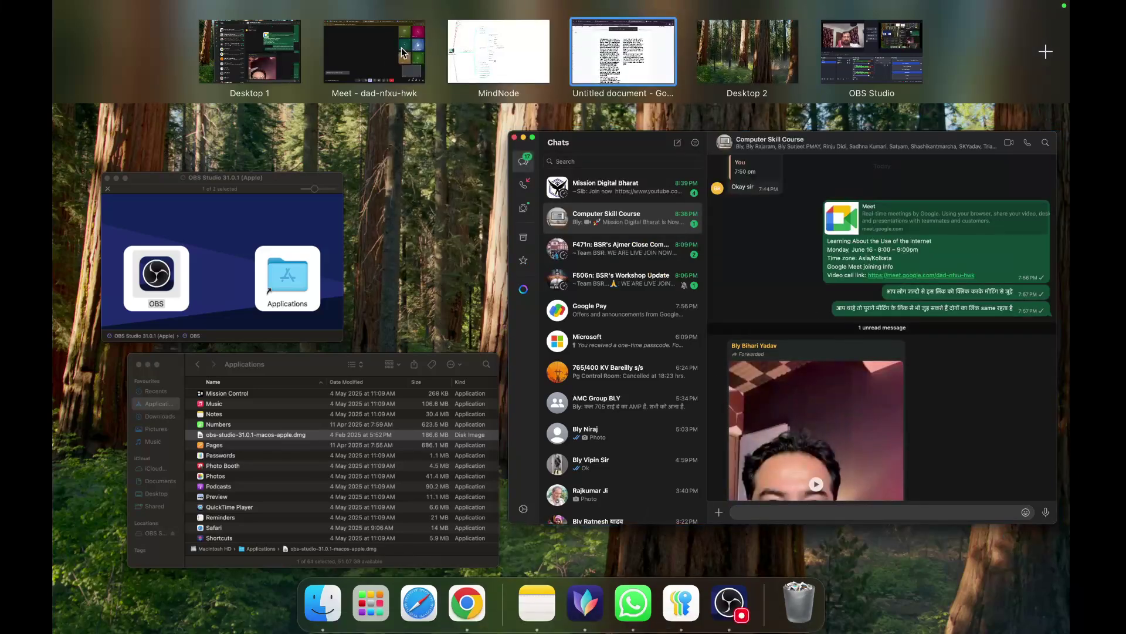
{"action": "left_click", "coordinate": [380, 58]}
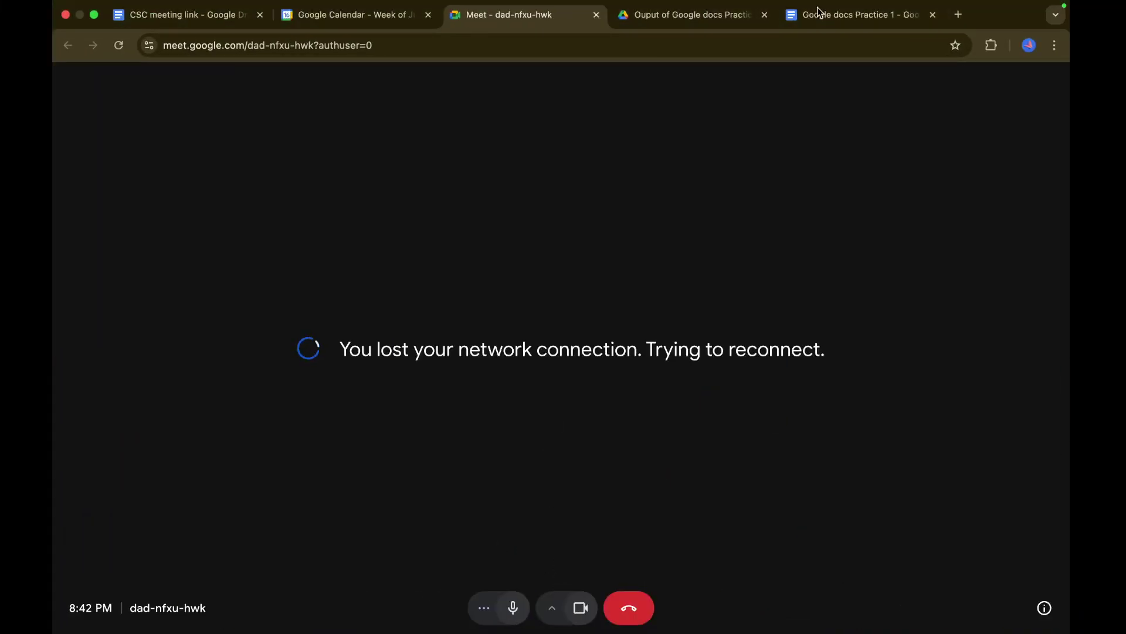
{"action": "mouse_move", "coordinate": [941, 6]}
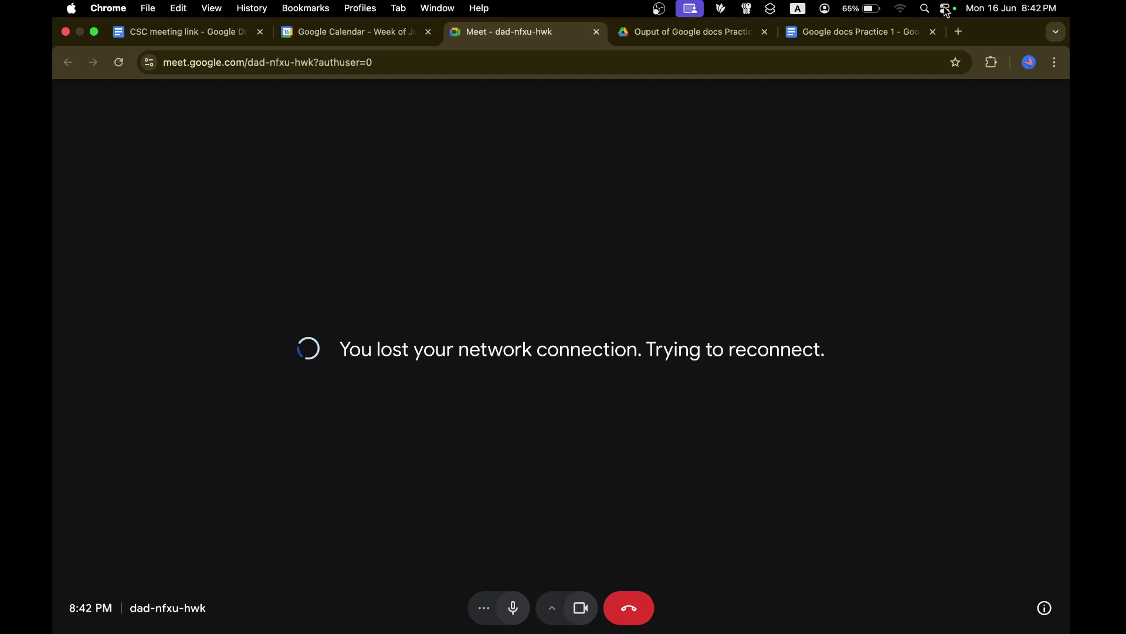
{"action": "left_click", "coordinate": [947, 9]}
{"action": "left_click", "coordinate": [930, 75]}
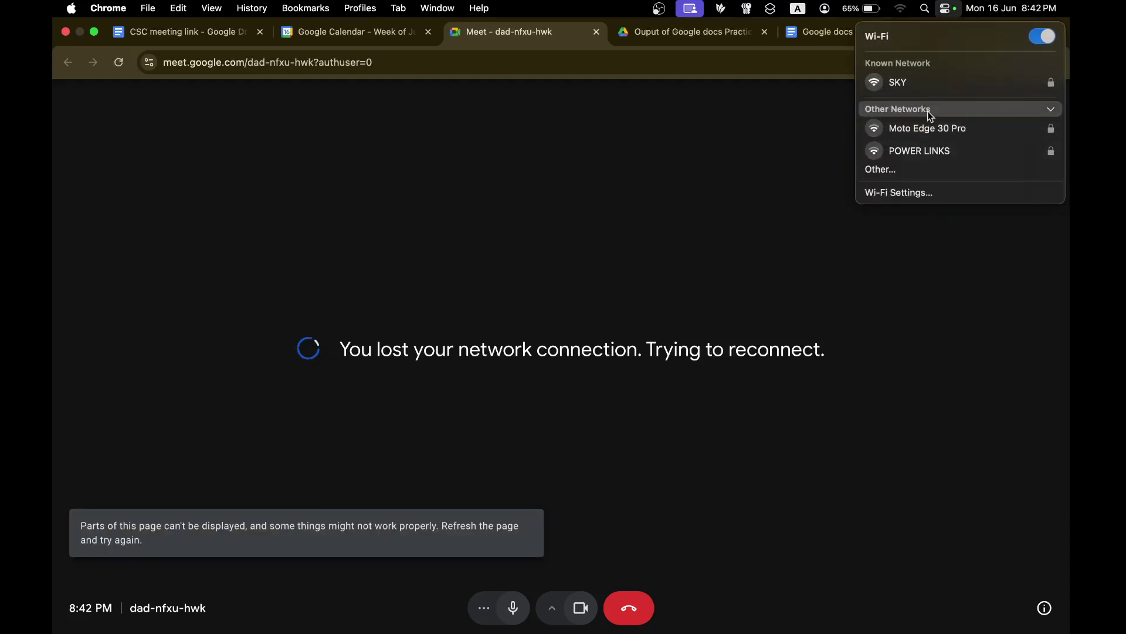
{"action": "left_click", "coordinate": [921, 84]}
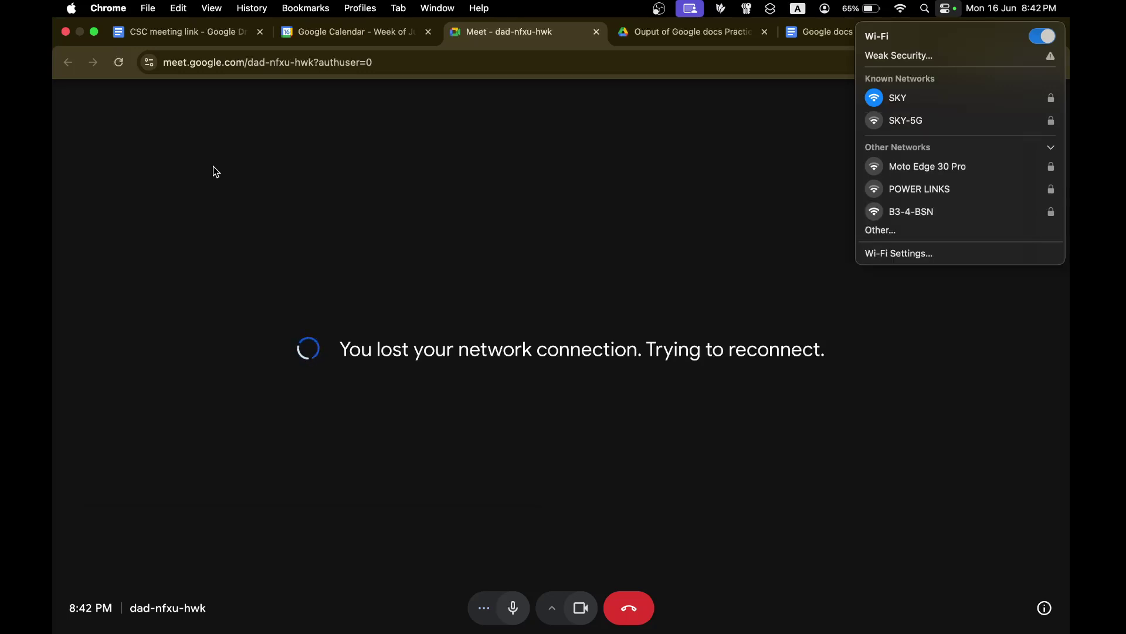
{"action": "key", "text": "Escape"}
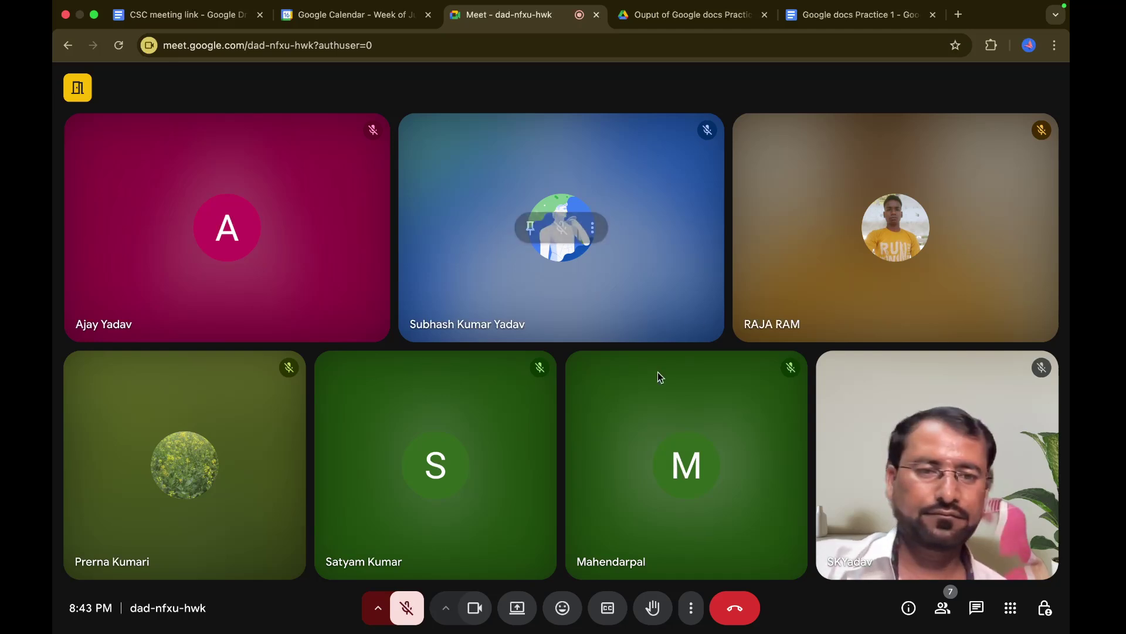
- Share the entire screen in the meeting and return to the untitled Google Docs document
{"action": "left_click", "coordinate": [517, 611]}
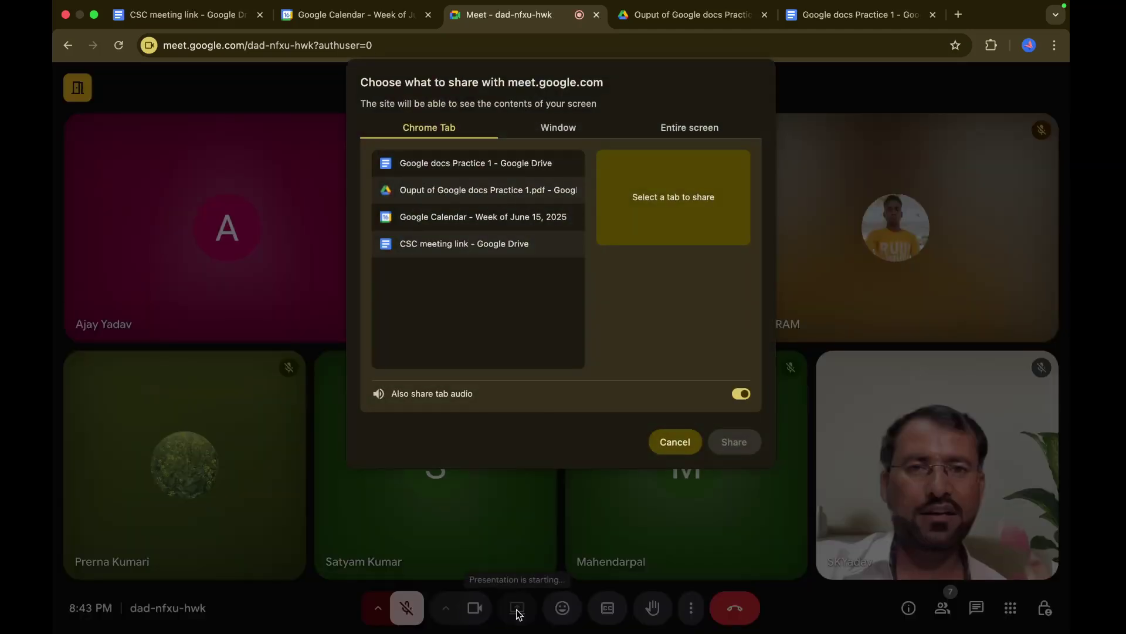
{"action": "left_click", "coordinate": [553, 130]}
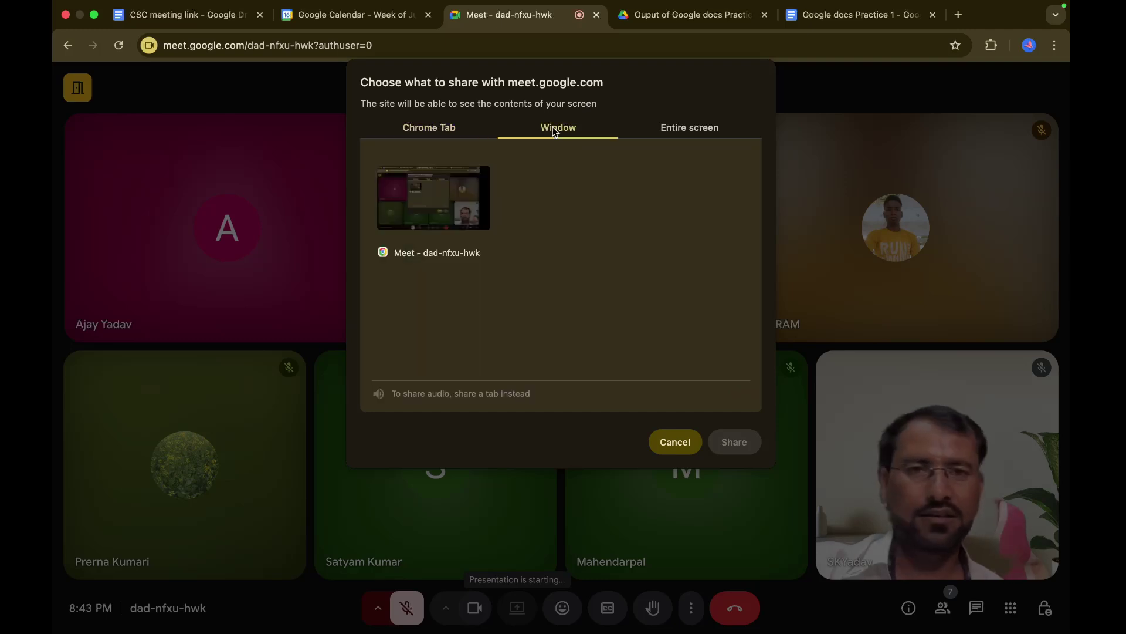
{"action": "left_click", "coordinate": [685, 119]}
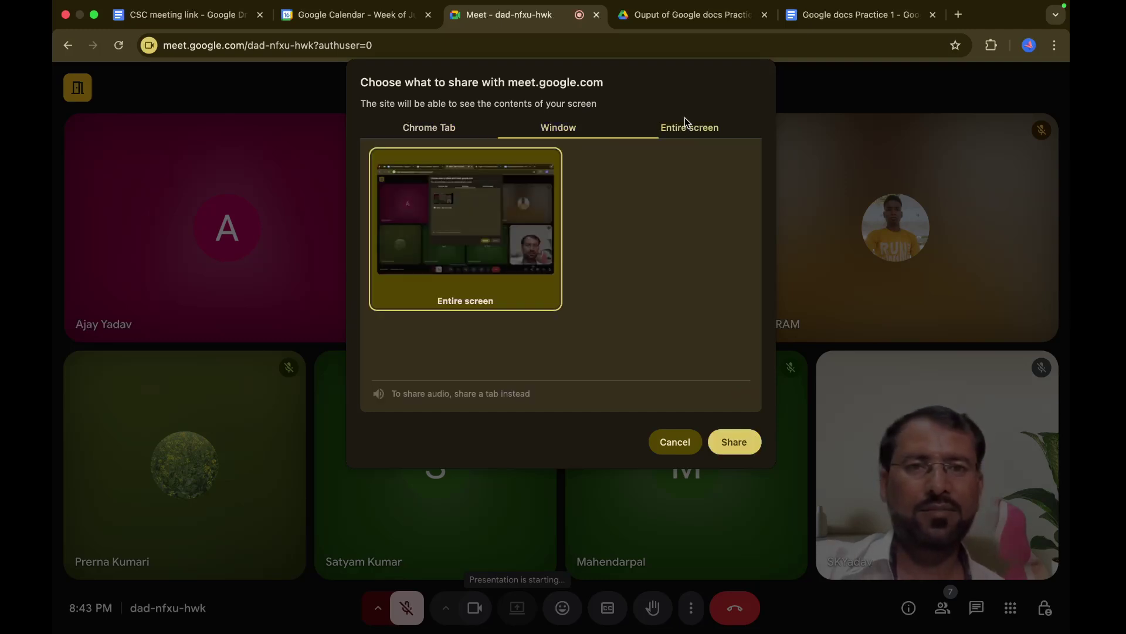
{"action": "left_click", "coordinate": [731, 438]}
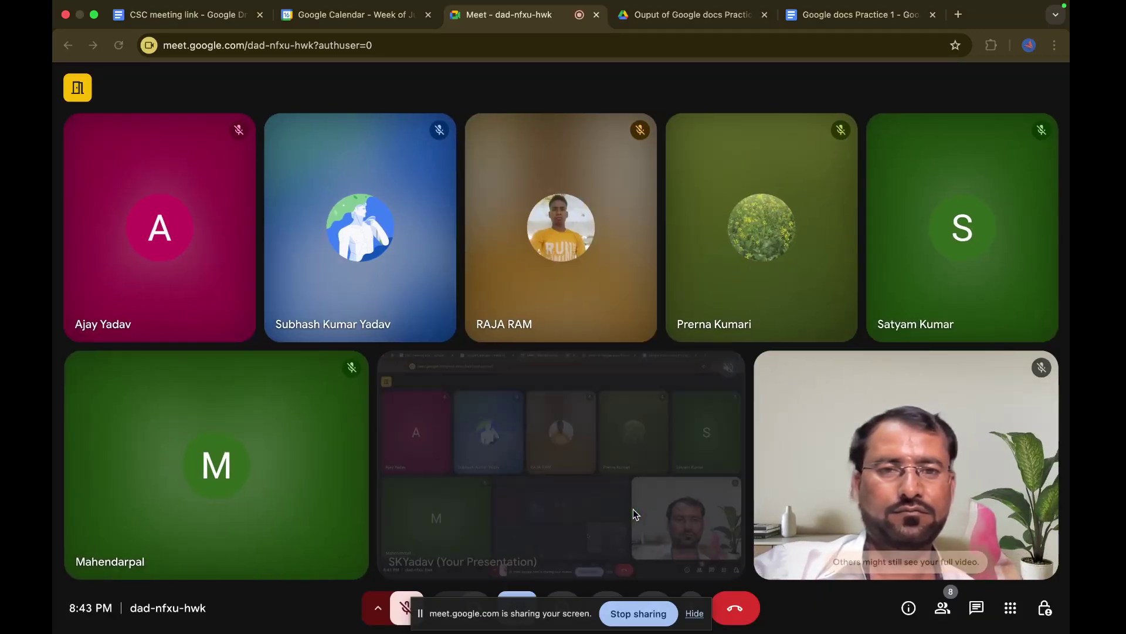
{"action": "key", "text": "ctrl+Right"}
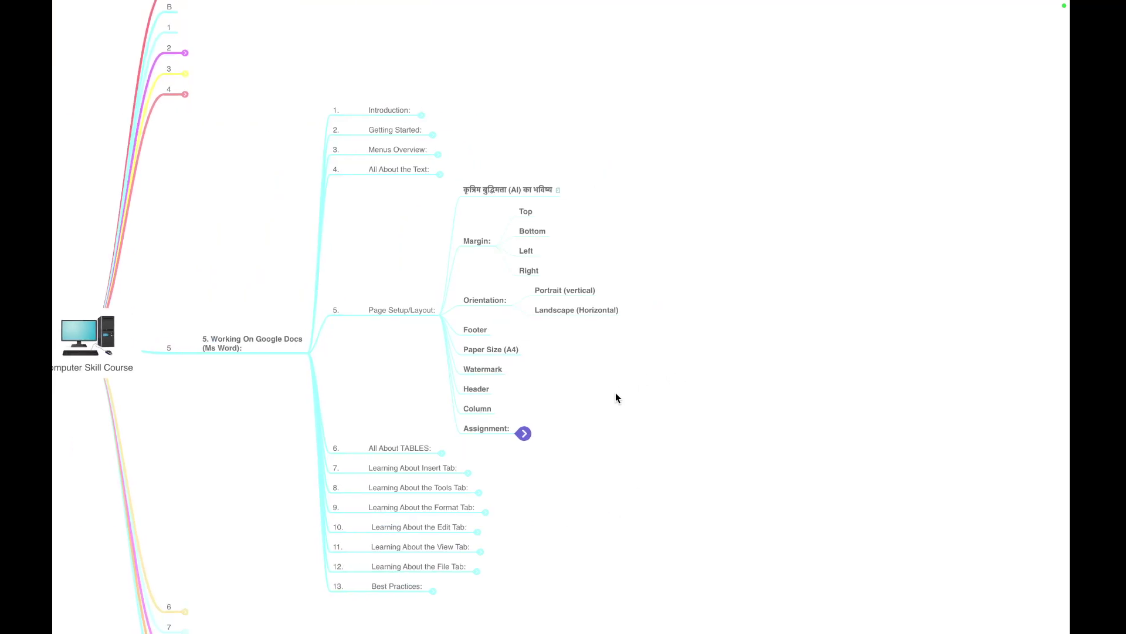
{"action": "key", "text": "ctrl+Right"}
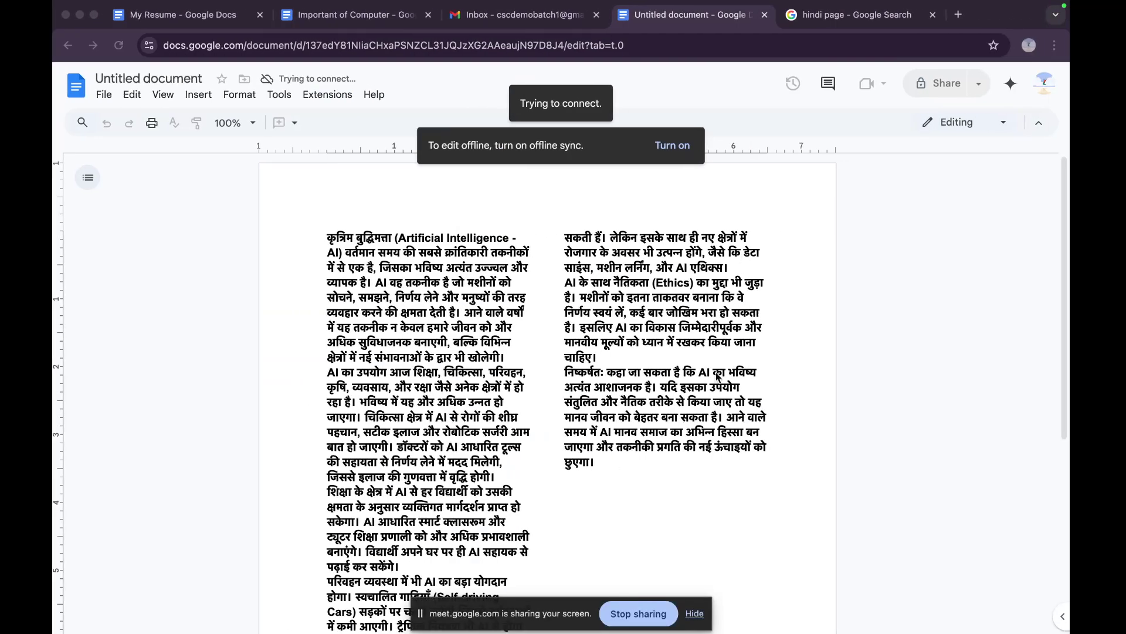
- Lay out the document text in three columns using the preset layout
{"action": "left_click", "coordinate": [240, 99]}
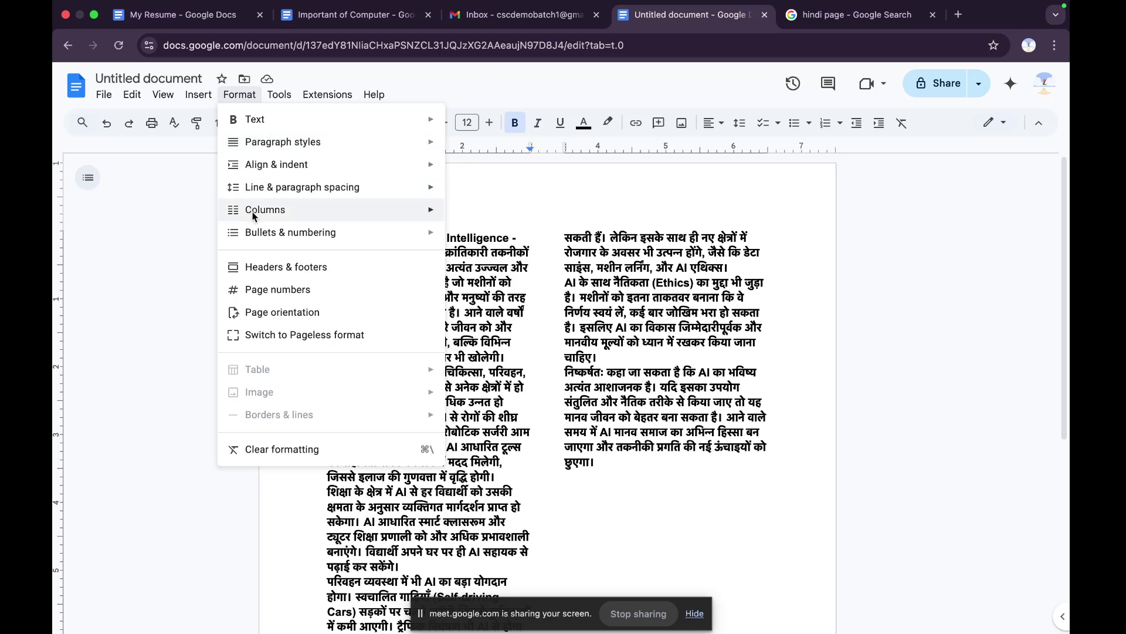
{"action": "mouse_move", "coordinate": [328, 209]}
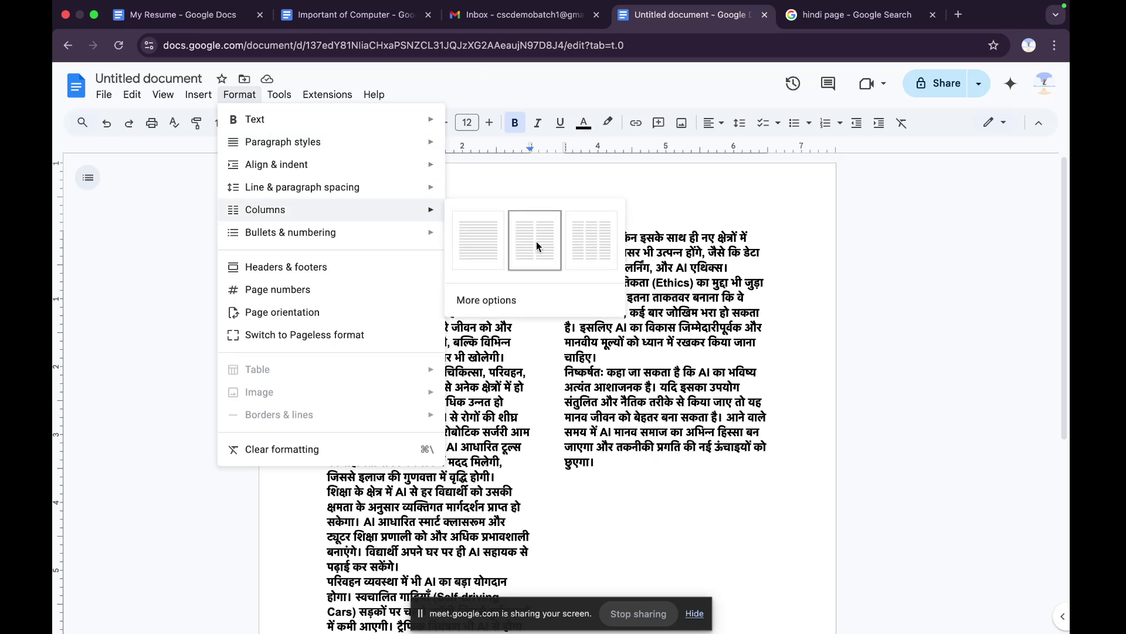
{"action": "left_click", "coordinate": [590, 247]}
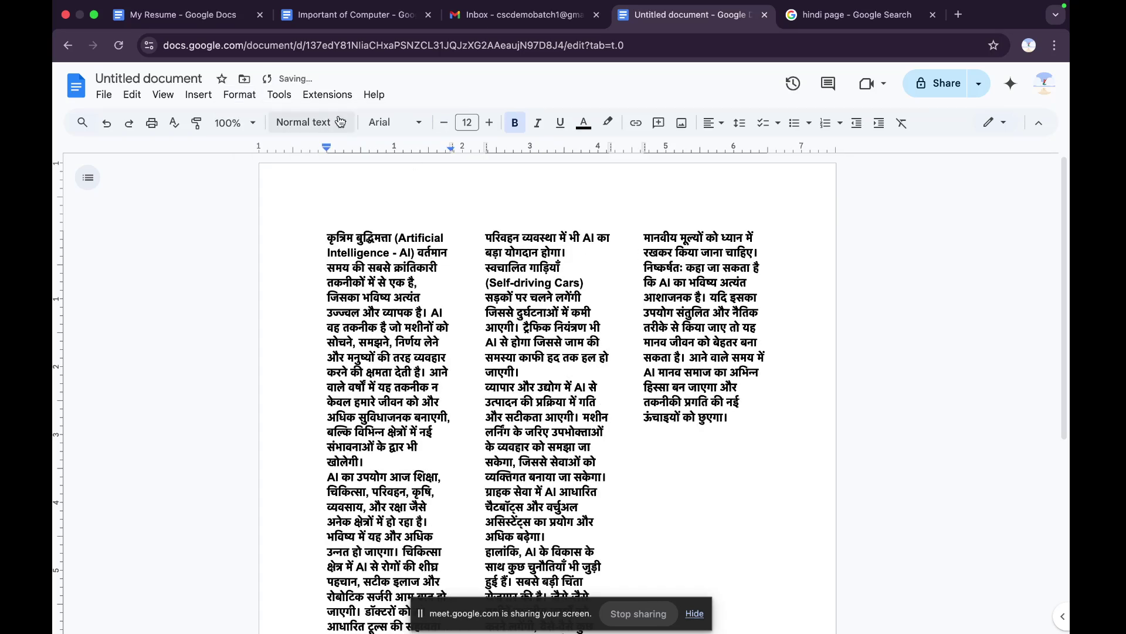
- Set the number of columns to 2 in the column options and apply it
{"action": "left_click", "coordinate": [239, 94]}
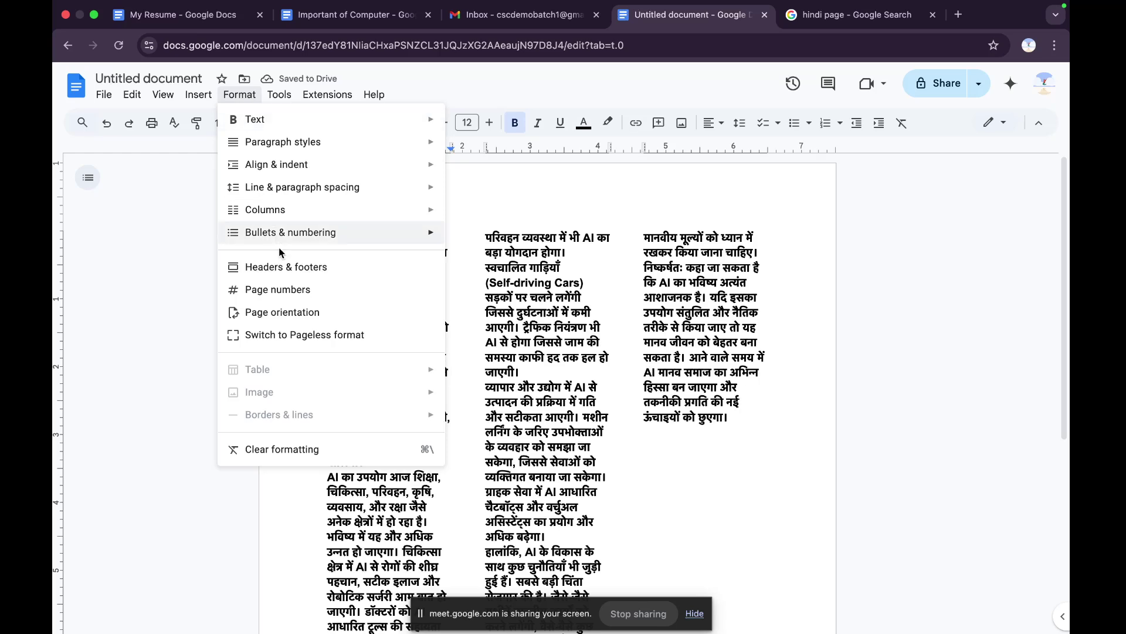
{"action": "mouse_move", "coordinate": [303, 210]}
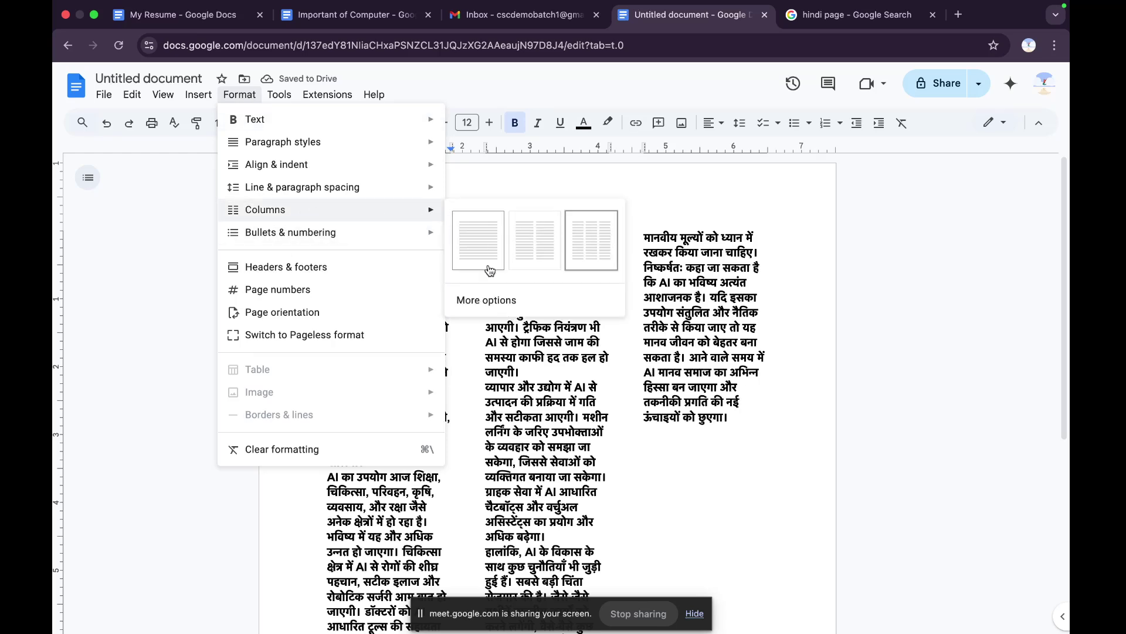
{"action": "left_click", "coordinate": [479, 302]}
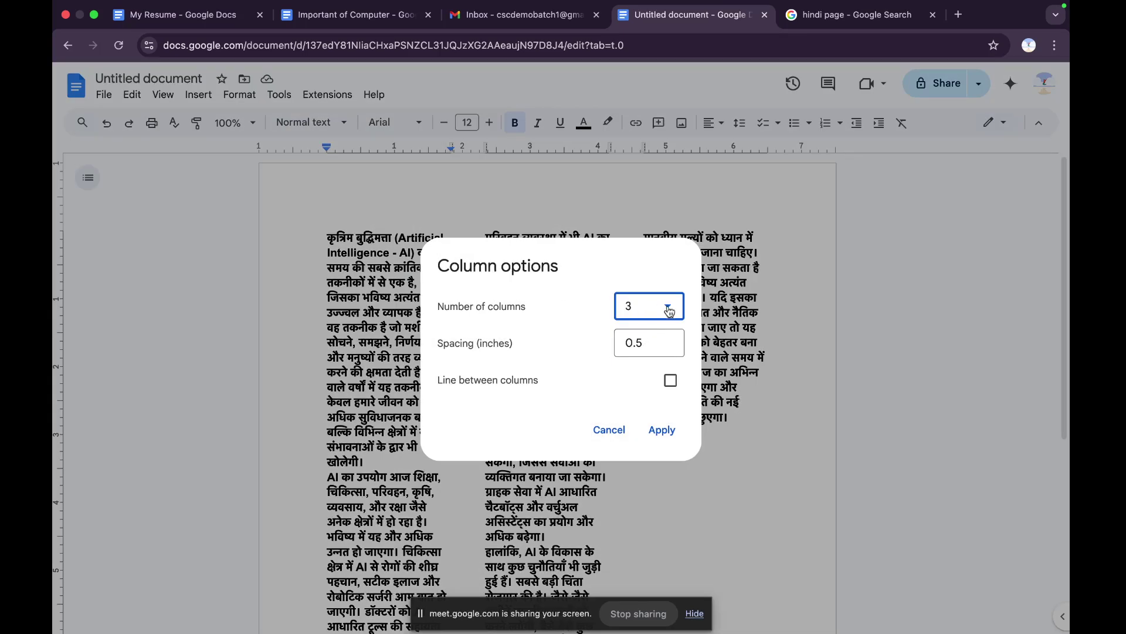
{"action": "left_click", "coordinate": [638, 309]}
{"action": "left_click", "coordinate": [640, 363]}
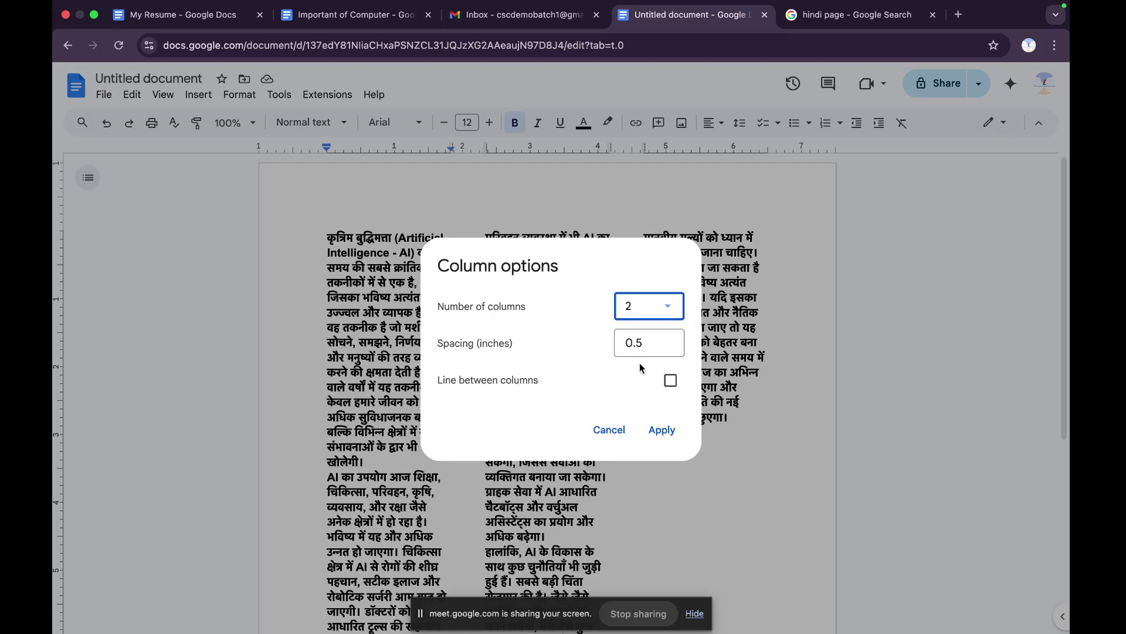
{"action": "left_click", "coordinate": [659, 432]}
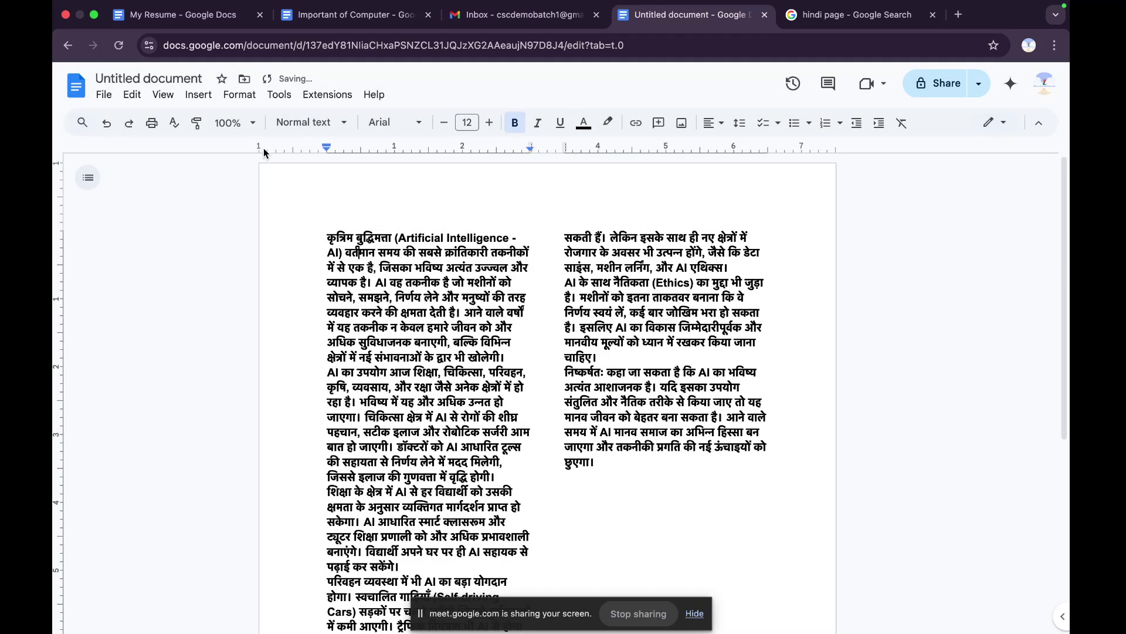
- Switch the document text back to the preset three-column layout
{"action": "left_click", "coordinate": [241, 95]}
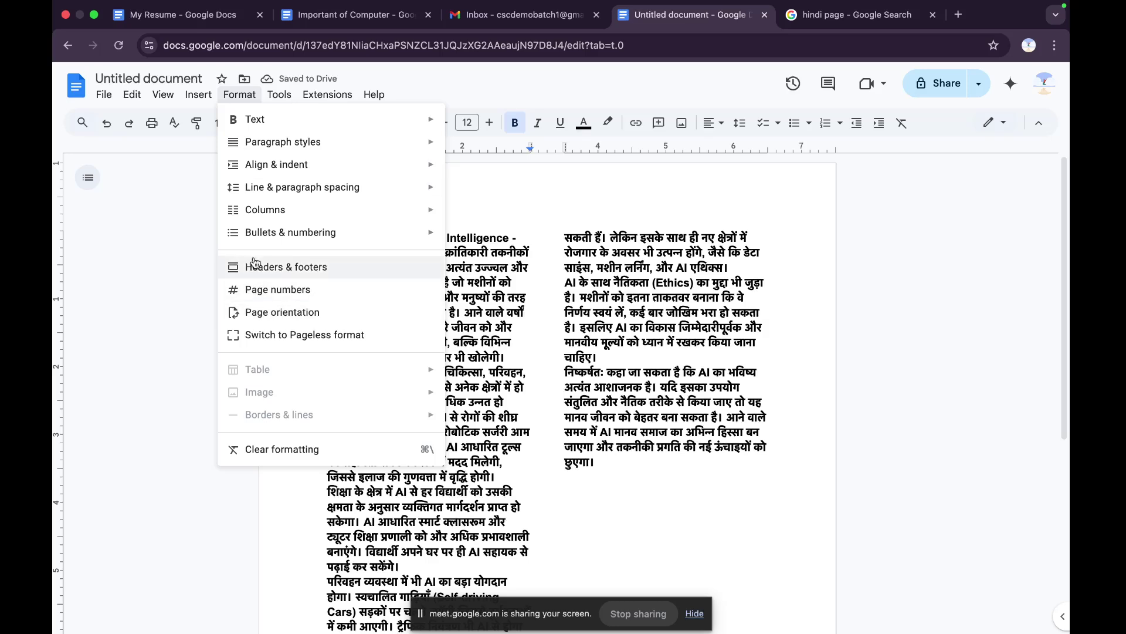
{"action": "mouse_move", "coordinate": [264, 210]}
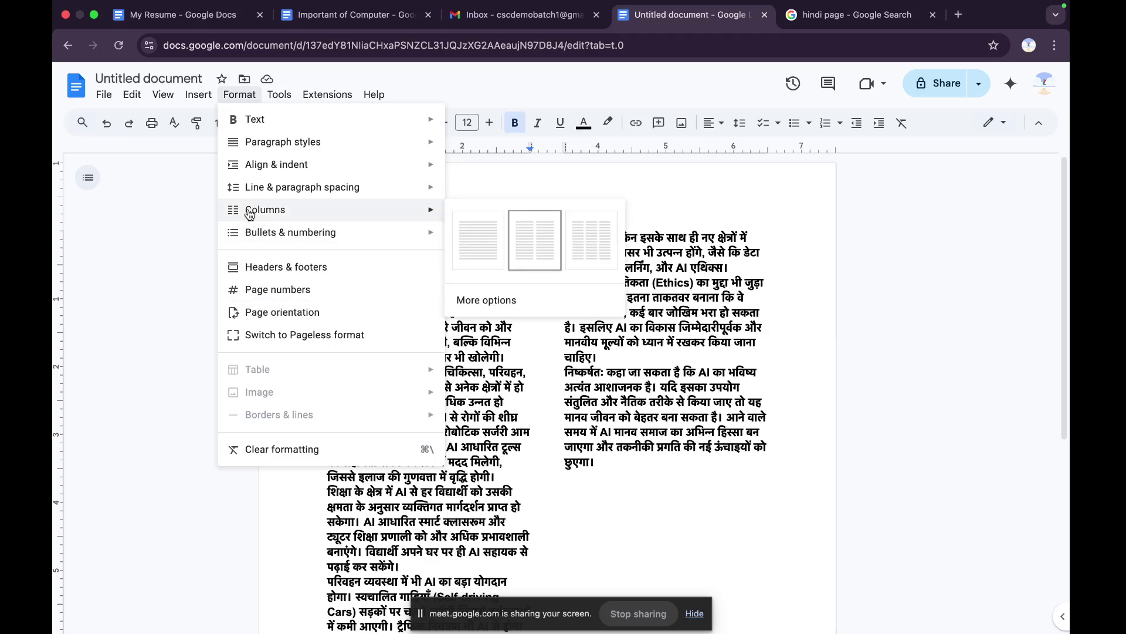
{"action": "left_click", "coordinate": [579, 245]}
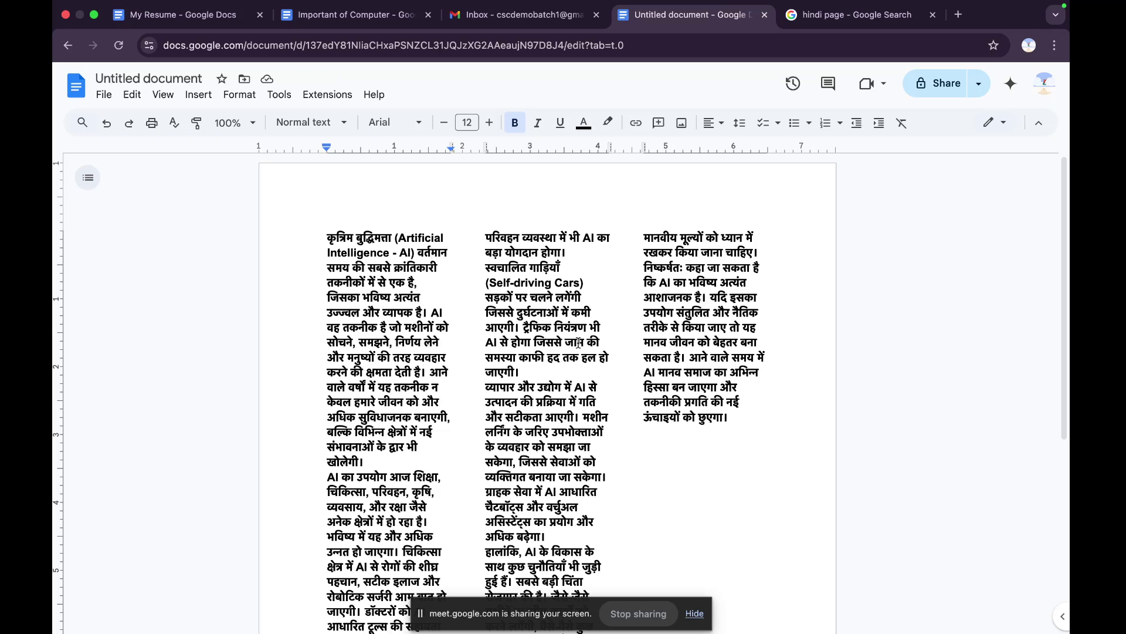
- Open the column options and choose 2 as the number of columns
{"action": "left_click", "coordinate": [279, 95]}
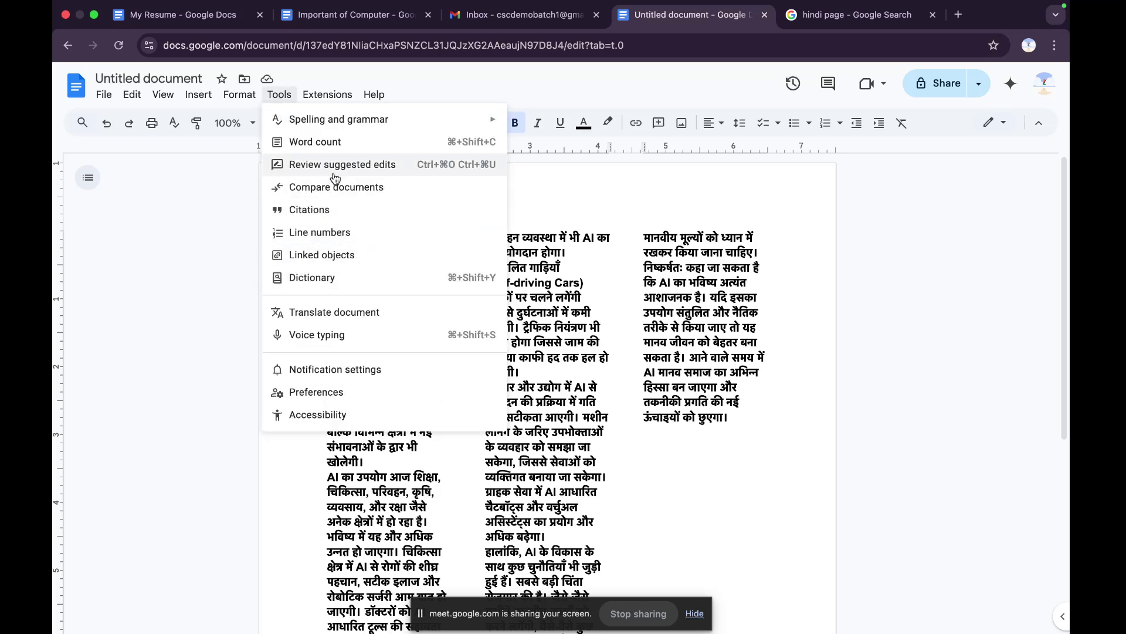
{"action": "left_click", "coordinate": [239, 95]}
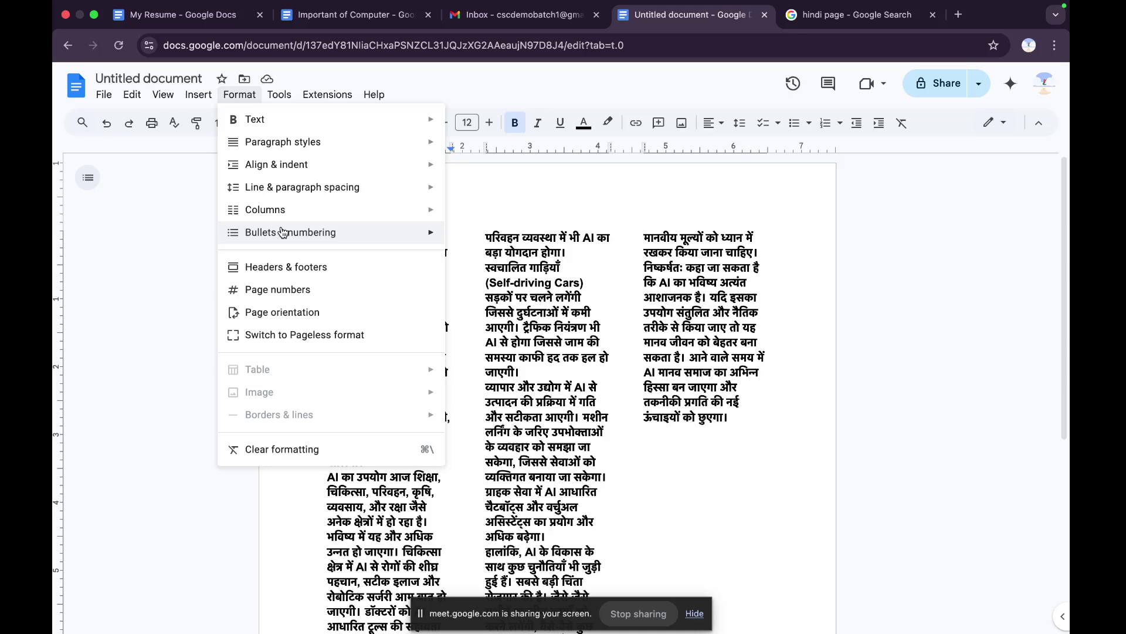
{"action": "mouse_move", "coordinate": [280, 219]}
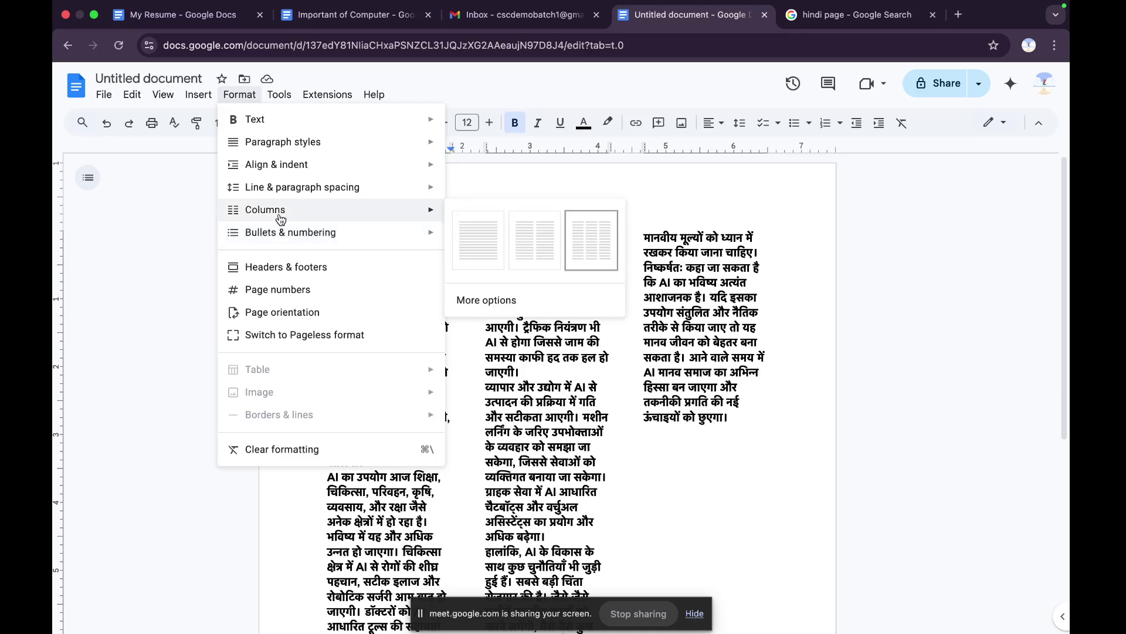
{"action": "left_click", "coordinate": [482, 301]}
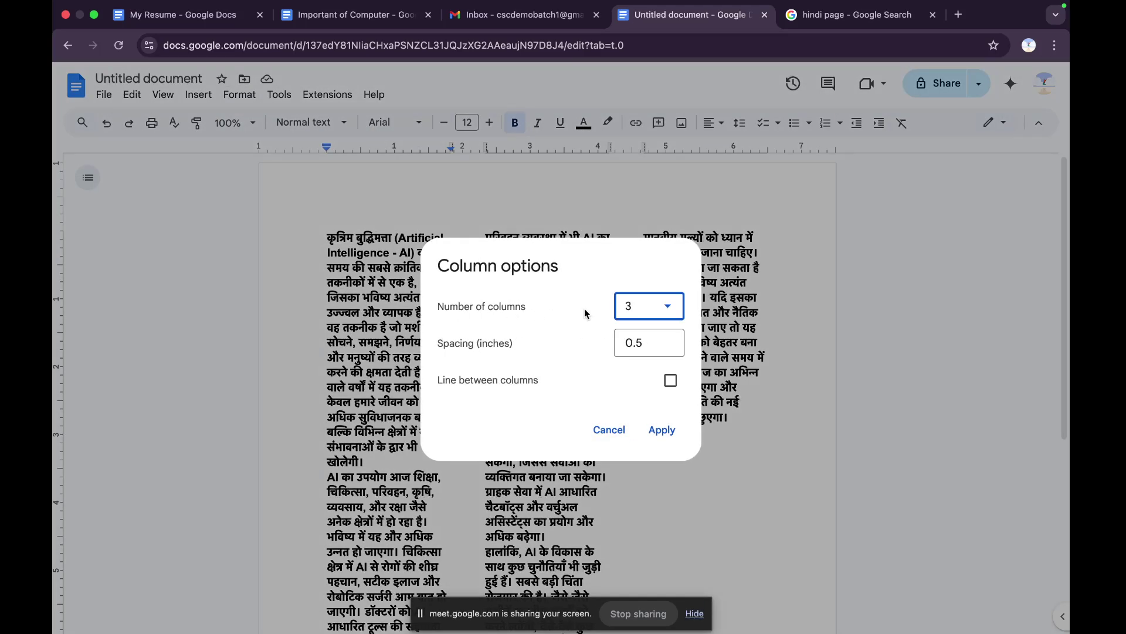
{"action": "left_click", "coordinate": [663, 306]}
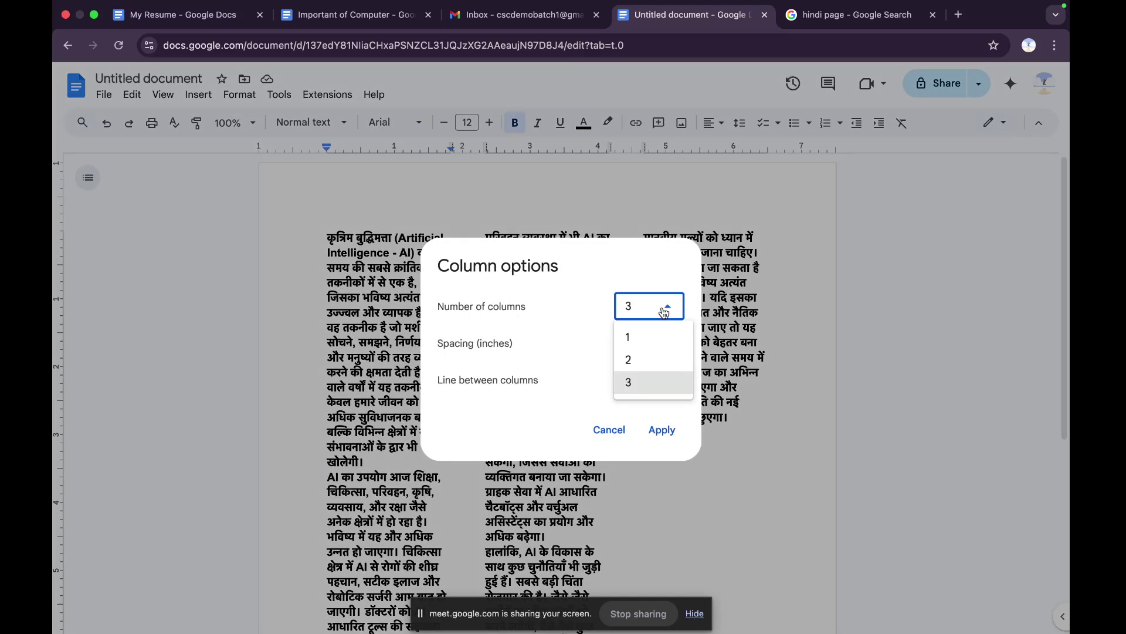
{"action": "left_click", "coordinate": [643, 364]}
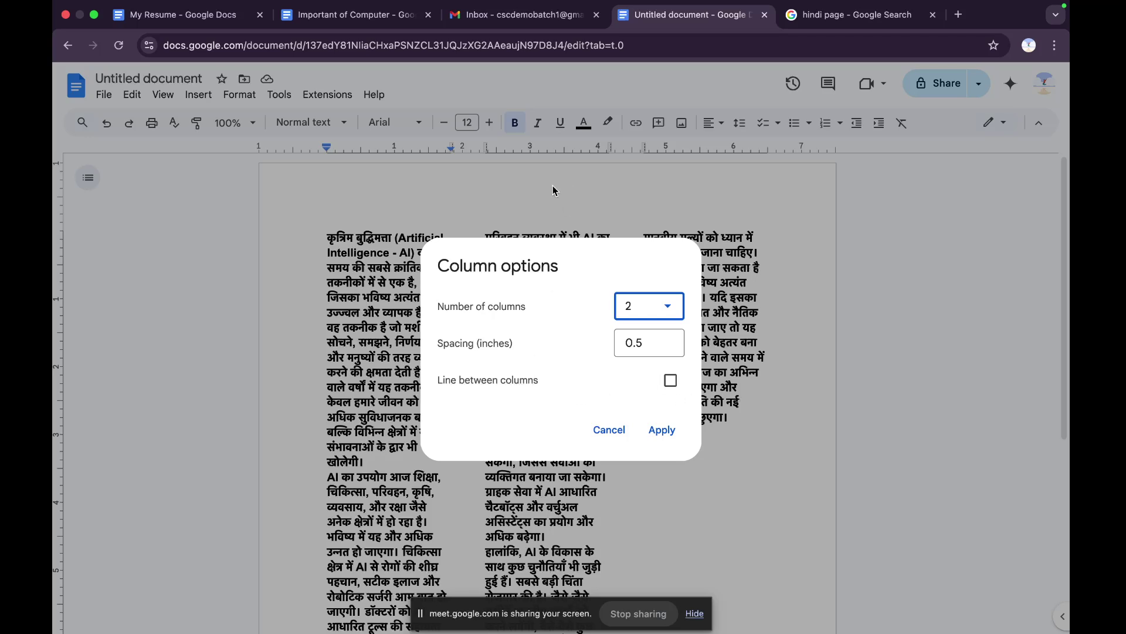
- Switch to the Google Meet window, show the shared screen anyway, and unmute the microphone
{"action": "key", "text": "ctrl+Left"}
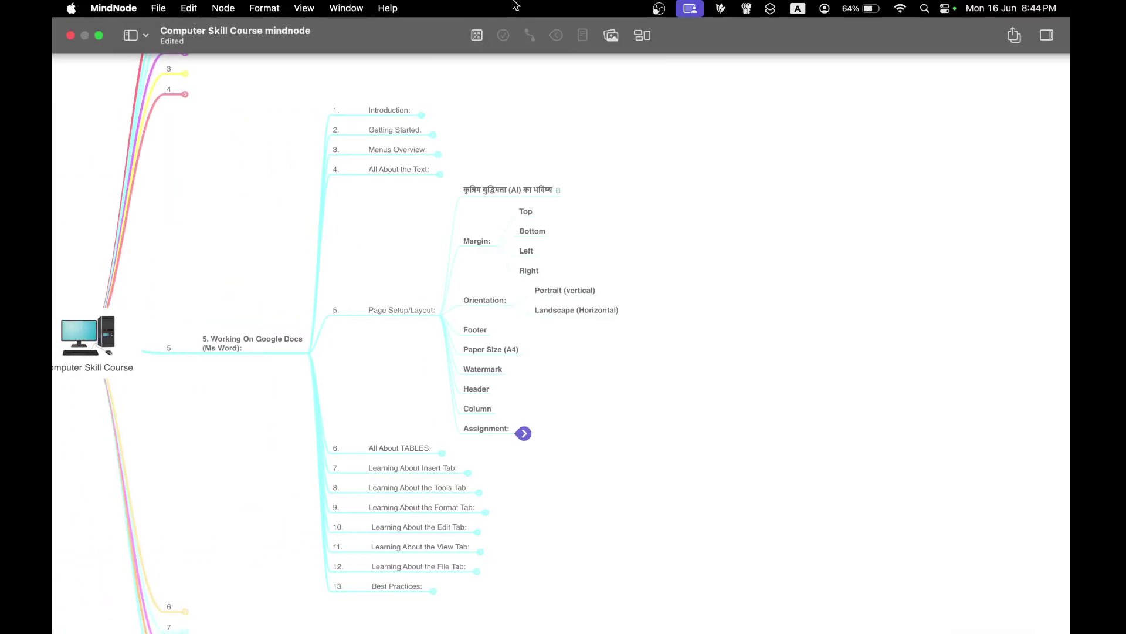
{"action": "key", "text": "ctrl+Up"}
{"action": "left_click", "coordinate": [370, 57]}
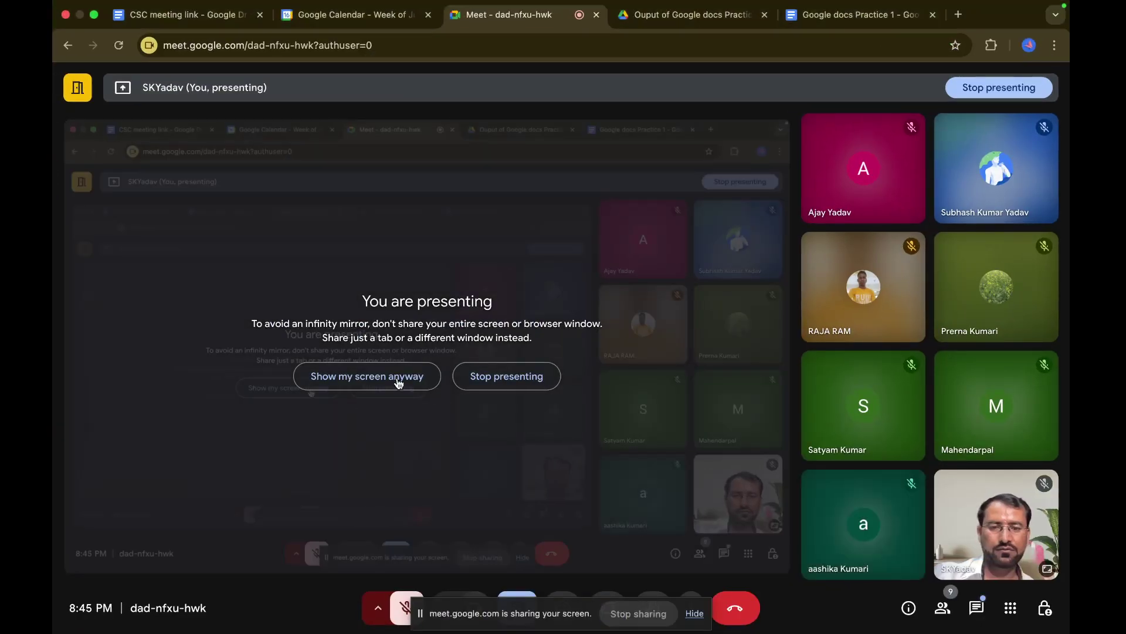
{"action": "left_click", "coordinate": [397, 381]}
{"action": "key", "text": "super+d"}
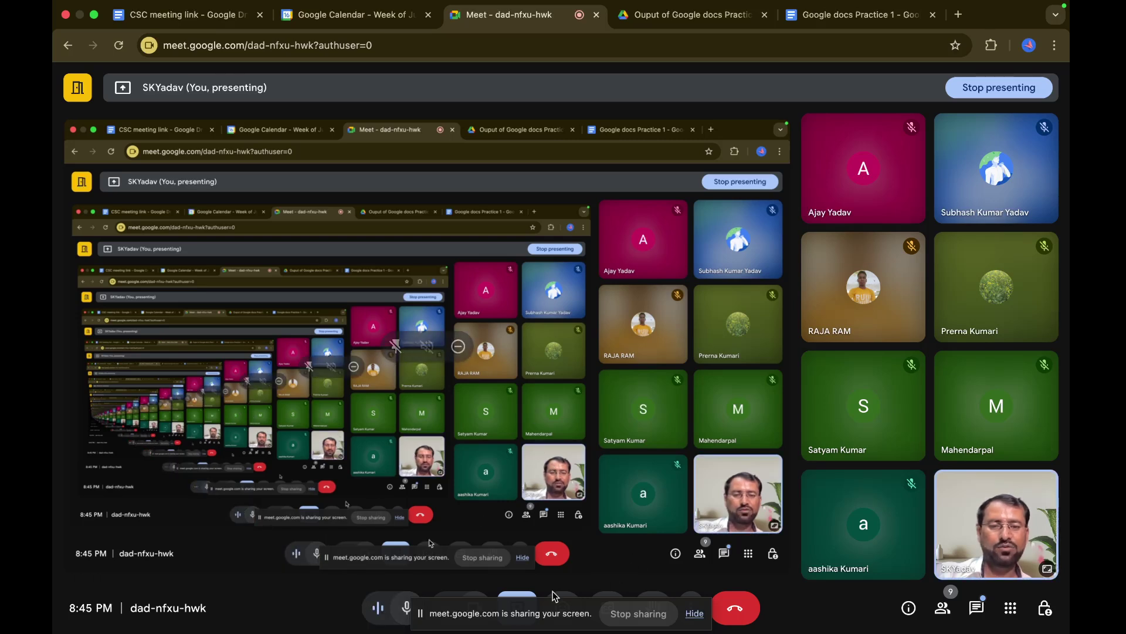
- Move the screen-sharing bar clear of the meeting controls and return to the untitled Google Docs document
{"action": "left_click_drag", "start_coordinate": [522, 604], "coordinate": [157, 610]}
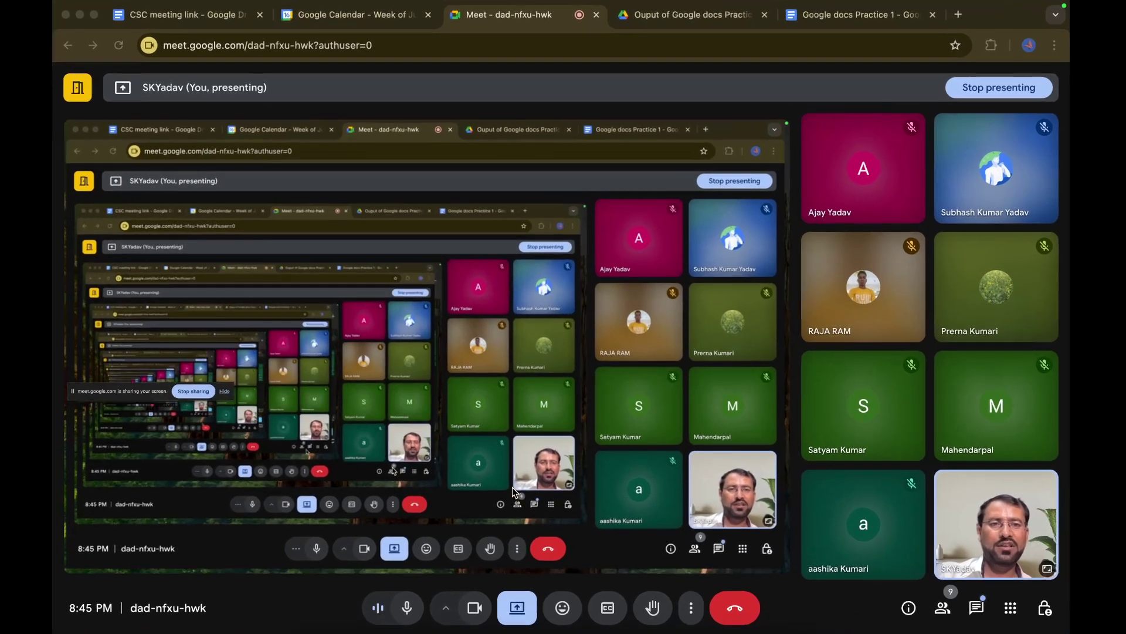
{"action": "key", "text": "ctrl+Right"}
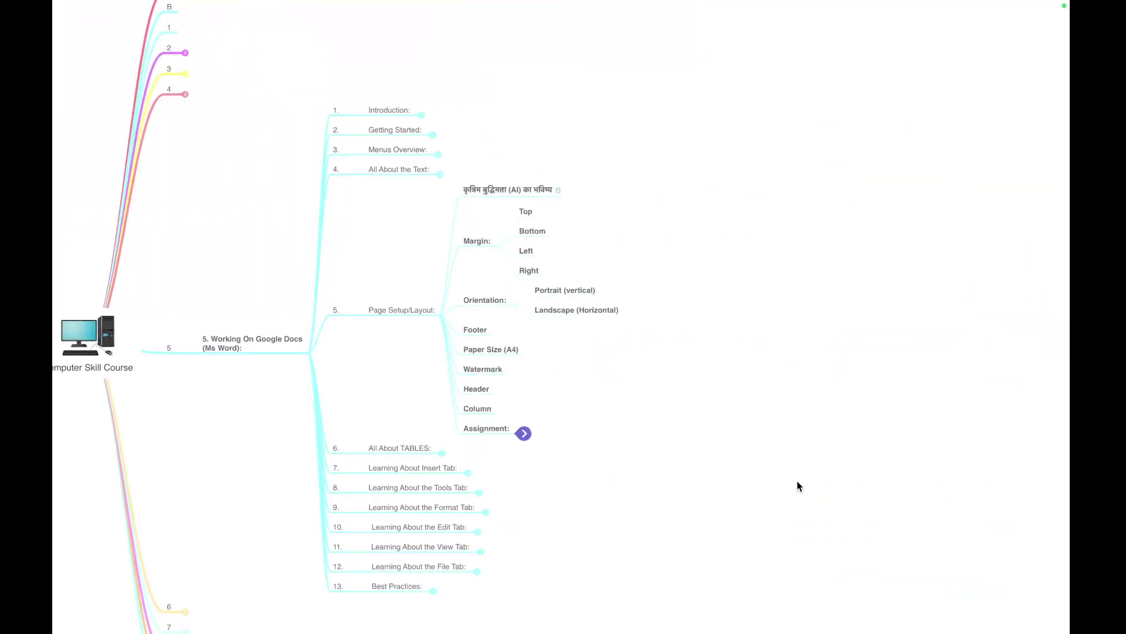
{"action": "key", "text": "ctrl+Left"}
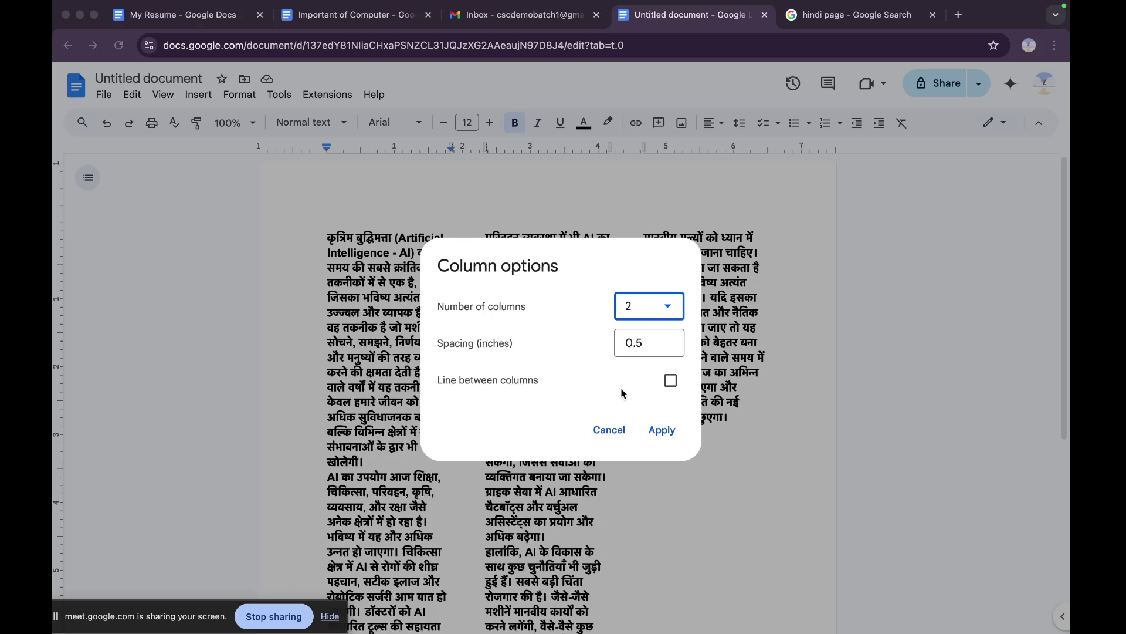
- Turn on the line between columns and apply the column options
{"action": "left_click", "coordinate": [671, 387]}
{"action": "left_click", "coordinate": [672, 383]}
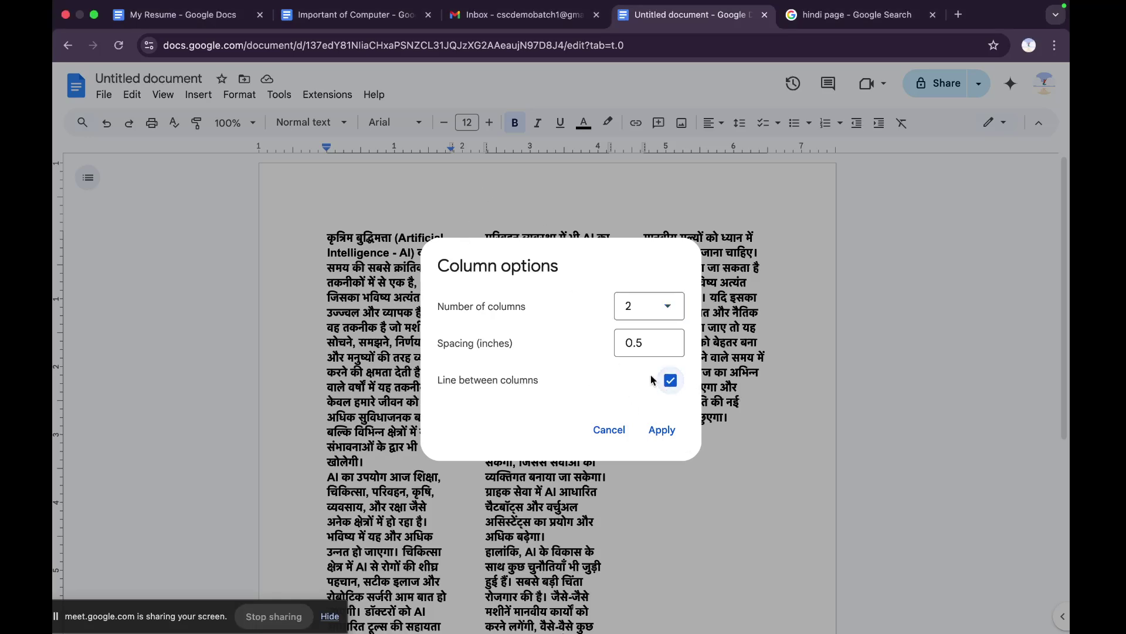
{"action": "left_click", "coordinate": [662, 432]}
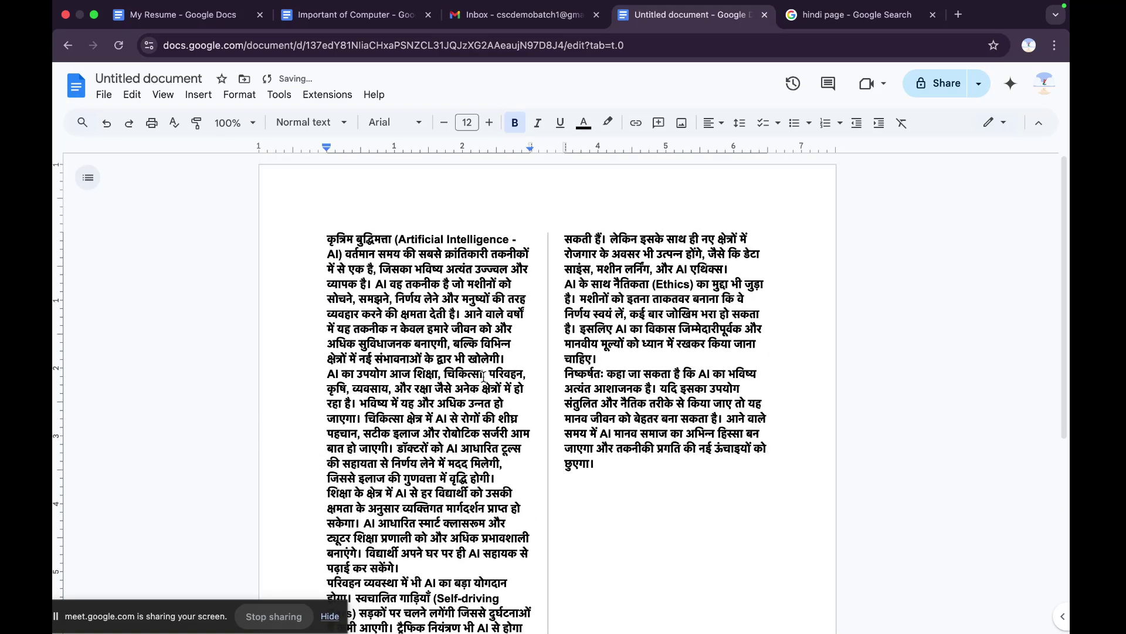
- Set the number of columns to 3 in the column options, apply it, and review the divided columns down the page
{"action": "left_click", "coordinate": [240, 94]}
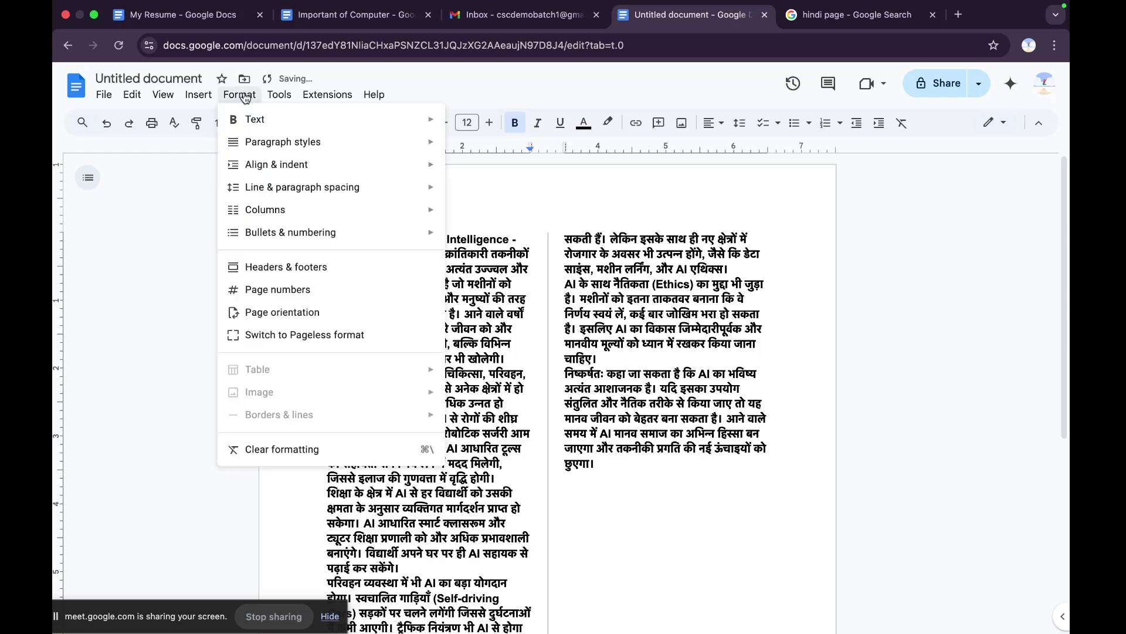
{"action": "mouse_move", "coordinate": [255, 218]}
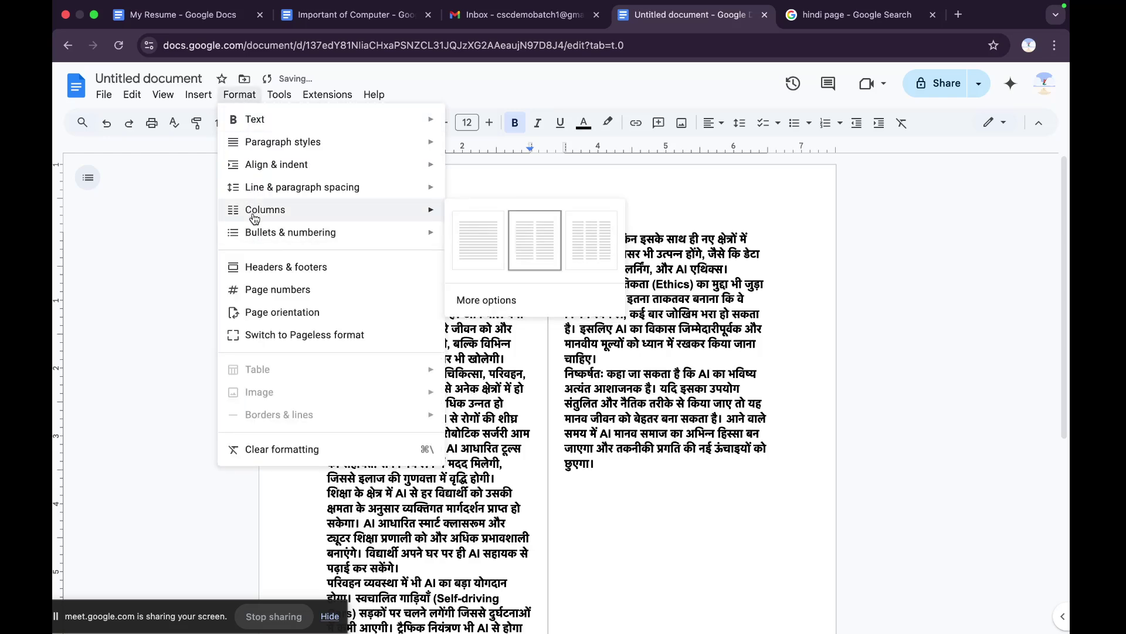
{"action": "left_click", "coordinate": [469, 299]}
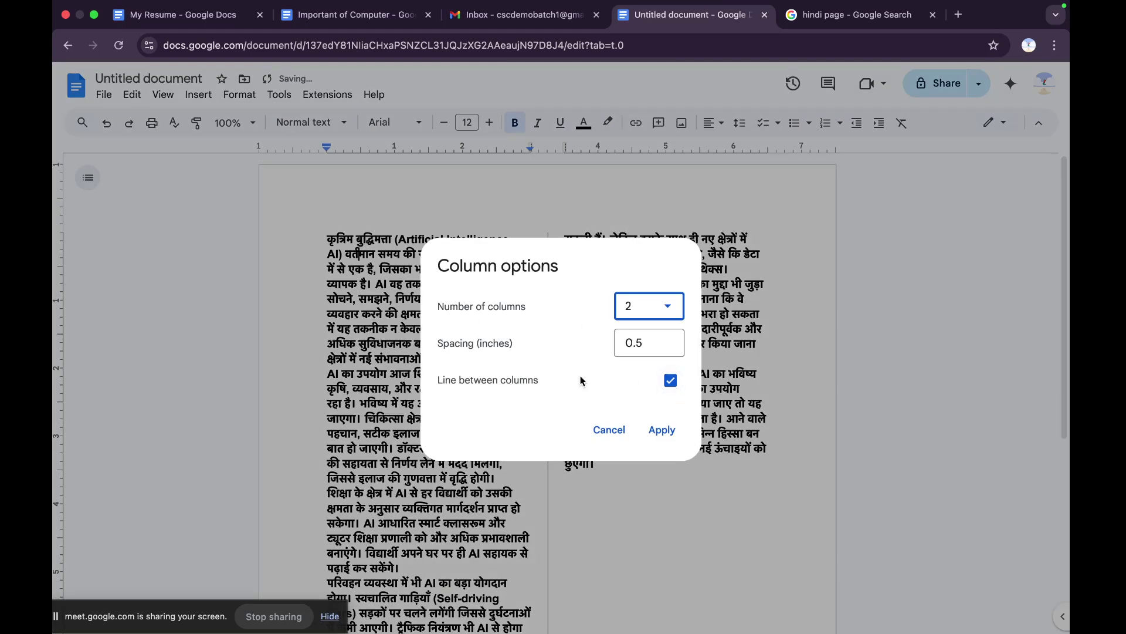
{"action": "left_click", "coordinate": [670, 311]}
{"action": "left_click", "coordinate": [637, 380]}
{"action": "left_click", "coordinate": [659, 431]}
{"action": "scroll", "coordinate": [686, 518], "scroll_direction": "down", "scroll_amount": 5}
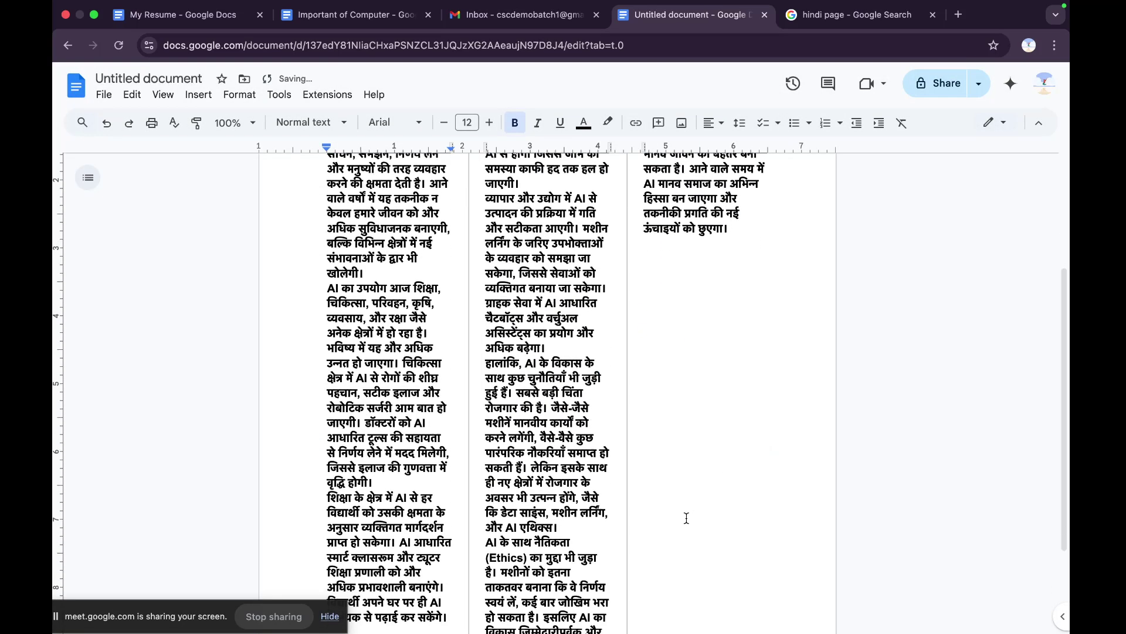
{"action": "scroll", "coordinate": [687, 518], "scroll_direction": "up", "scroll_amount": 3}
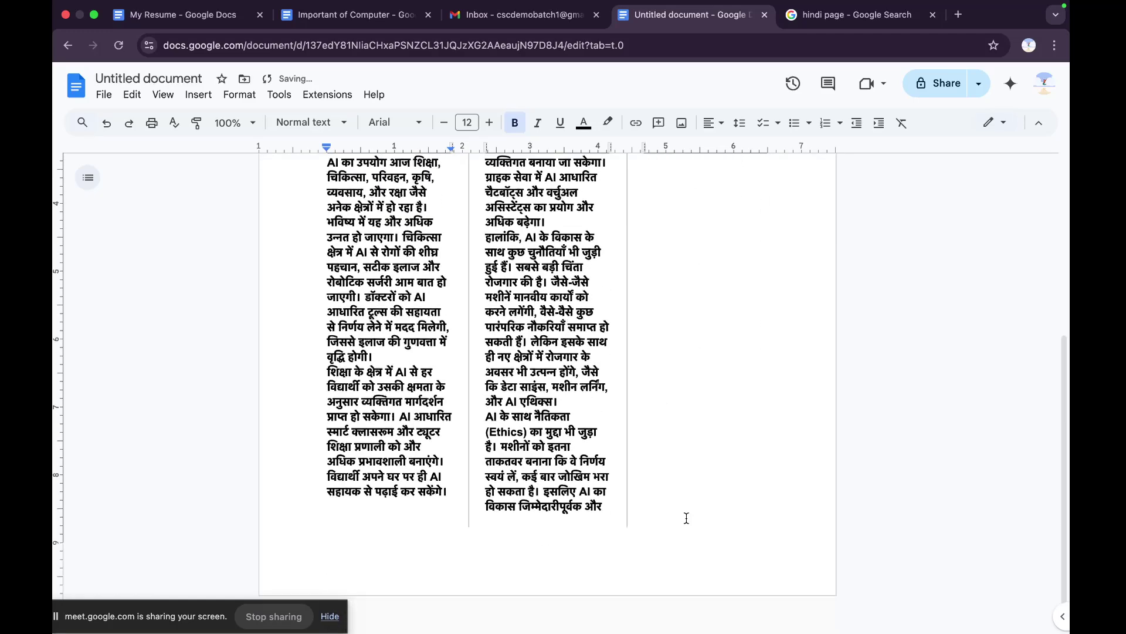
{"action": "scroll", "coordinate": [686, 518], "scroll_direction": "down", "scroll_amount": 3}
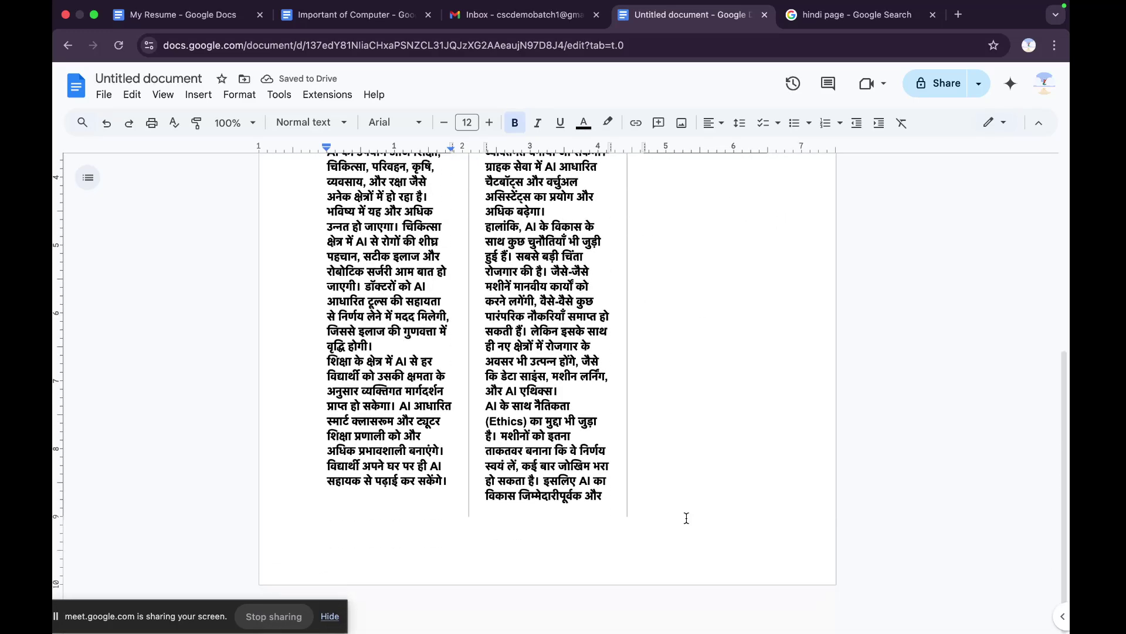
{"action": "scroll", "coordinate": [686, 518], "scroll_direction": "up", "scroll_amount": 4}
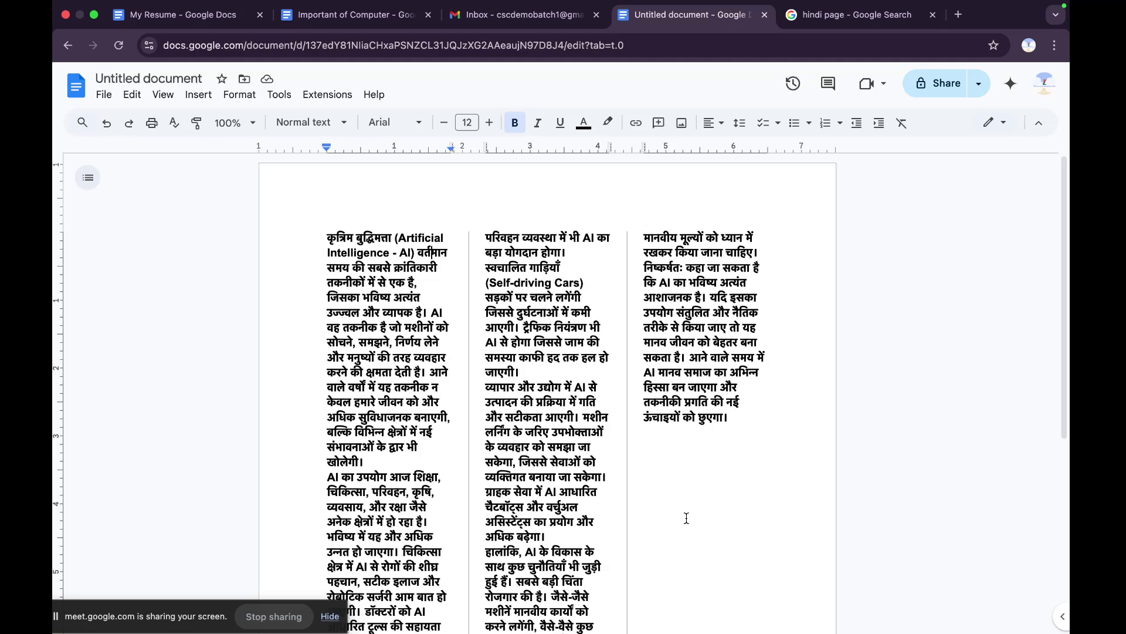
{"action": "scroll", "coordinate": [687, 518], "scroll_direction": "down", "scroll_amount": 5}
{"action": "scroll", "coordinate": [686, 518], "scroll_direction": "up", "scroll_amount": 5}
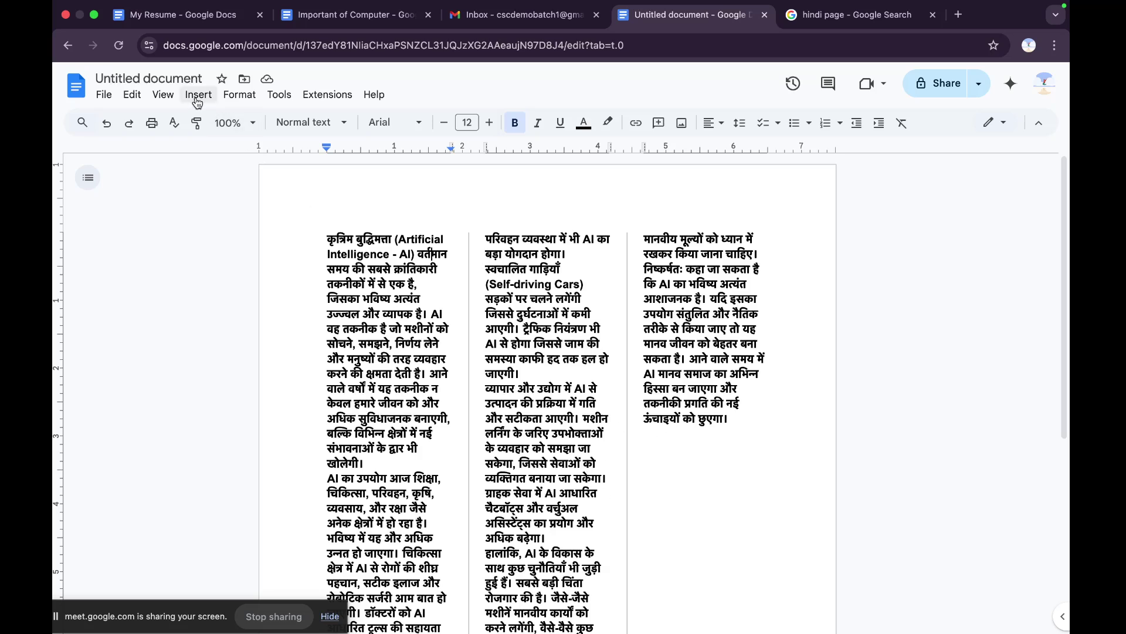
- Change the document's text to a two-column layout and review the result down the page
{"action": "left_click", "coordinate": [238, 102]}
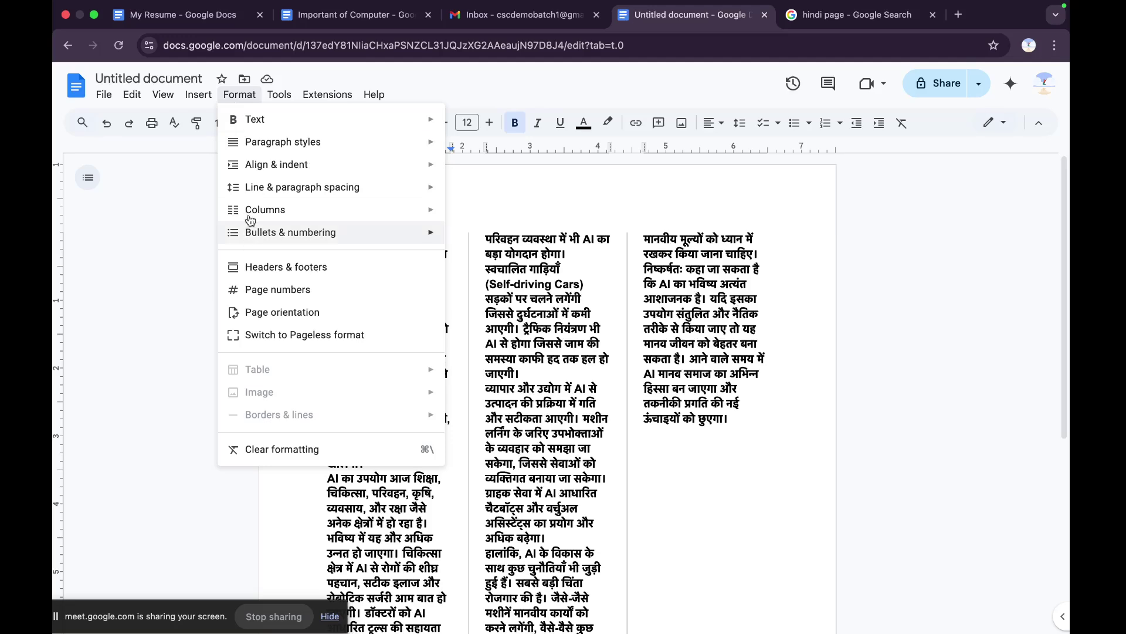
{"action": "mouse_move", "coordinate": [251, 213]}
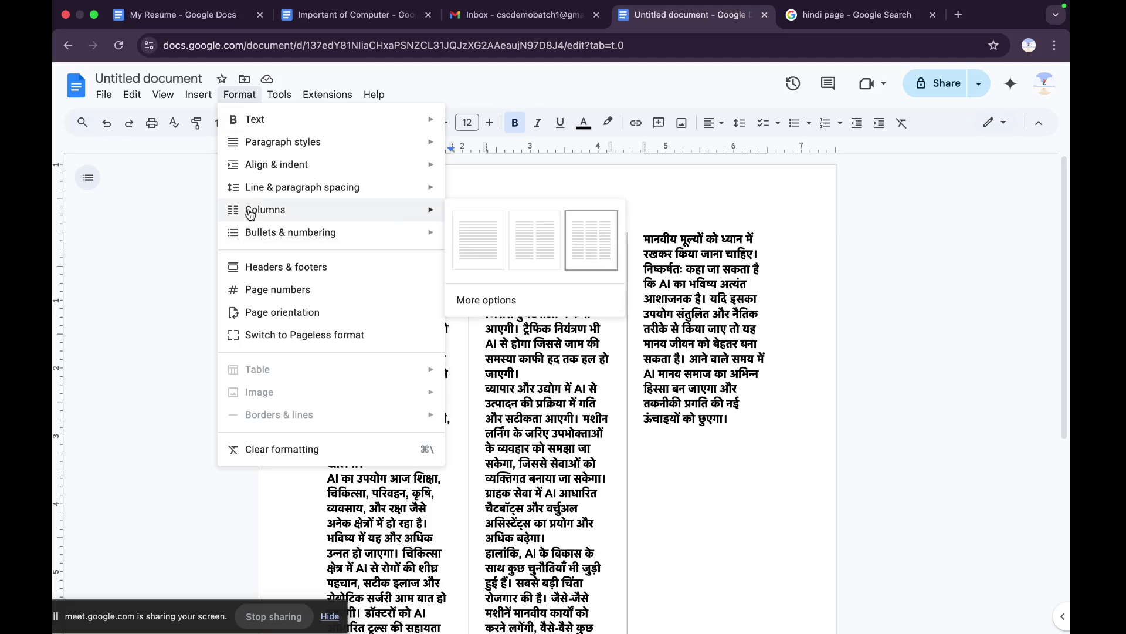
{"action": "left_click", "coordinate": [530, 241]}
{"action": "scroll", "coordinate": [565, 447], "scroll_direction": "down", "scroll_amount": 5}
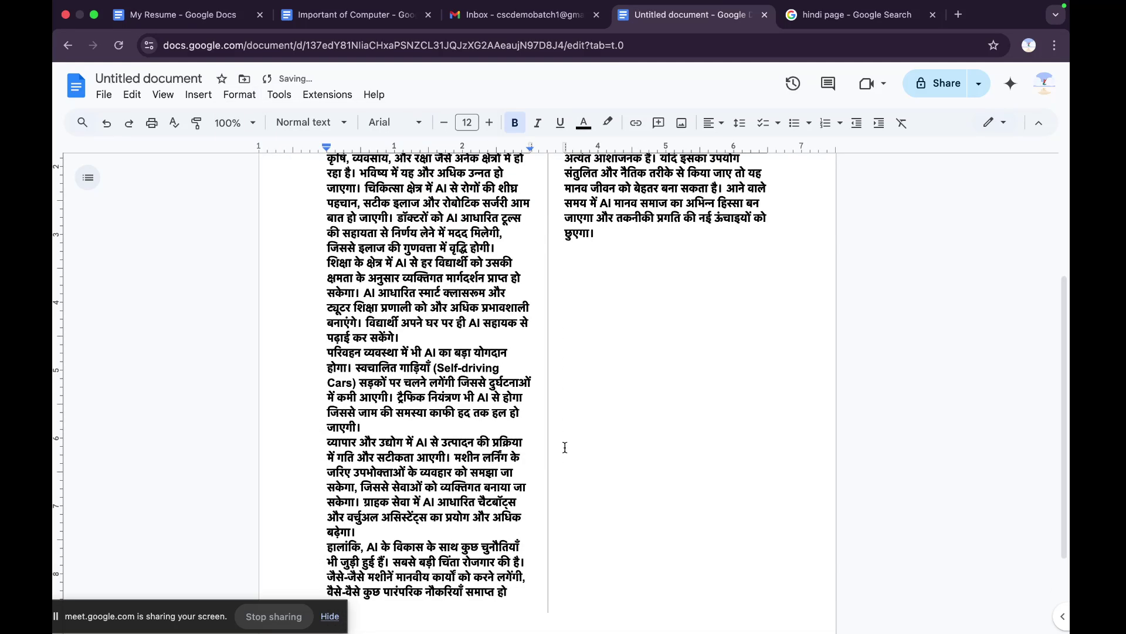
{"action": "scroll", "coordinate": [565, 448], "scroll_direction": "up", "scroll_amount": 5}
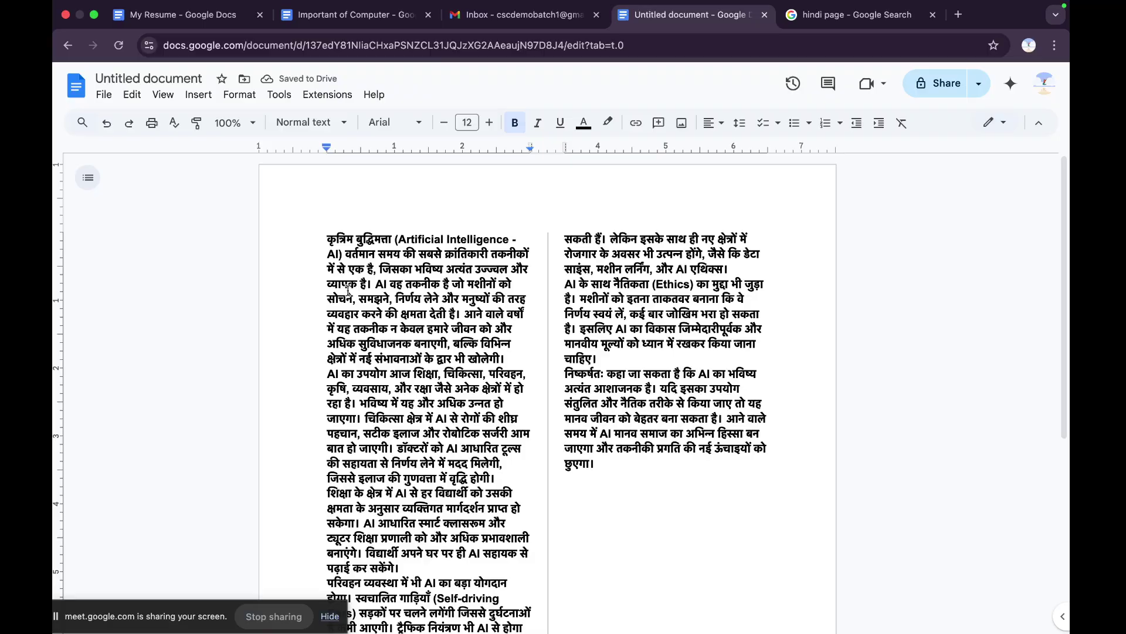
- Check the Page Setup/Layout topics in the course mind map and return to the untitled Google Docs document
{"action": "key", "text": "ctrl+Right"}
{"action": "key", "text": "ctrl+Left"}
{"action": "key", "text": "ctrl+Left"}
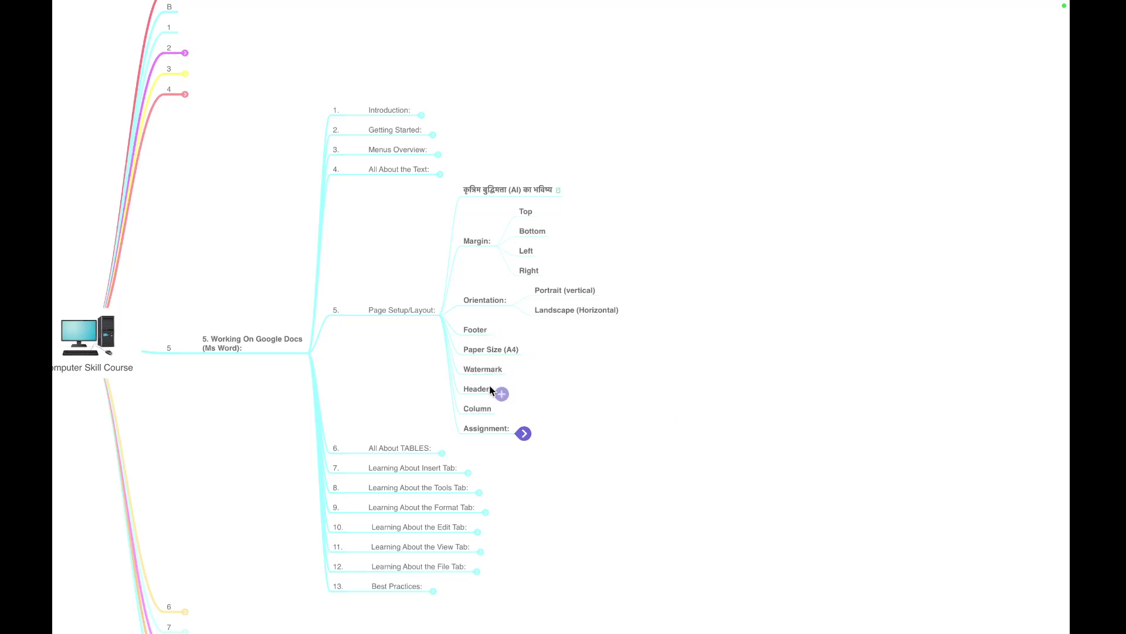
{"action": "key", "text": "ctrl+Right"}
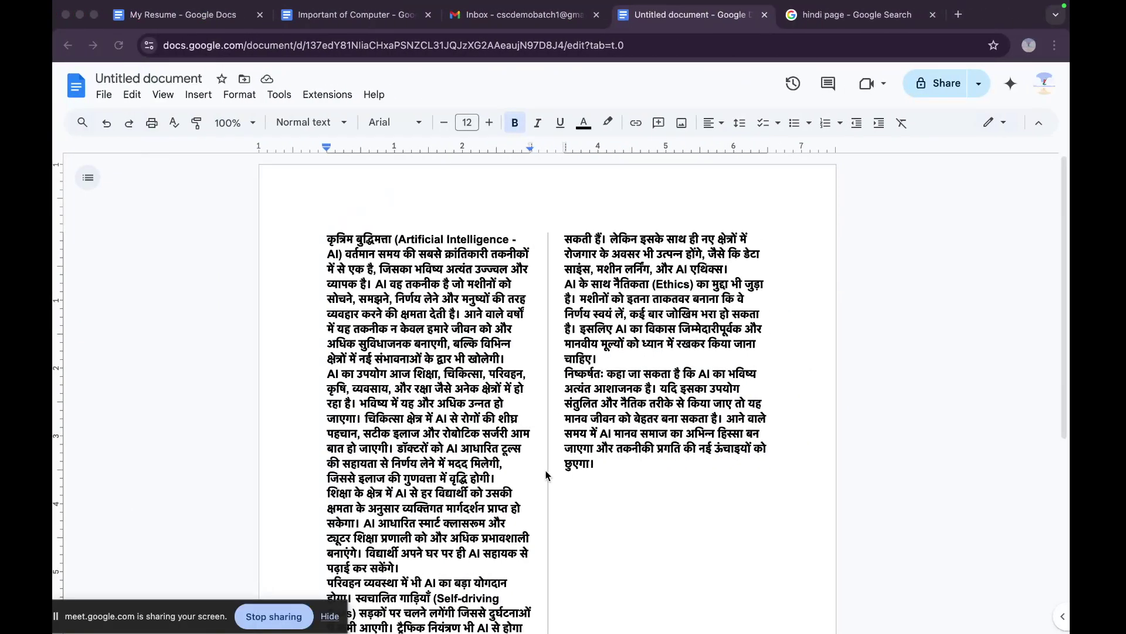
- Look over the two-column text down the page and open the search for menu commands
{"action": "scroll", "coordinate": [529, 464], "scroll_direction": "down", "scroll_amount": 5}
{"action": "scroll", "coordinate": [529, 463], "scroll_direction": "up", "scroll_amount": 5}
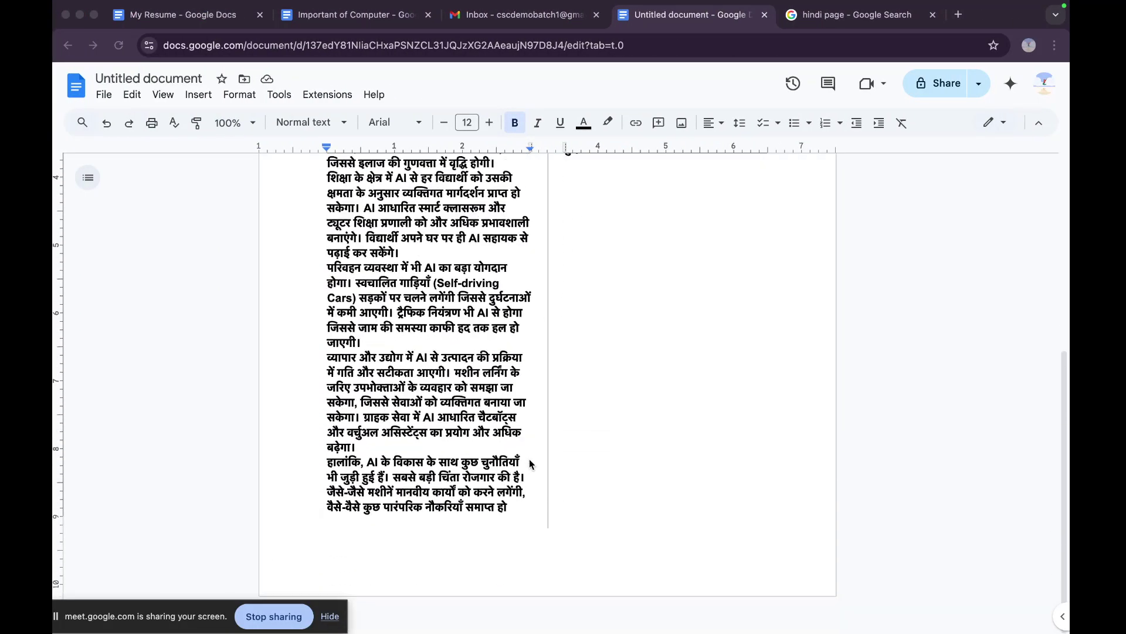
{"action": "scroll", "coordinate": [529, 464], "scroll_direction": "down", "scroll_amount": 1}
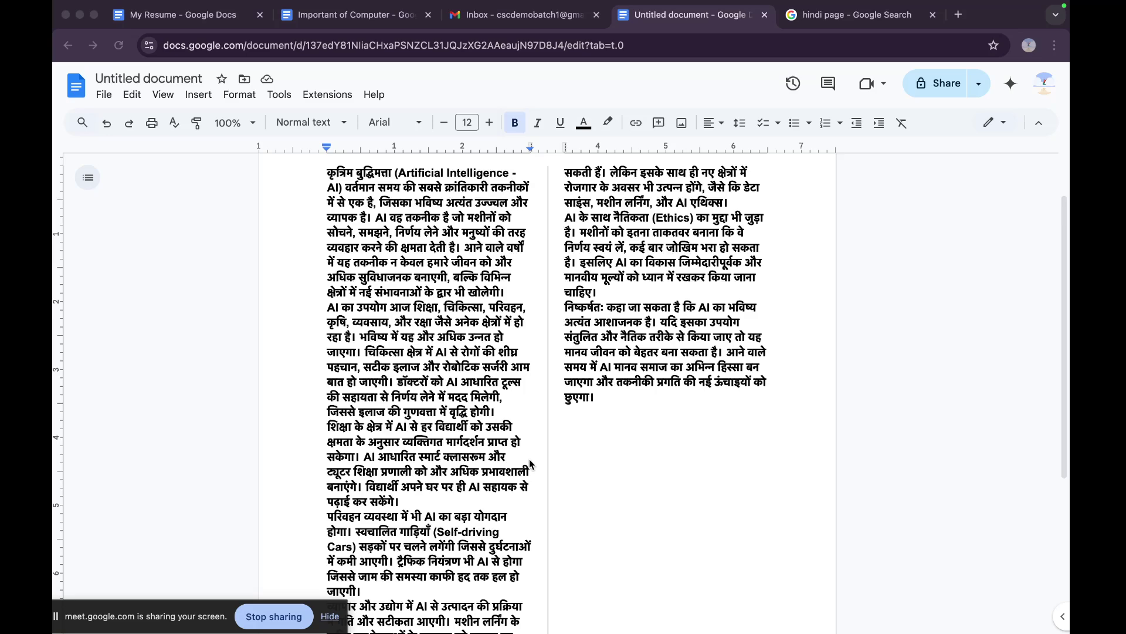
{"action": "scroll", "coordinate": [482, 354], "scroll_direction": "down", "scroll_amount": 3}
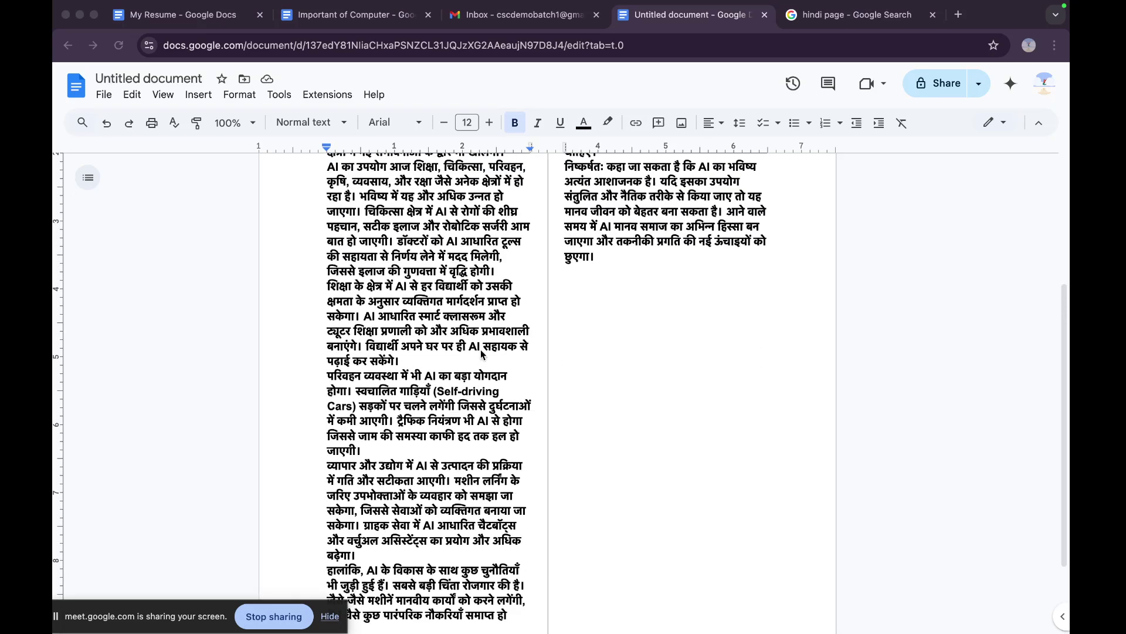
{"action": "scroll", "coordinate": [481, 353], "scroll_direction": "up", "scroll_amount": 3}
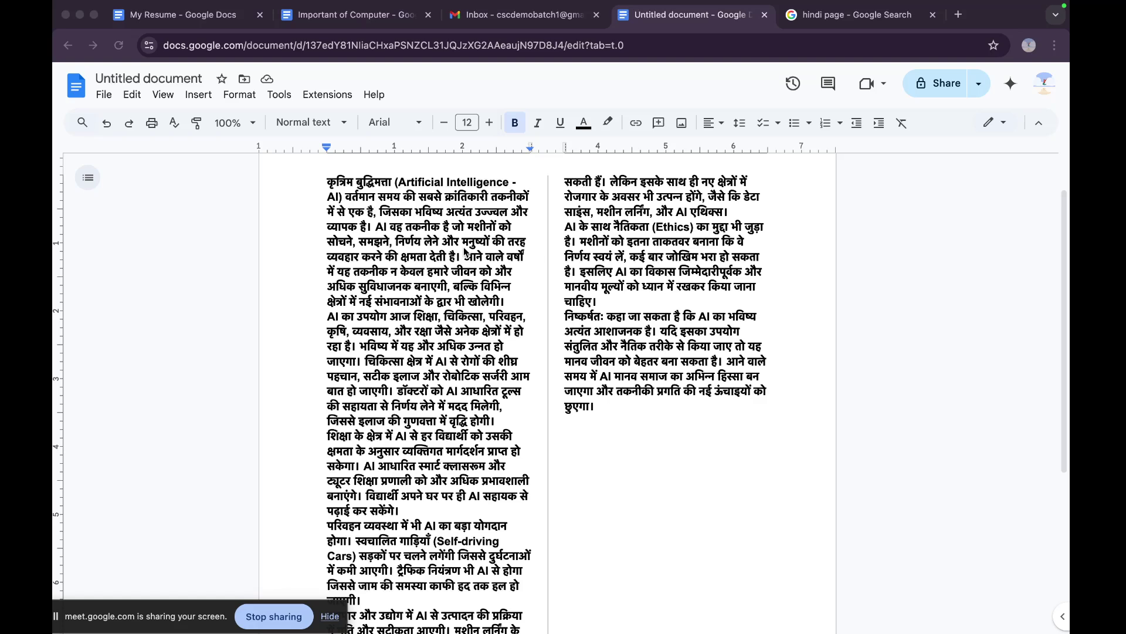
{"action": "left_click", "coordinate": [83, 124]}
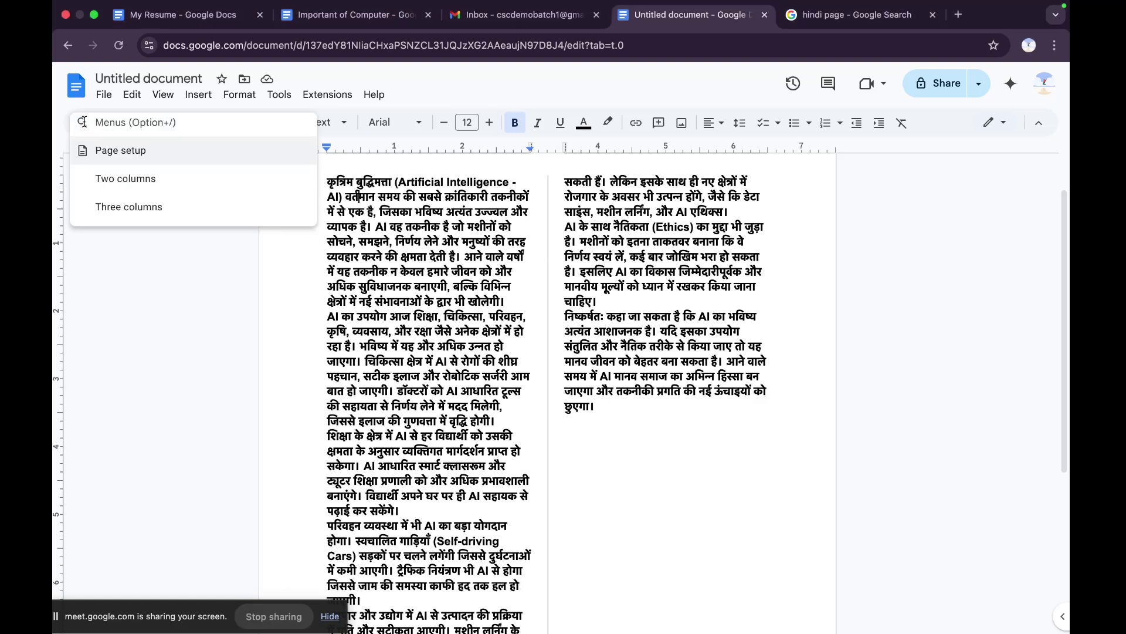
{"action": "type", "text": "wh"}
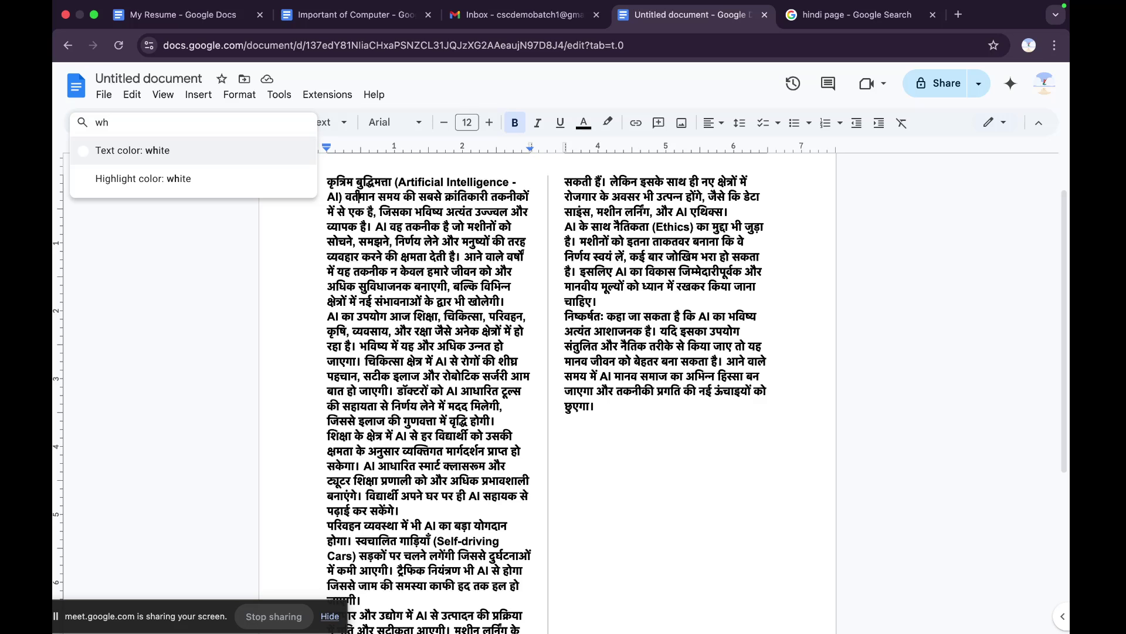
{"action": "key", "text": "BackSpace"}
{"action": "key", "text": "Caps_Lock"}
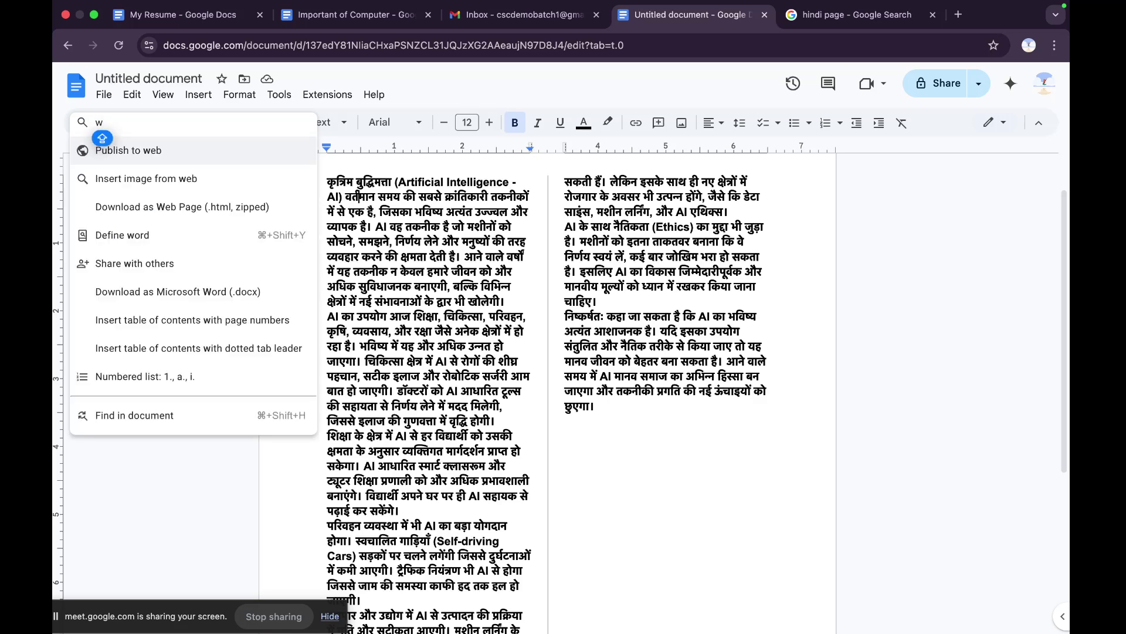
{"action": "type", "text": "A"}
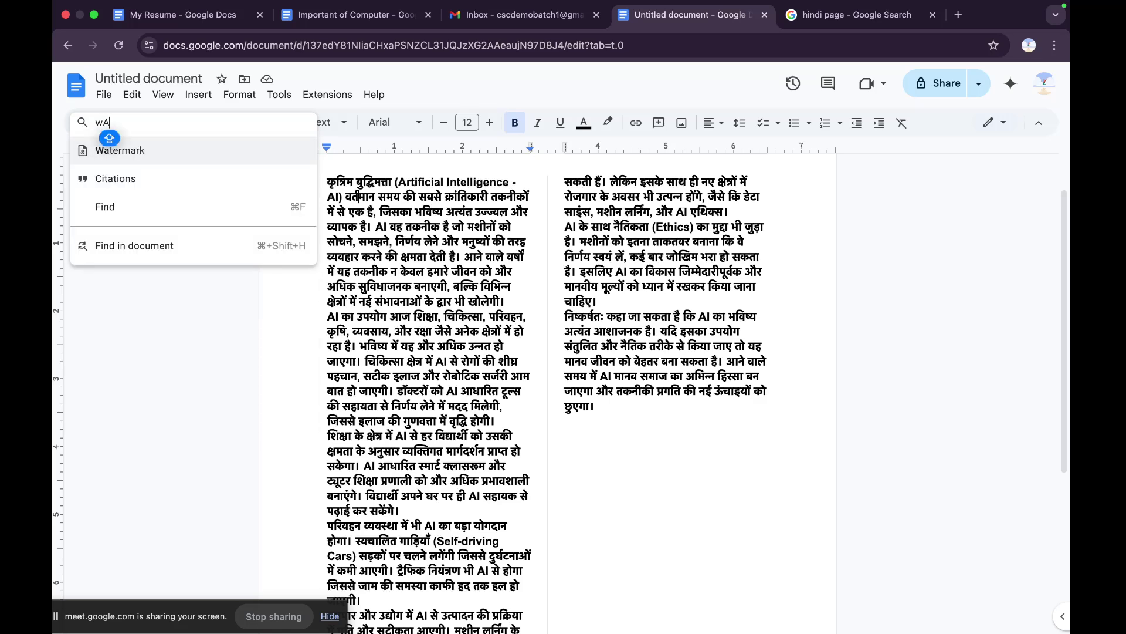
{"action": "key", "text": "Escape"}
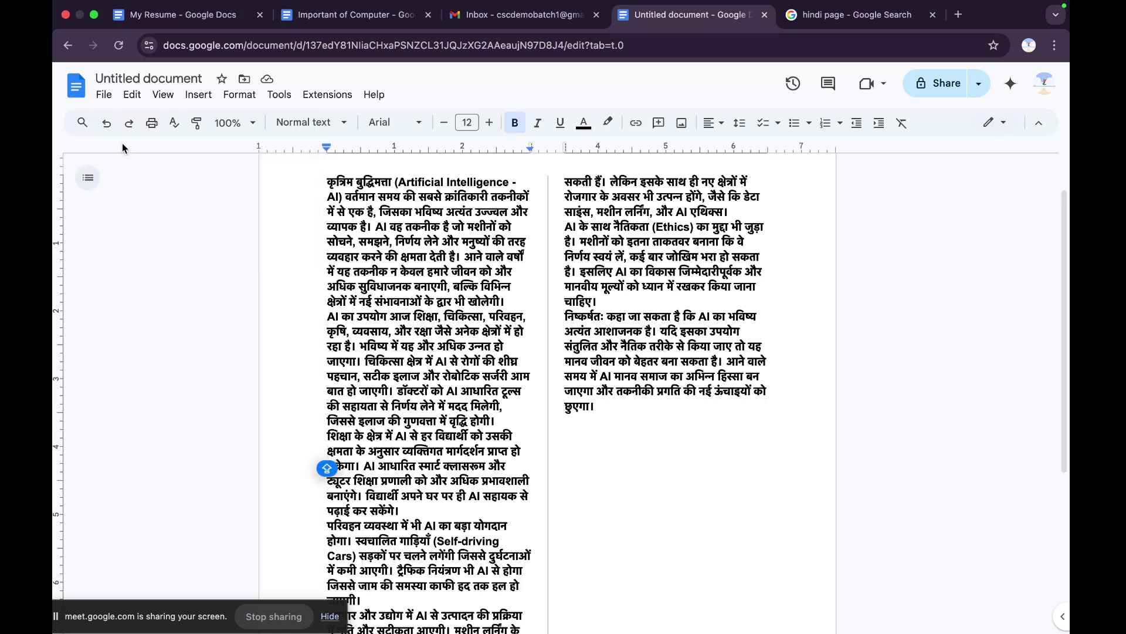
- Open the watermark settings for the untitled document
{"action": "left_click", "coordinate": [105, 96]}
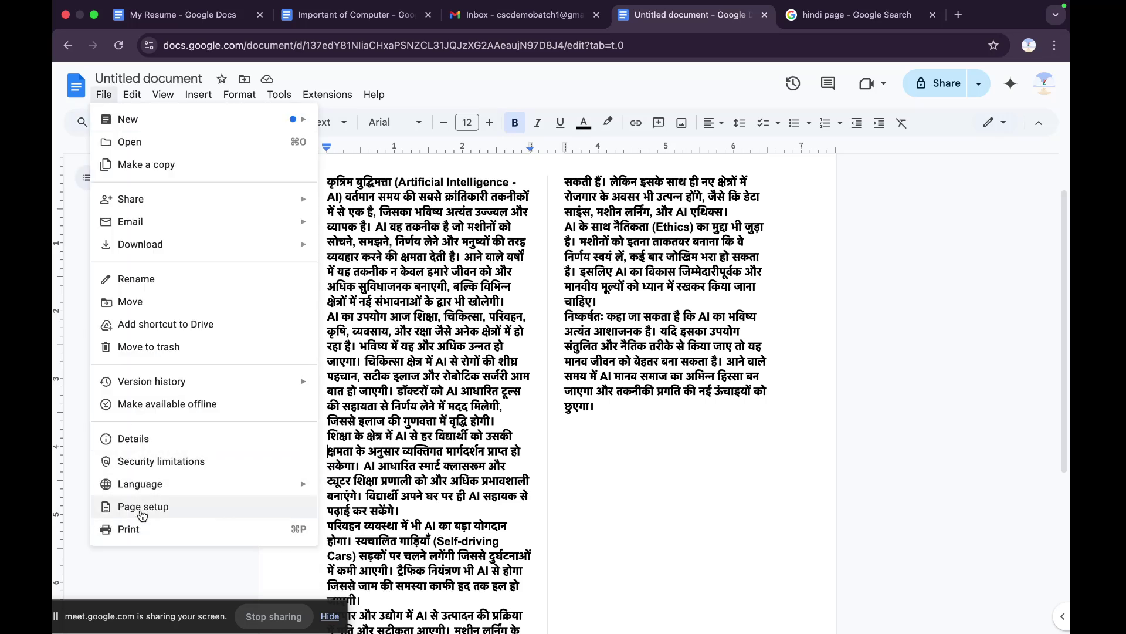
{"action": "left_click", "coordinate": [133, 95]}
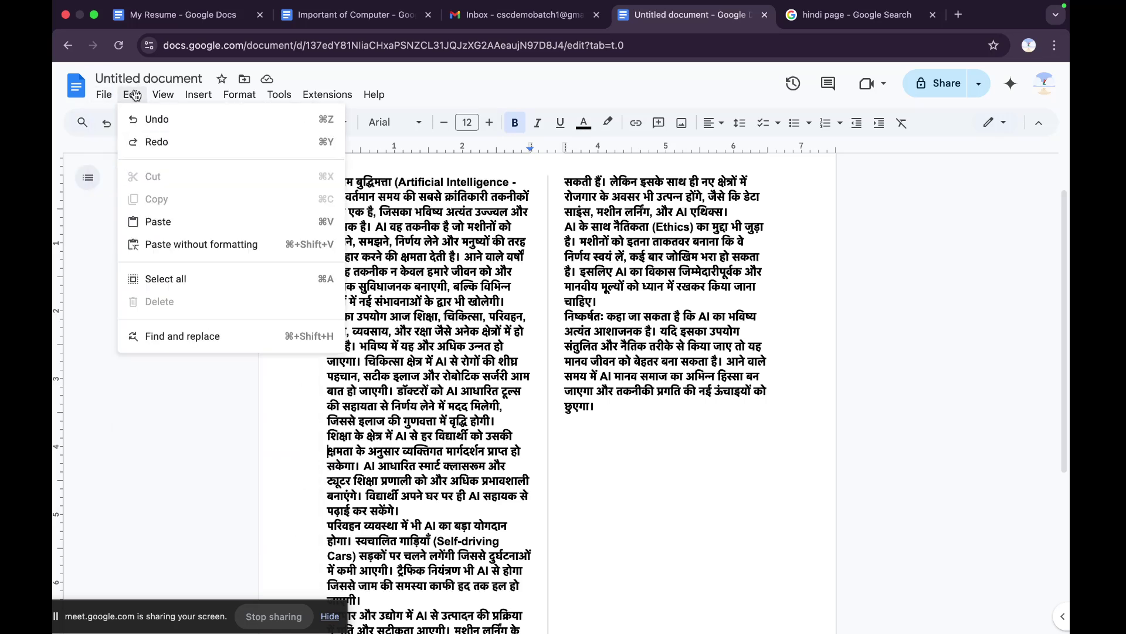
{"action": "left_click", "coordinate": [169, 98]}
{"action": "left_click", "coordinate": [202, 98]}
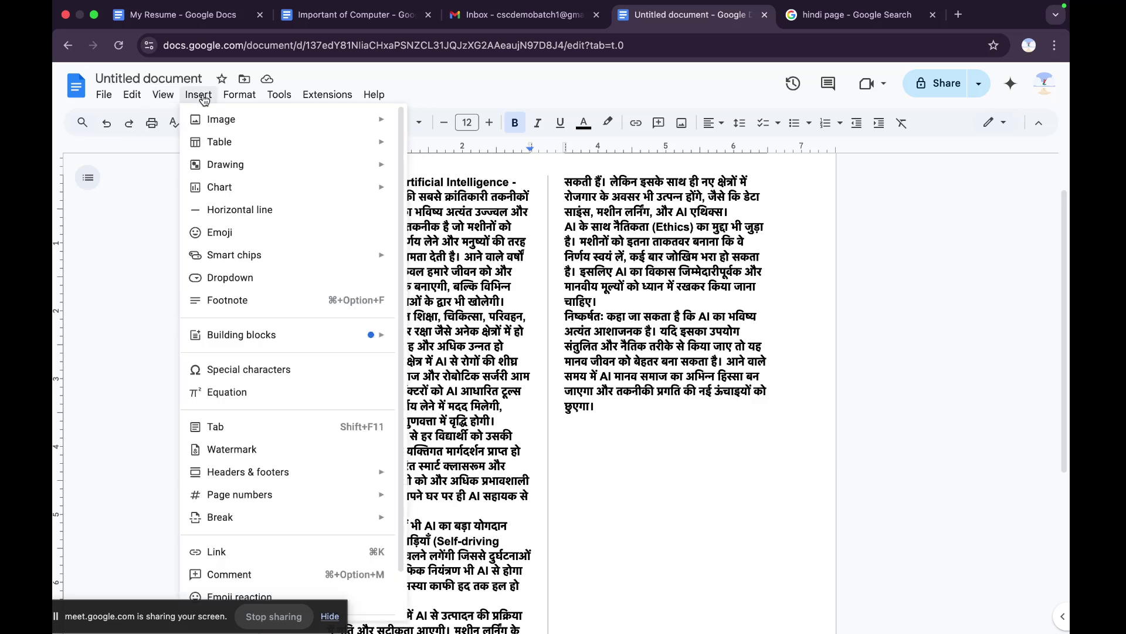
{"action": "mouse_move", "coordinate": [237, 339]}
{"action": "scroll", "coordinate": [237, 341], "scroll_direction": "down", "scroll_amount": 2}
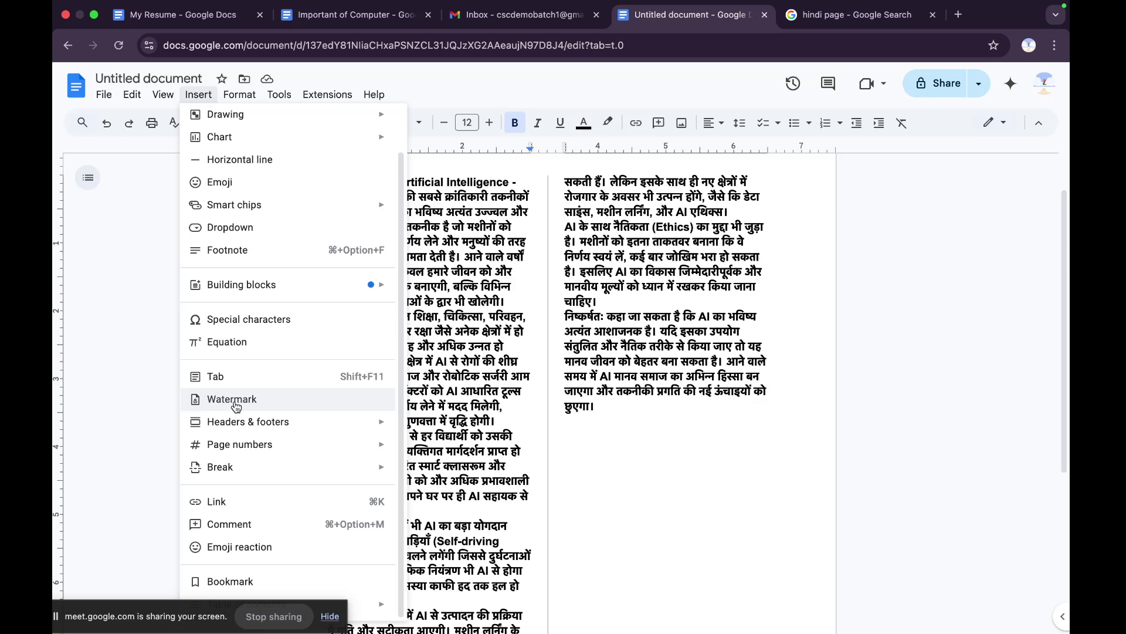
{"action": "left_click", "coordinate": [236, 406]}
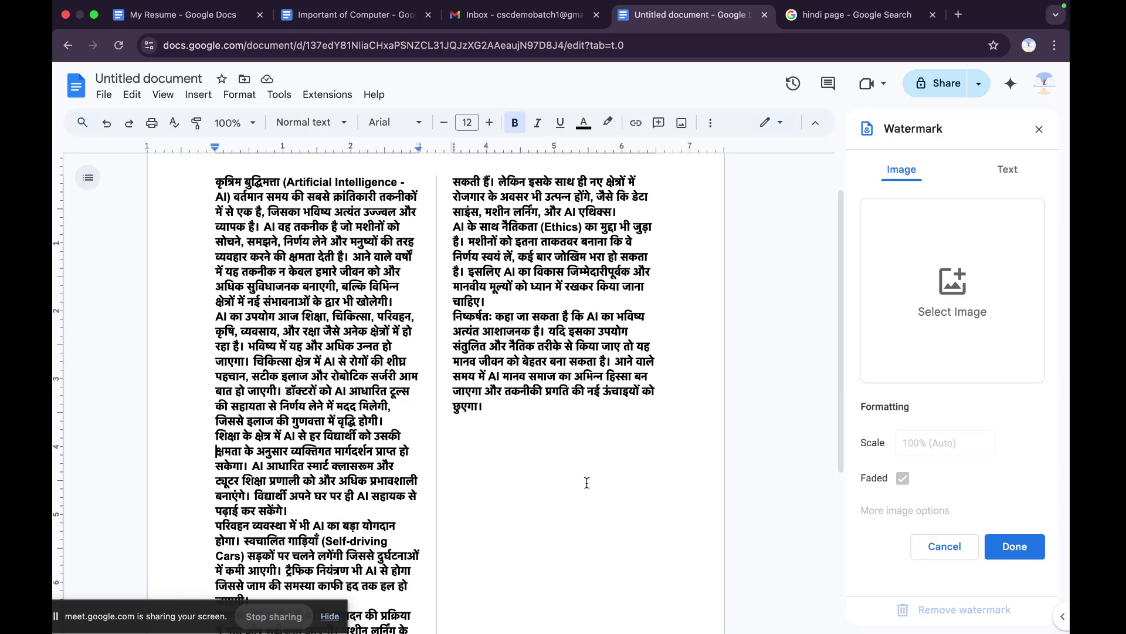
- Try to select an image for the watermark and turn on offline access, closing the image picker
{"action": "scroll", "coordinate": [610, 524], "scroll_direction": "down", "scroll_amount": 3}
{"action": "scroll", "coordinate": [611, 524], "scroll_direction": "up", "scroll_amount": 5}
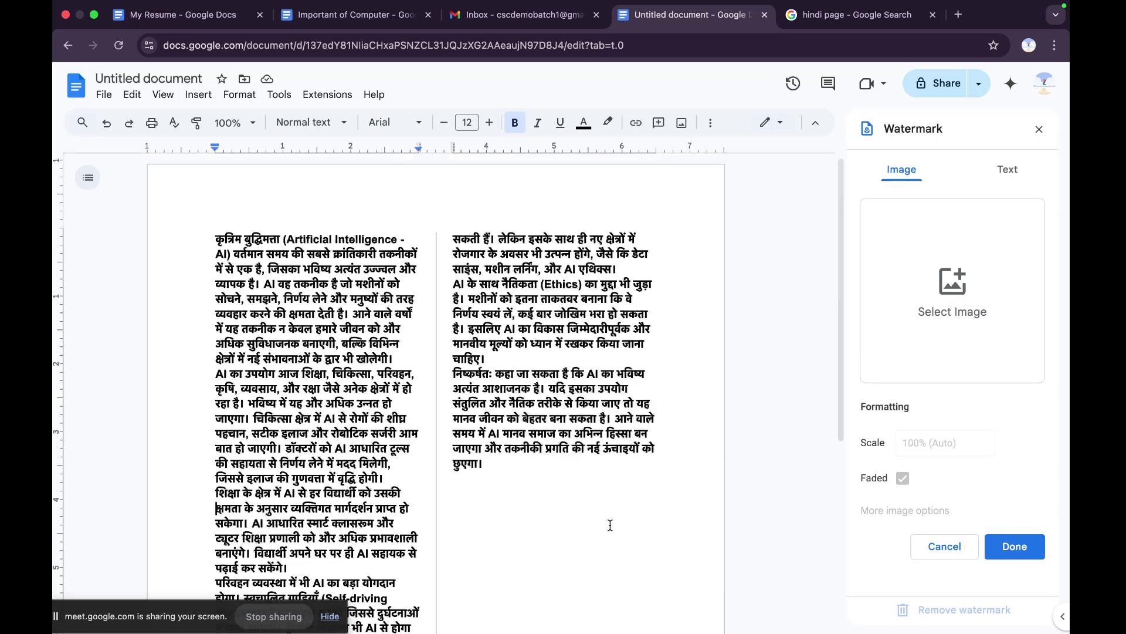
{"action": "left_click", "coordinate": [957, 286]}
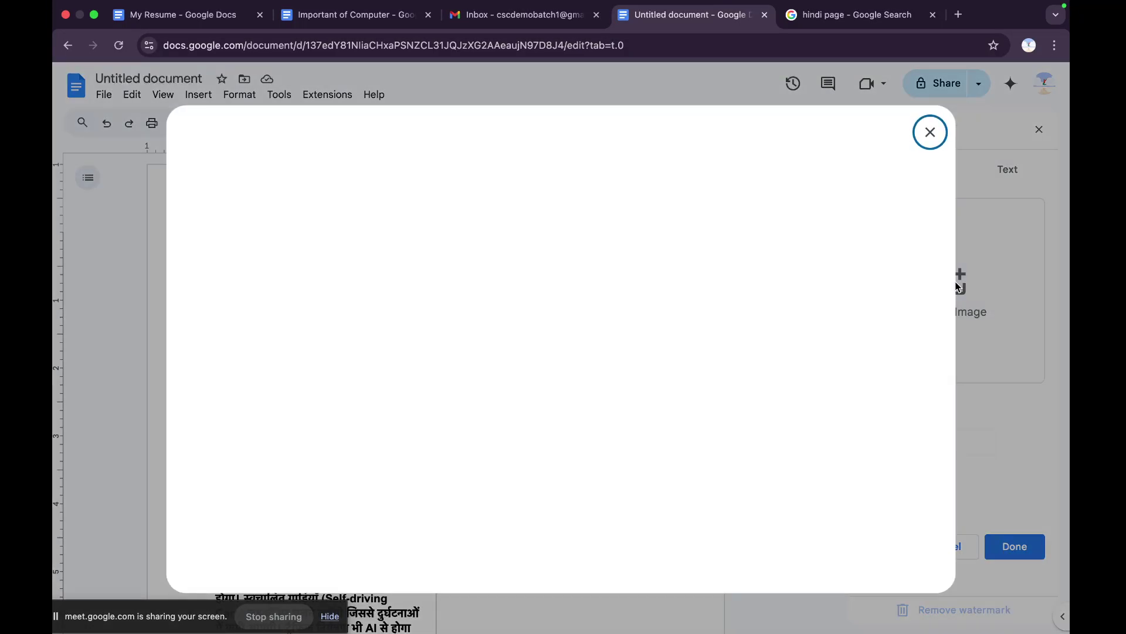
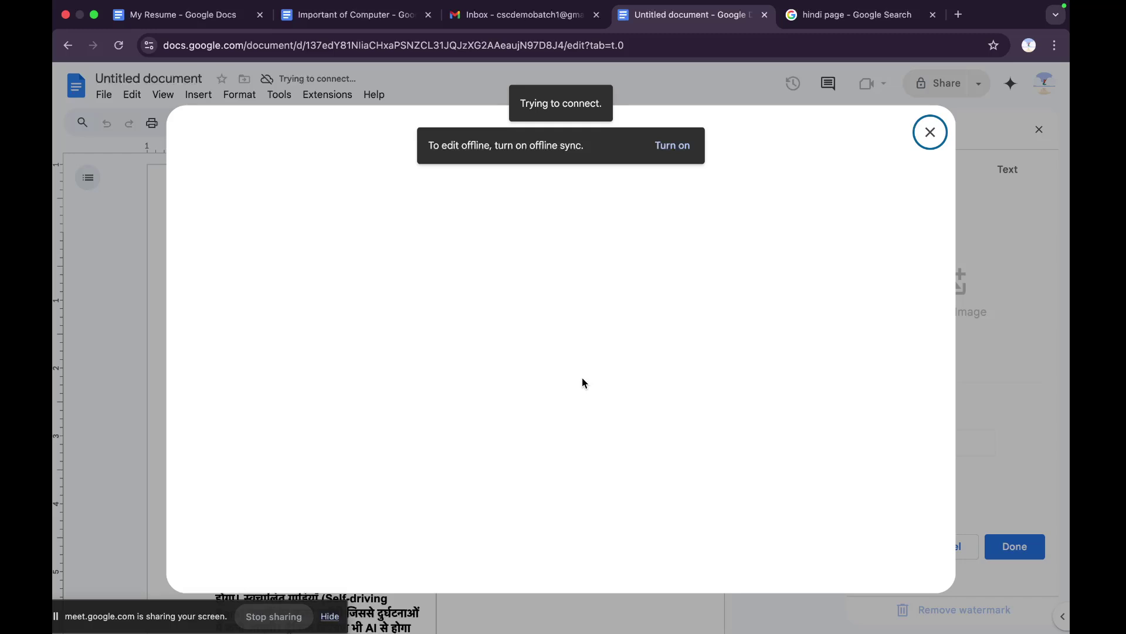
{"action": "left_click", "coordinate": [679, 151]}
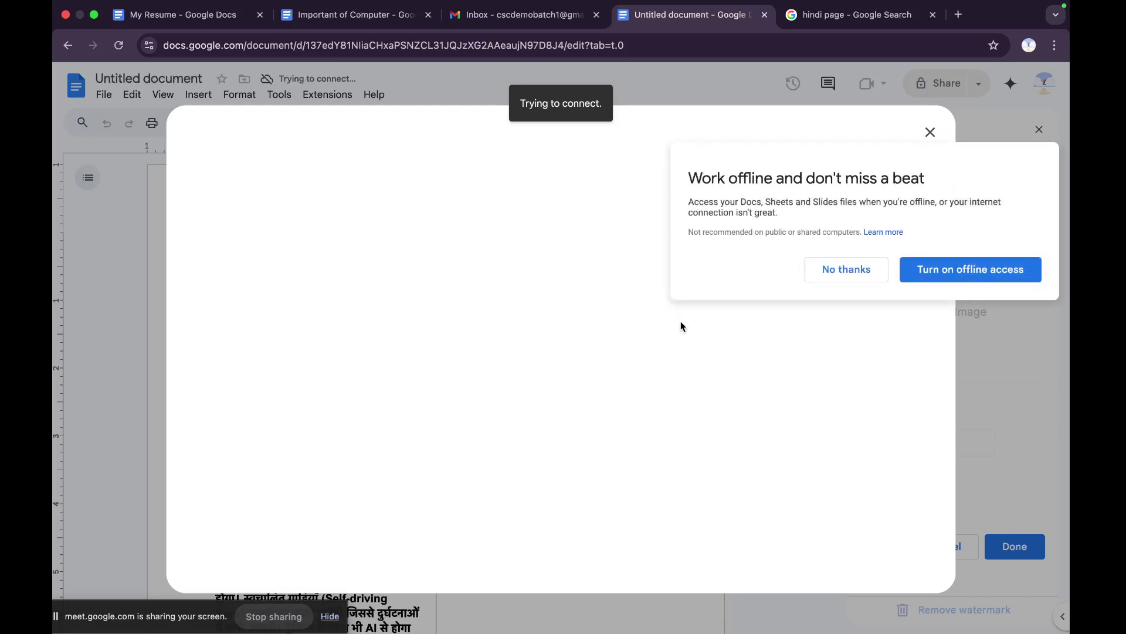
{"action": "left_click", "coordinate": [919, 271]}
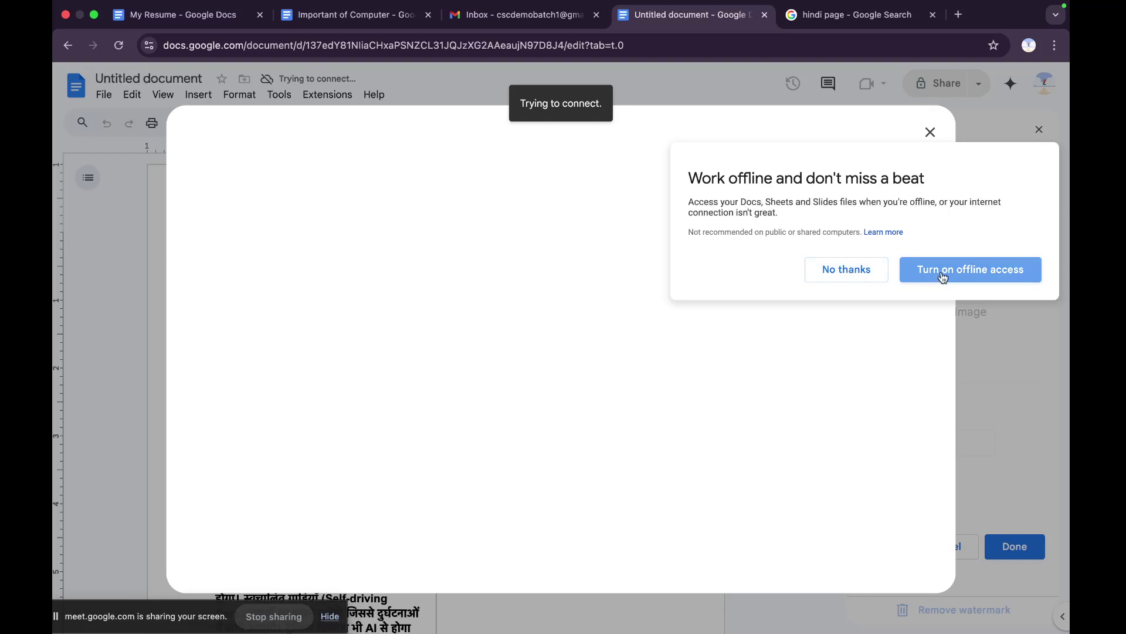
{"action": "left_click", "coordinate": [991, 244]}
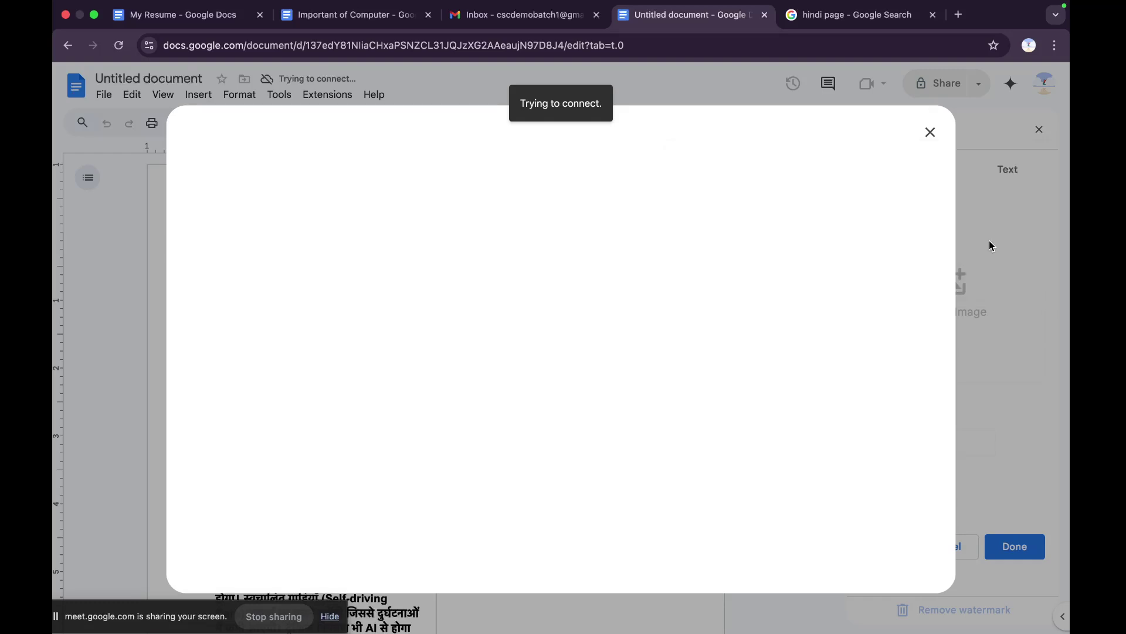
{"action": "left_click", "coordinate": [930, 132]}
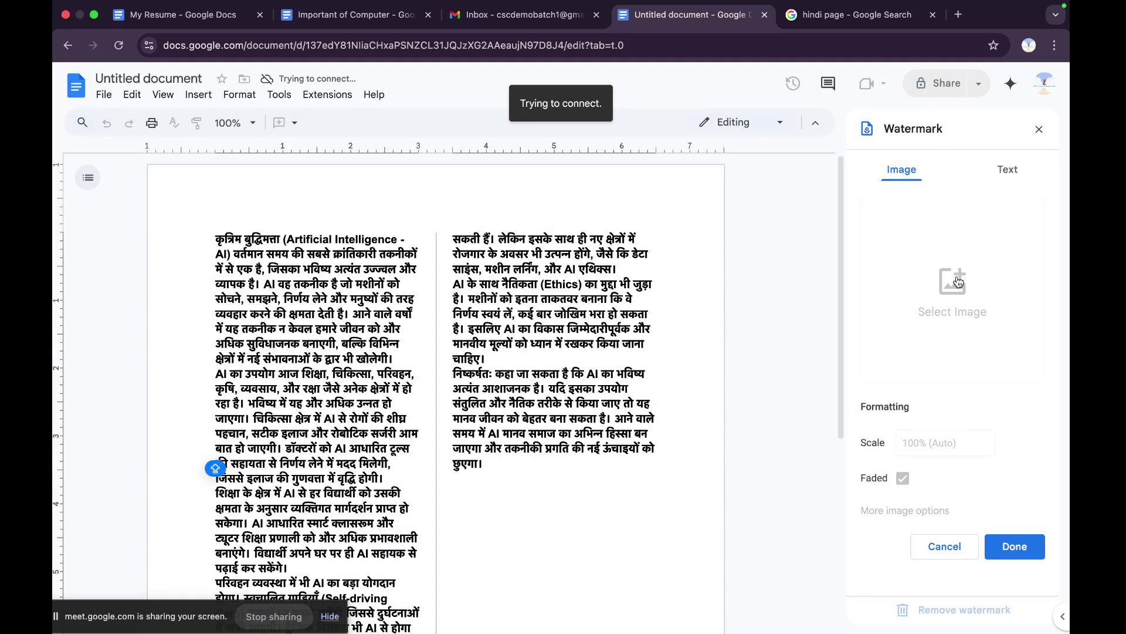
- Review the text and image watermark options, and close the watermark settings
{"action": "left_click", "coordinate": [1006, 174]}
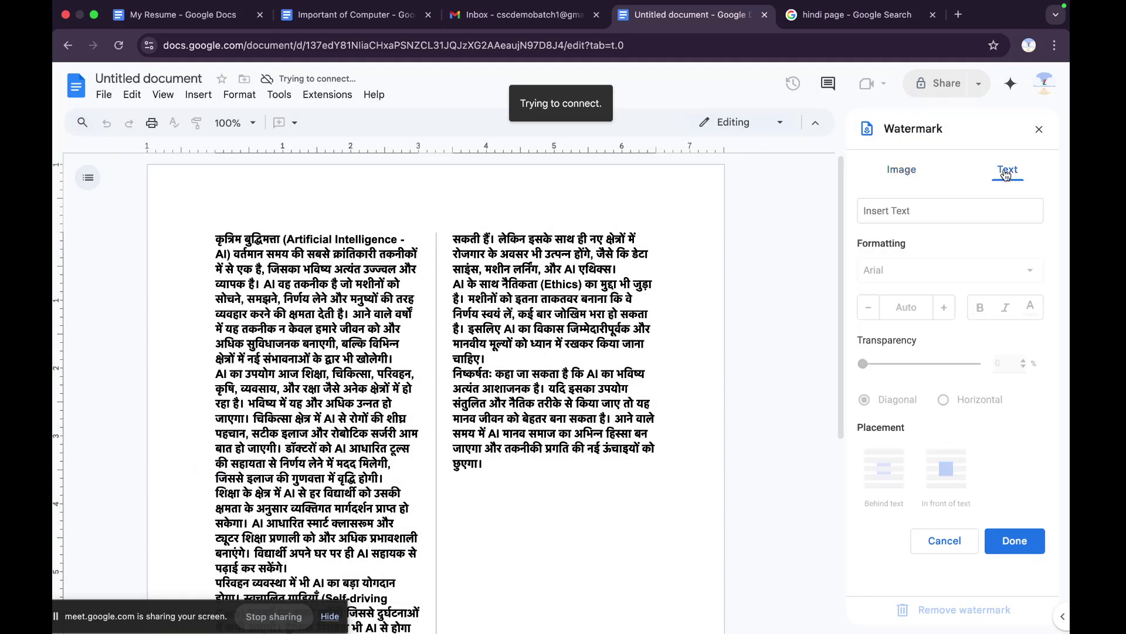
{"action": "left_click", "coordinate": [907, 173]}
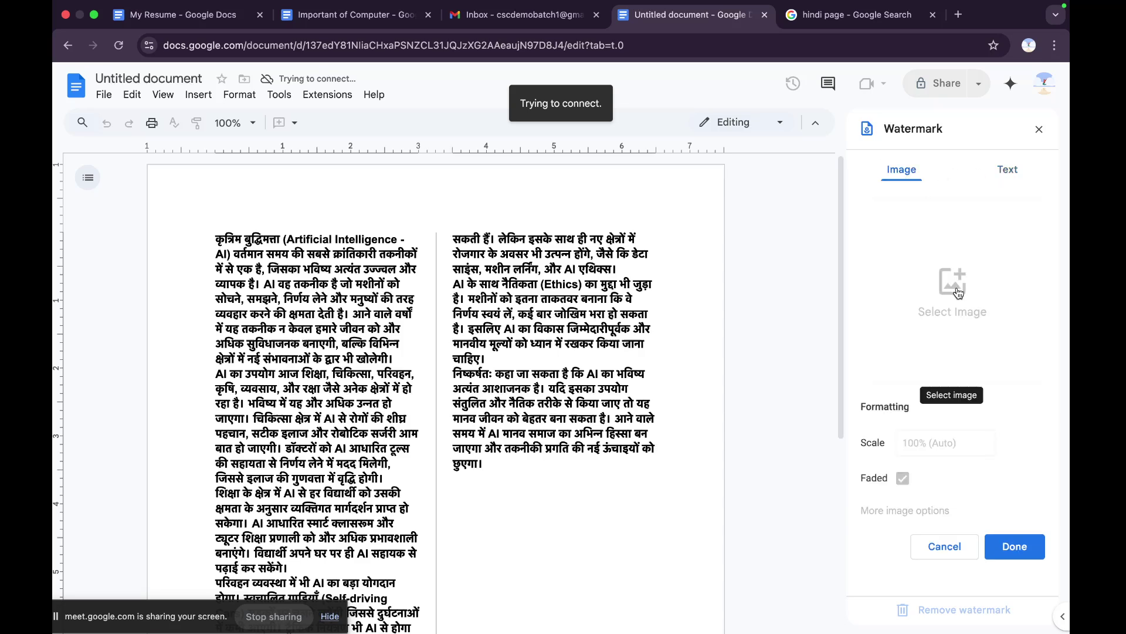
{"action": "left_click", "coordinate": [1008, 173]}
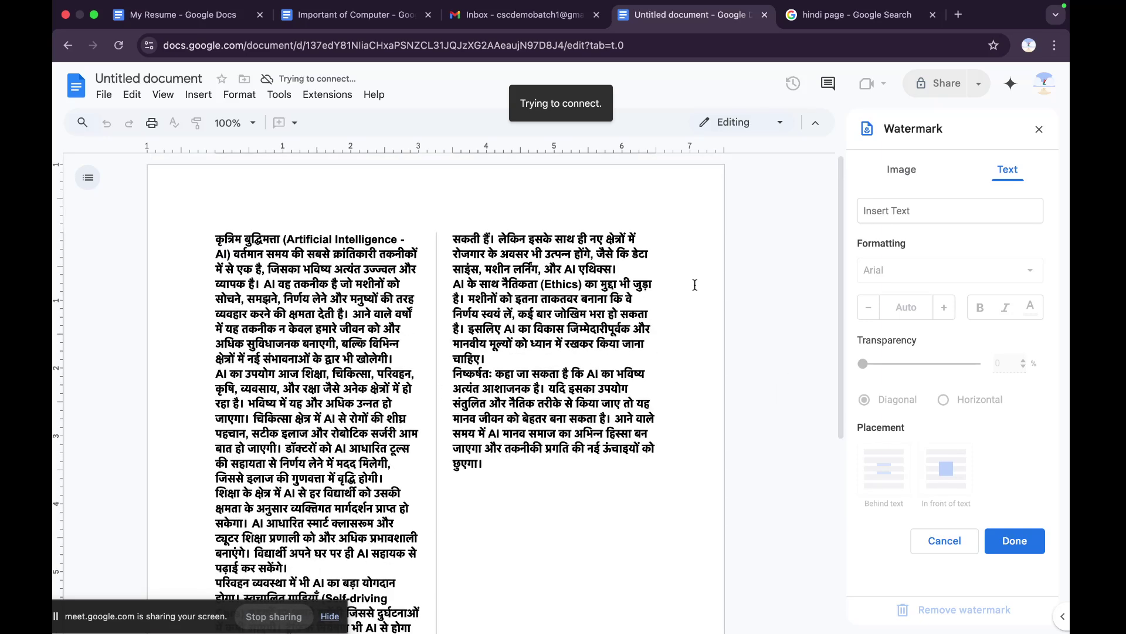
{"action": "left_click", "coordinate": [189, 98]}
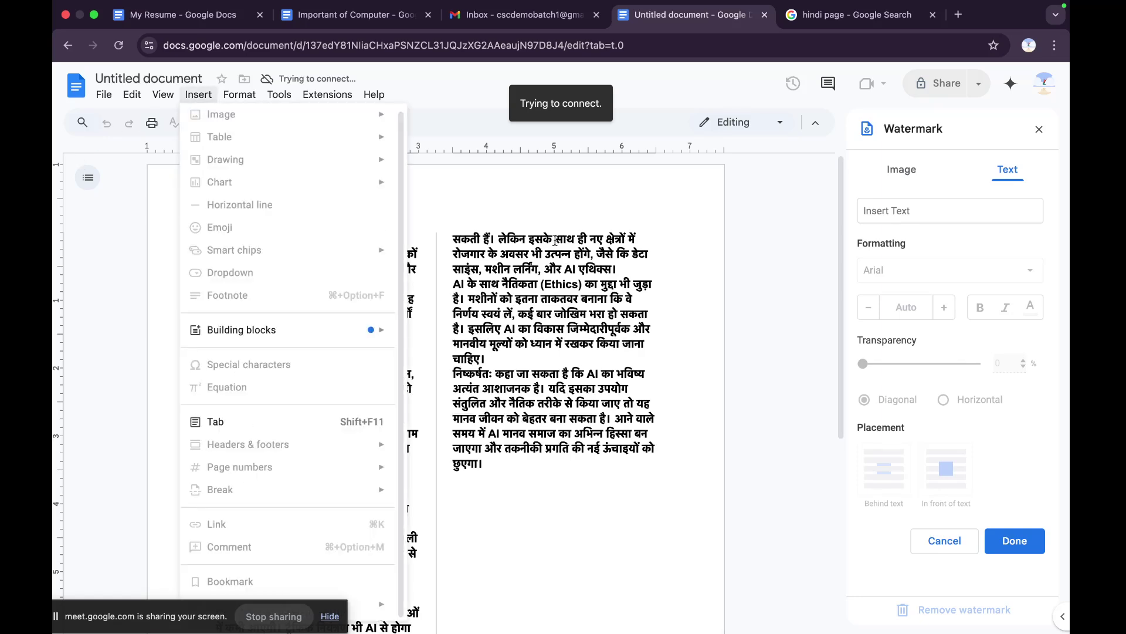
{"action": "left_click", "coordinate": [1039, 129]}
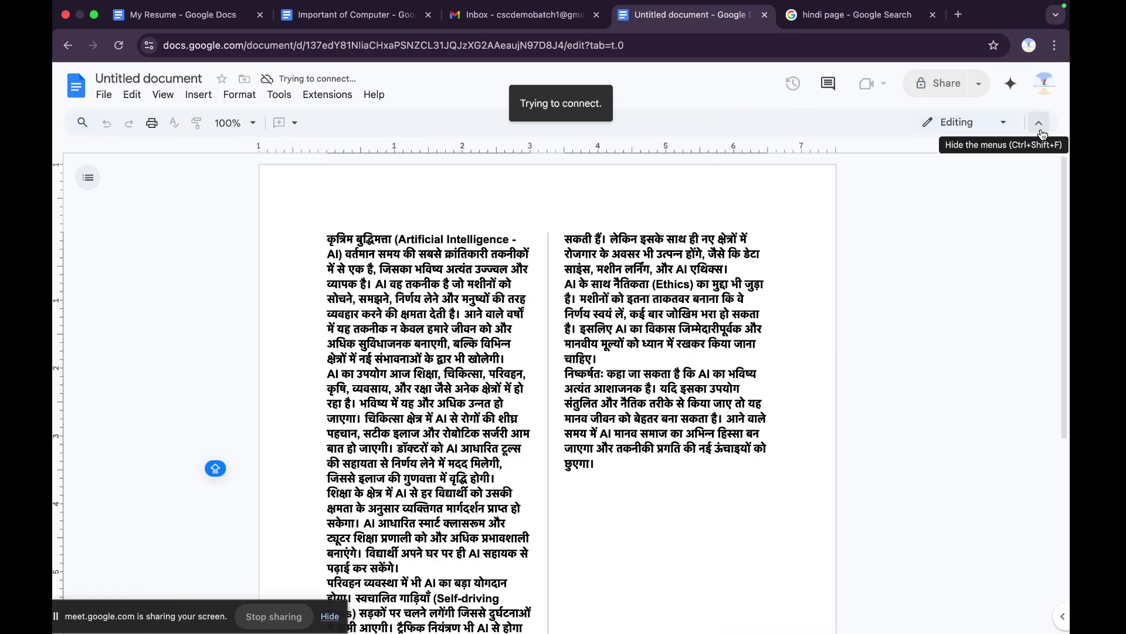
{"action": "left_click", "coordinate": [202, 98]}
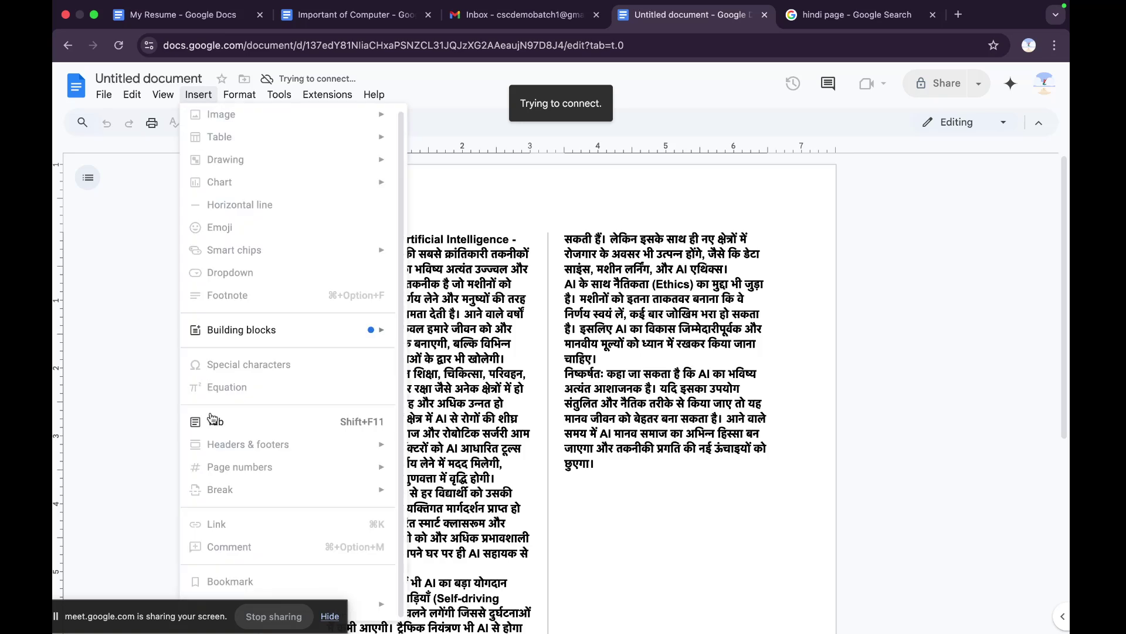
{"action": "left_click", "coordinate": [607, 480]}
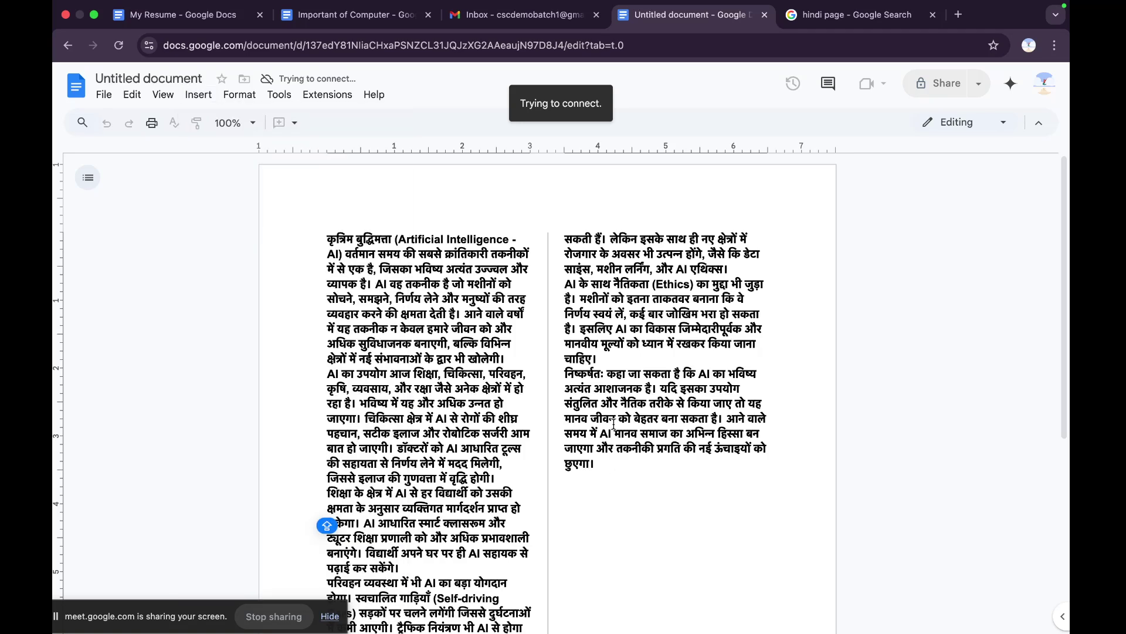
{"action": "scroll", "coordinate": [614, 424], "scroll_direction": "down", "scroll_amount": 5}
{"action": "scroll", "coordinate": [613, 424], "scroll_direction": "up", "scroll_amount": 5}
{"action": "left_click", "coordinate": [200, 98]}
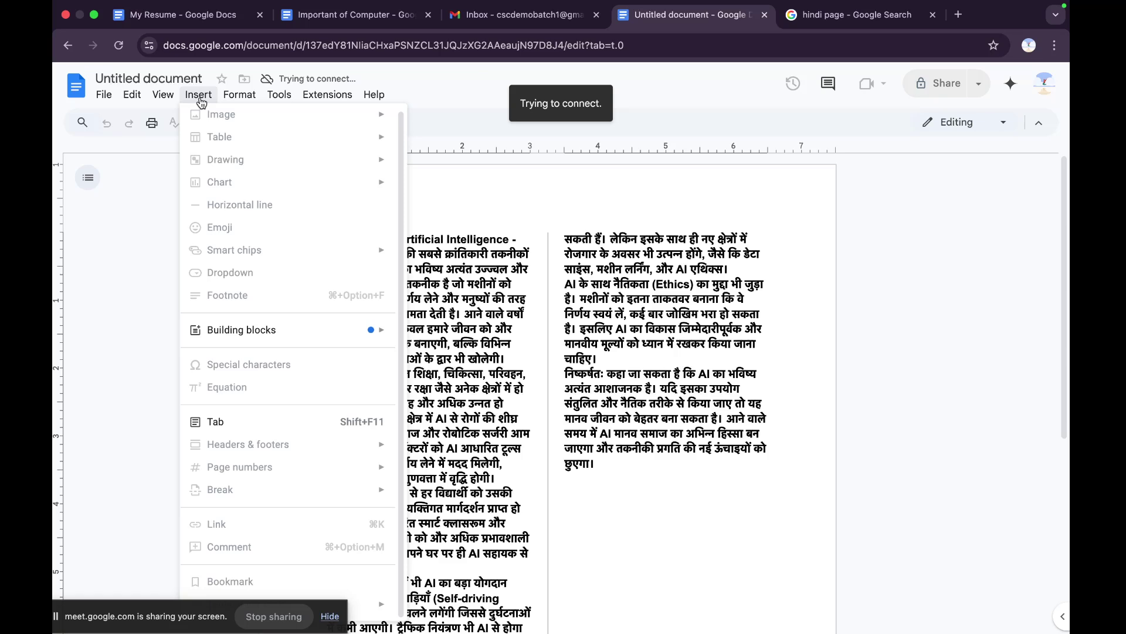
- Try to reload the untitled document's page to restore the connection
{"action": "left_click", "coordinate": [119, 47]}
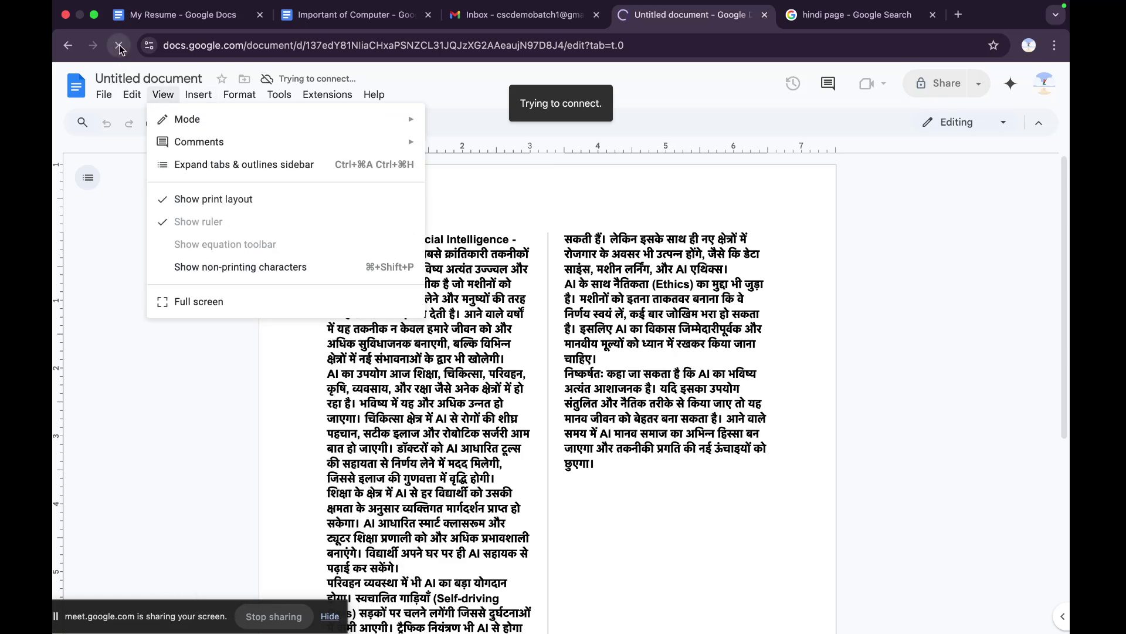
{"action": "left_click", "coordinate": [239, 95]}
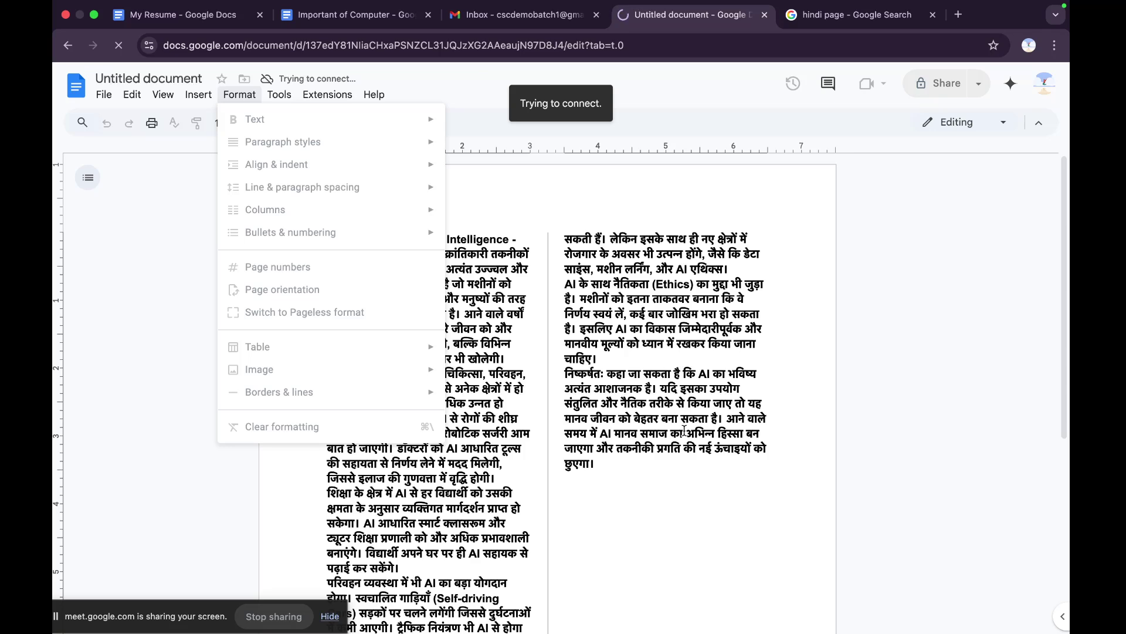
{"action": "left_click", "coordinate": [569, 207]}
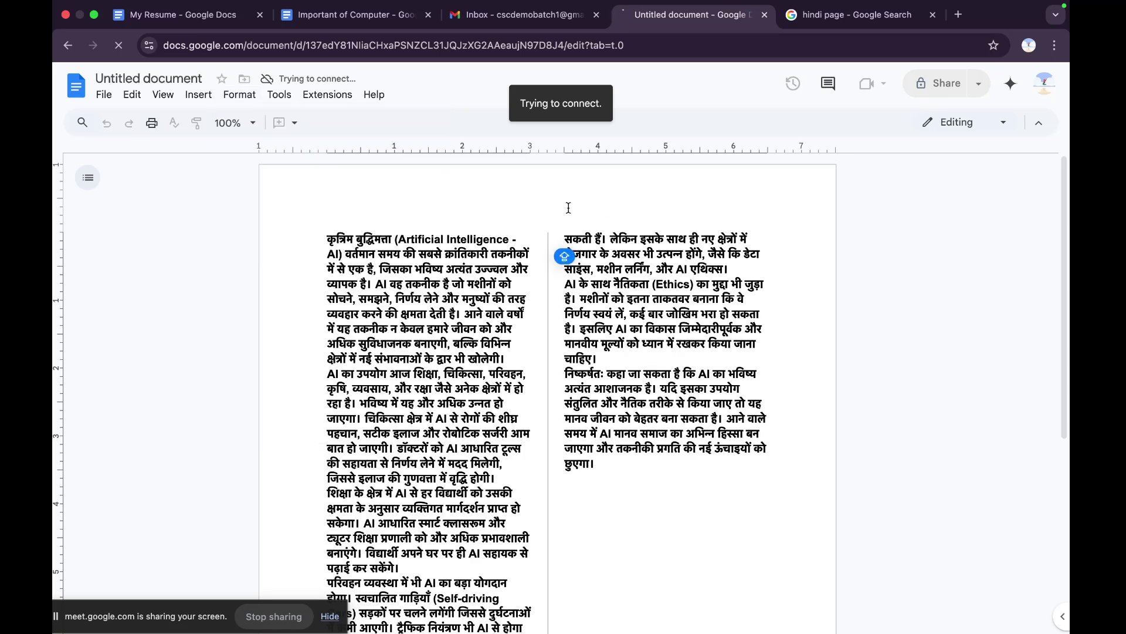
- Check the computer's Wi-Fi status and the overview of open desktops, and return to the untitled document
{"action": "mouse_move", "coordinate": [958, 7]}
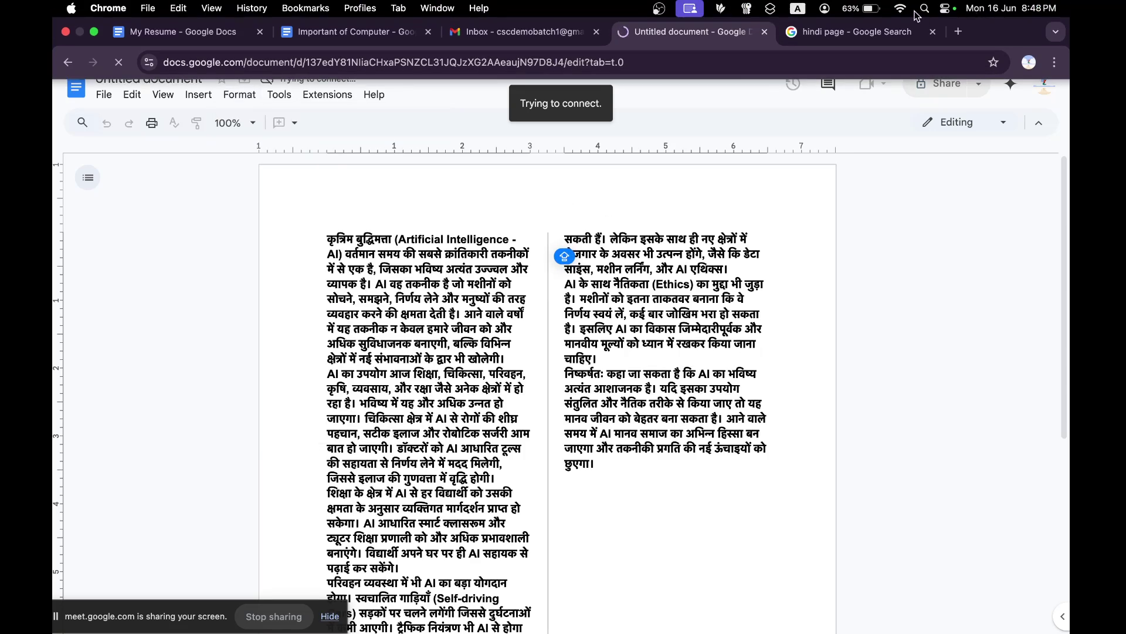
{"action": "left_click", "coordinate": [946, 8]}
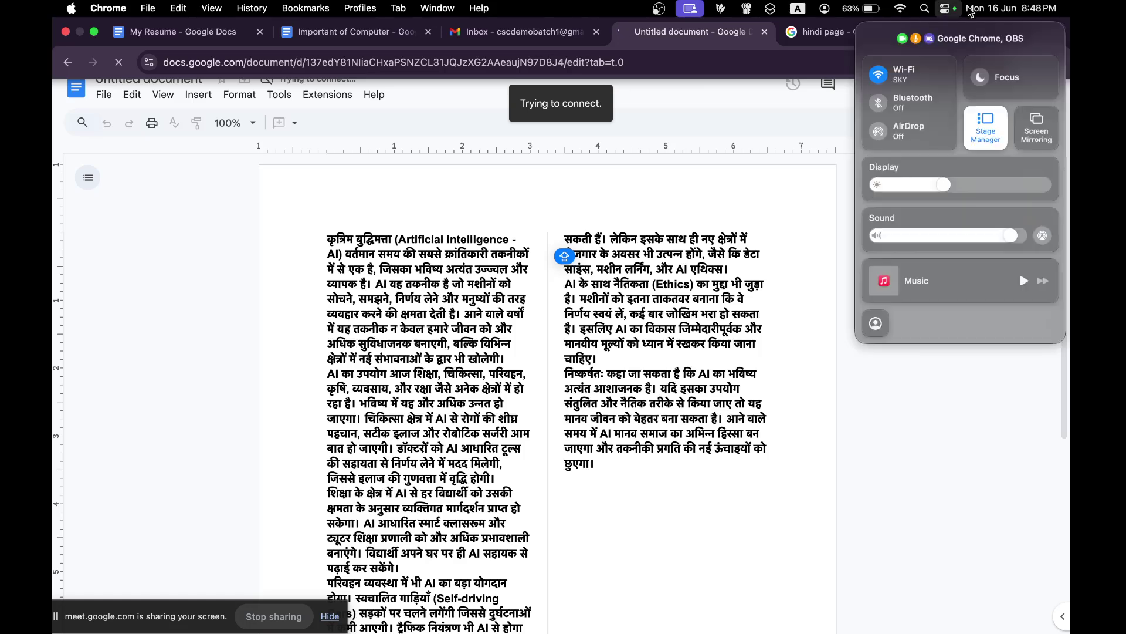
{"action": "left_click", "coordinate": [771, 203]}
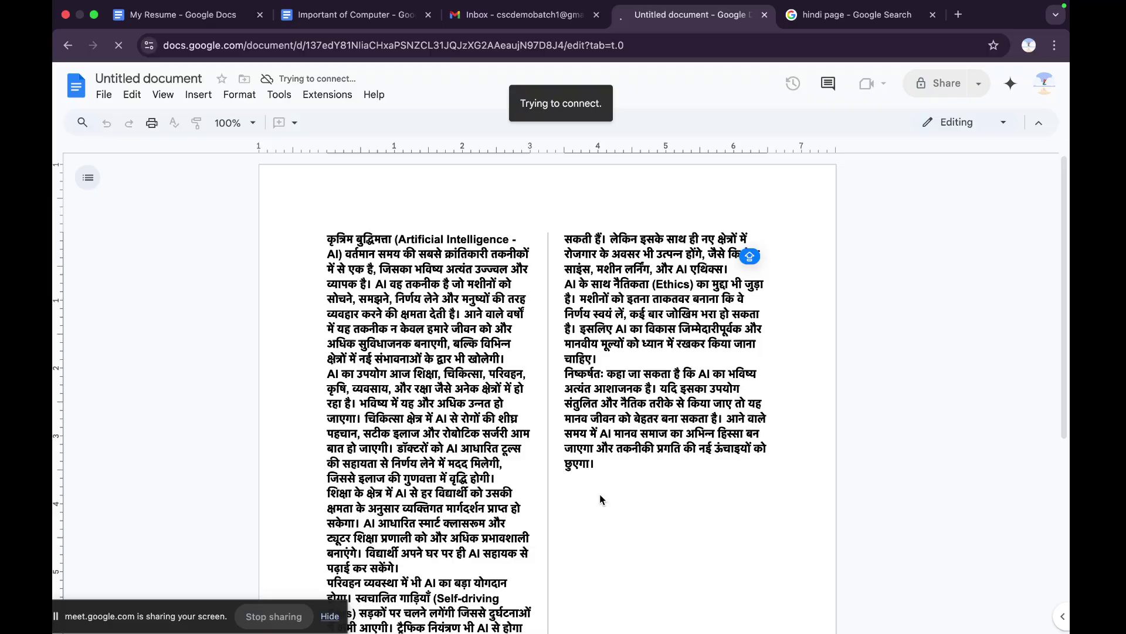
{"action": "key", "text": "ctrl+Up"}
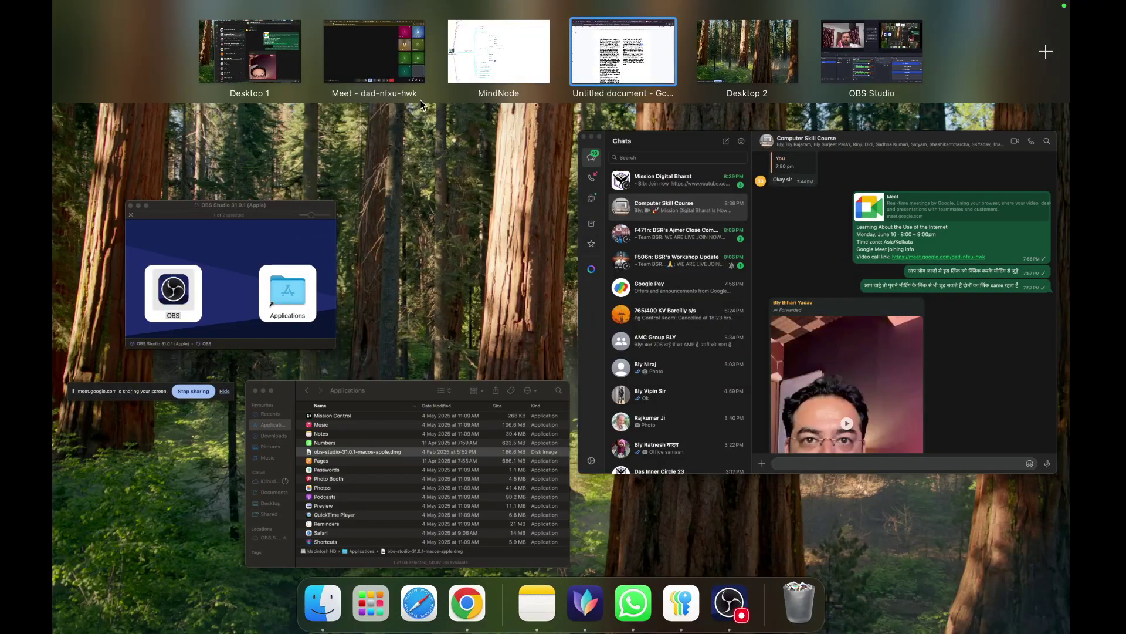
{"action": "left_click", "coordinate": [641, 67]}
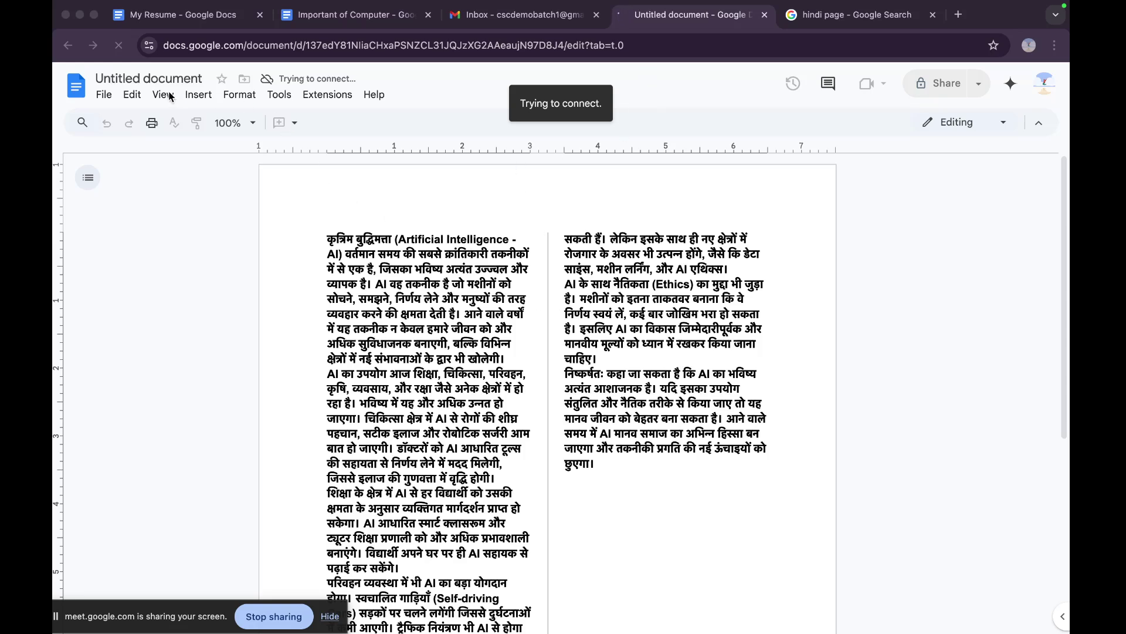
- View the Gmail inbox, return to the untitled document and stop its page from loading
{"action": "left_click", "coordinate": [556, 14]}
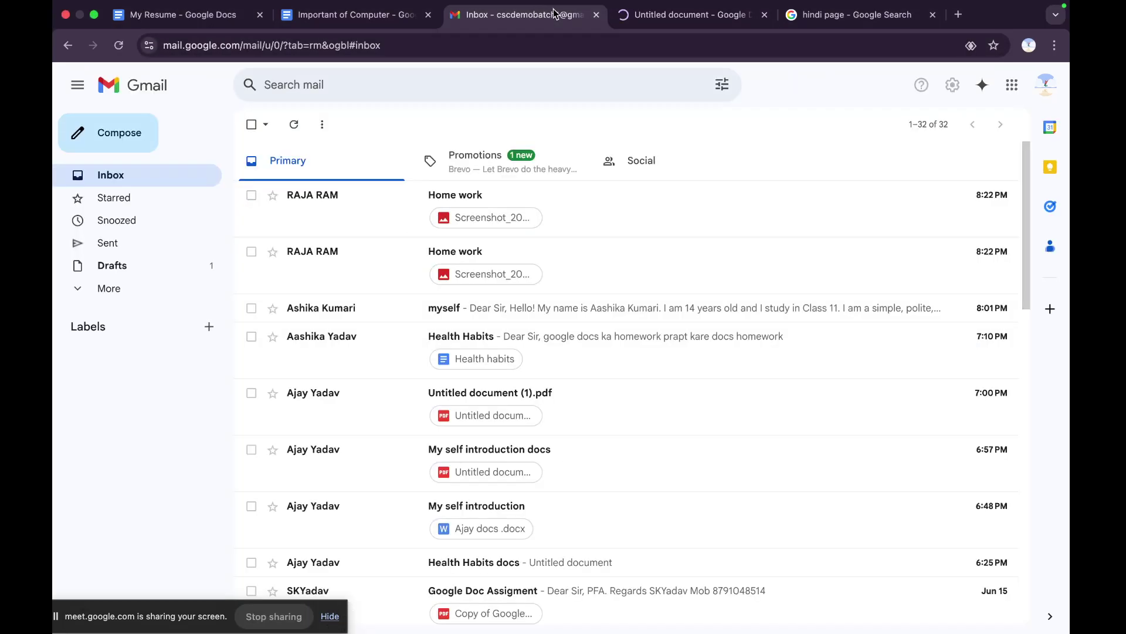
{"action": "left_click", "coordinate": [674, 12]}
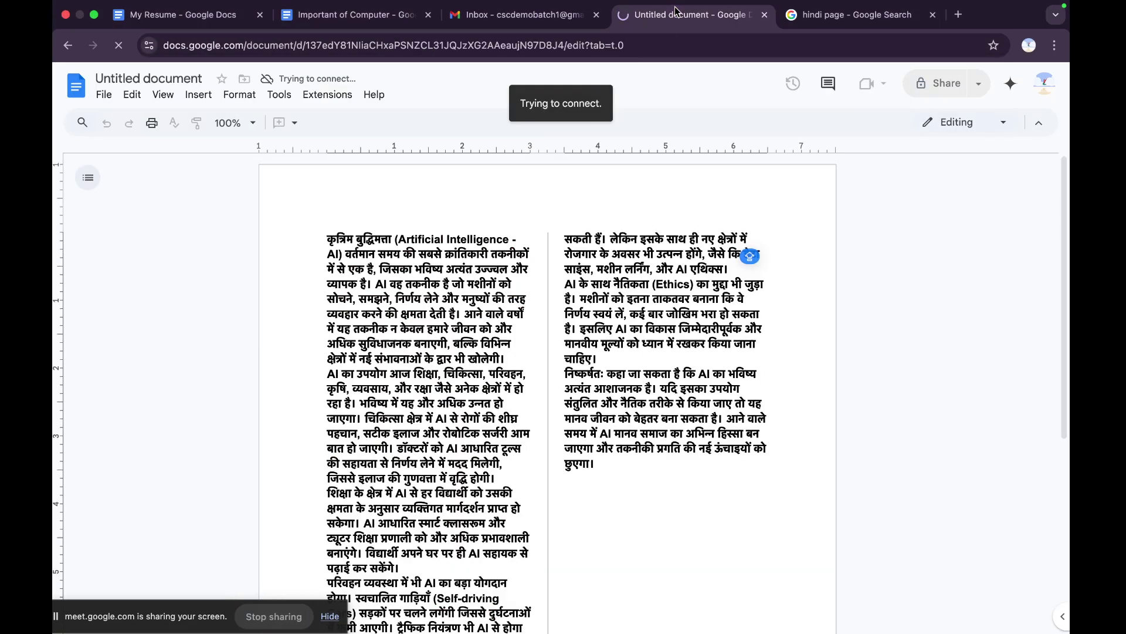
{"action": "left_click", "coordinate": [118, 47]}
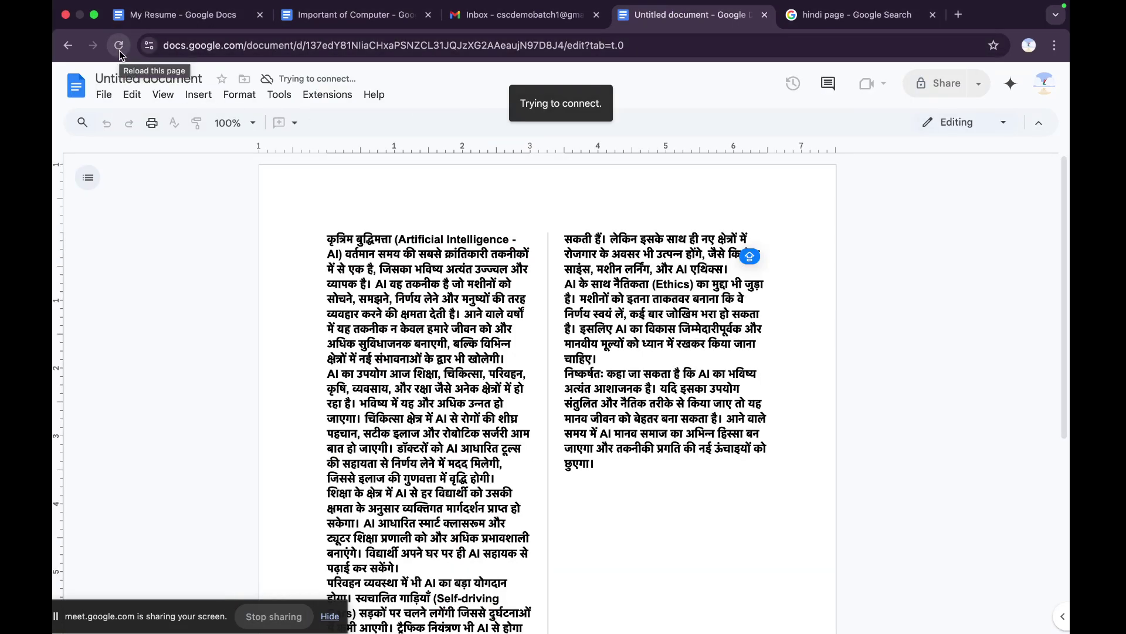
- Reload the untitled document's page, and switch to the Google Meet call to stop presenting
{"action": "left_click", "coordinate": [119, 54]}
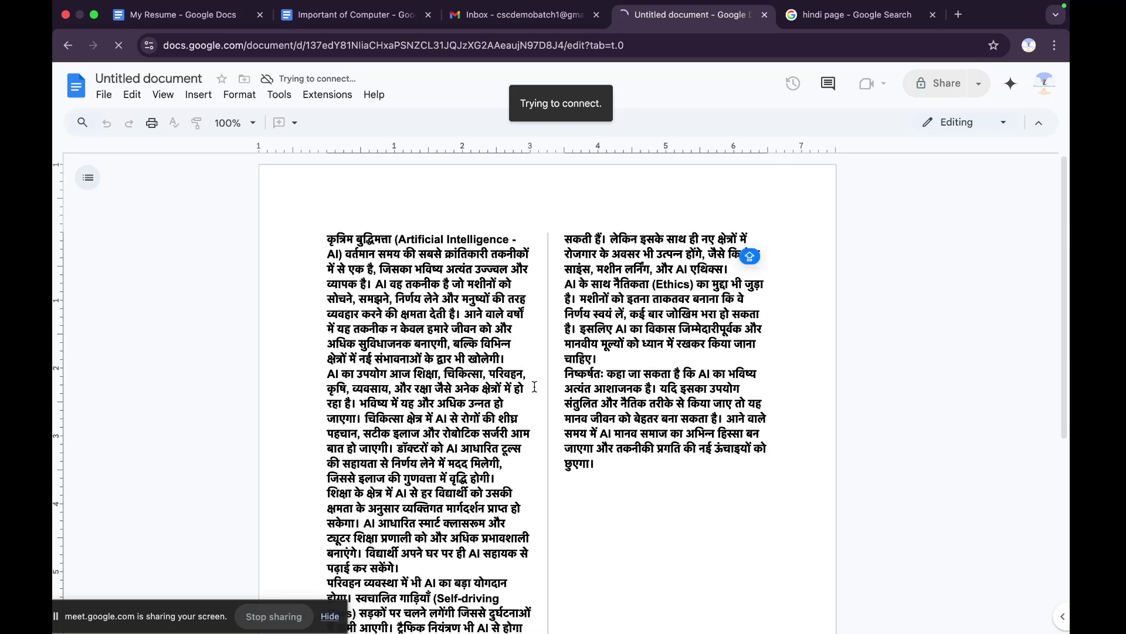
{"action": "left_click_drag", "start_coordinate": [206, 613], "coordinate": [313, 598]}
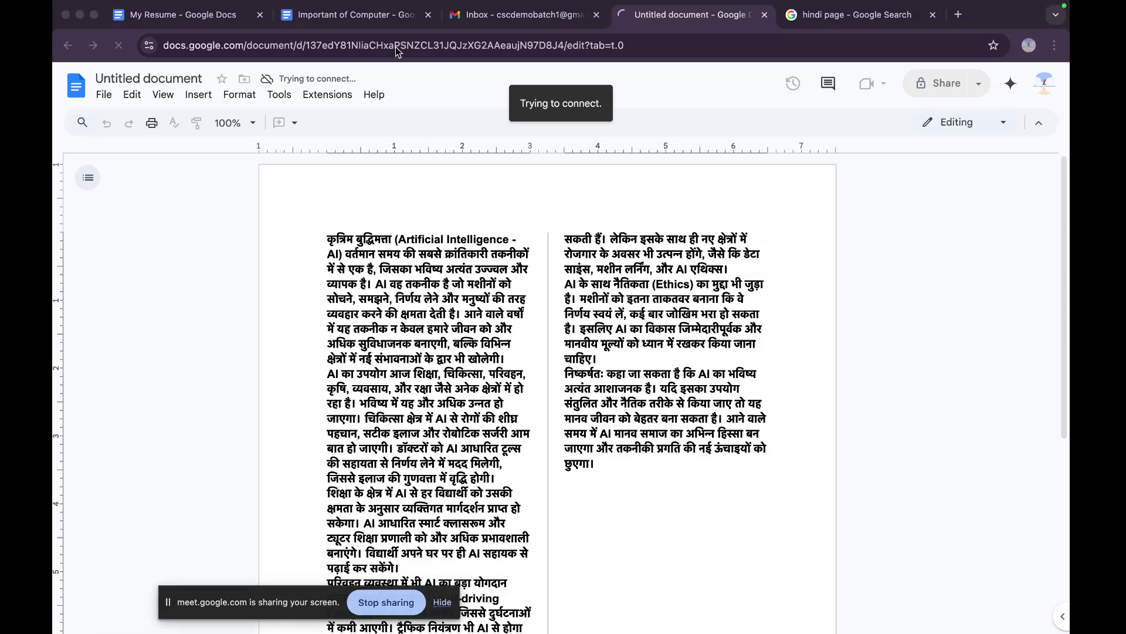
{"action": "key", "text": "ctrl+Up"}
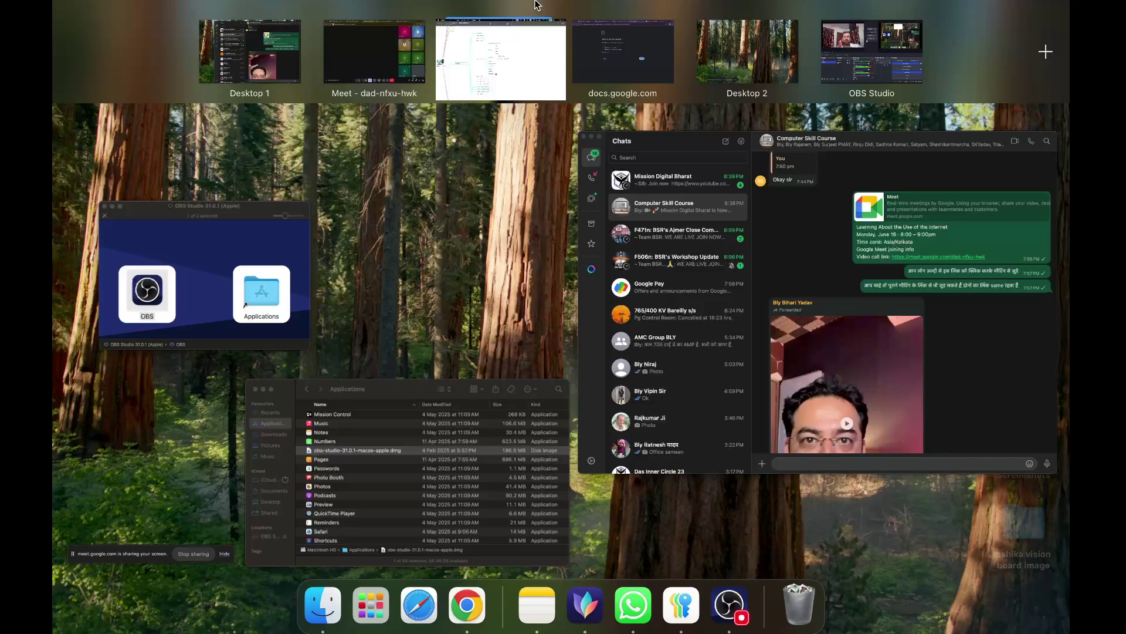
{"action": "left_click", "coordinate": [375, 54]}
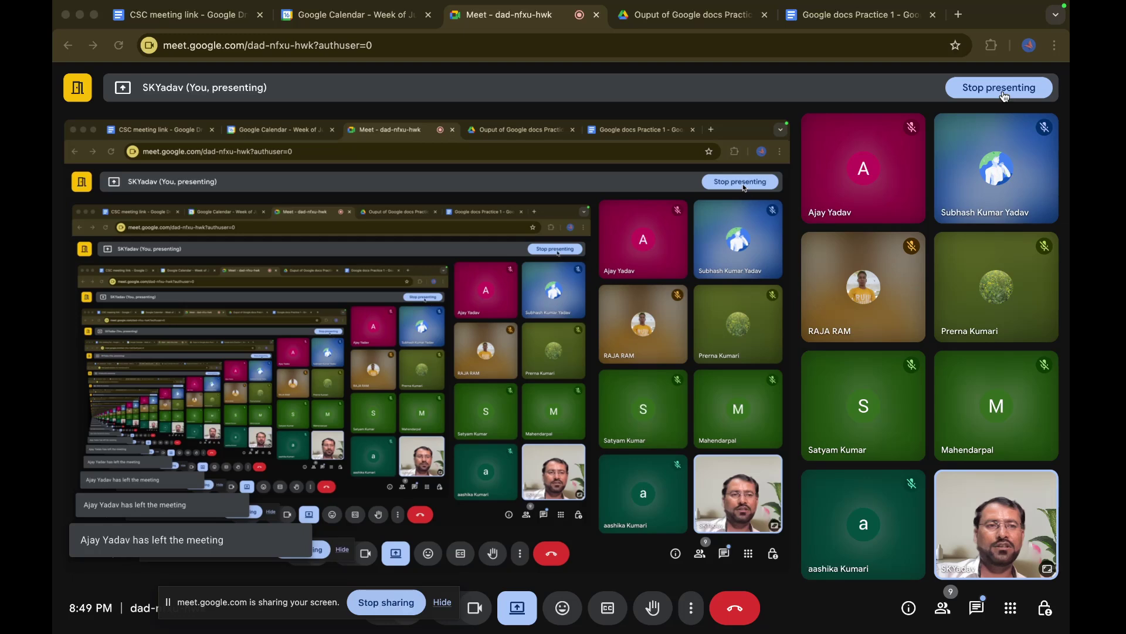
{"action": "left_click", "coordinate": [1001, 88]}
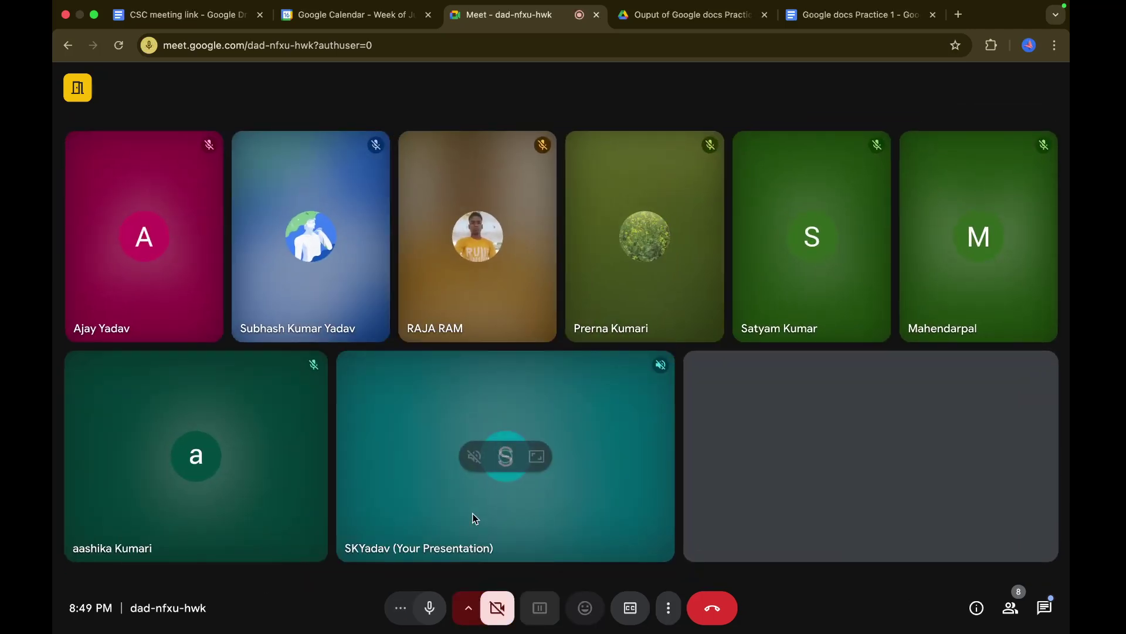
- Turn the camera on in the call and reload the meeting page
{"action": "left_click", "coordinate": [501, 609]}
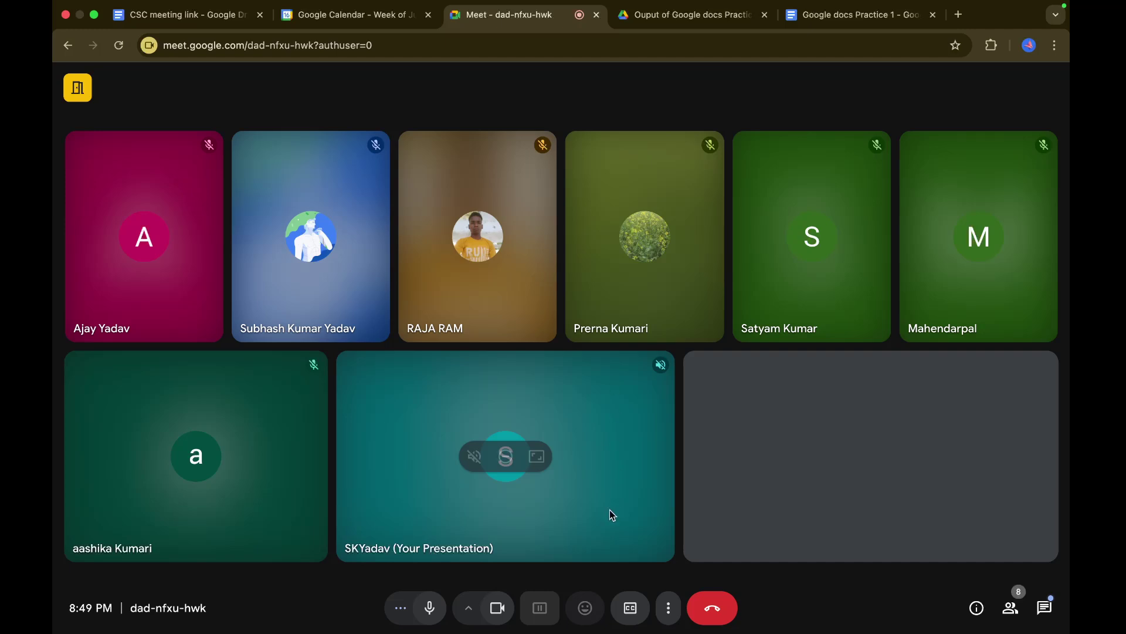
{"action": "left_click", "coordinate": [119, 47]}
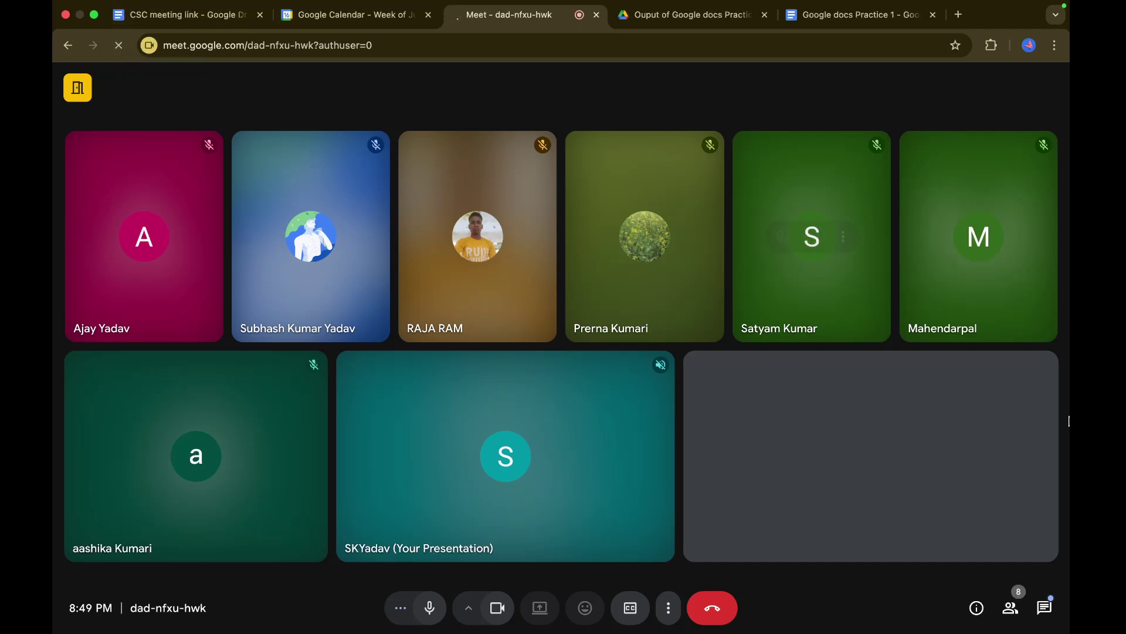
{"action": "left_click", "coordinate": [1045, 607]}
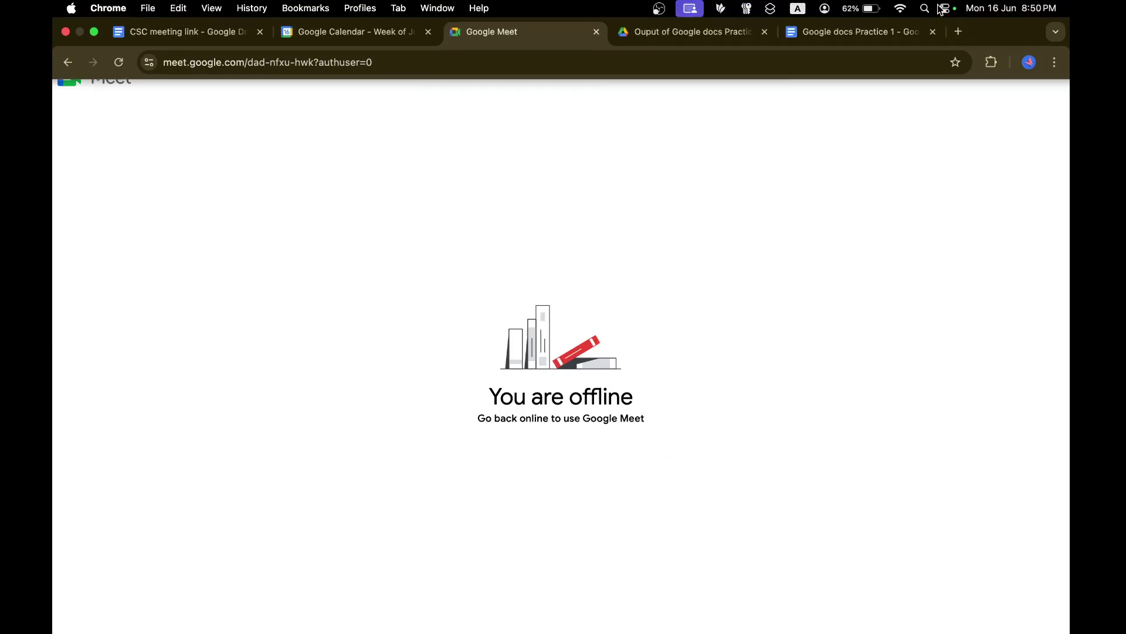
- Turn the computer's Wi-Fi off and on again, and reconnect to the SKY network
{"action": "left_click", "coordinate": [945, 9]}
{"action": "left_click", "coordinate": [919, 73]}
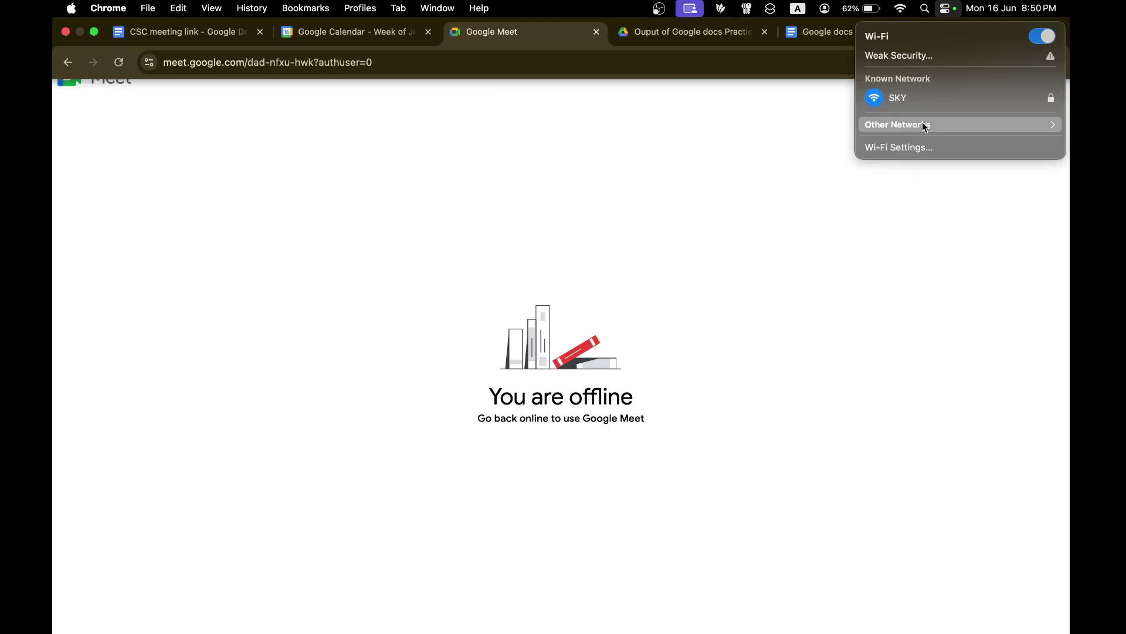
{"action": "left_click", "coordinate": [1050, 36]}
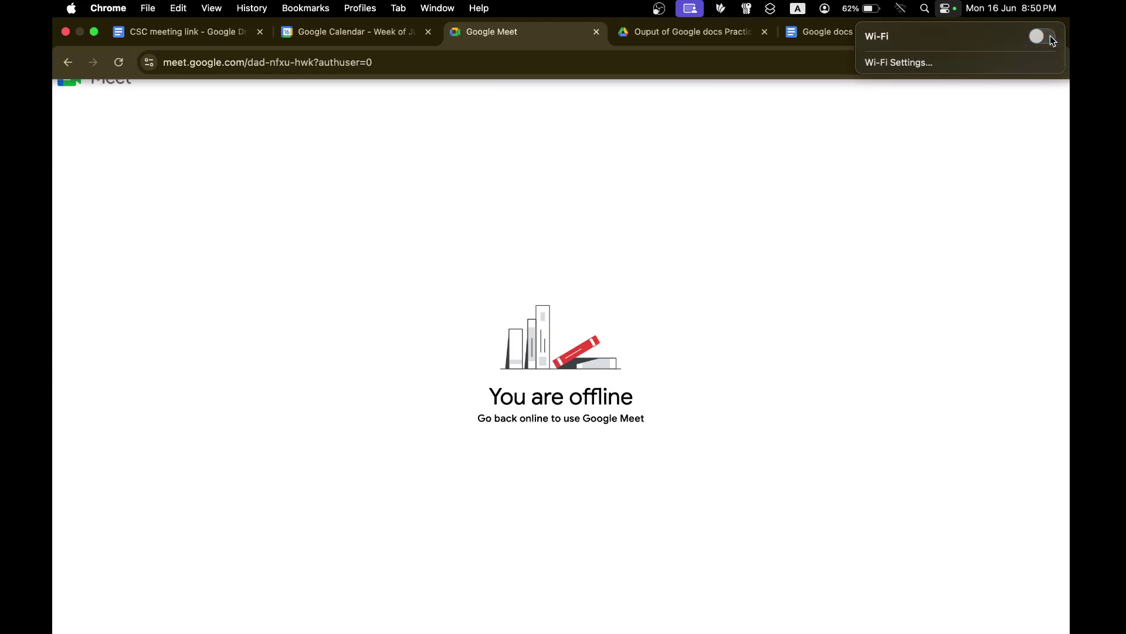
{"action": "left_click", "coordinate": [1036, 38]}
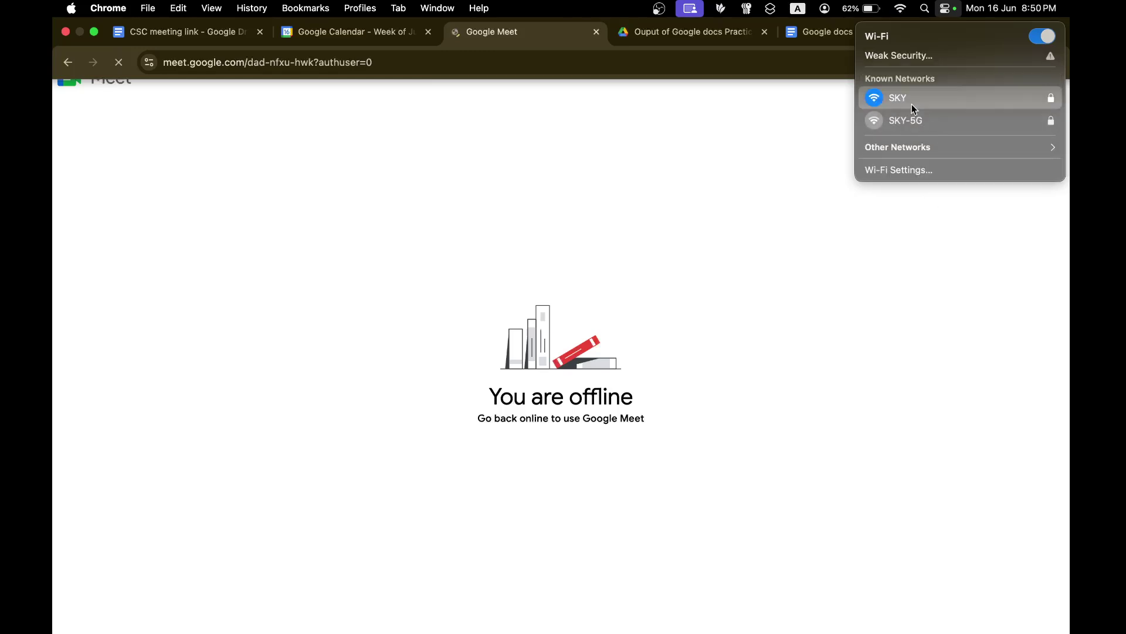
{"action": "left_click", "coordinate": [913, 107]}
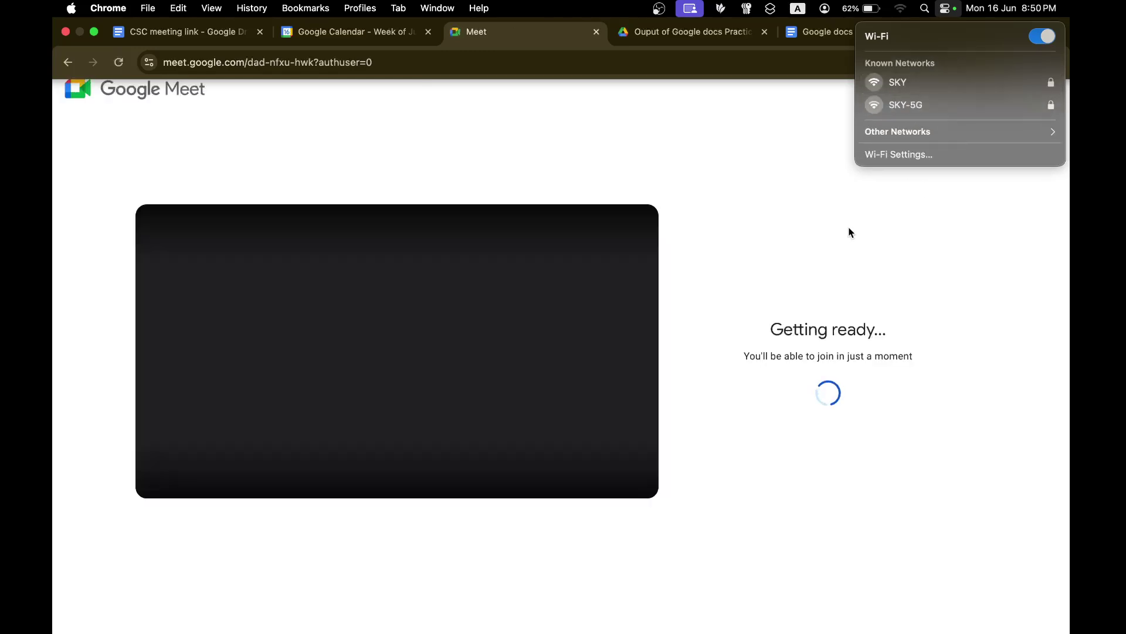
{"action": "left_click", "coordinate": [888, 87]}
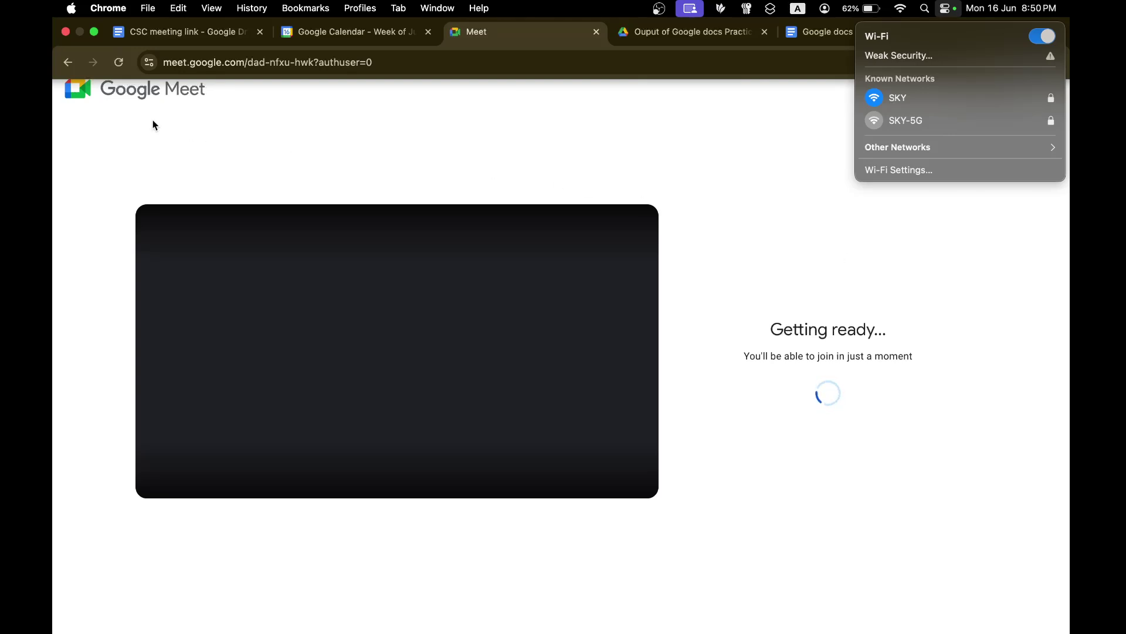
- Rejoin the call from the reloaded meeting page and unmute the microphone
{"action": "left_click", "coordinate": [117, 63]}
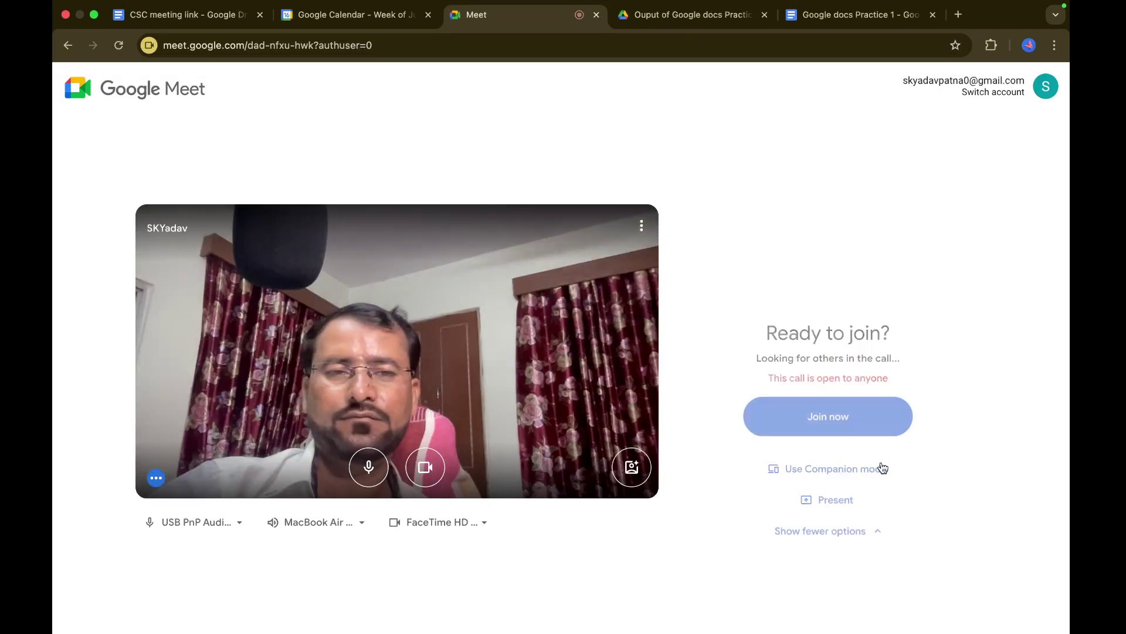
{"action": "left_click", "coordinate": [828, 370]}
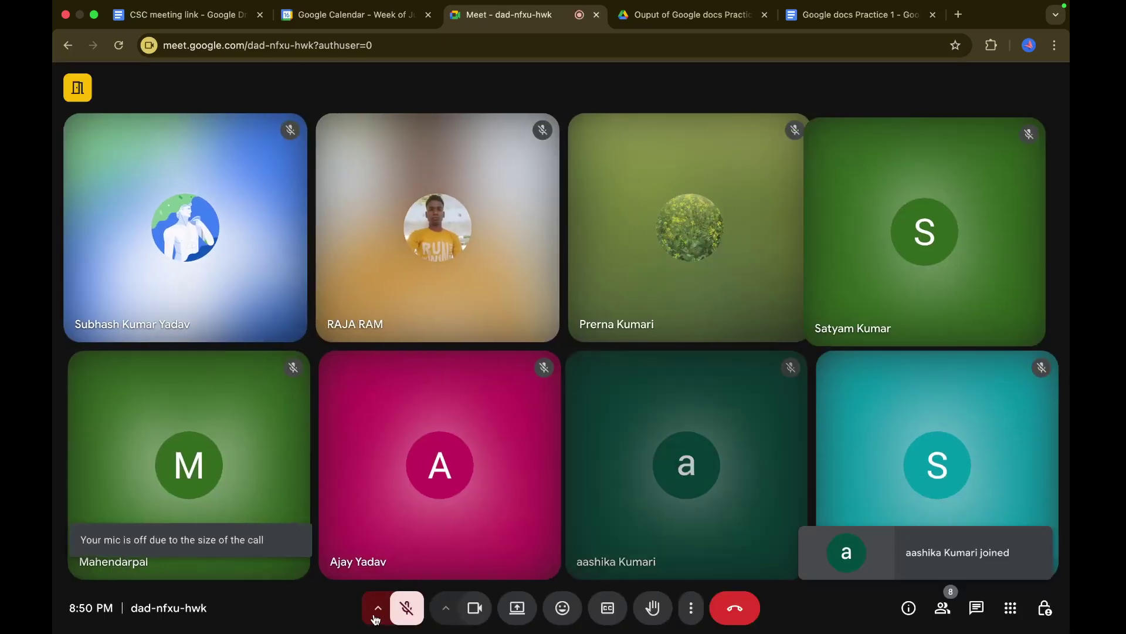
{"action": "left_click", "coordinate": [406, 608]}
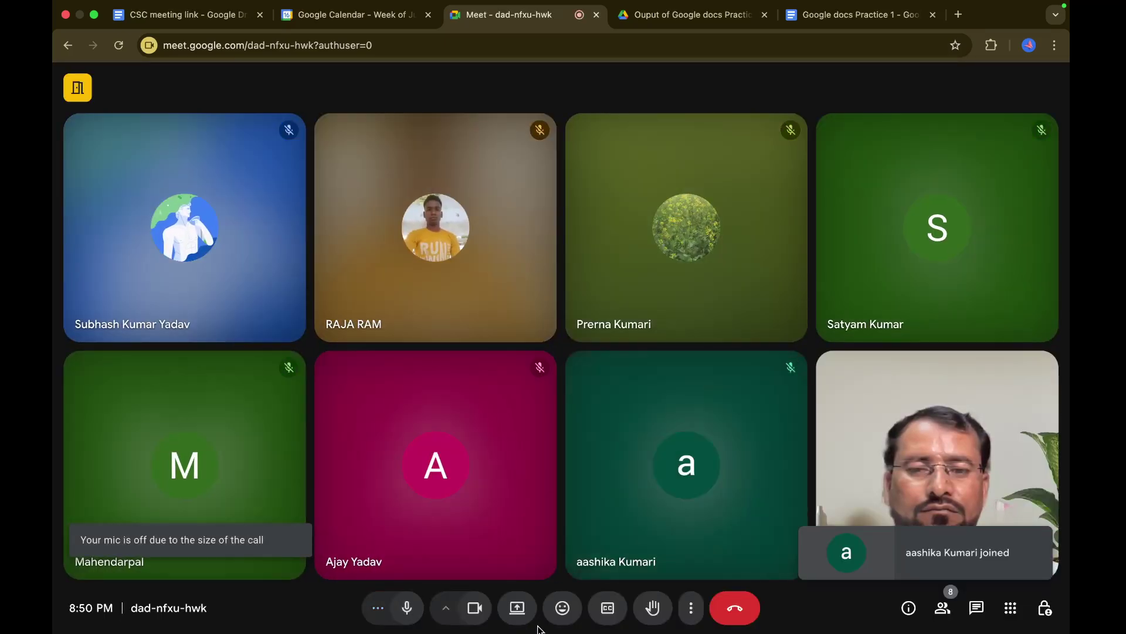
- Present the entire screen in the call and choose to show it despite the infinity mirror
{"action": "left_click", "coordinate": [521, 615]}
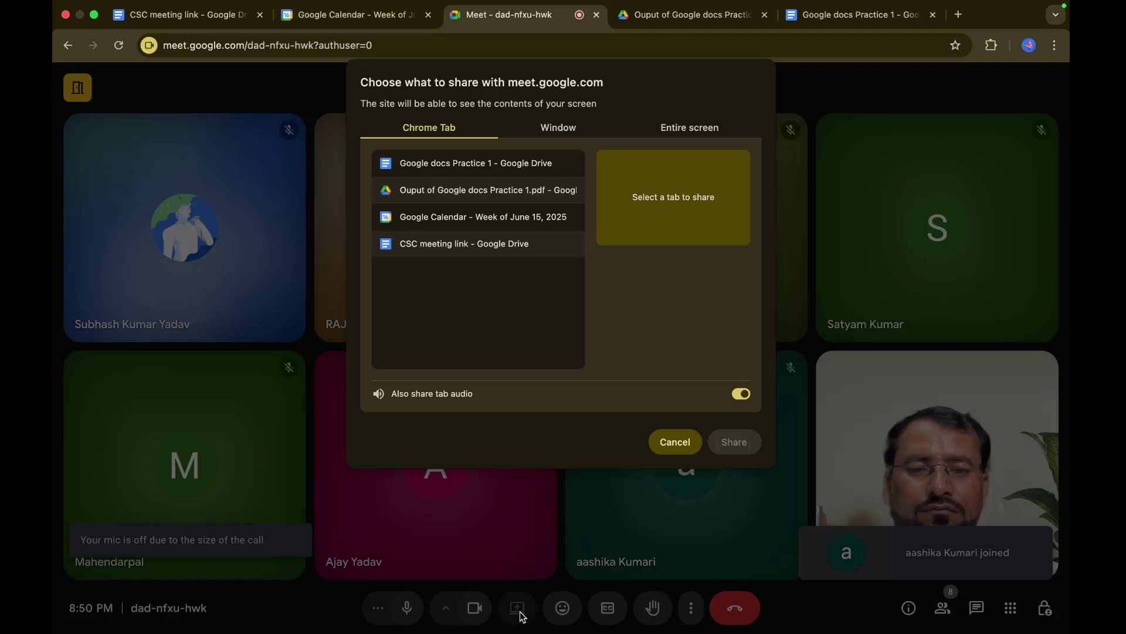
{"action": "left_click", "coordinate": [673, 127]}
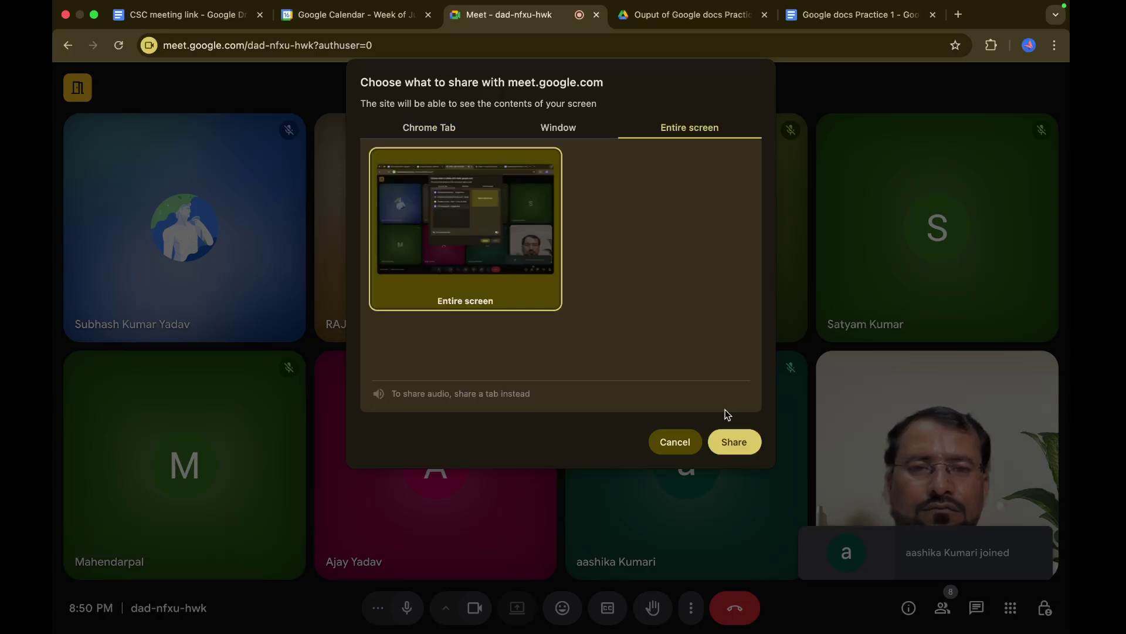
{"action": "left_click", "coordinate": [733, 441]}
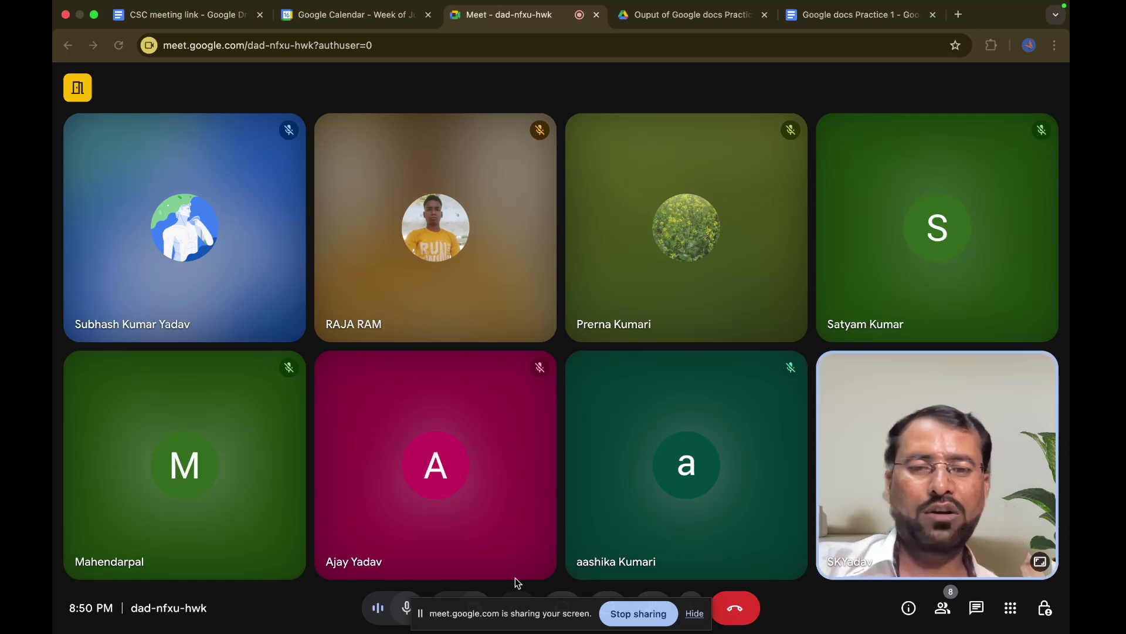
{"action": "left_click_drag", "start_coordinate": [519, 612], "coordinate": [173, 611]}
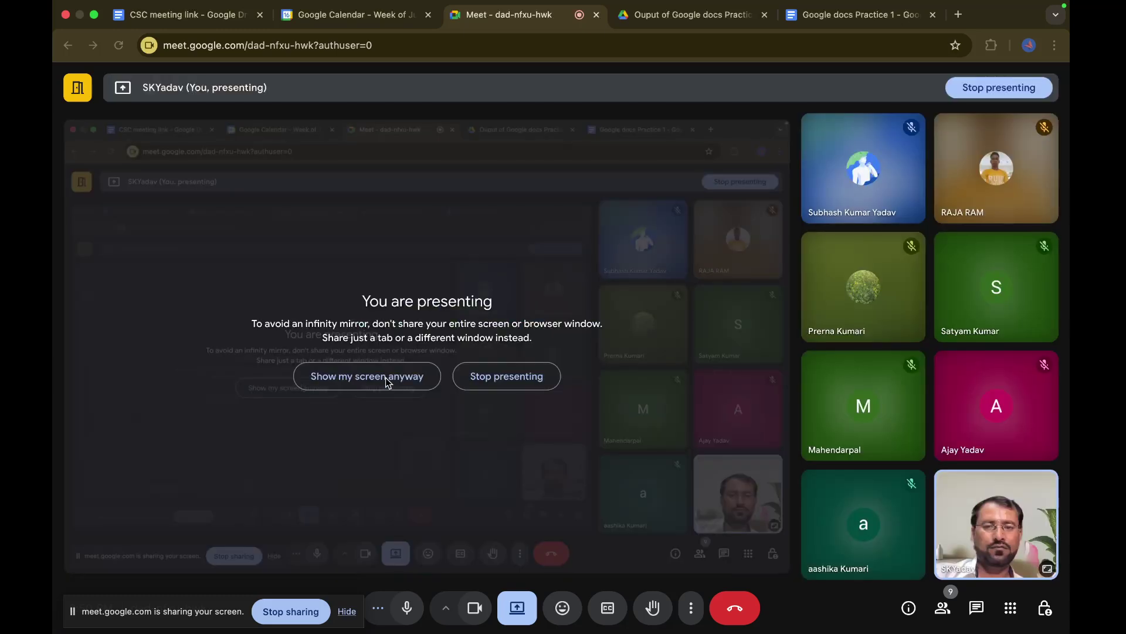
{"action": "left_click", "coordinate": [384, 378]}
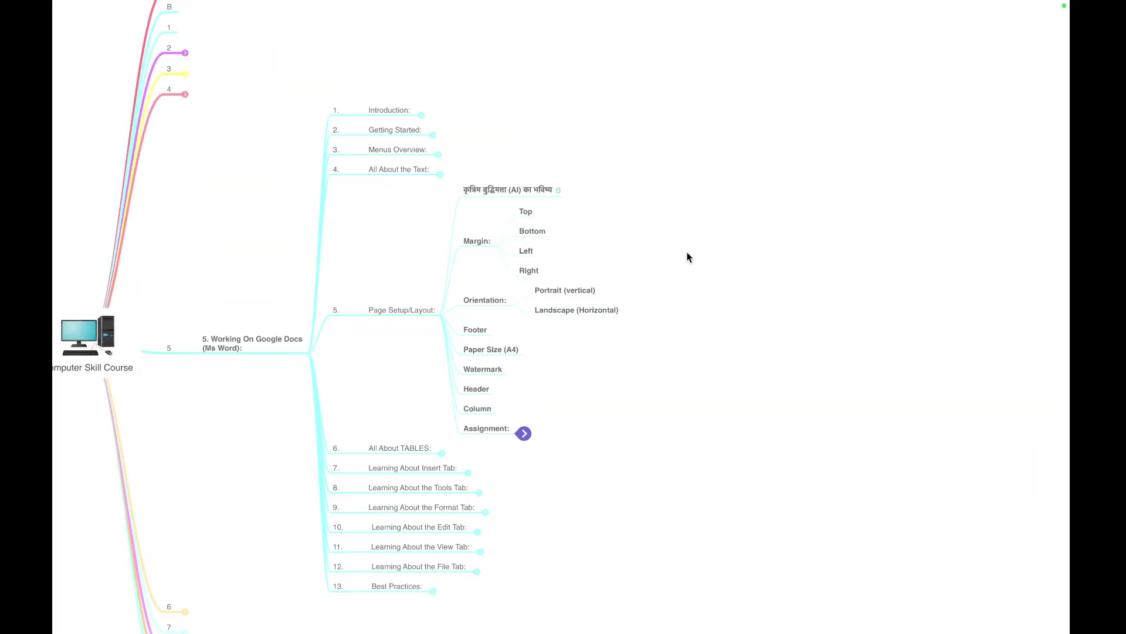
- Switch to the Google Docs browser window and return to the untitled document
{"action": "key", "text": "ctrl+Right"}
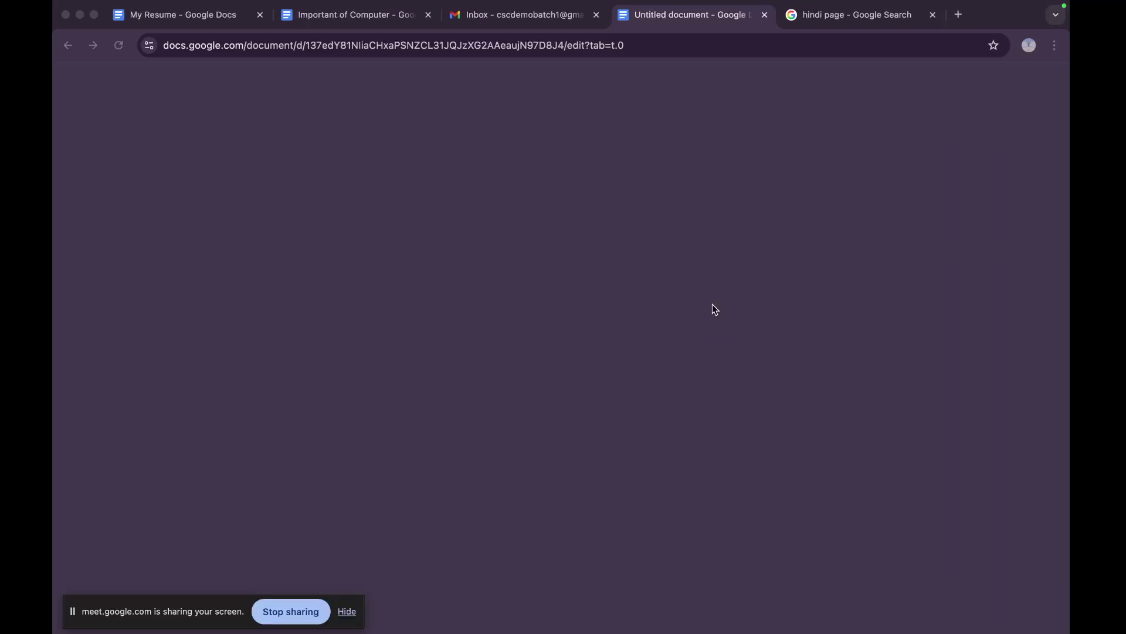
{"action": "left_click", "coordinate": [489, 16]}
{"action": "left_click", "coordinate": [676, 18]}
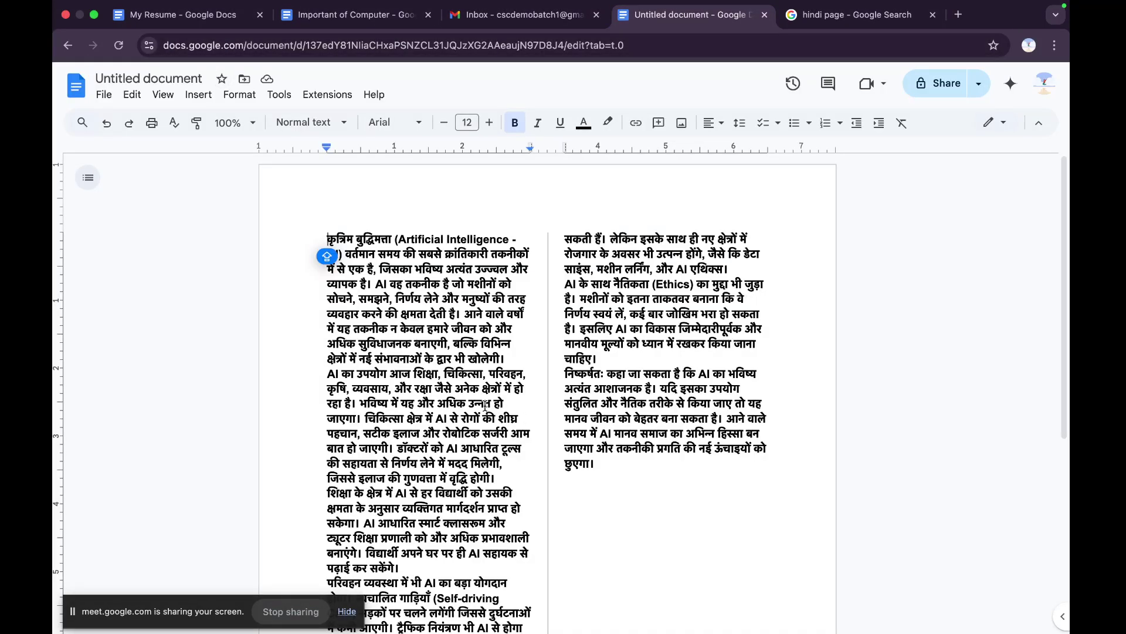
- Open the text watermark settings for the untitled document
{"action": "left_click", "coordinate": [164, 98]}
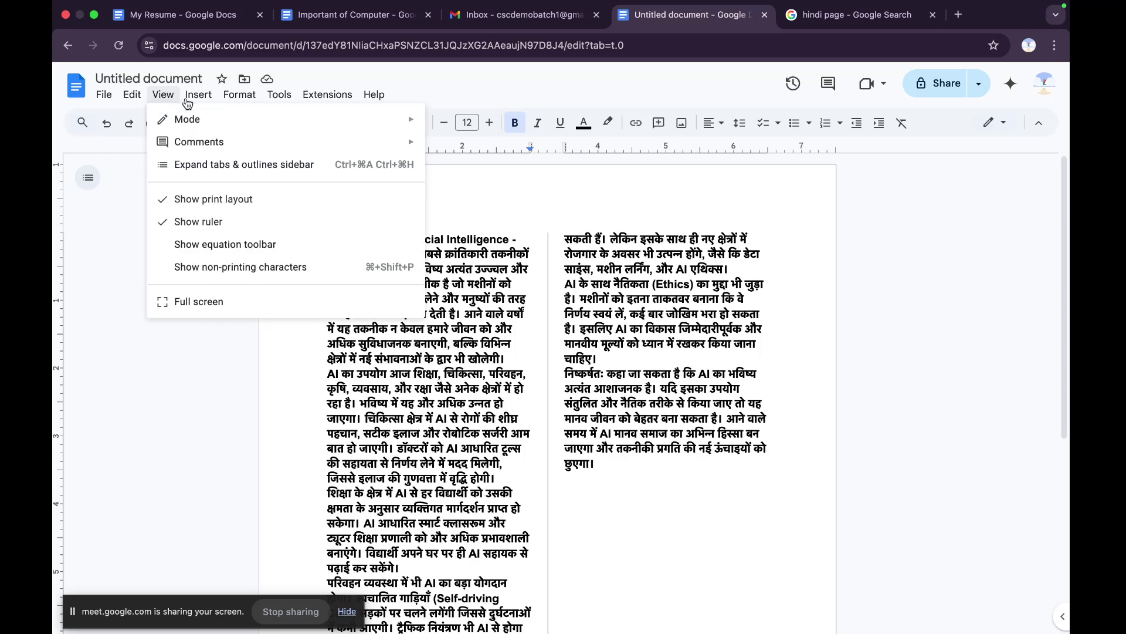
{"action": "mouse_move", "coordinate": [201, 102]}
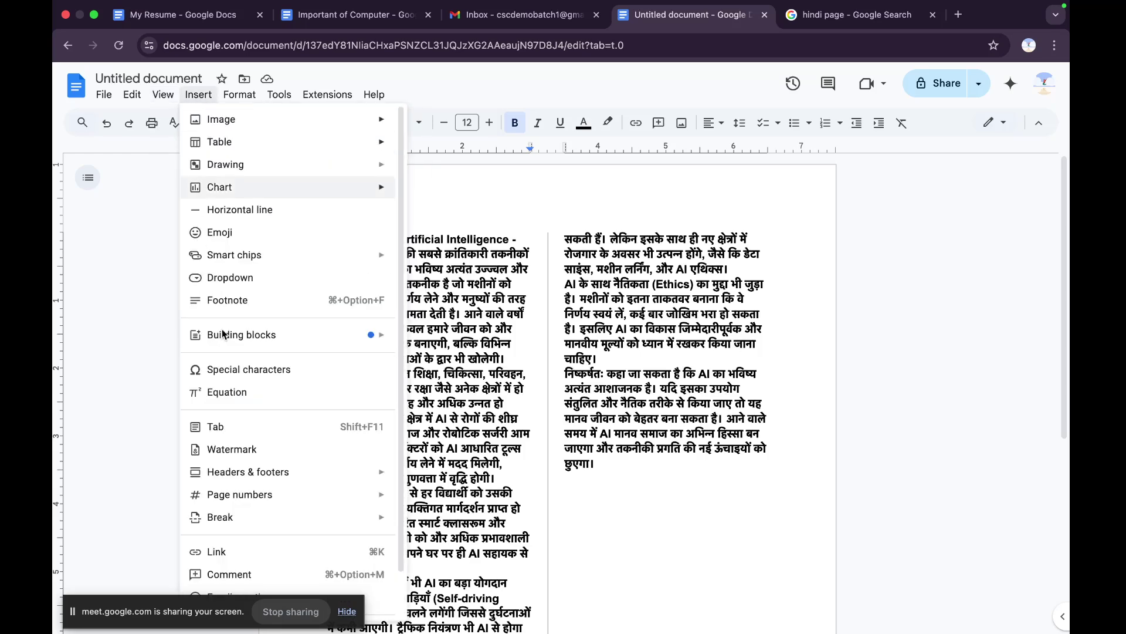
{"action": "left_click", "coordinate": [232, 450]}
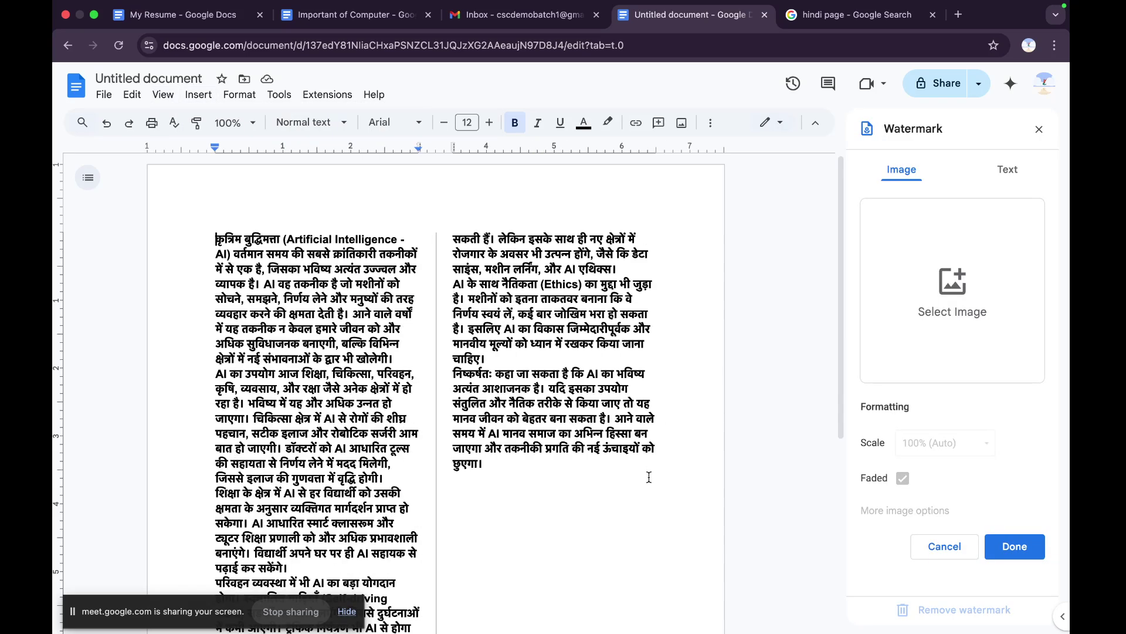
{"action": "left_click", "coordinate": [1008, 170]}
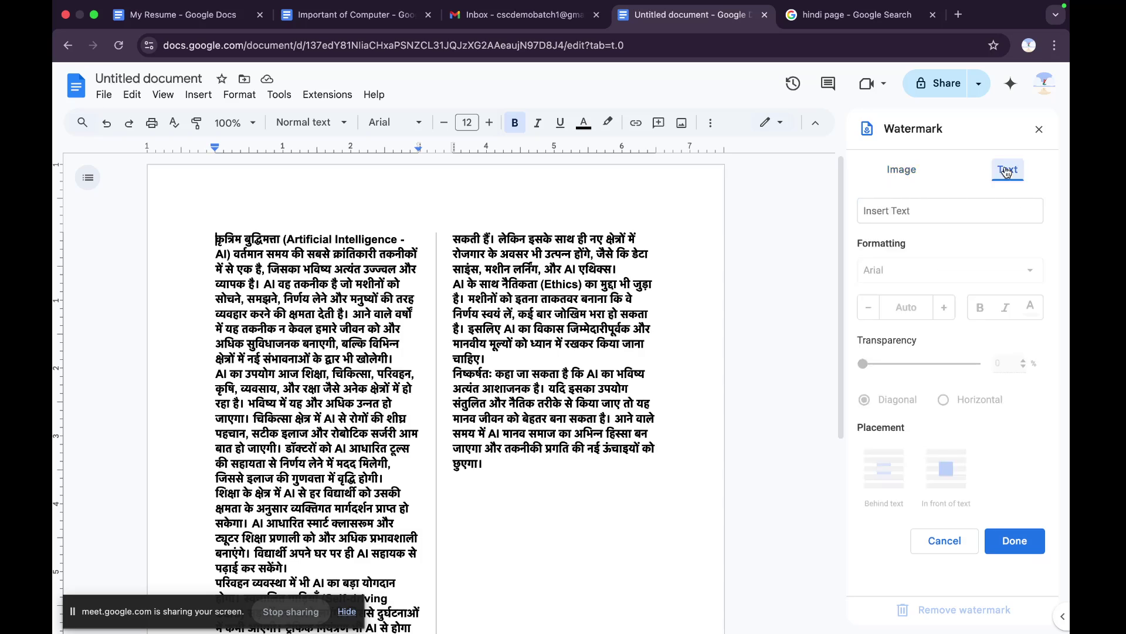
- Enter the presenter's name in mixed case as the watermark text and check it on the page
{"action": "left_click", "coordinate": [918, 214]}
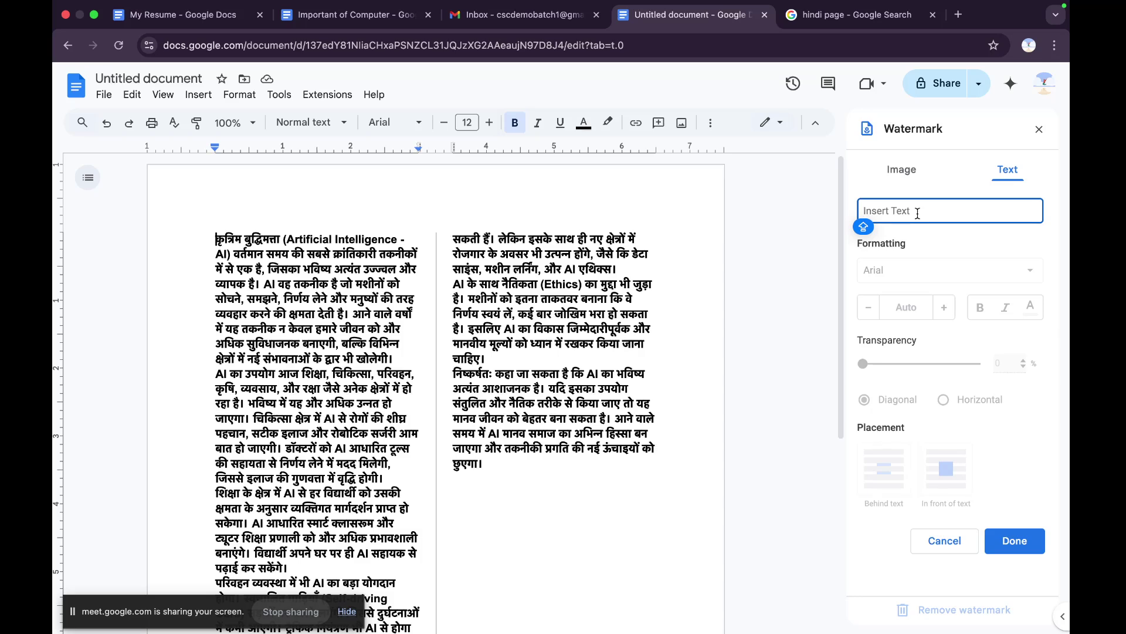
{"action": "type", "text": "S"}
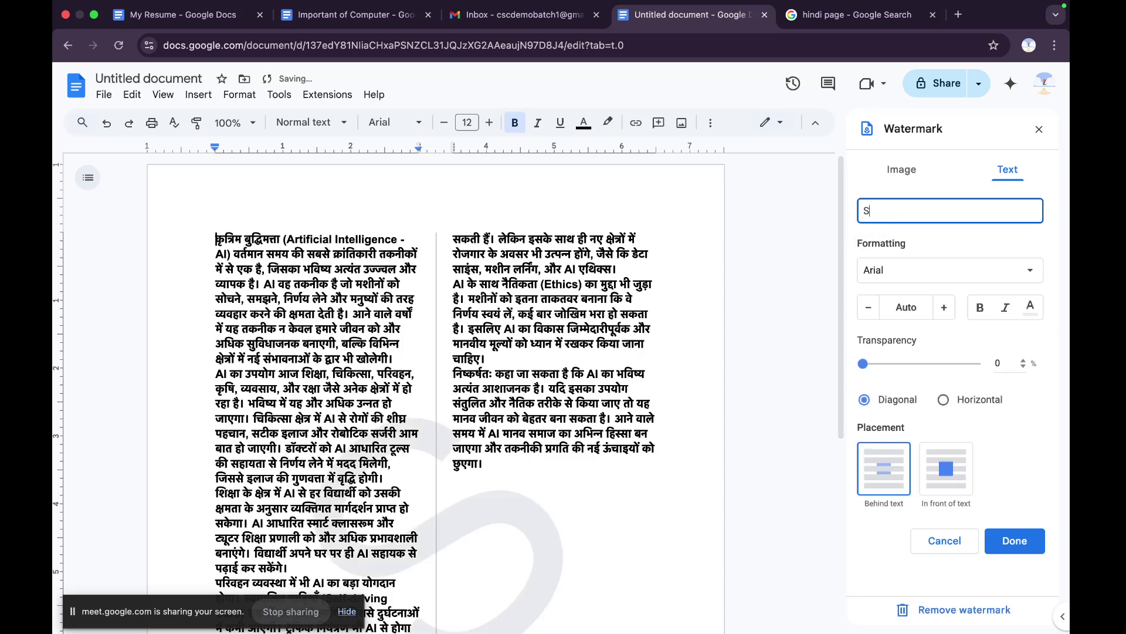
{"action": "type", "text": "L"}
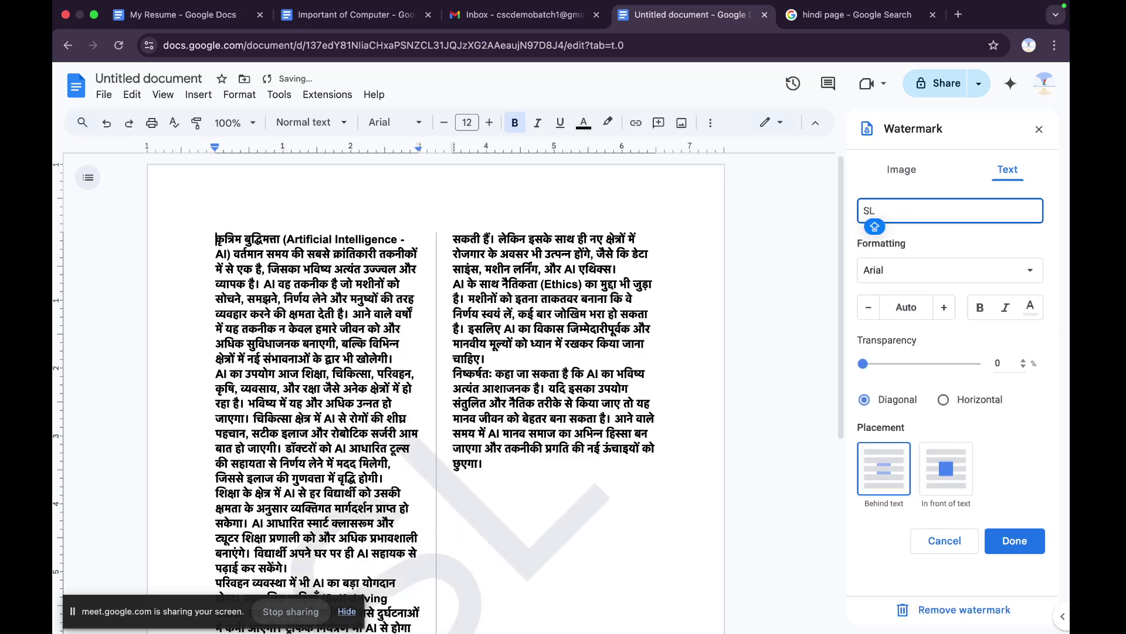
{"action": "key", "text": "BackSpace"}
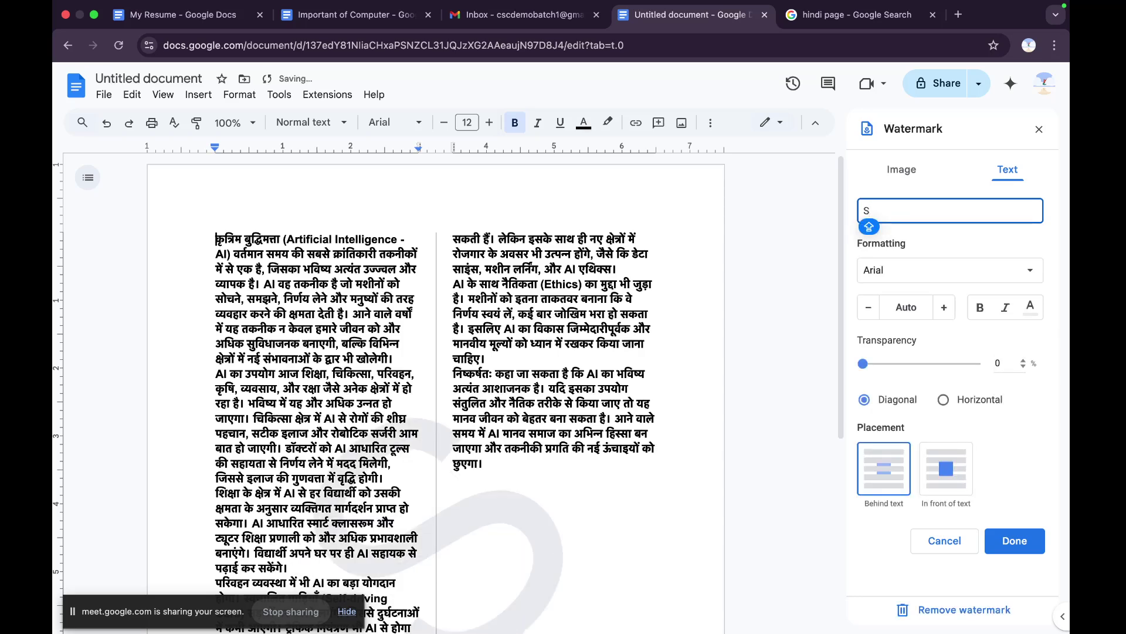
{"action": "type", "text": "KYAD"}
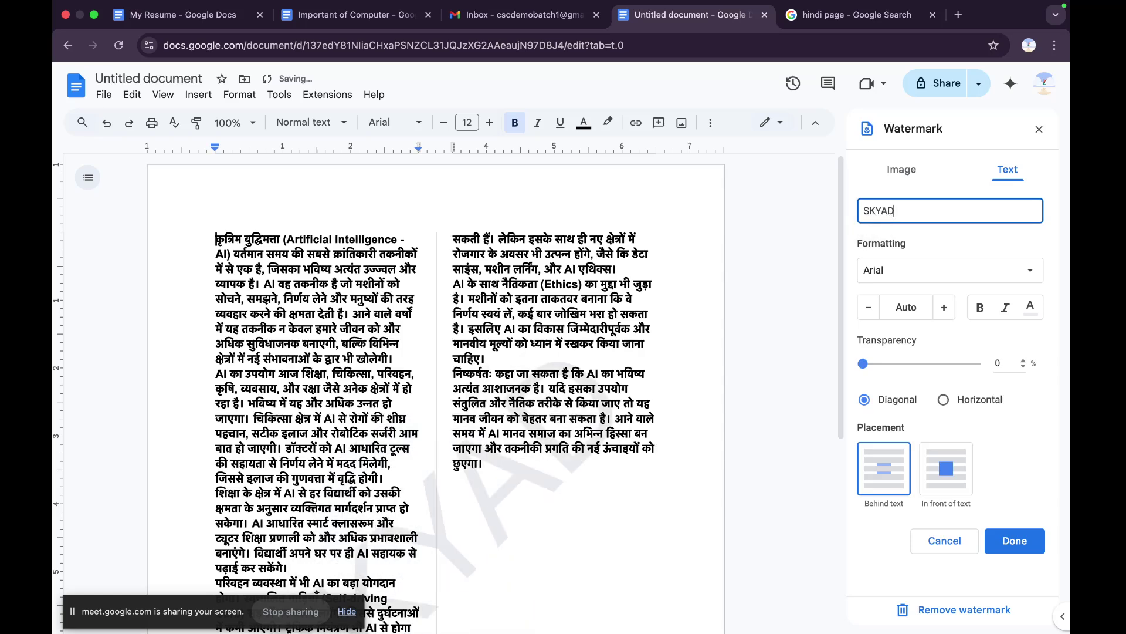
{"action": "key", "text": "BackSpace"}
{"action": "key", "text": "BackSpace"}
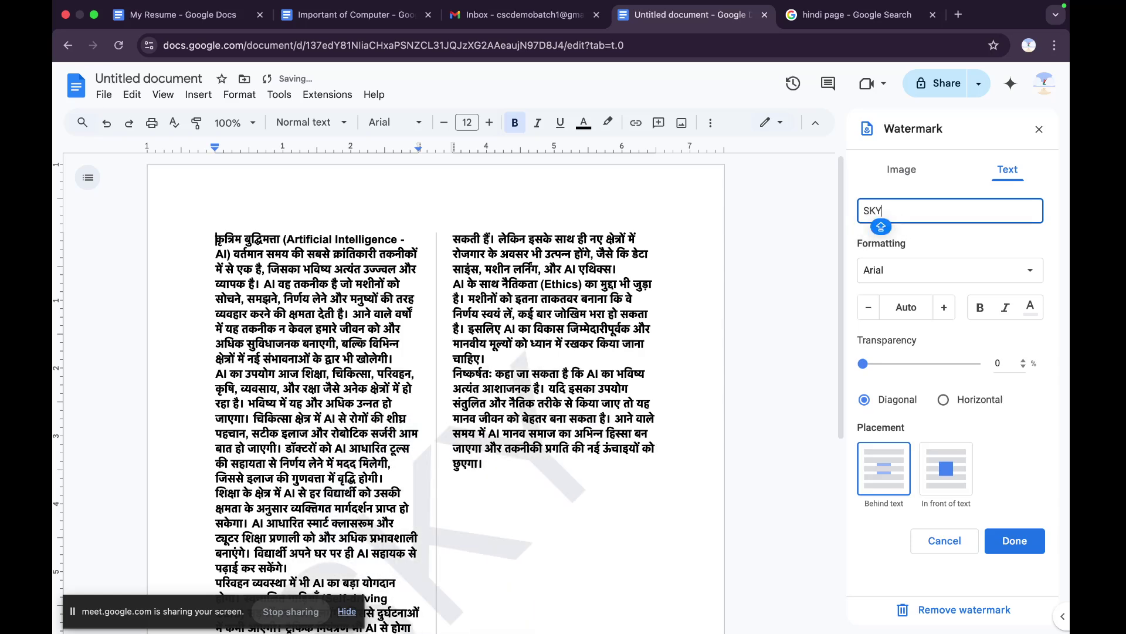
{"action": "key", "text": "Caps_Lock"}
{"action": "type", "text": "adav"}
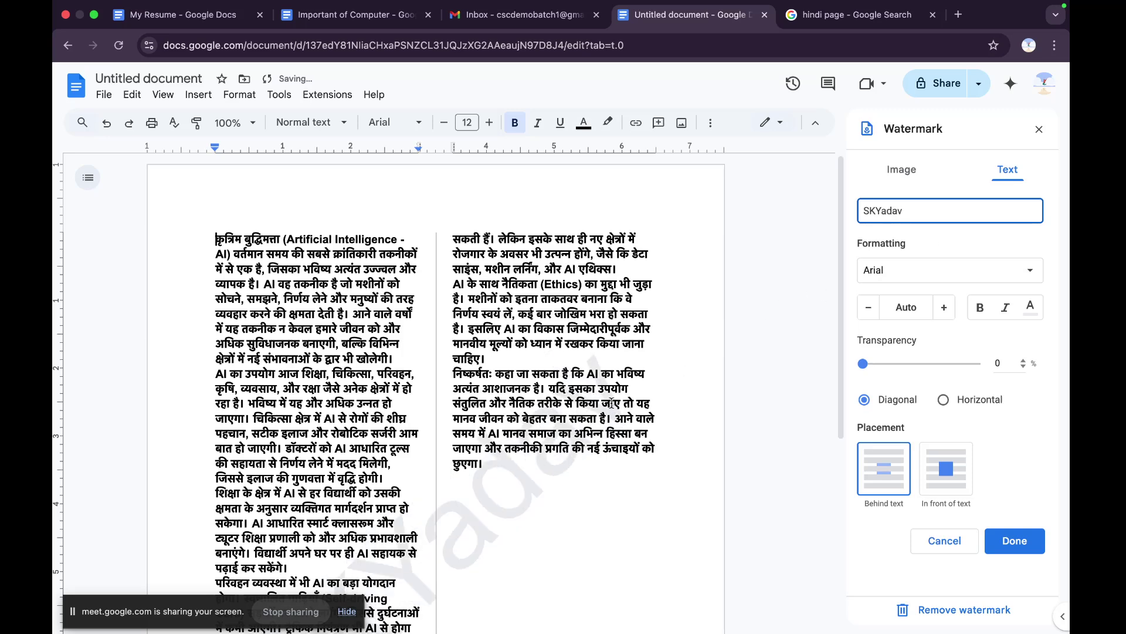
{"action": "scroll", "coordinate": [584, 426], "scroll_direction": "down", "scroll_amount": 5}
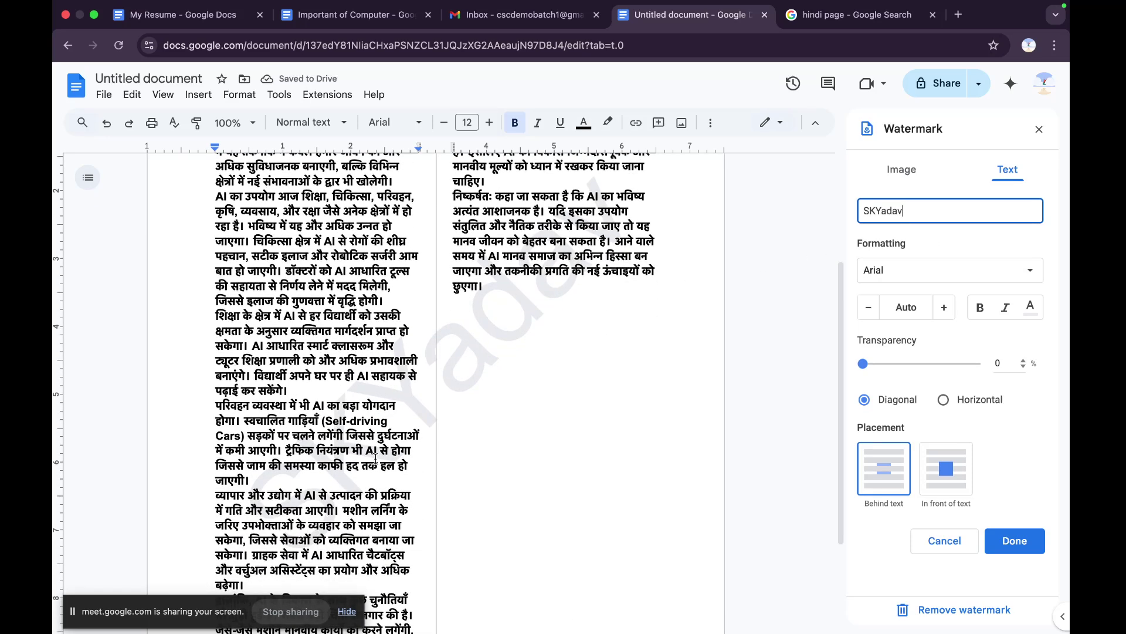
- Change the Hindi text from two columns to a single-column layout
{"action": "mouse_move", "coordinate": [410, 613]}
{"action": "scroll", "coordinate": [535, 325], "scroll_direction": "up", "scroll_amount": 4}
{"action": "scroll", "coordinate": [535, 324], "scroll_direction": "up", "scroll_amount": 1}
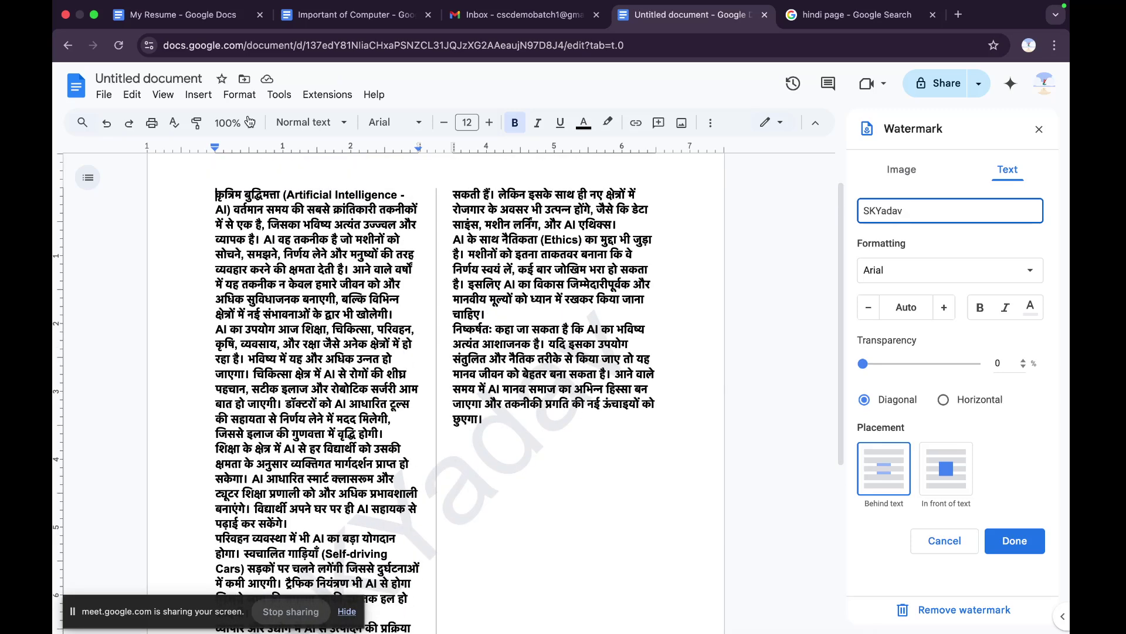
{"action": "left_click", "coordinate": [231, 99]}
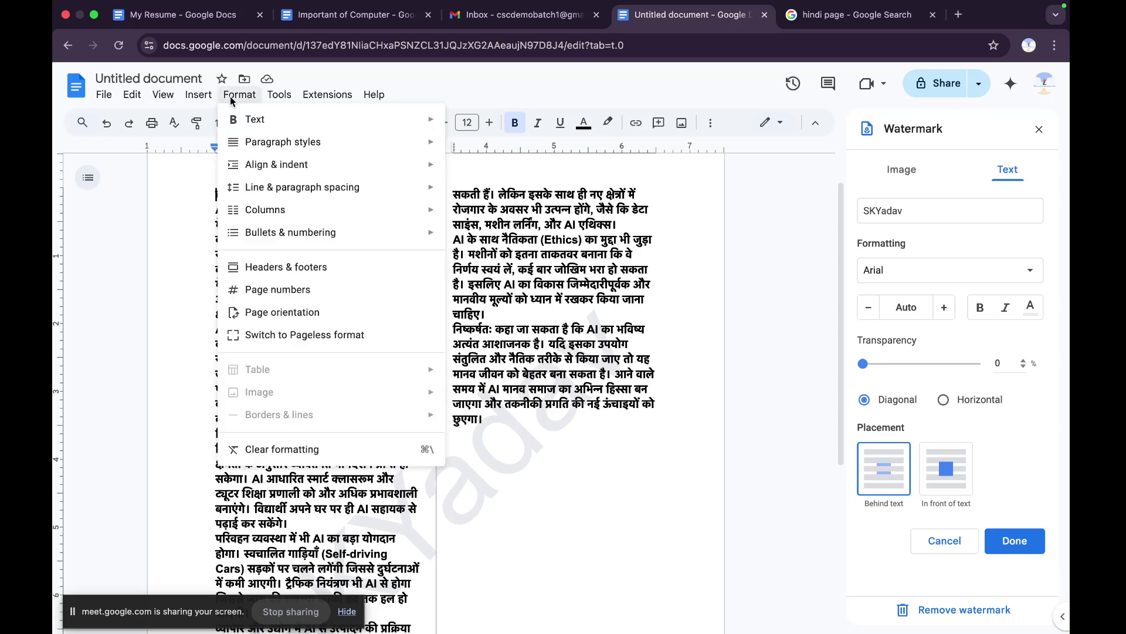
{"action": "mouse_move", "coordinate": [258, 212]}
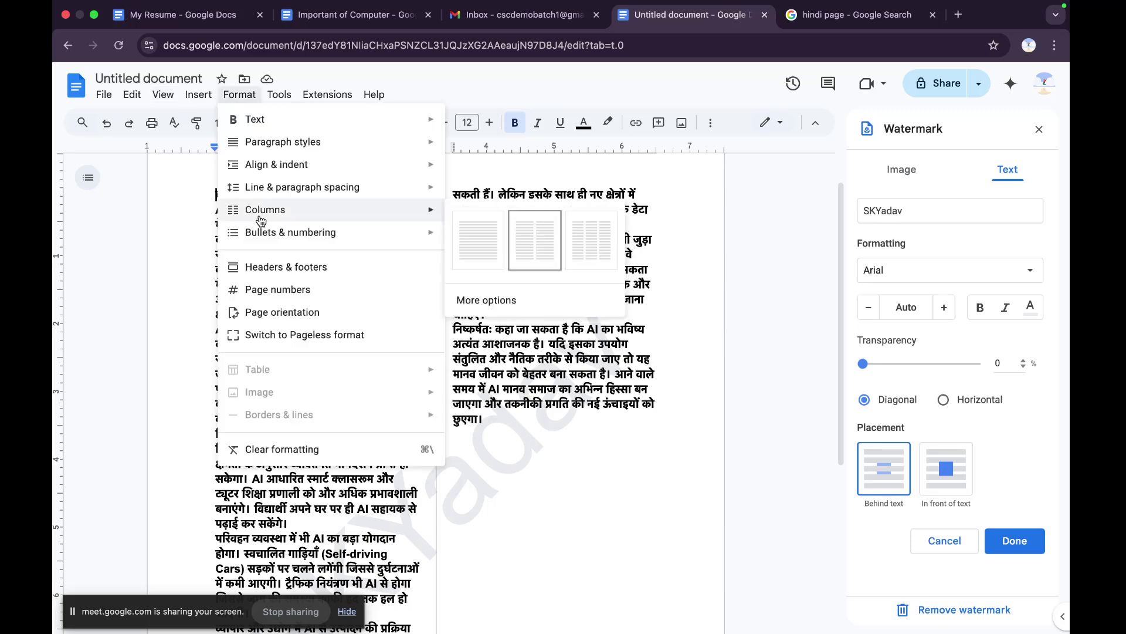
{"action": "left_click", "coordinate": [491, 254]}
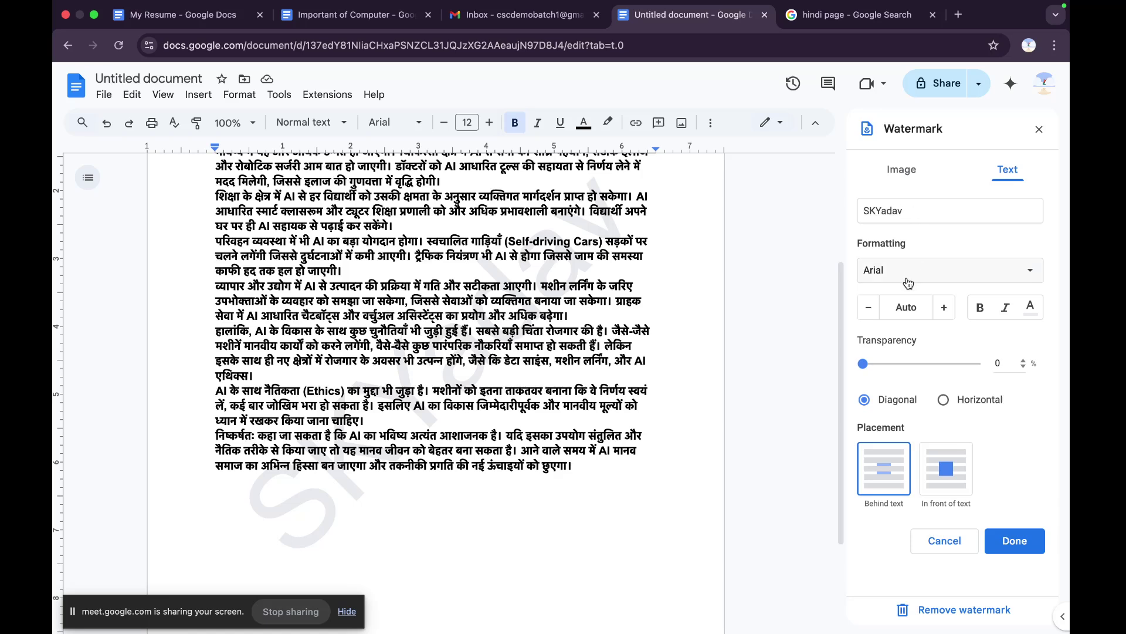
- Try the Pacifico and Lobster fonts on the watermark text, and return it to Arial
{"action": "left_click", "coordinate": [924, 270]}
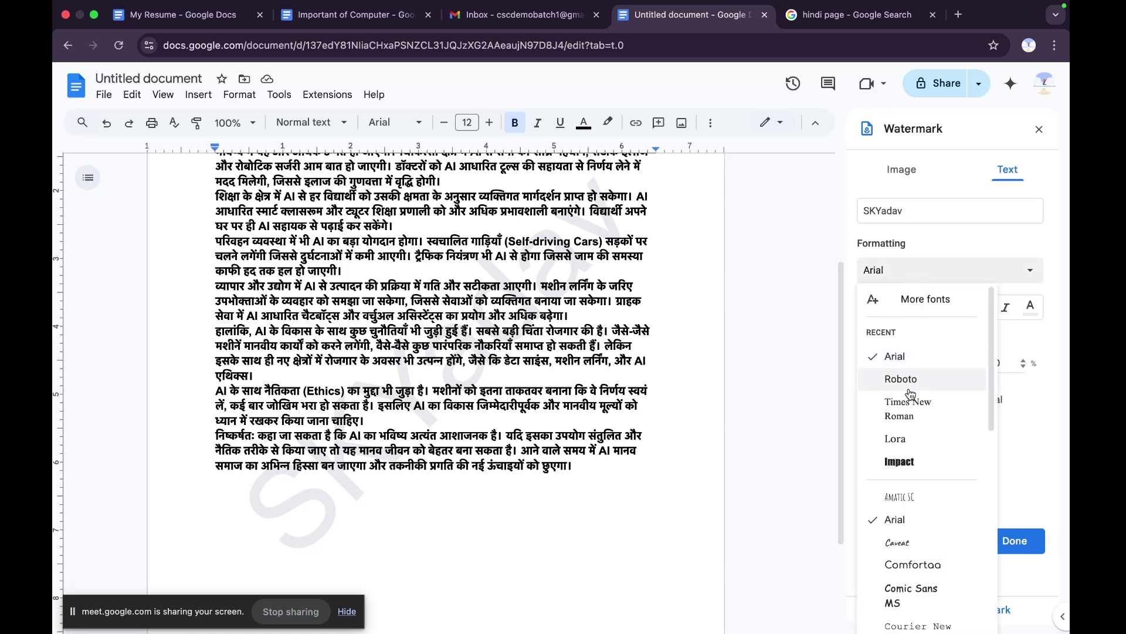
{"action": "scroll", "coordinate": [903, 466], "scroll_direction": "down", "scroll_amount": 3}
{"action": "scroll", "coordinate": [903, 470], "scroll_direction": "down", "scroll_amount": 5}
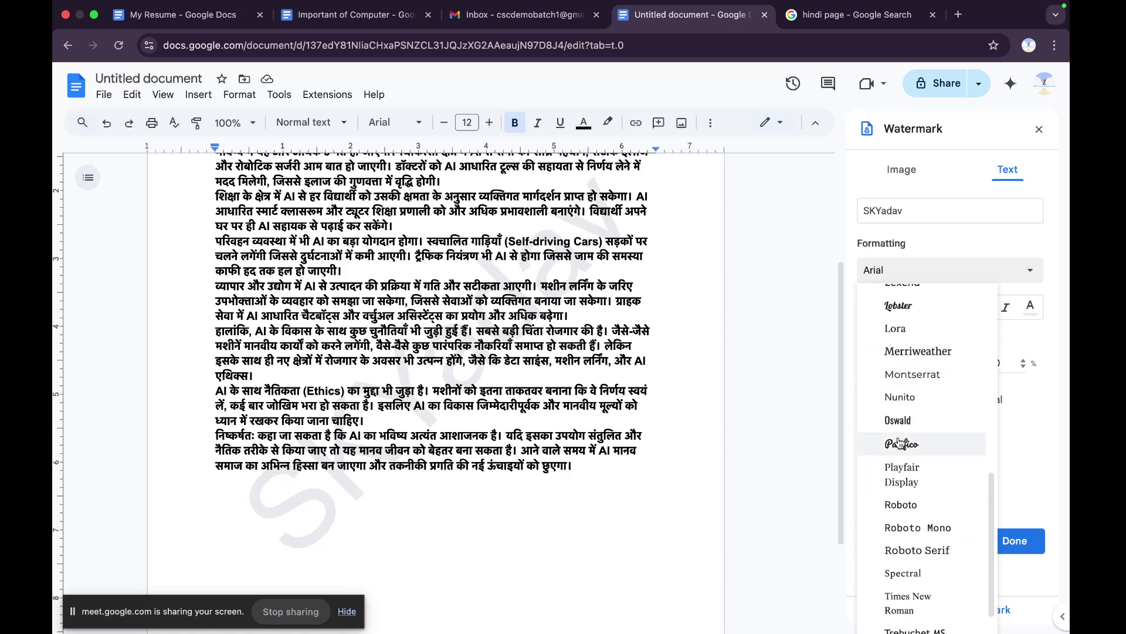
{"action": "left_click", "coordinate": [899, 440]}
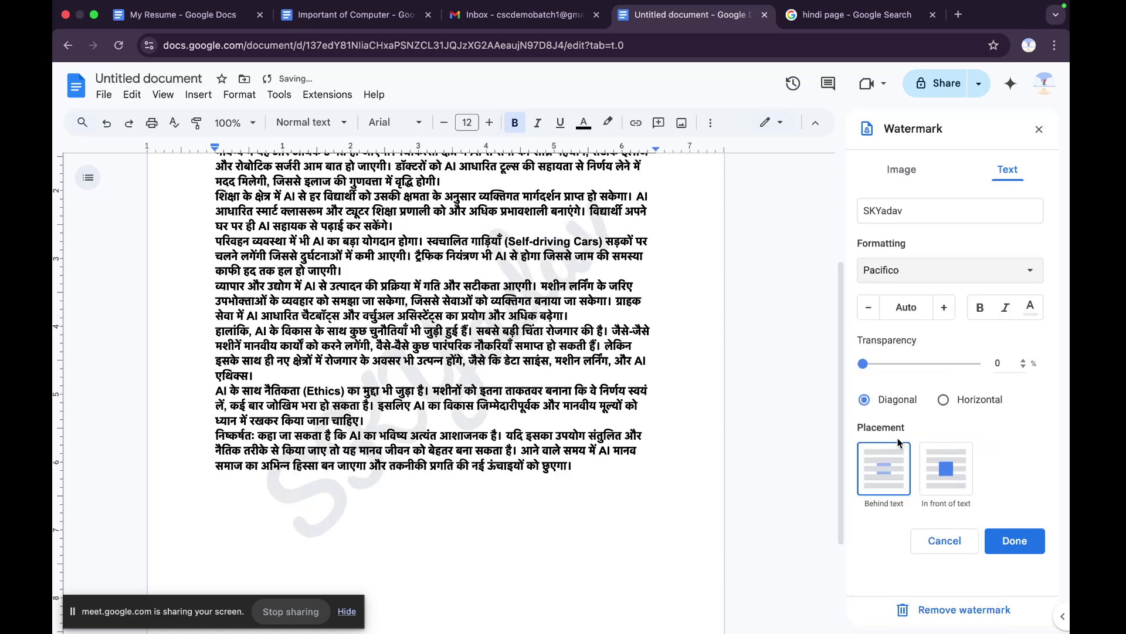
{"action": "left_click", "coordinate": [907, 269]}
{"action": "scroll", "coordinate": [927, 524], "scroll_direction": "down", "scroll_amount": 8}
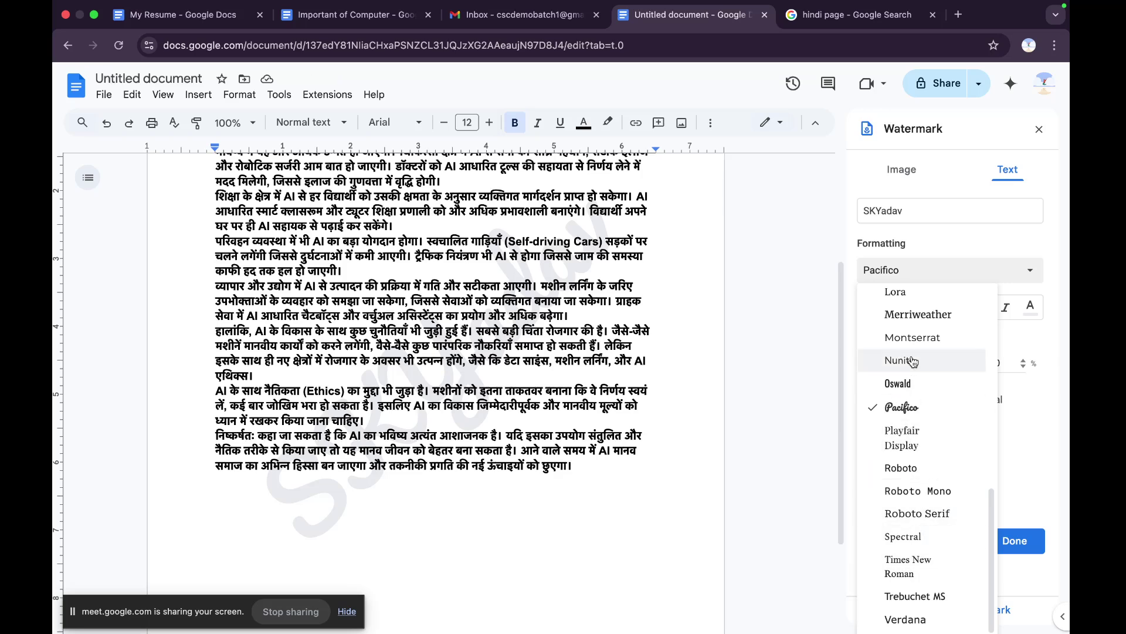
{"action": "scroll", "coordinate": [911, 364], "scroll_direction": "up", "scroll_amount": 4}
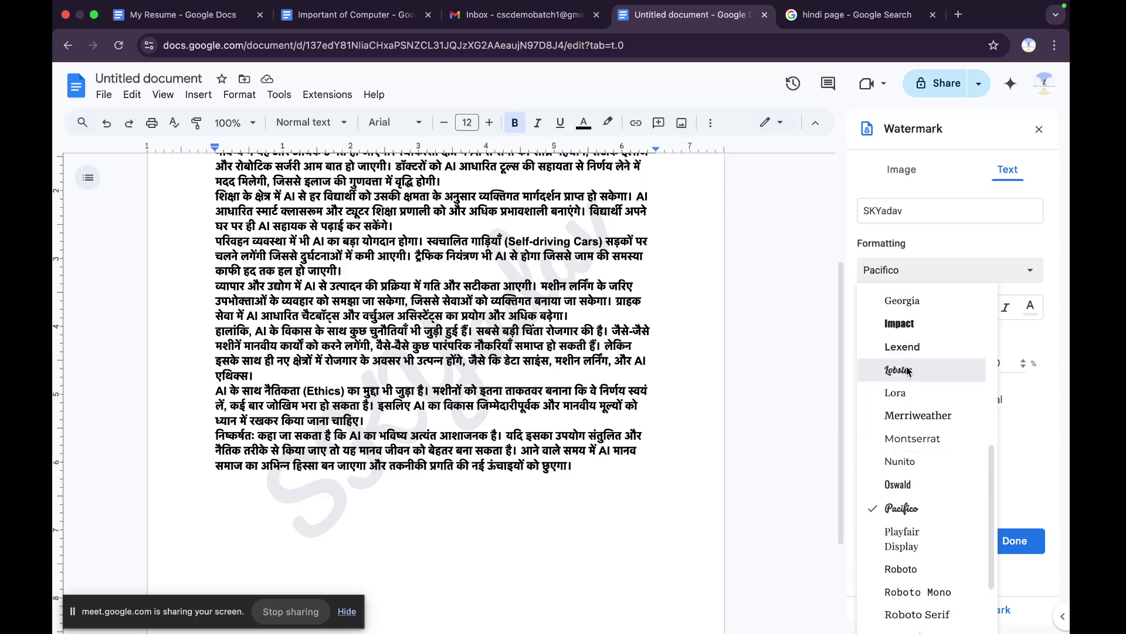
{"action": "left_click", "coordinate": [907, 370]}
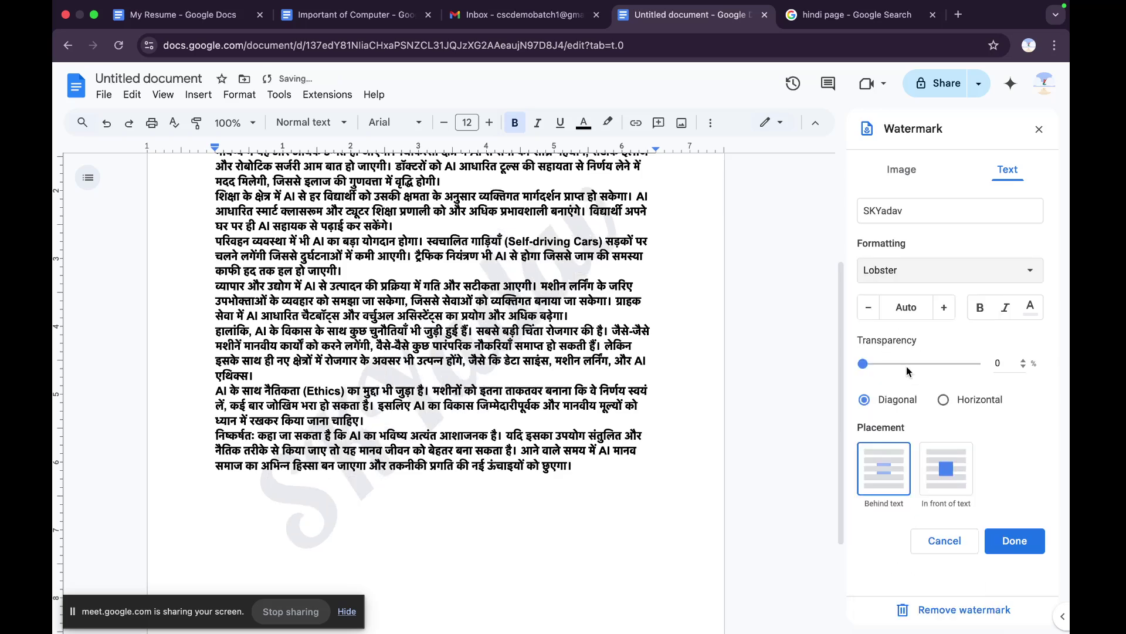
{"action": "left_click", "coordinate": [914, 273]}
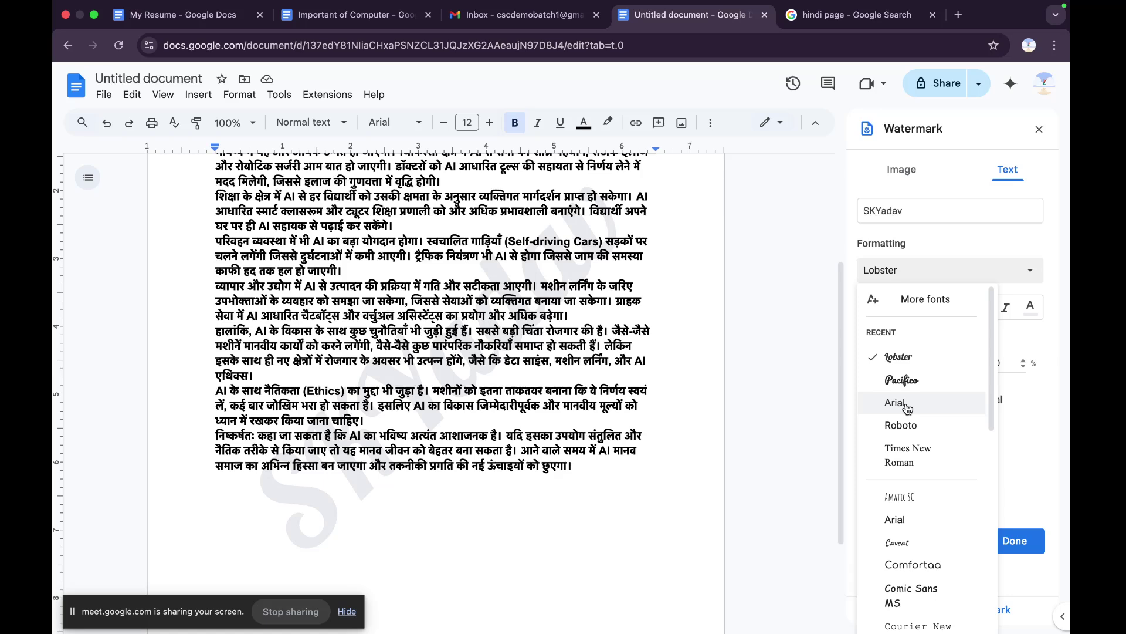
{"action": "left_click", "coordinate": [908, 404]}
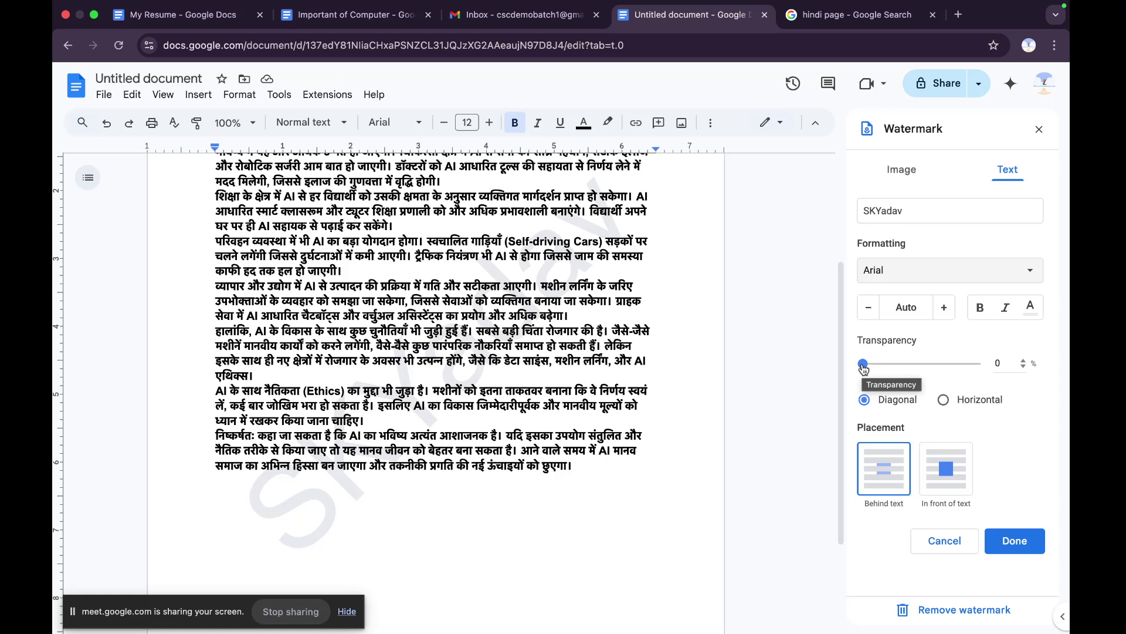
{"action": "mouse_move", "coordinate": [863, 367]}
{"action": "left_mouse_down"}
{"action": "mouse_move", "coordinate": [979, 366]}
{"action": "mouse_move", "coordinate": [854, 370]}
{"action": "left_mouse_up"}
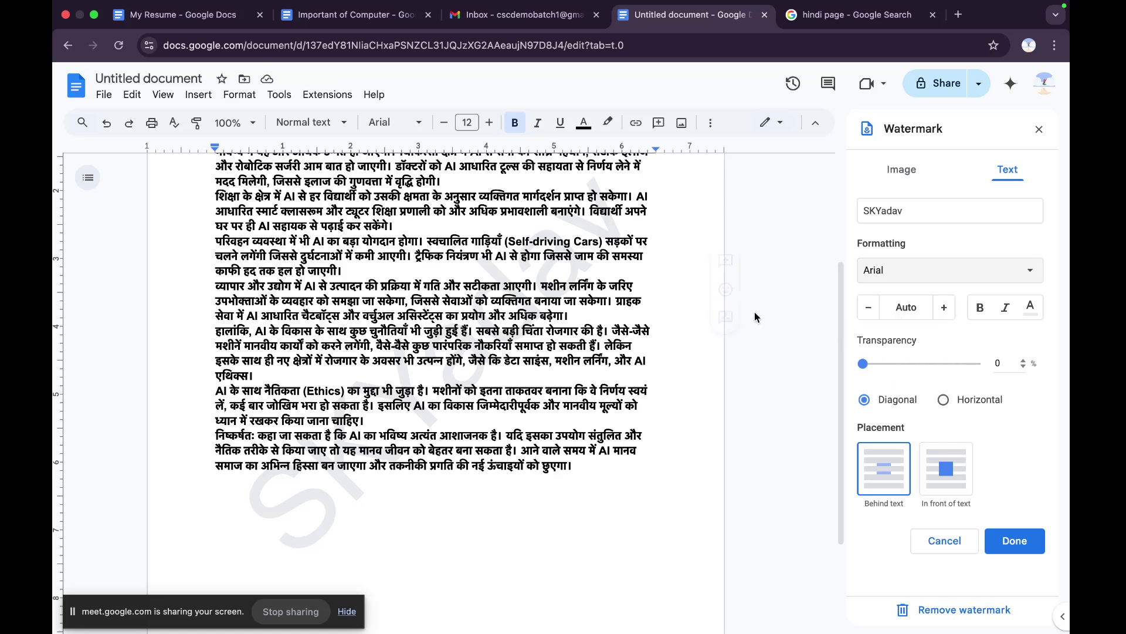
- Increase the watermark's font size stepwise to 147
{"action": "left_click", "coordinate": [944, 308]}
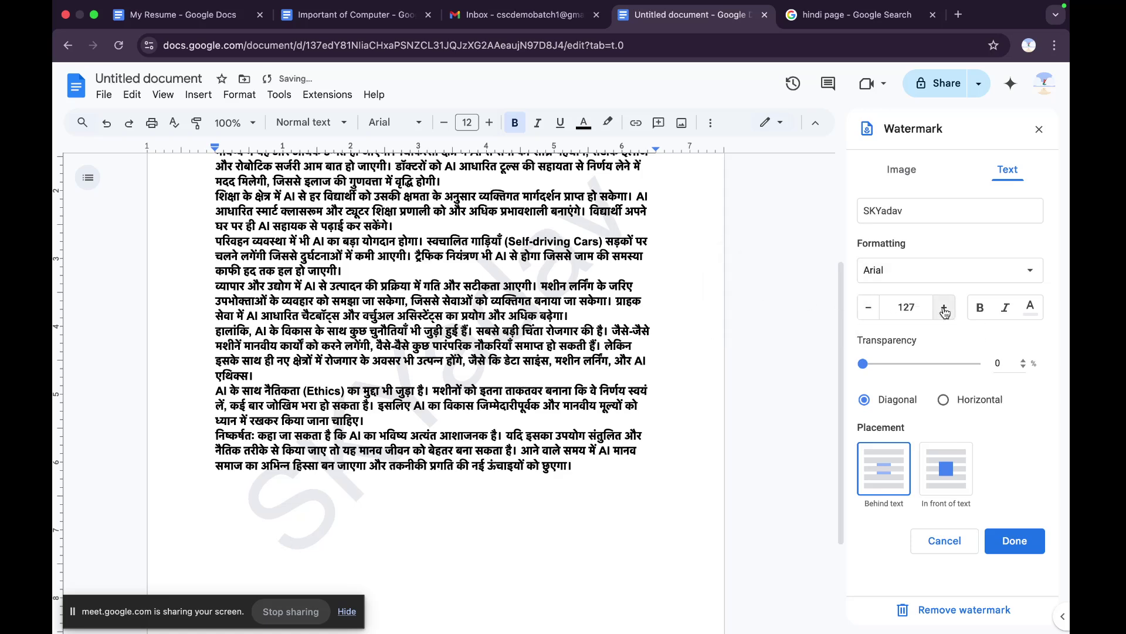
{"action": "left_click", "coordinate": [944, 307]}
{"action": "left_click", "coordinate": [945, 308]}
{"action": "left_click", "coordinate": [944, 308]}
{"action": "left_click", "coordinate": [945, 308]}
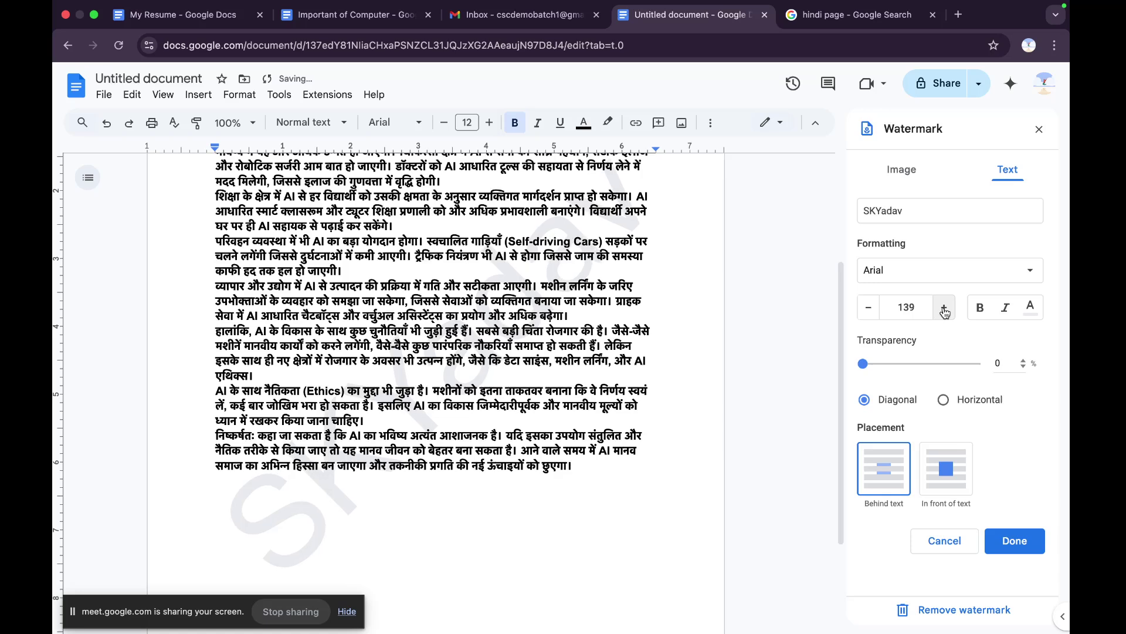
{"action": "left_click", "coordinate": [945, 308]}
{"action": "left_click", "coordinate": [945, 307]}
{"action": "left_click", "coordinate": [944, 307]}
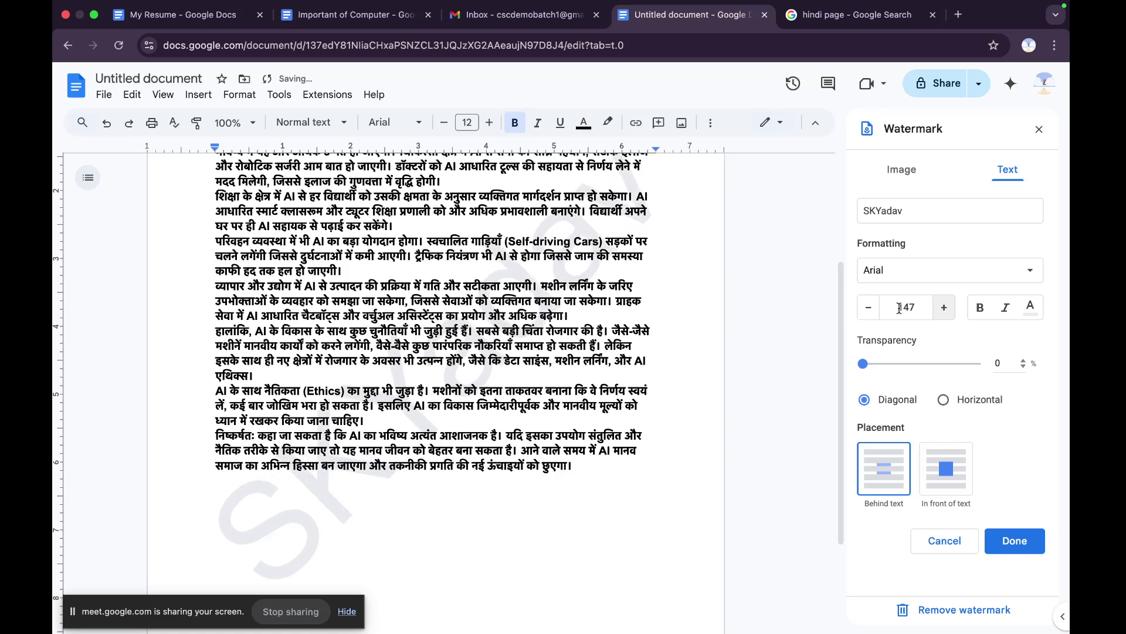
- Reduce the watermark's font size stepwise to 135 and raise it to 136
{"action": "left_click", "coordinate": [870, 310]}
{"action": "left_click", "coordinate": [870, 310]}
{"action": "left_click", "coordinate": [869, 309]}
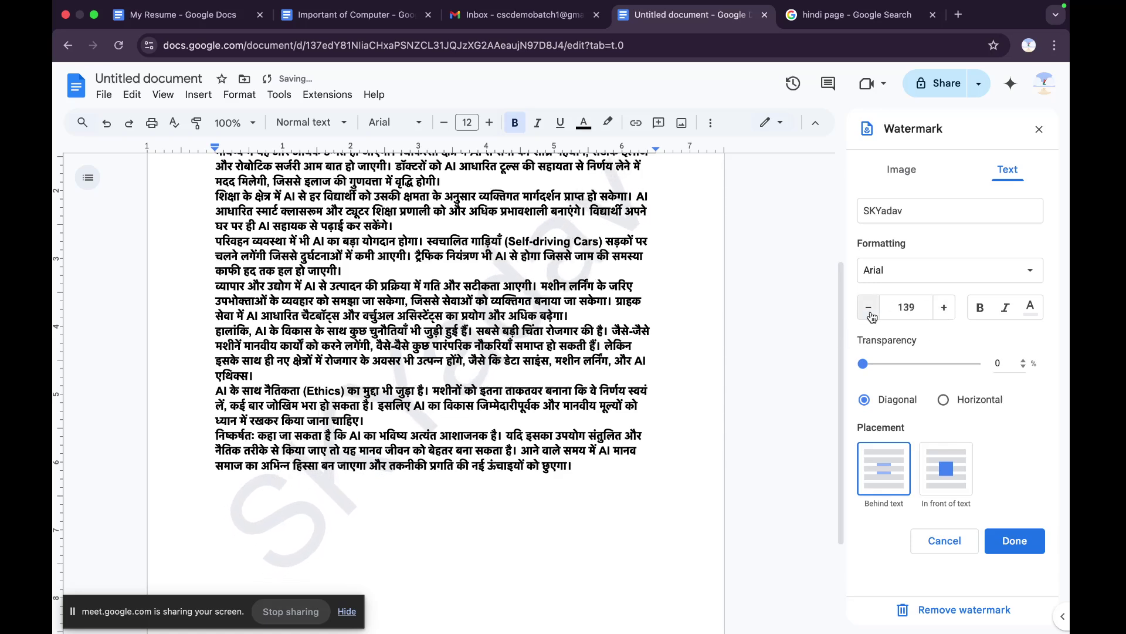
{"action": "left_click", "coordinate": [869, 308]}
{"action": "left_click", "coordinate": [869, 309]}
{"action": "left_click", "coordinate": [869, 308]}
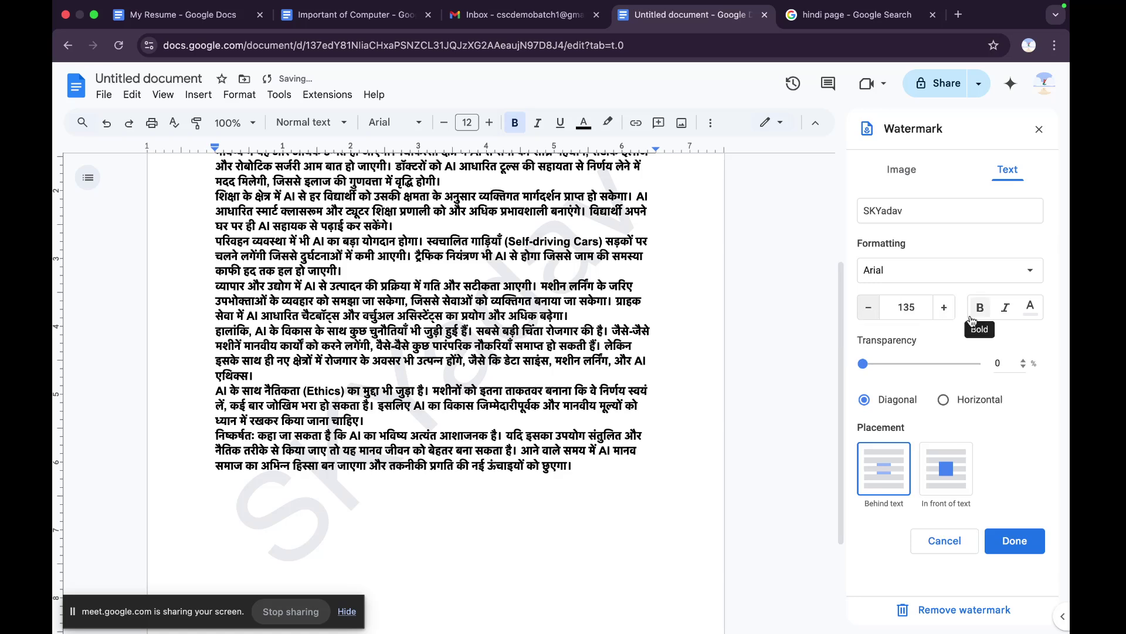
{"action": "left_click", "coordinate": [944, 307]}
- Set the watermark's font size to 120, and return it to Auto
{"action": "left_click", "coordinate": [911, 306]}
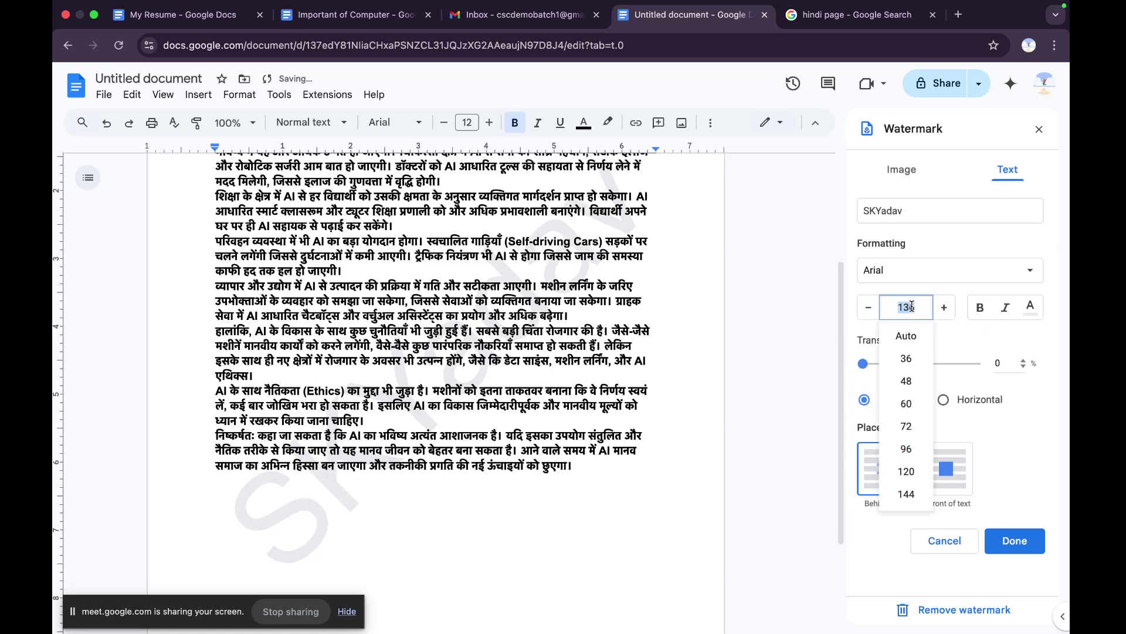
{"action": "type", "text": "120"}
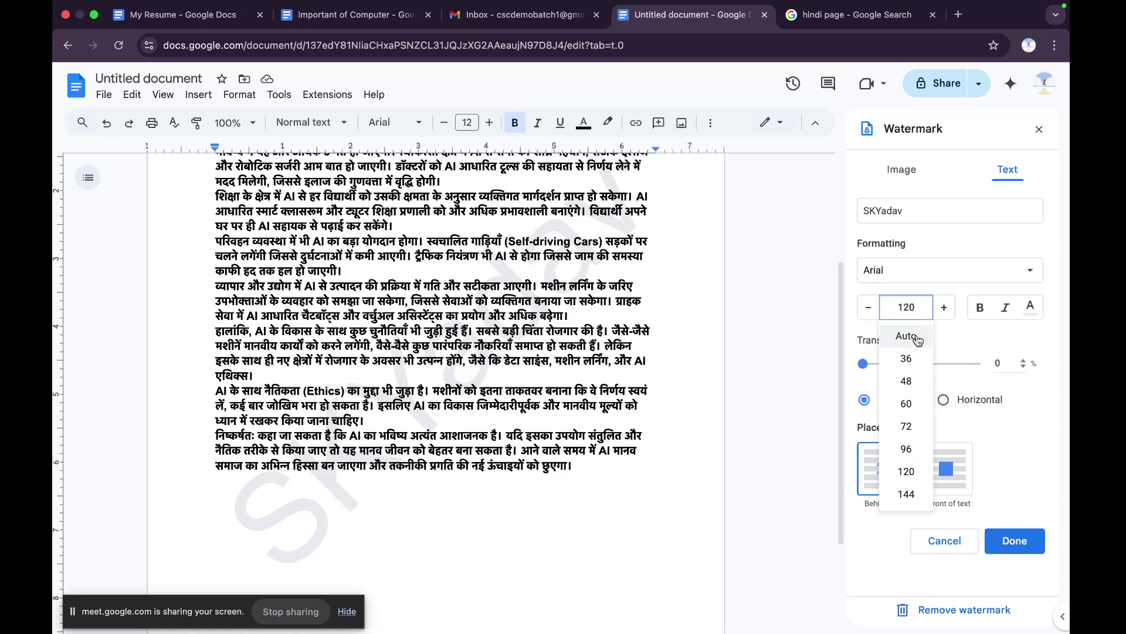
{"action": "left_click", "coordinate": [953, 324]}
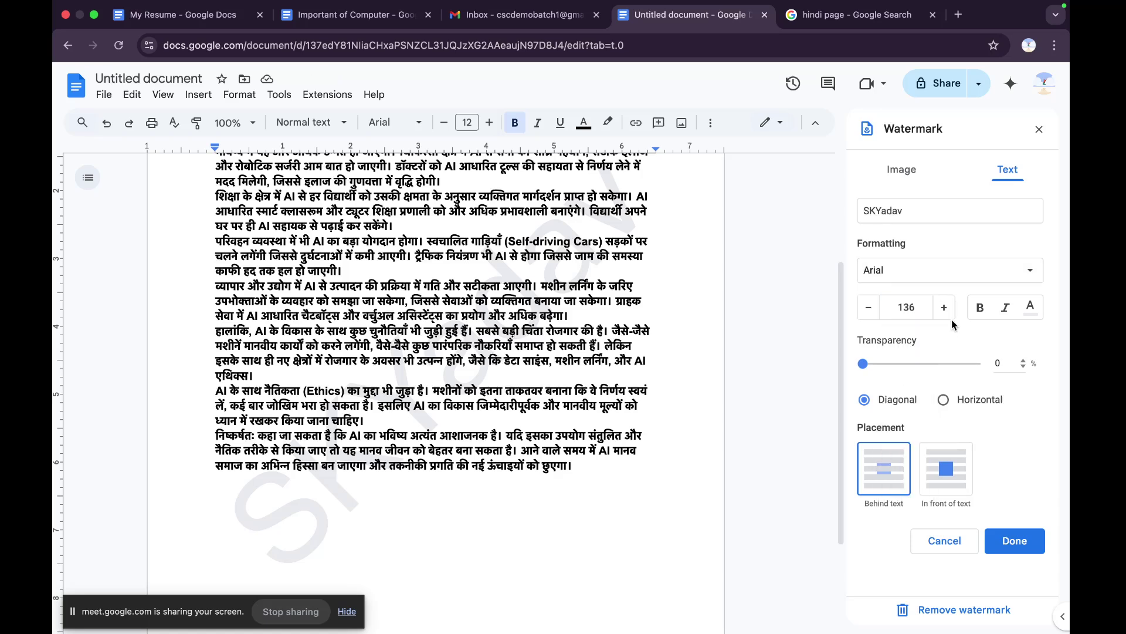
{"action": "left_click", "coordinate": [914, 307]}
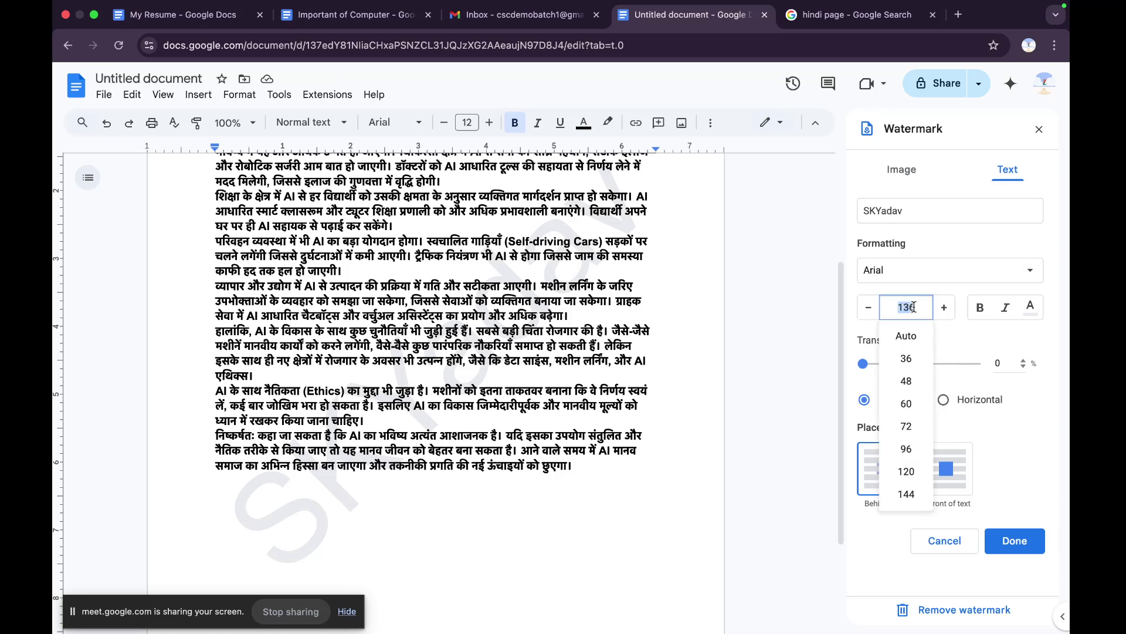
{"action": "type", "text": "120"}
{"action": "key", "text": "Return"}
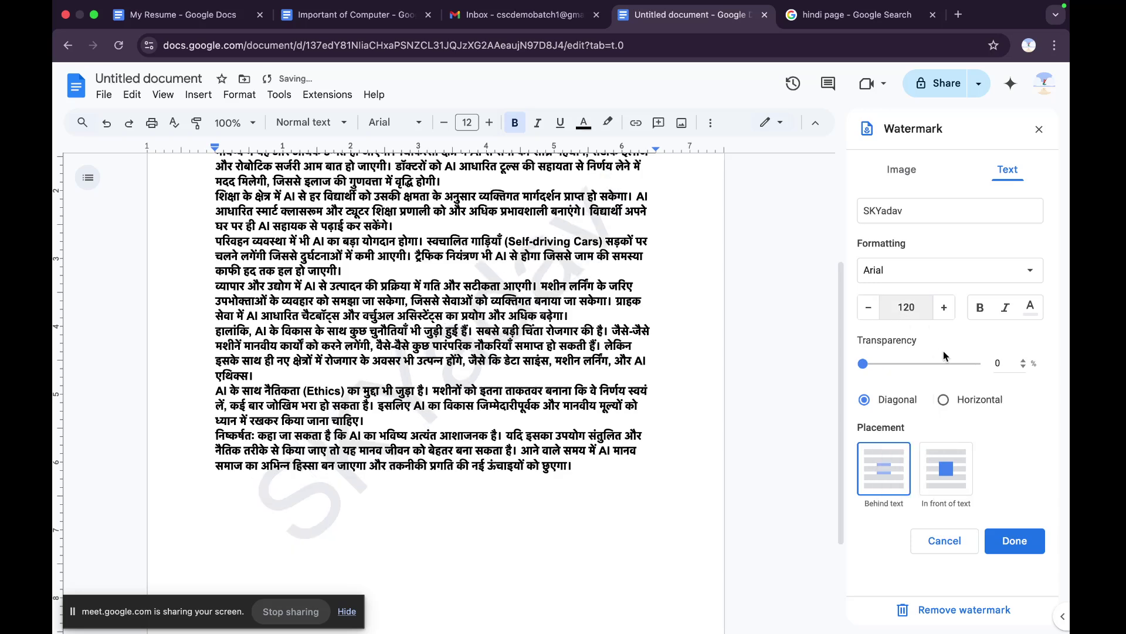
{"action": "left_click", "coordinate": [920, 307]}
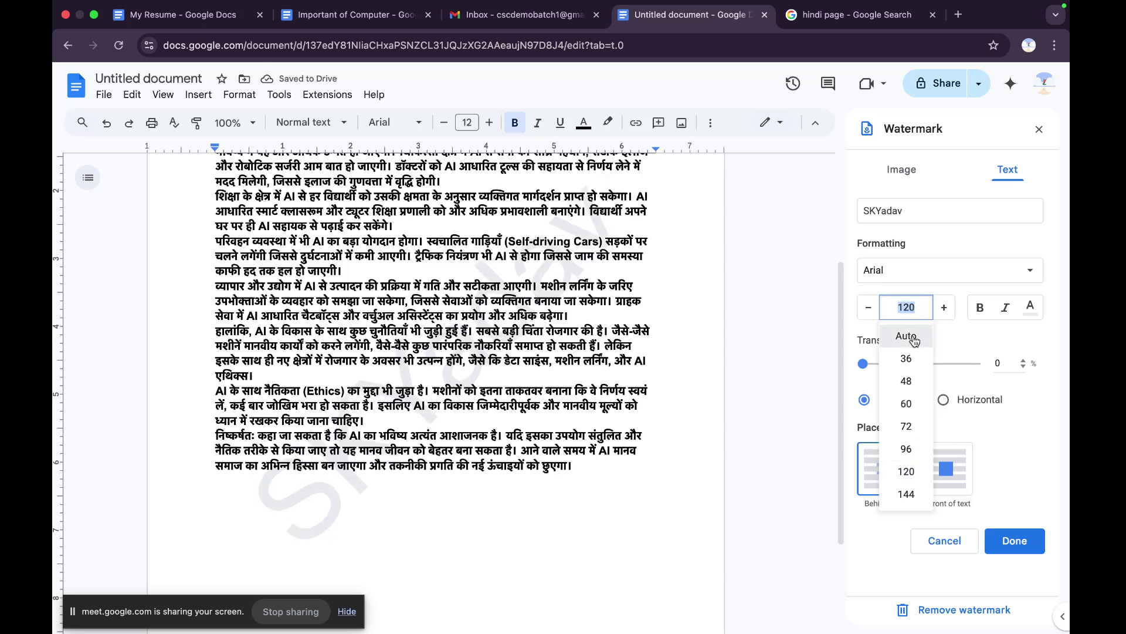
{"action": "left_click", "coordinate": [913, 339]}
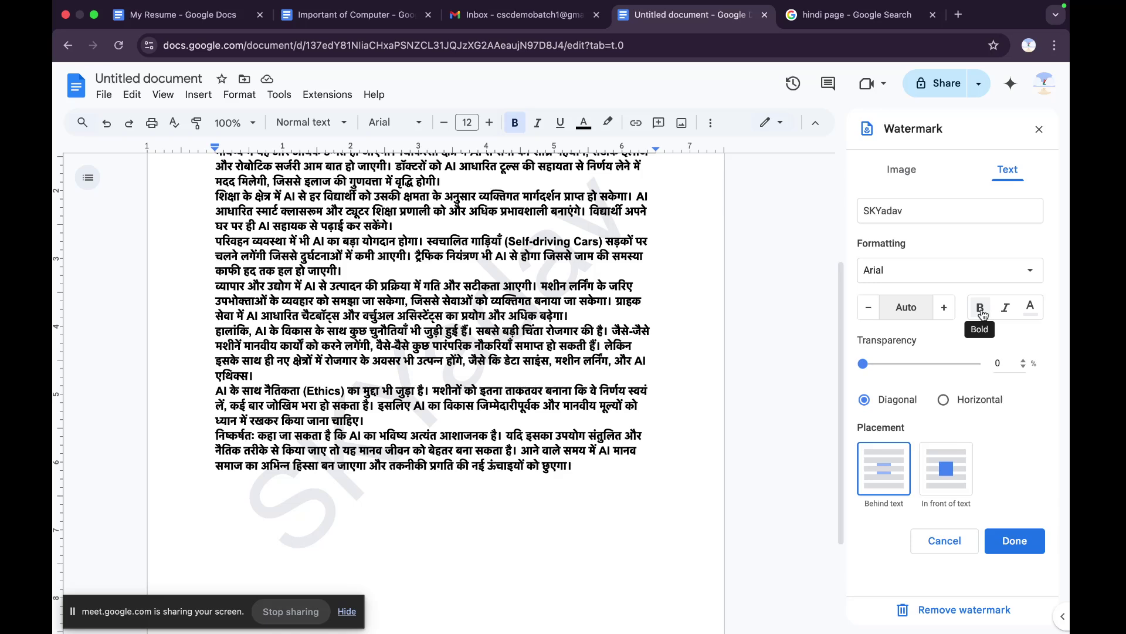
- Make the watermark text bold and italic and color it magenta
{"action": "left_click", "coordinate": [983, 311]}
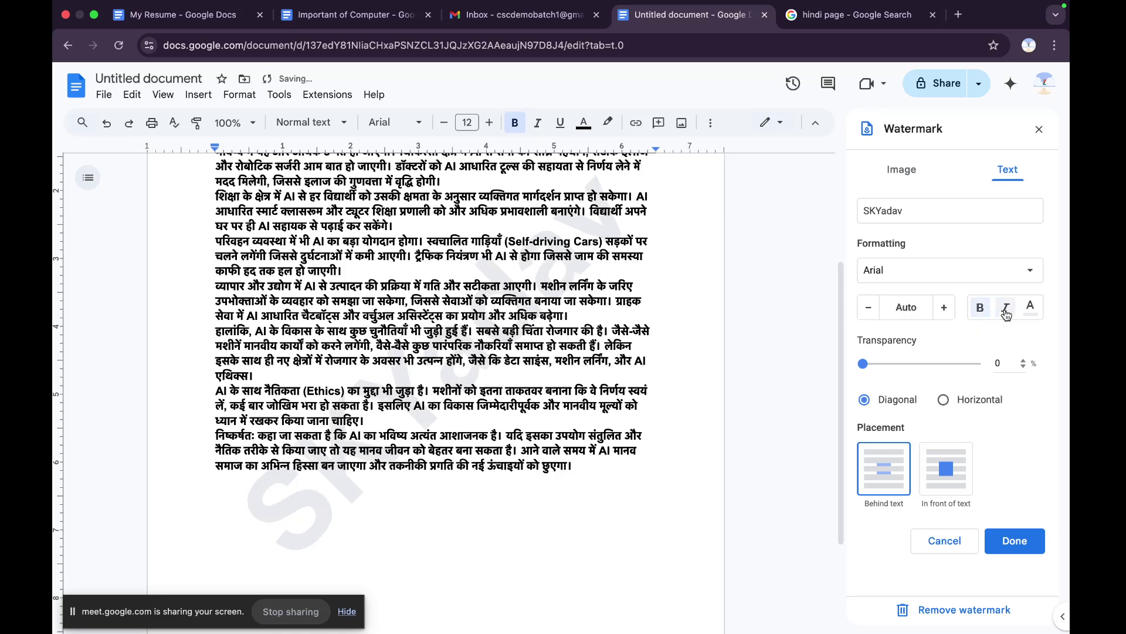
{"action": "left_click", "coordinate": [1031, 308]}
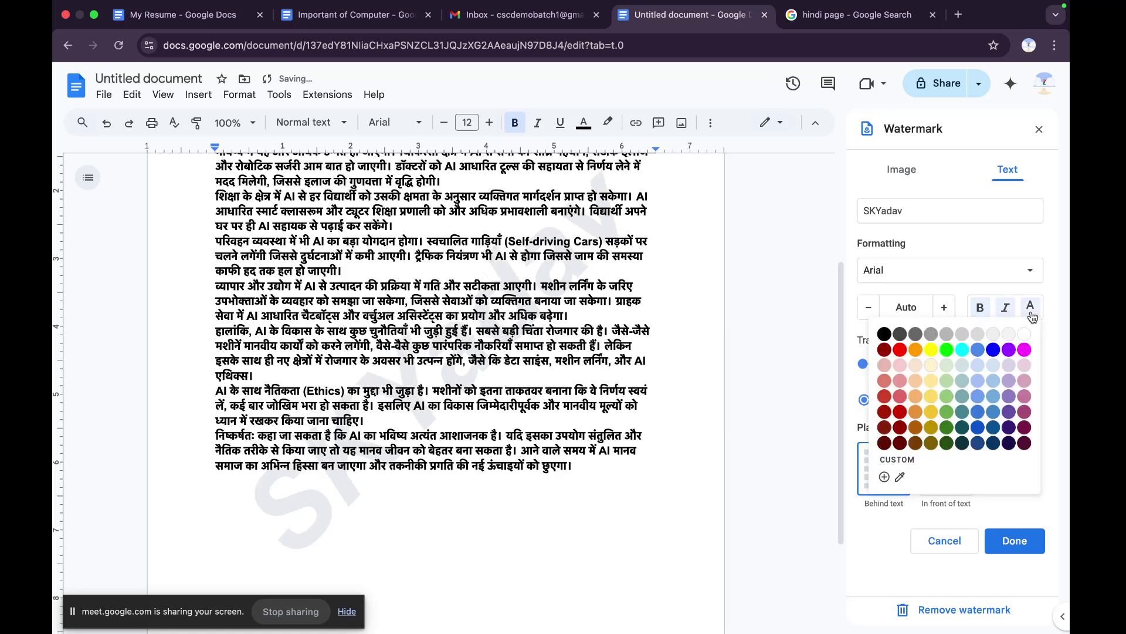
{"action": "left_click", "coordinate": [1025, 350]}
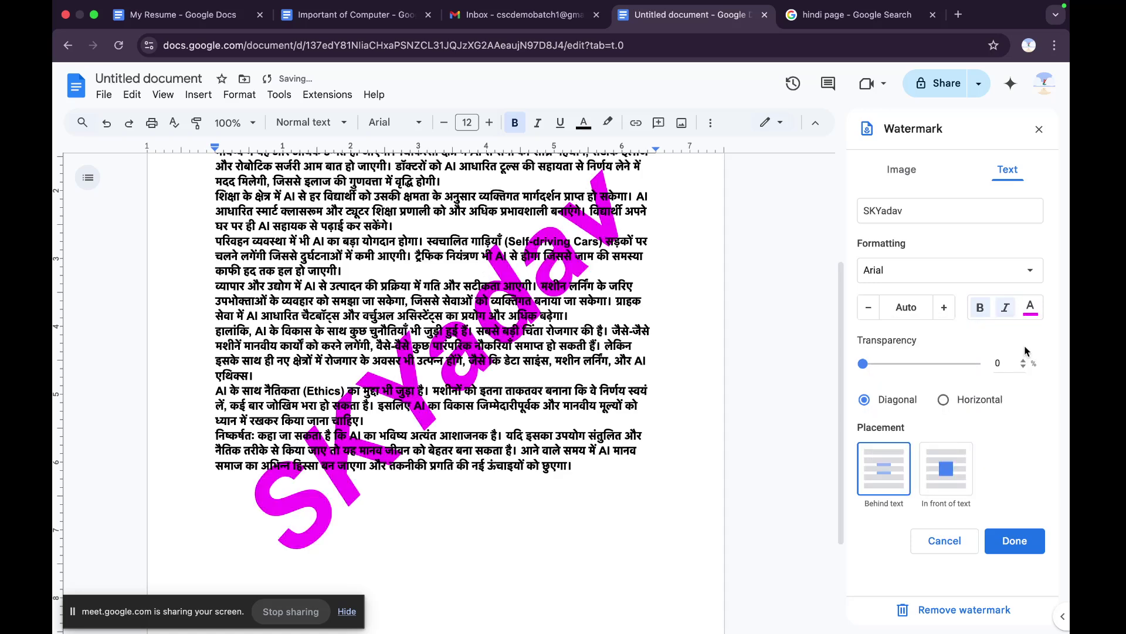
{"action": "left_click", "coordinate": [1030, 307]}
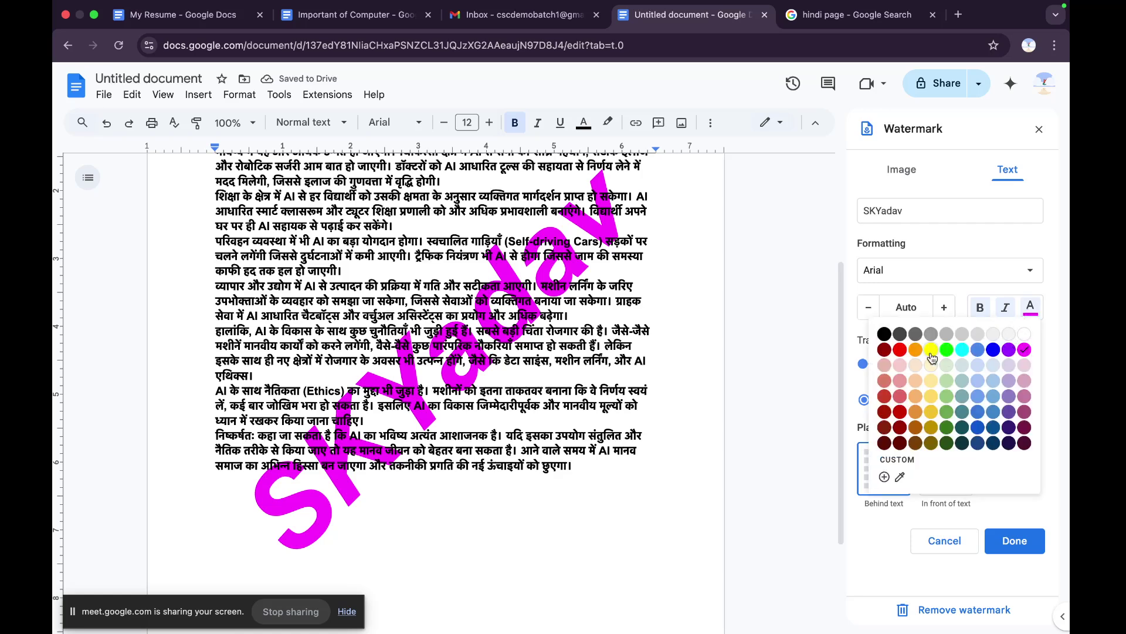
{"action": "left_click", "coordinate": [850, 435]}
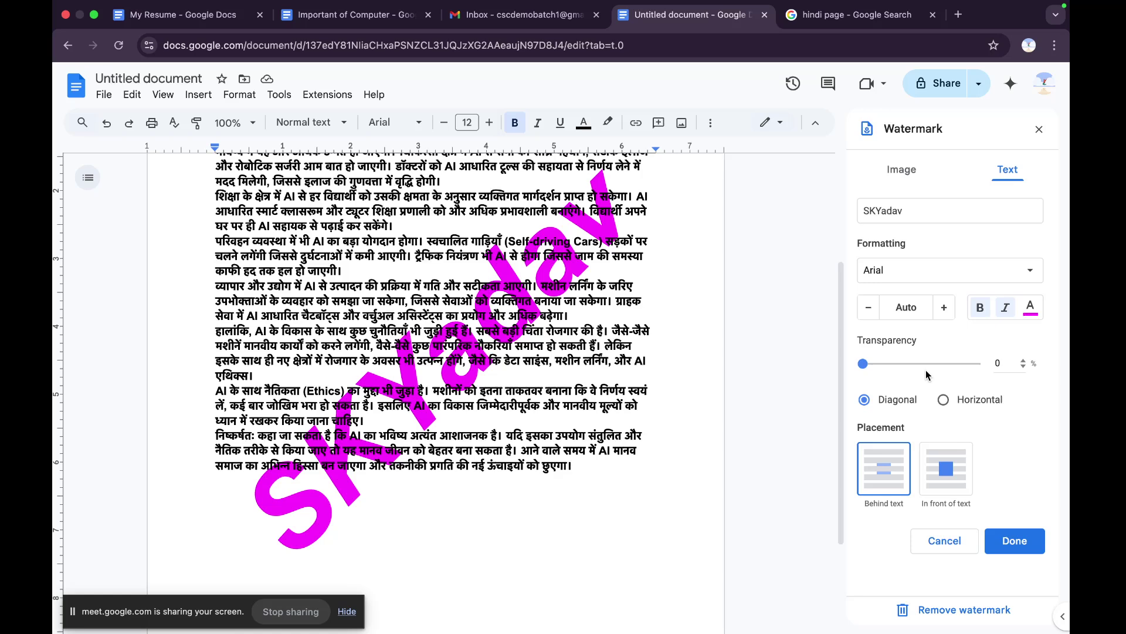
- Set the watermark's transparency to 50% and try the horizontal orientation before returning to diagonal
{"action": "left_click_drag", "start_coordinate": [863, 366], "coordinate": [923, 364]}
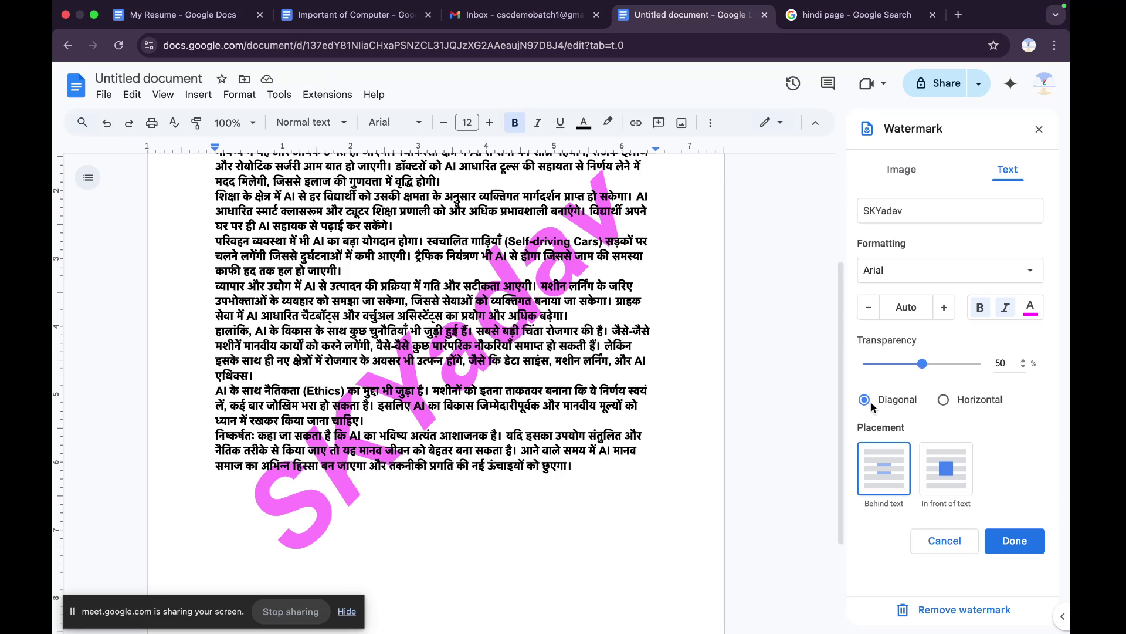
{"action": "left_click", "coordinate": [944, 402]}
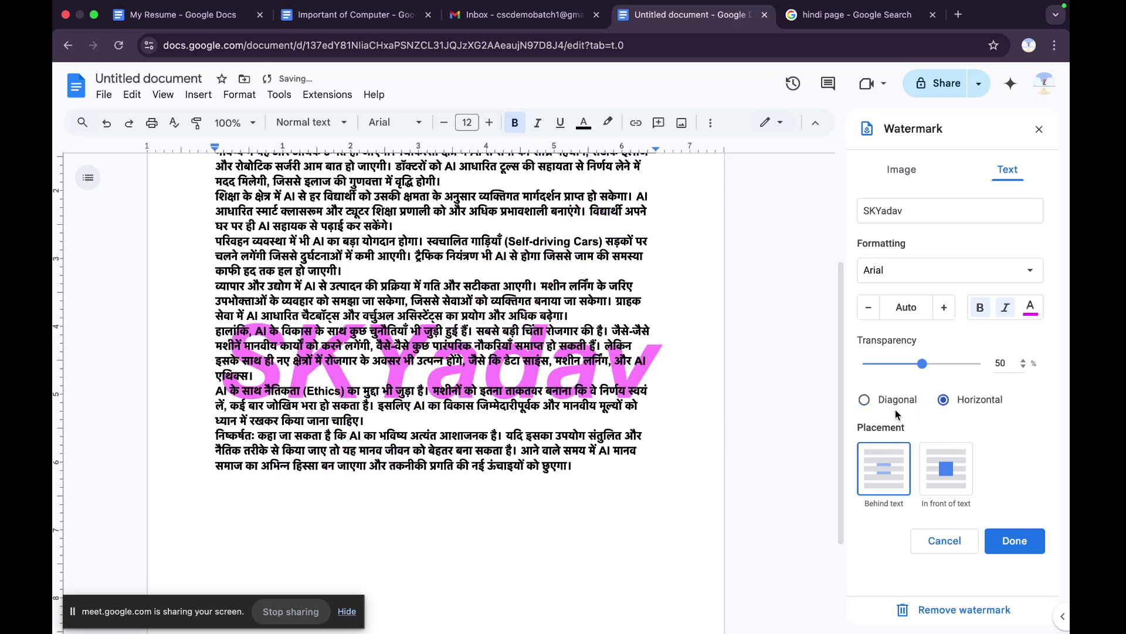
{"action": "left_click", "coordinate": [865, 400]}
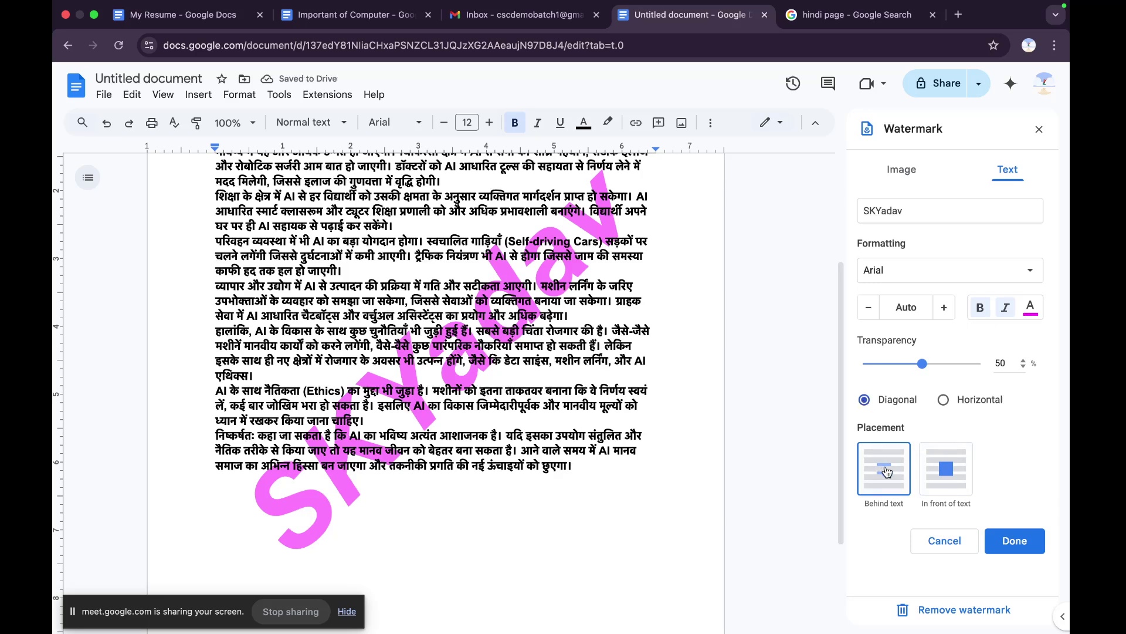
- Place the watermark in front of the text and set its transparency to 0%
{"action": "left_click", "coordinate": [949, 473]}
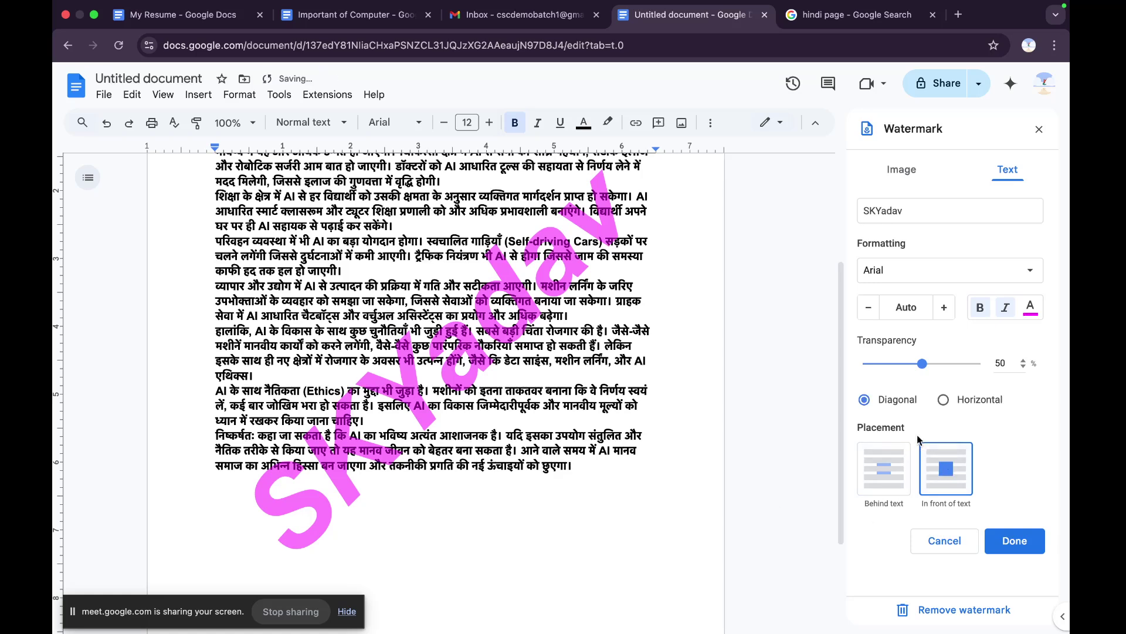
{"action": "left_click_drag", "start_coordinate": [922, 365], "coordinate": [848, 380]}
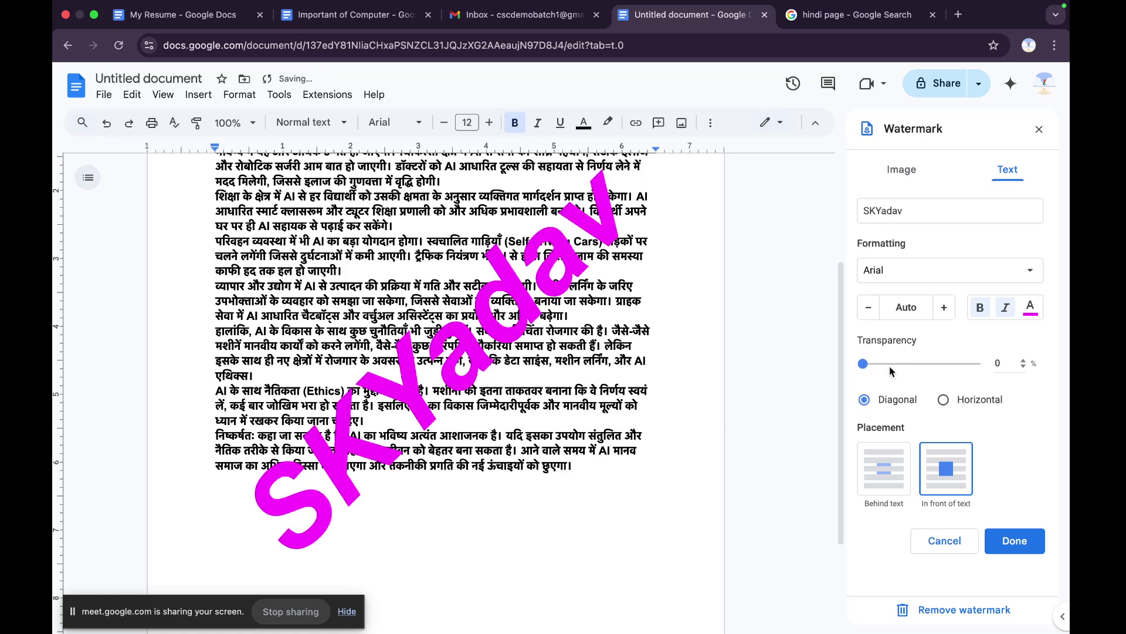
- Compare behind-text and in-front placement, try 70% transparency, and leave the watermark behind the text at 27% transparency
{"action": "left_click", "coordinate": [883, 469]}
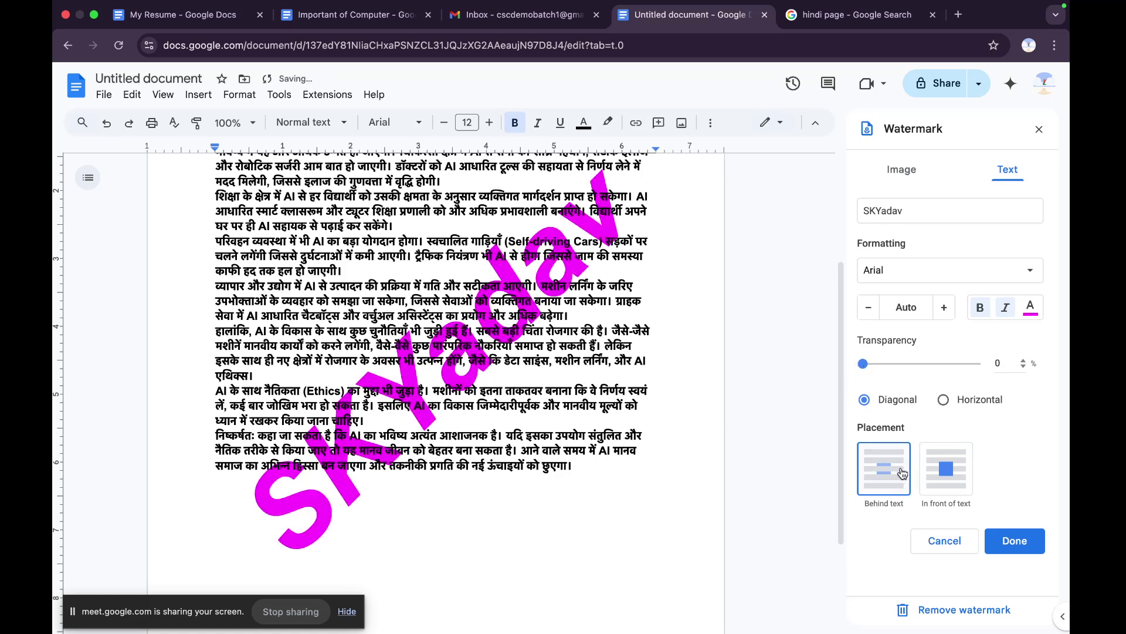
{"action": "left_click", "coordinate": [957, 484]}
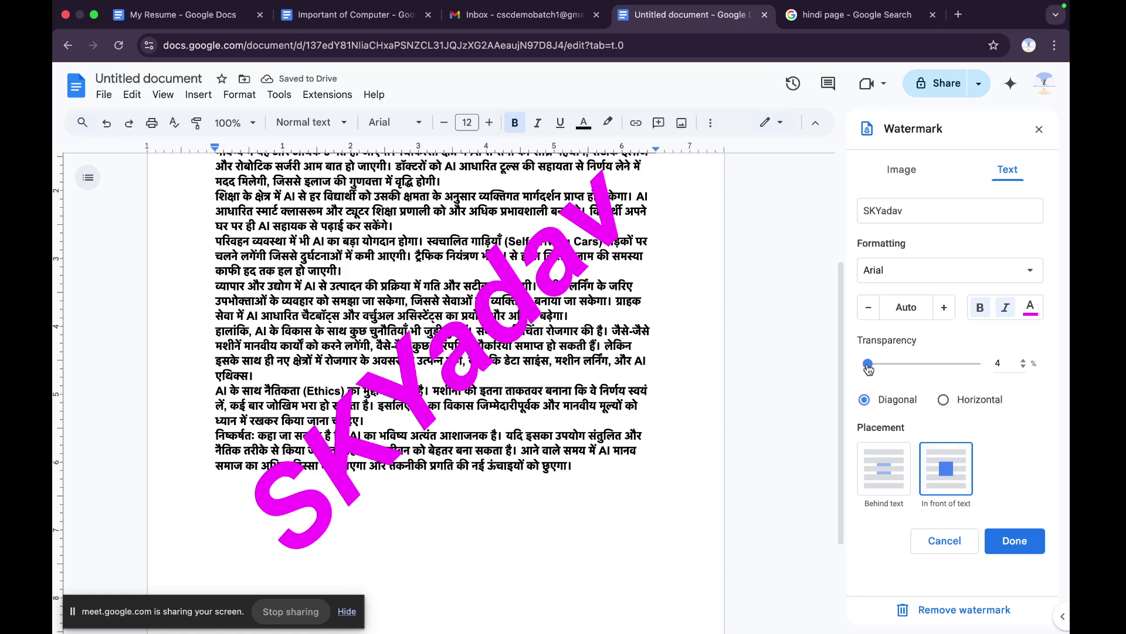
{"action": "left_click_drag", "start_coordinate": [863, 364], "coordinate": [945, 373]}
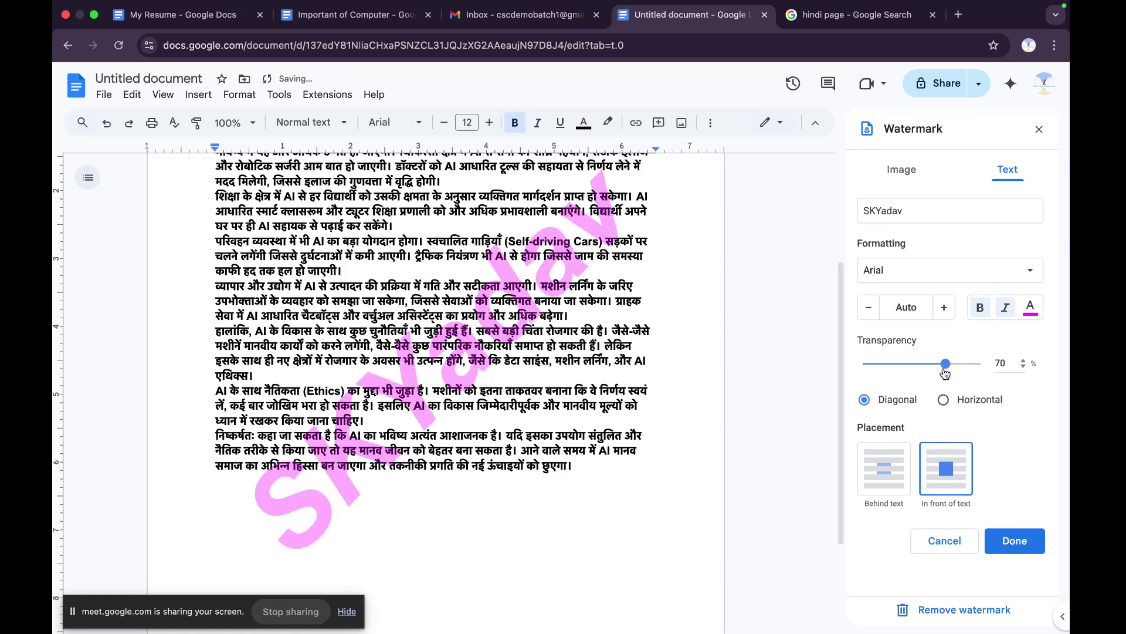
{"action": "left_click", "coordinate": [883, 474]}
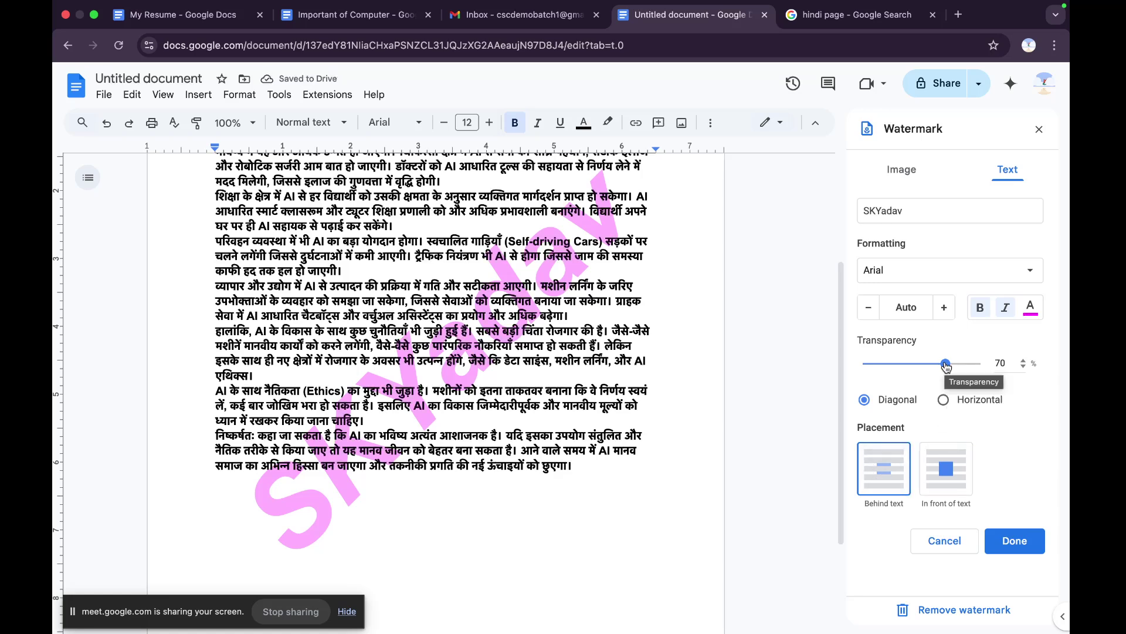
{"action": "left_click_drag", "start_coordinate": [945, 365], "coordinate": [895, 374]}
- Try white and black as the watermark's text color, and set its transparency to 0%
{"action": "left_click", "coordinate": [1032, 307]}
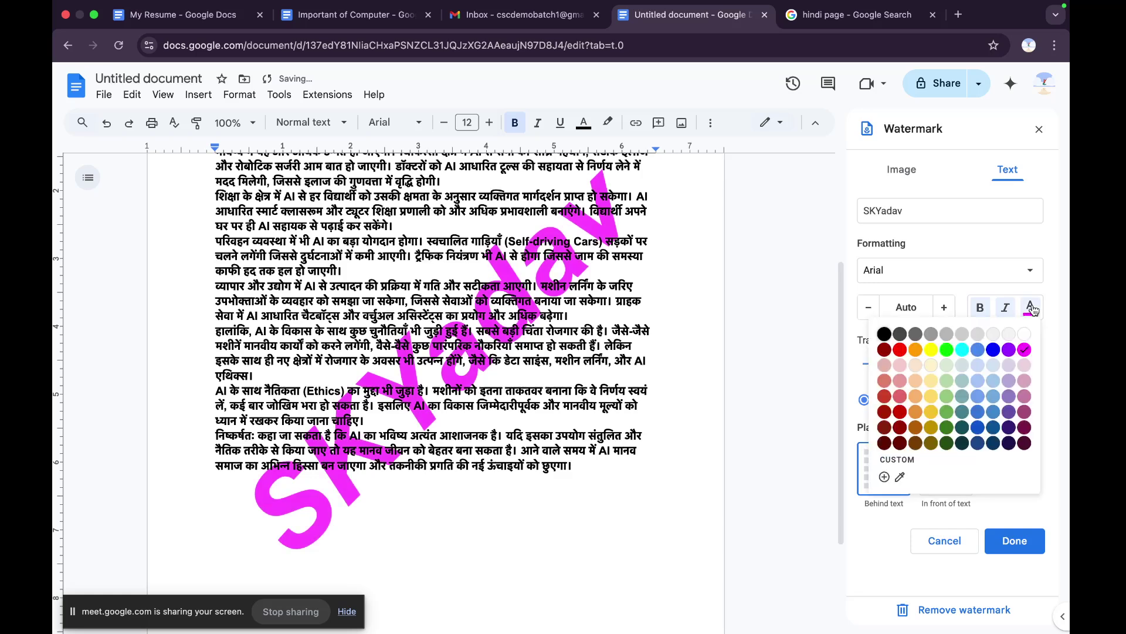
{"action": "left_click", "coordinate": [1025, 335]}
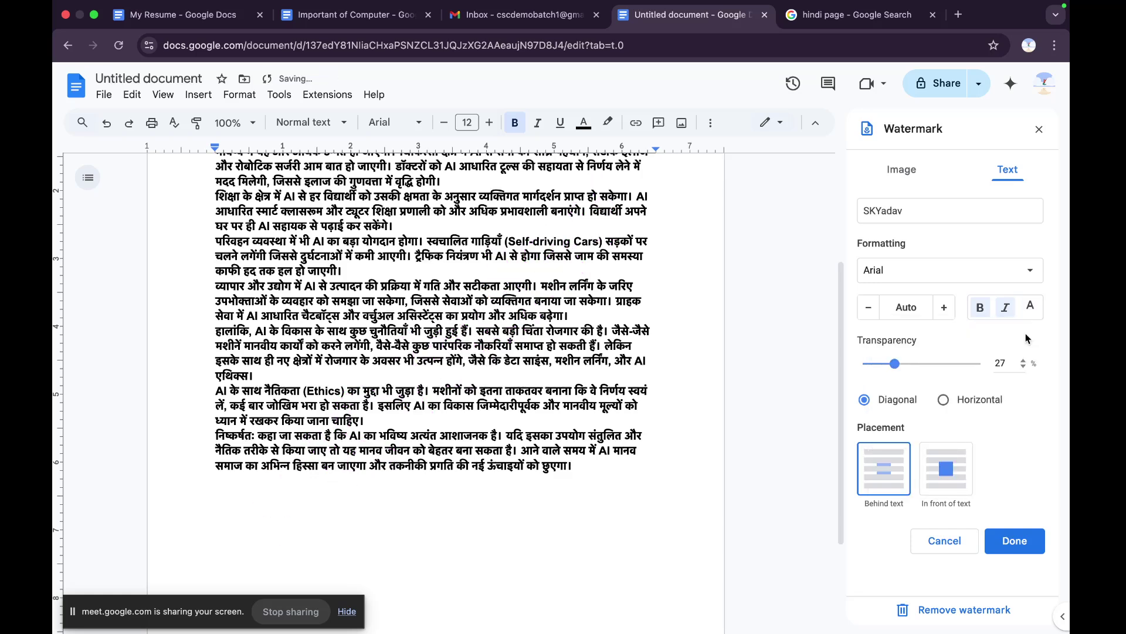
{"action": "left_click", "coordinate": [1030, 306]}
{"action": "left_click", "coordinate": [885, 335]}
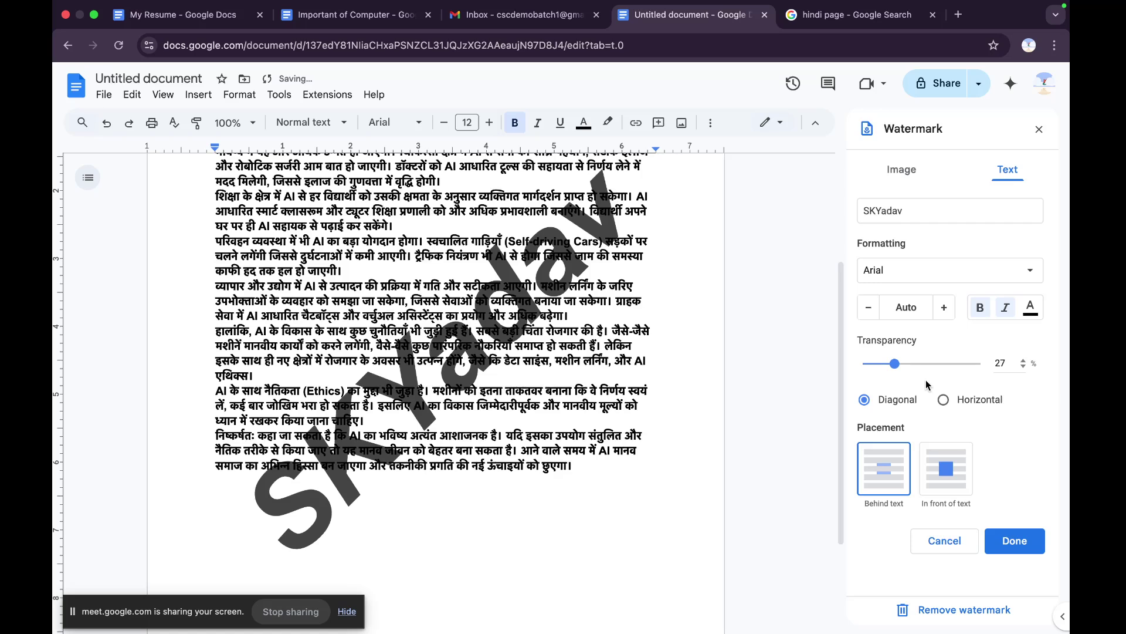
{"action": "left_click_drag", "start_coordinate": [895, 364], "coordinate": [863, 364]}
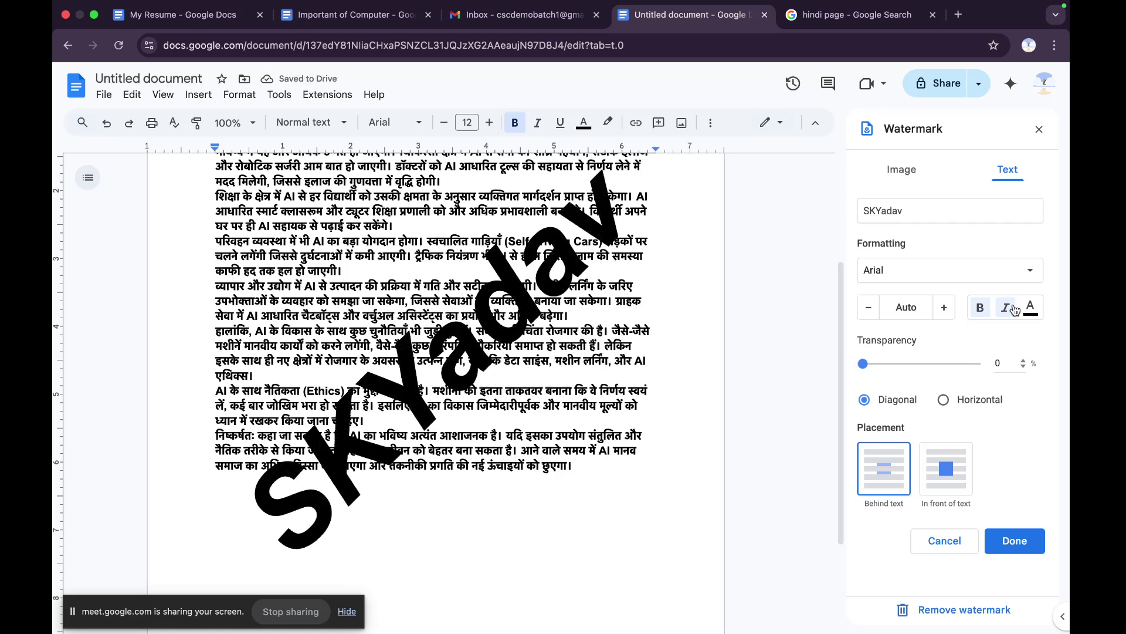
- Color the watermark text gray, try 70% transparency, set it to 50%, and apply the watermark
{"action": "left_click", "coordinate": [1031, 310]}
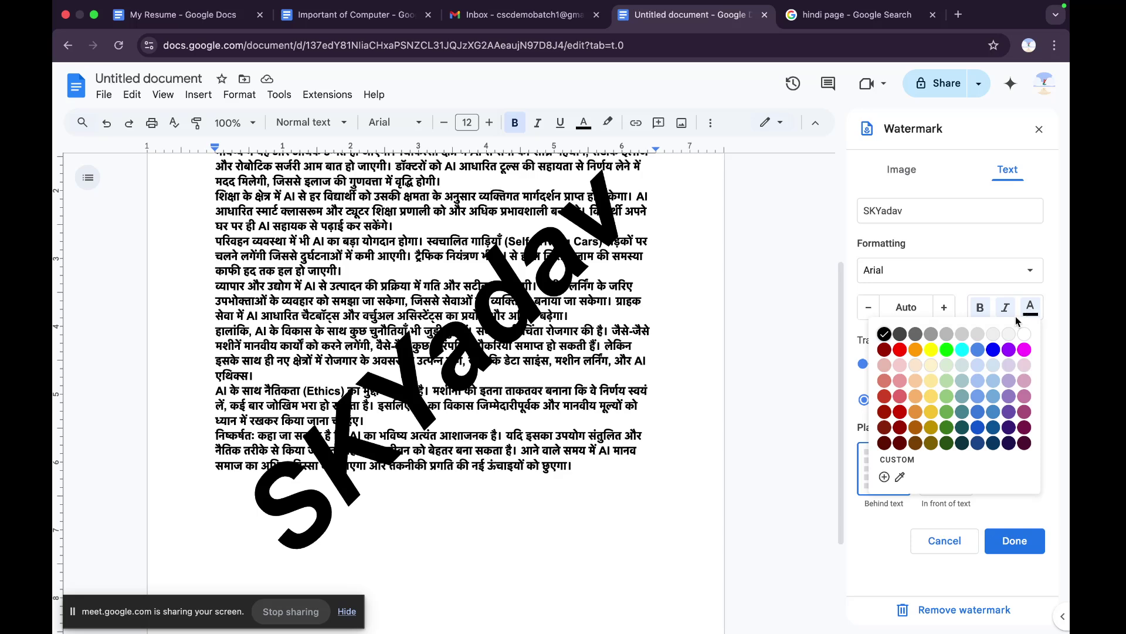
{"action": "left_click", "coordinate": [931, 336]}
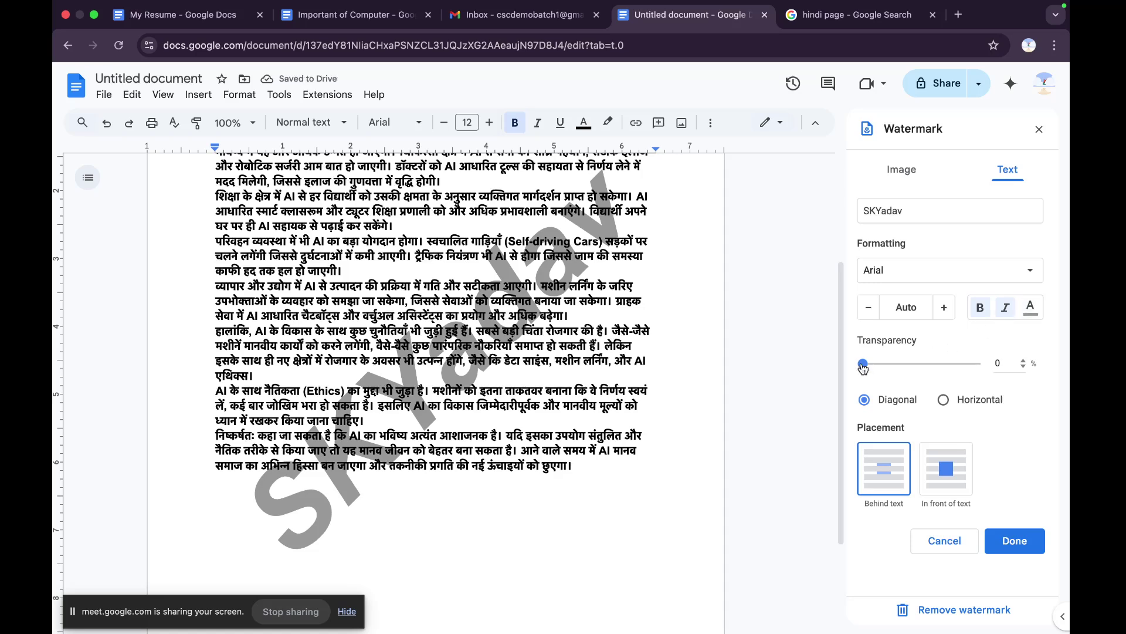
{"action": "left_click_drag", "start_coordinate": [863, 364], "coordinate": [945, 364]}
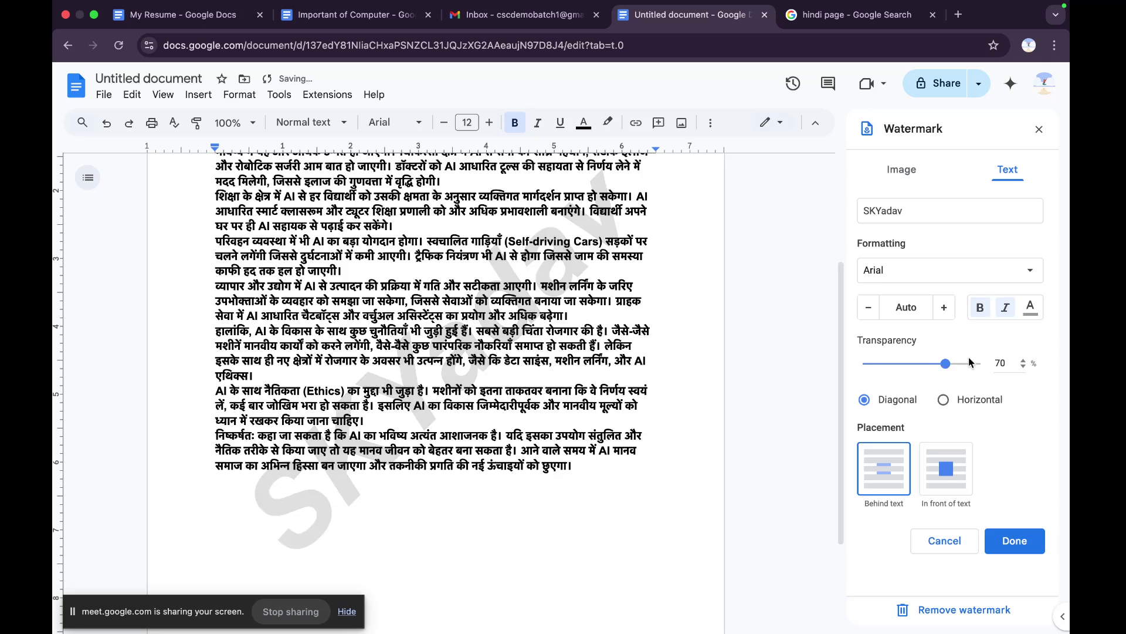
{"action": "left_click", "coordinate": [1006, 364]}
{"action": "double_click", "coordinate": [1006, 364]}
{"action": "type", "text": "50"}
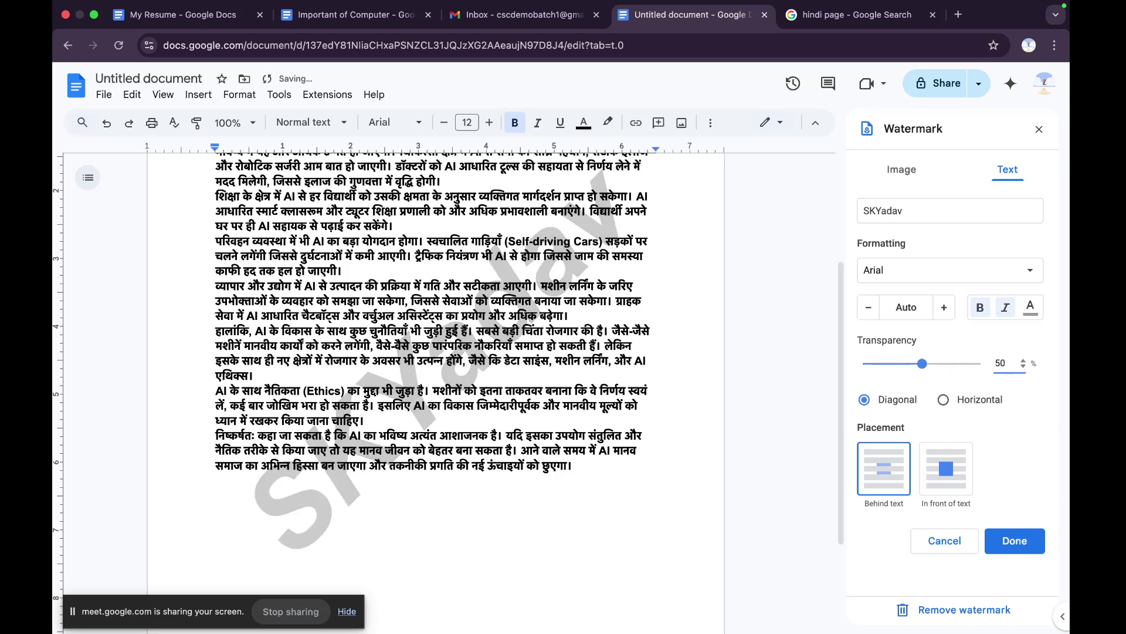
{"action": "left_click", "coordinate": [938, 383]}
{"action": "left_click", "coordinate": [1013, 544]}
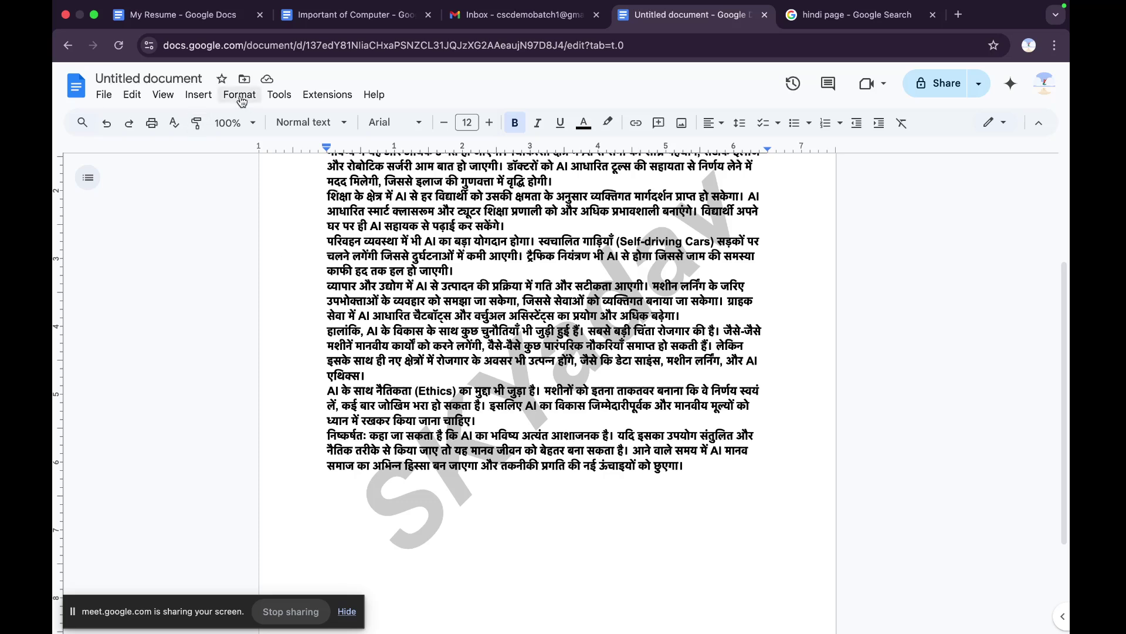
- Reopen the watermark settings and remove the text watermark from the document
{"action": "left_click", "coordinate": [200, 96]}
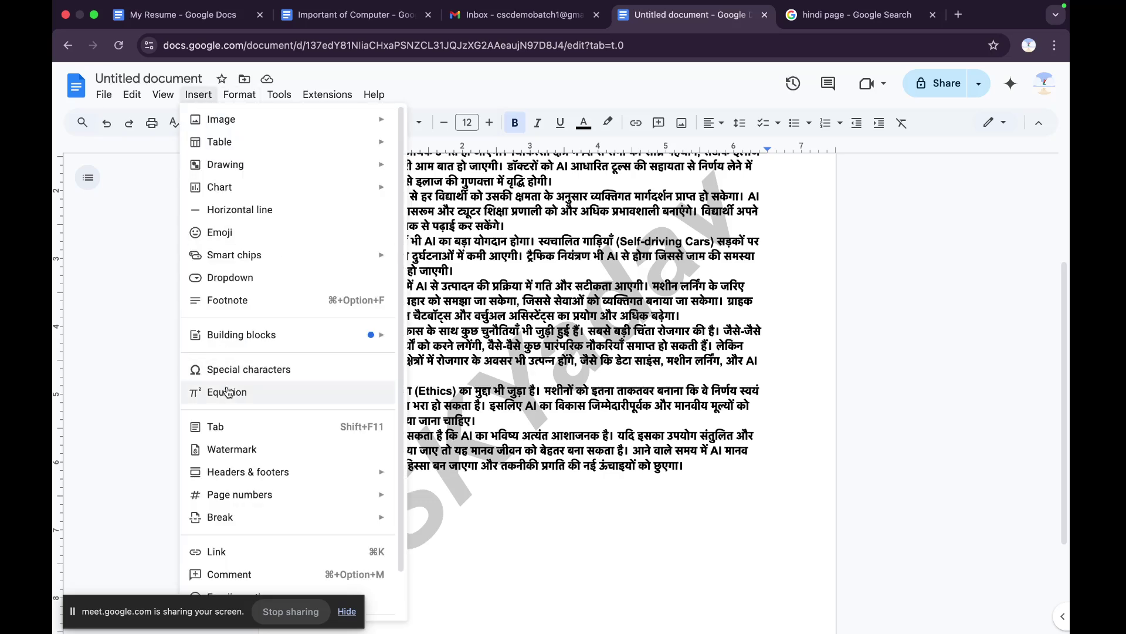
{"action": "left_click", "coordinate": [230, 450]}
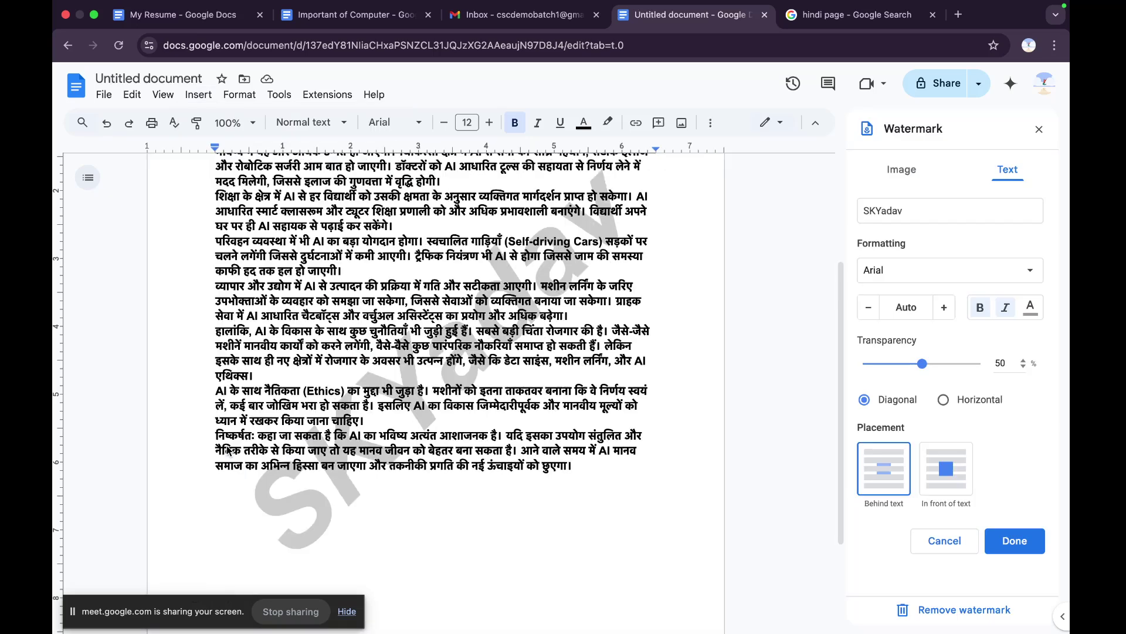
{"action": "left_click", "coordinate": [933, 611]}
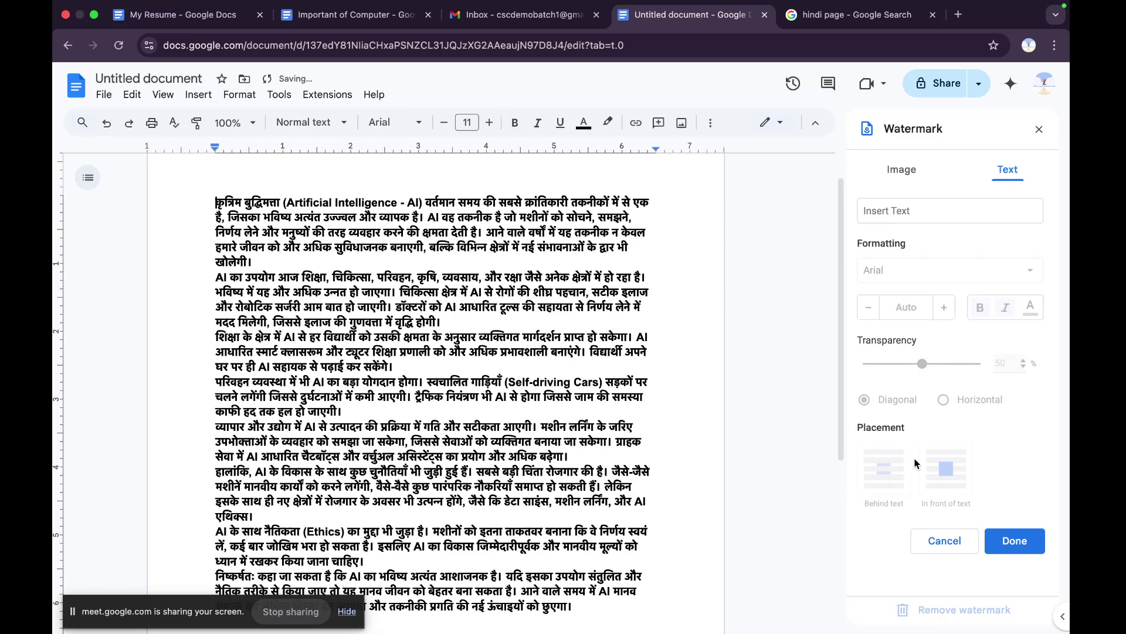
- Switch to an image watermark and open the image selection for uploading a file
{"action": "left_click", "coordinate": [901, 174]}
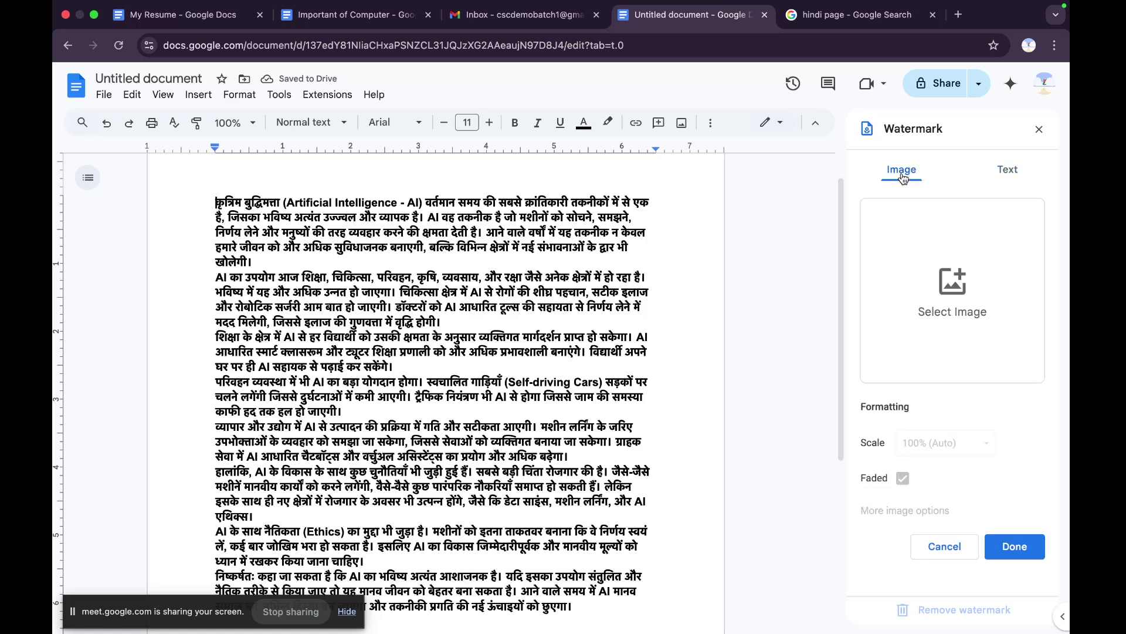
{"action": "left_click", "coordinate": [953, 285]}
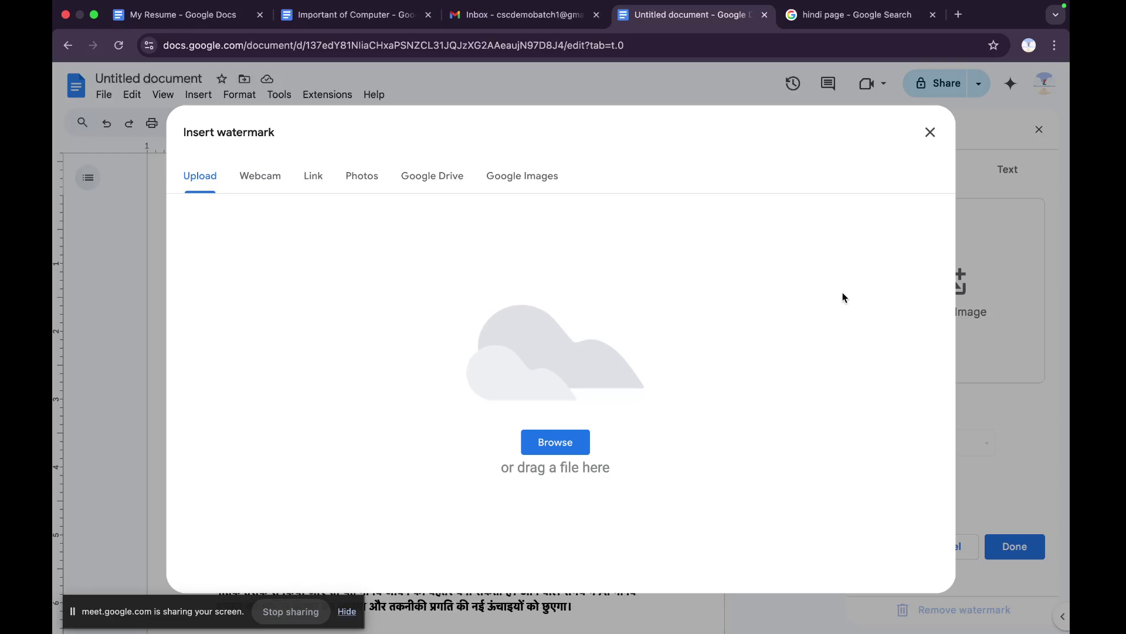
{"action": "left_click", "coordinate": [931, 134]}
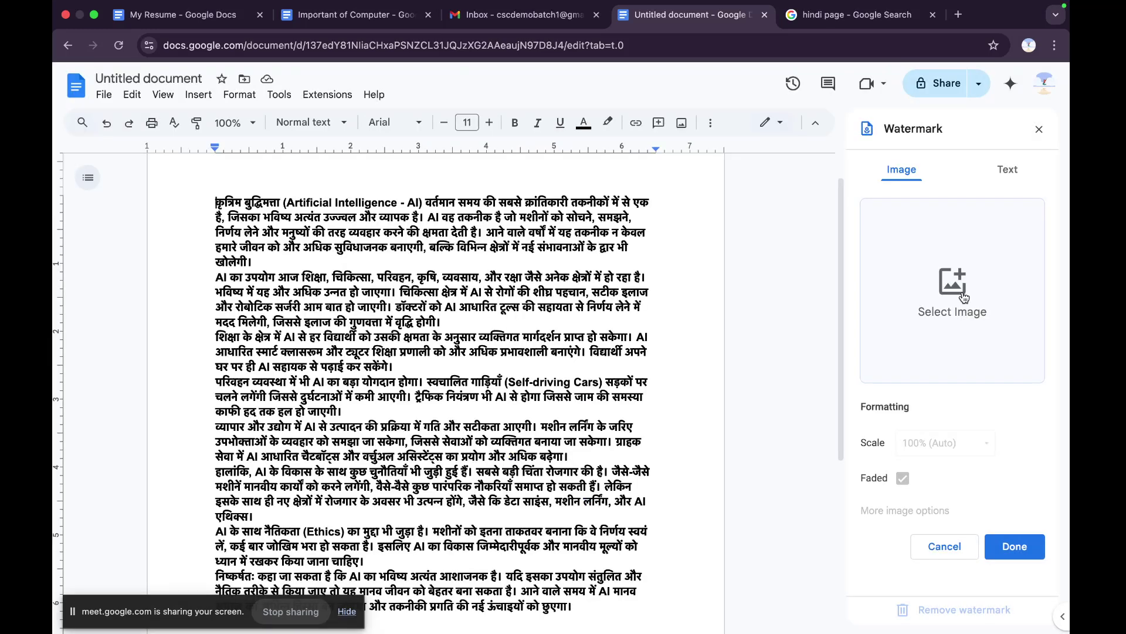
{"action": "left_click", "coordinate": [964, 297]}
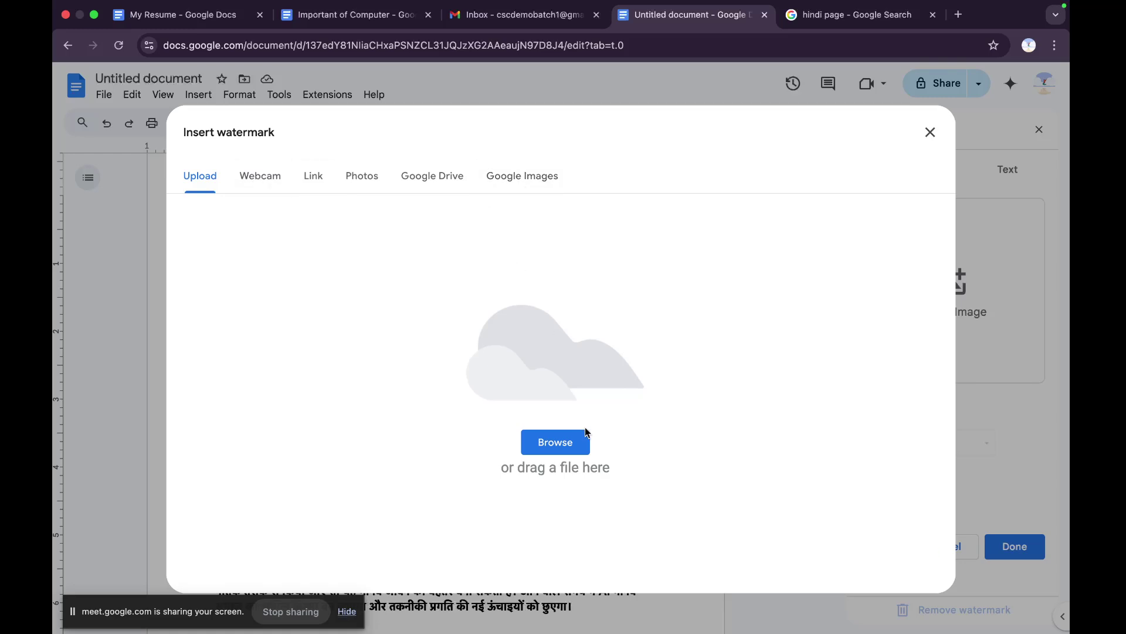
- Try to upload about-01.webp from the Media folder in Downloads as the watermark image
{"action": "left_click", "coordinate": [559, 446]}
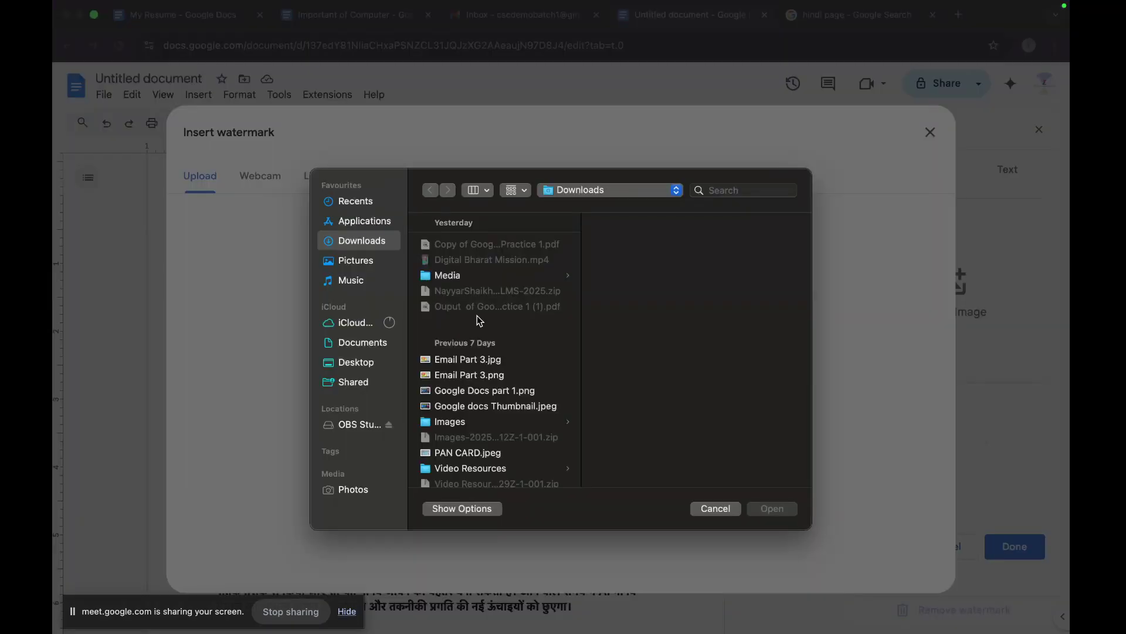
{"action": "left_click", "coordinate": [457, 277]}
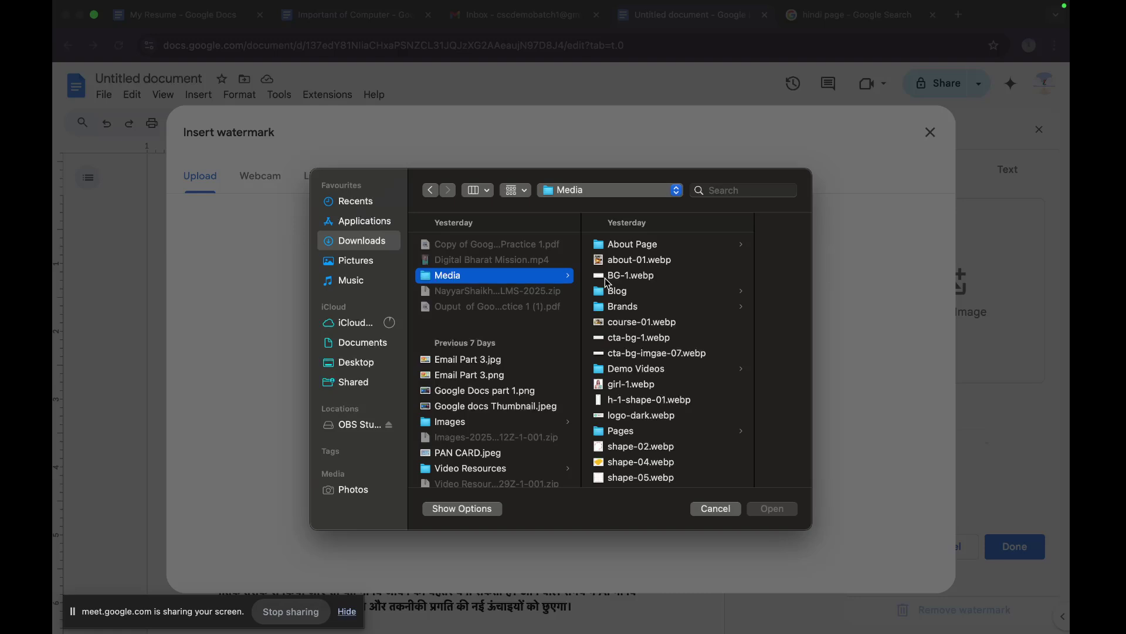
{"action": "left_click", "coordinate": [607, 261]}
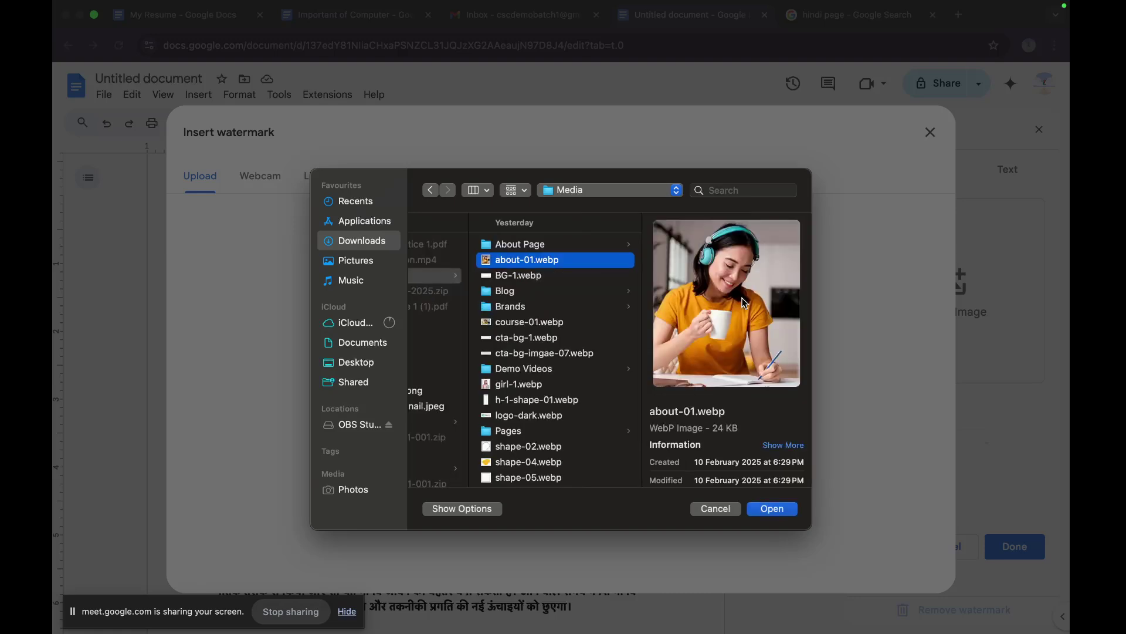
{"action": "left_click", "coordinate": [772, 508]}
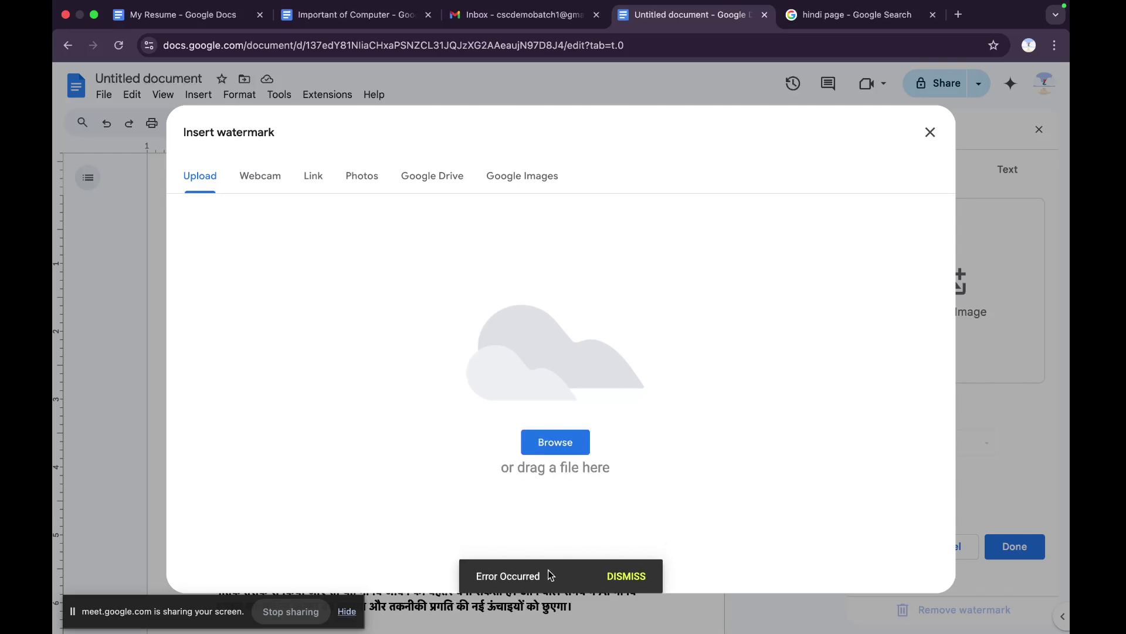
{"action": "left_click", "coordinate": [639, 580]}
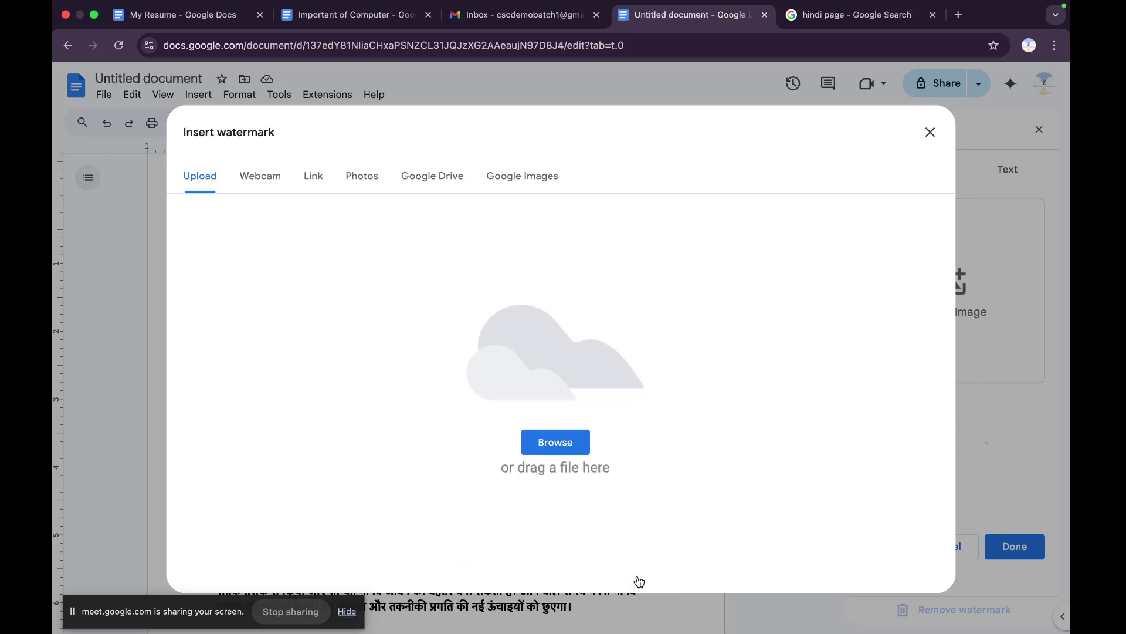
- Upload Email Part 3.jpg from the Downloads folder as the watermark image and check it on the page
{"action": "left_click", "coordinate": [560, 441]}
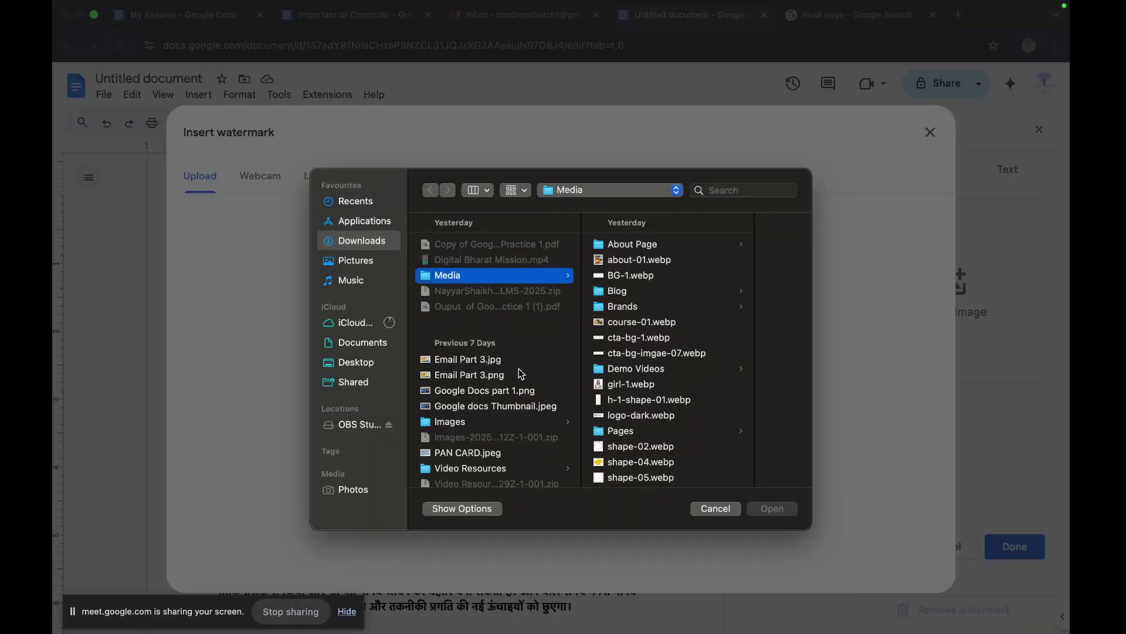
{"action": "left_click", "coordinate": [478, 363]}
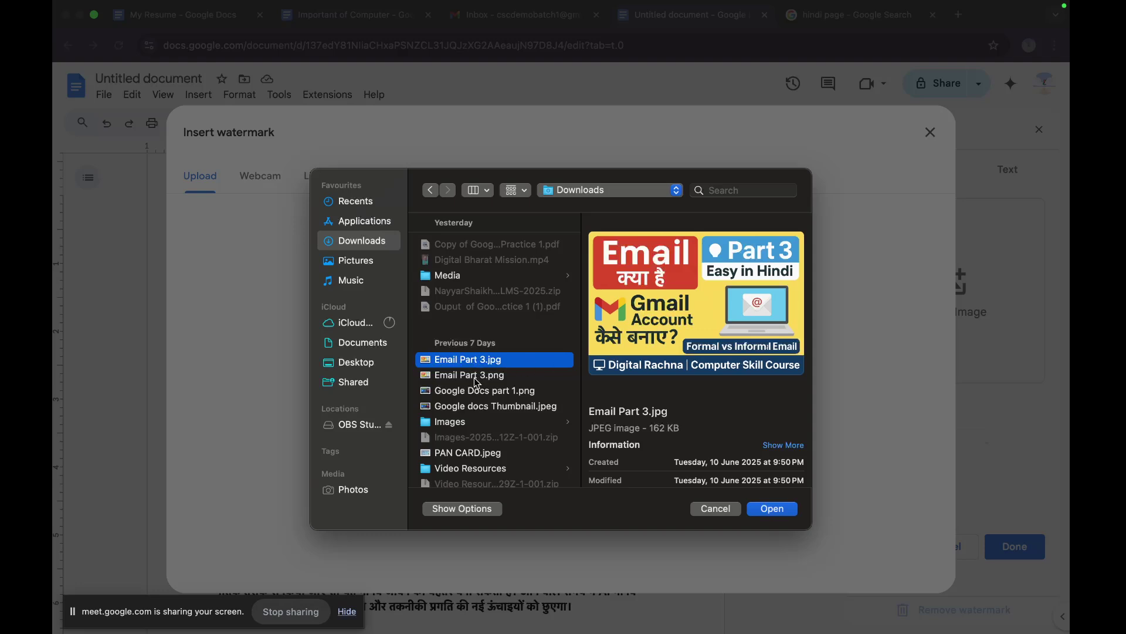
{"action": "left_click", "coordinate": [476, 380]}
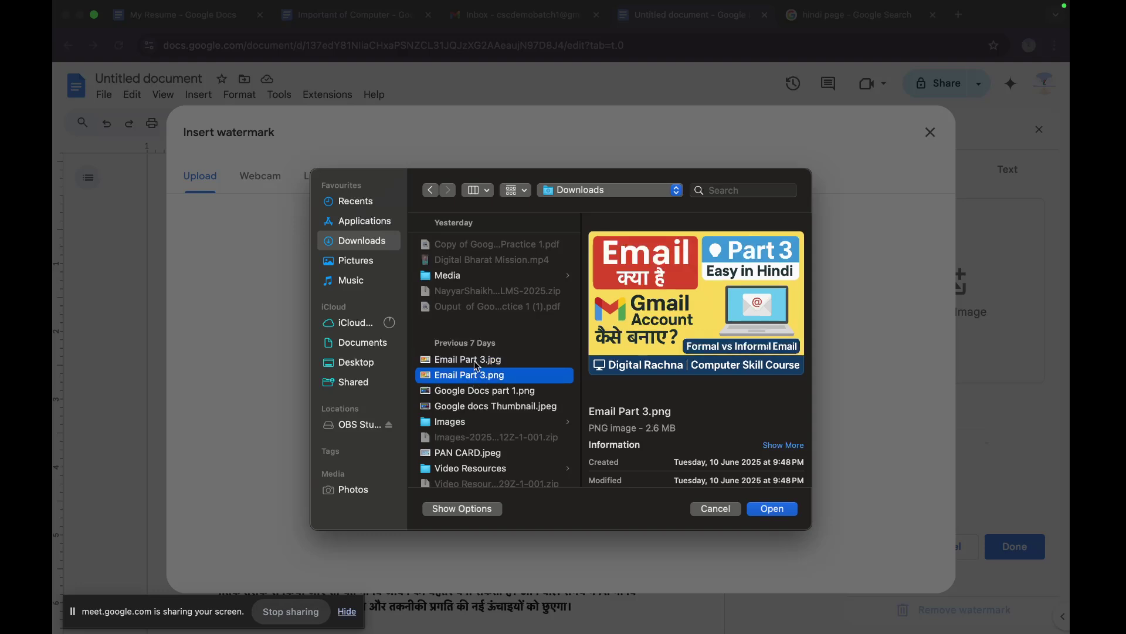
{"action": "left_click", "coordinate": [477, 365]}
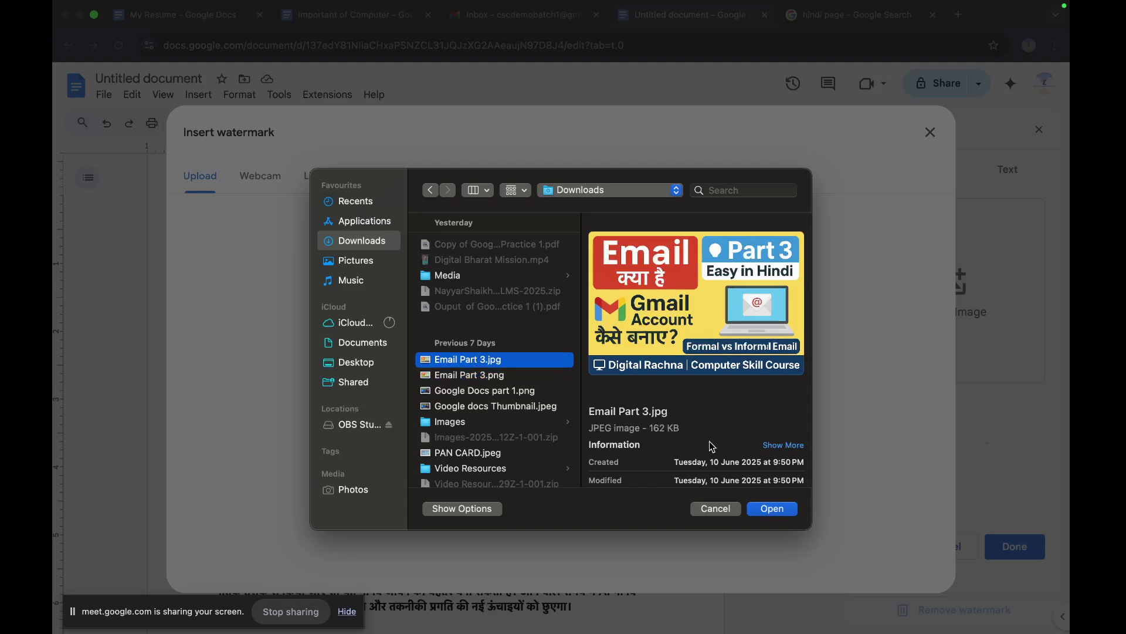
{"action": "left_click", "coordinate": [770, 514]}
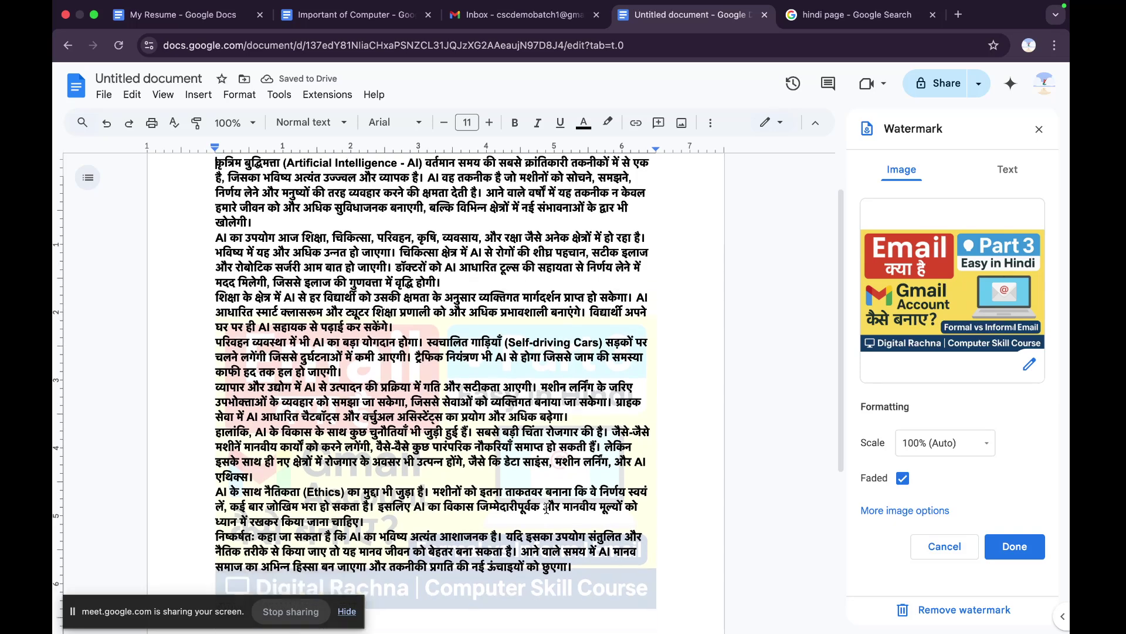
{"action": "scroll", "coordinate": [546, 508], "scroll_direction": "down", "scroll_amount": 3}
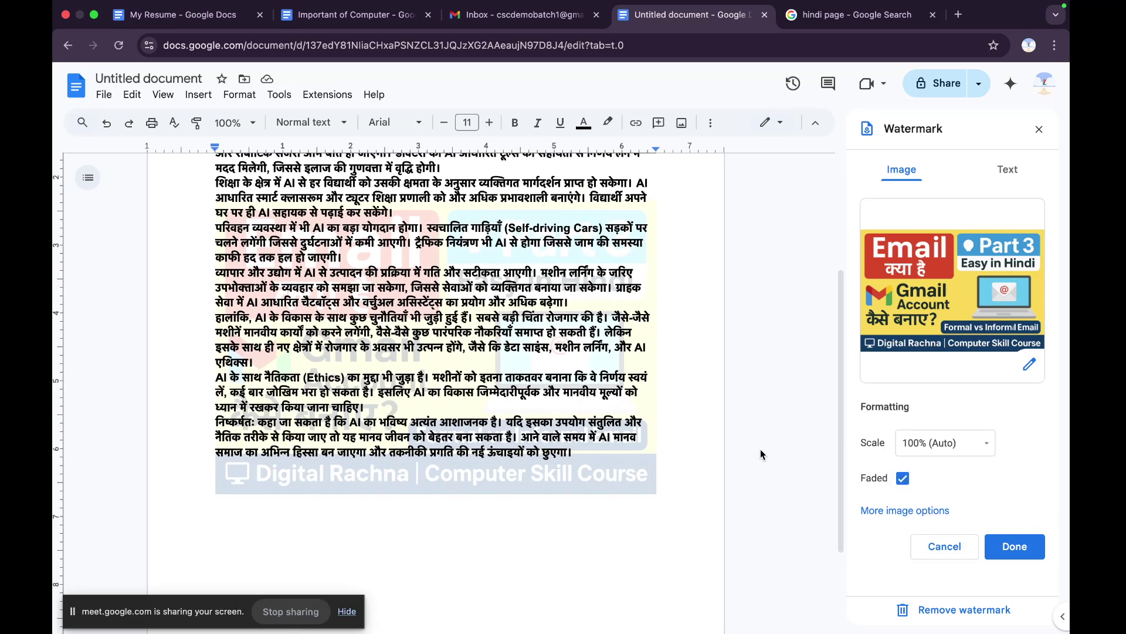
{"action": "left_click", "coordinate": [656, 443]}
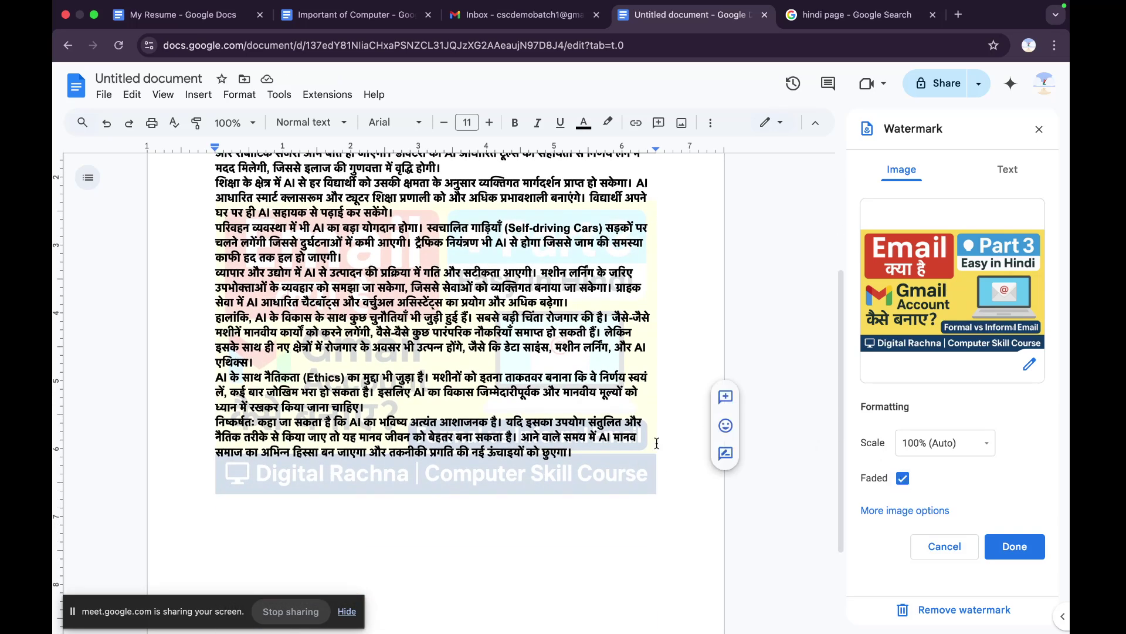
- Try the image watermark at 50% scale, return it to 100% (Auto), and switch its Faded effect off and back on
{"action": "left_click", "coordinate": [985, 451]}
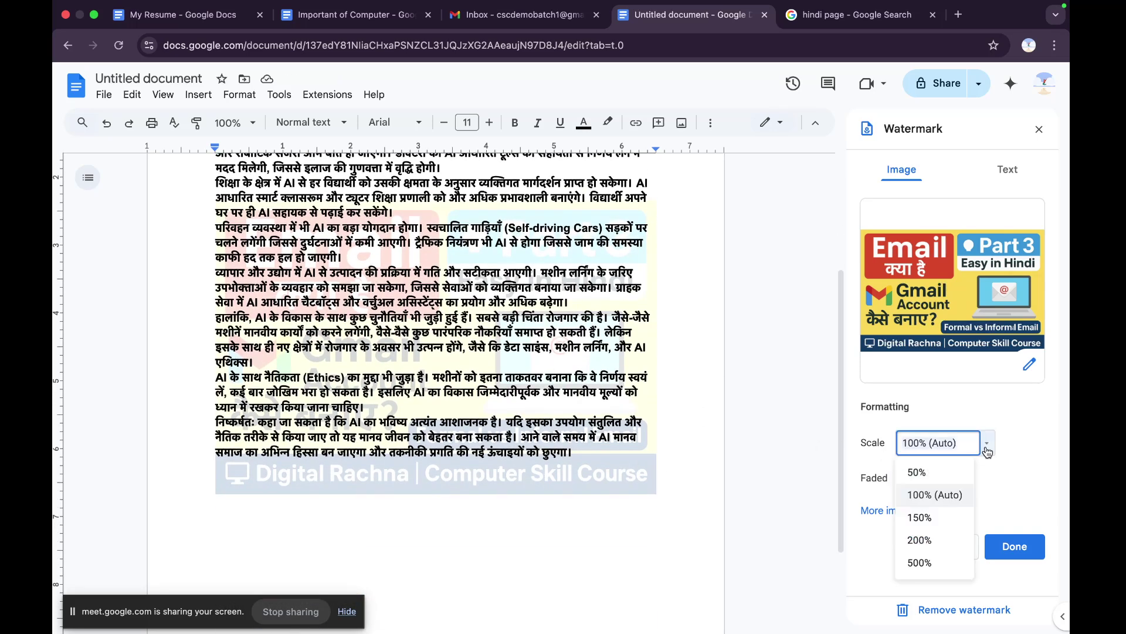
{"action": "left_click", "coordinate": [960, 476]}
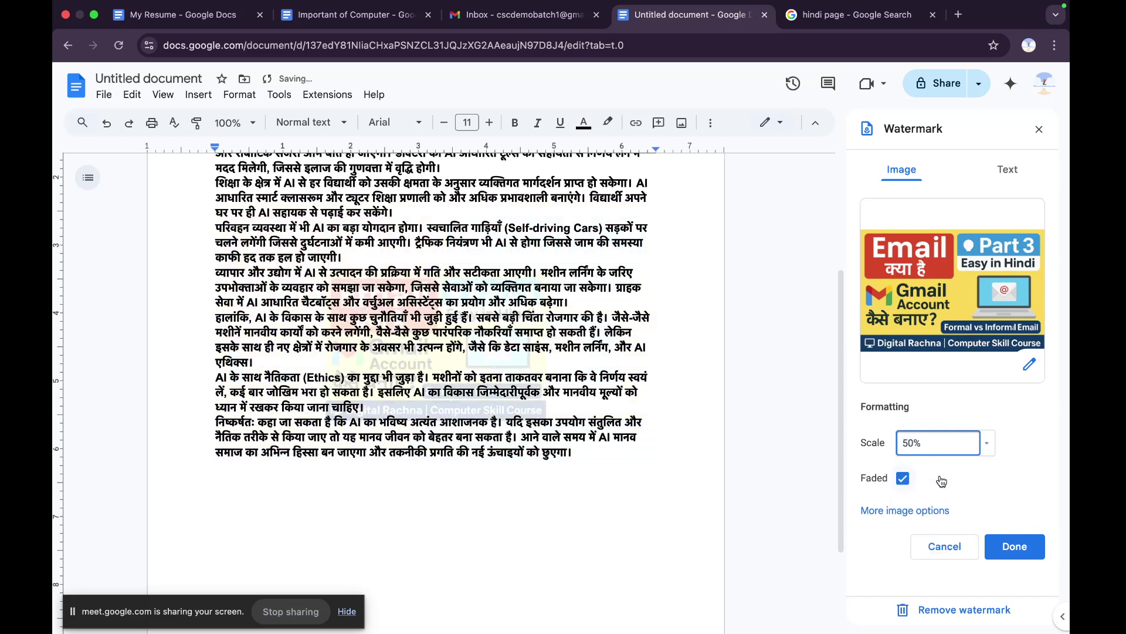
{"action": "key", "text": "Down"}
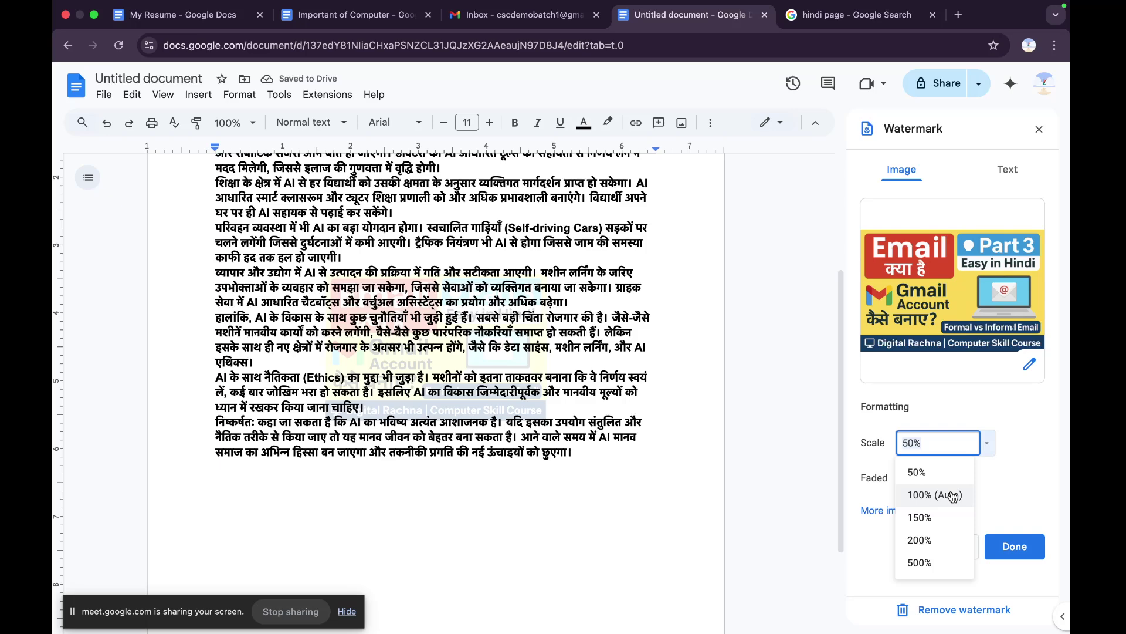
{"action": "left_click", "coordinate": [953, 496]}
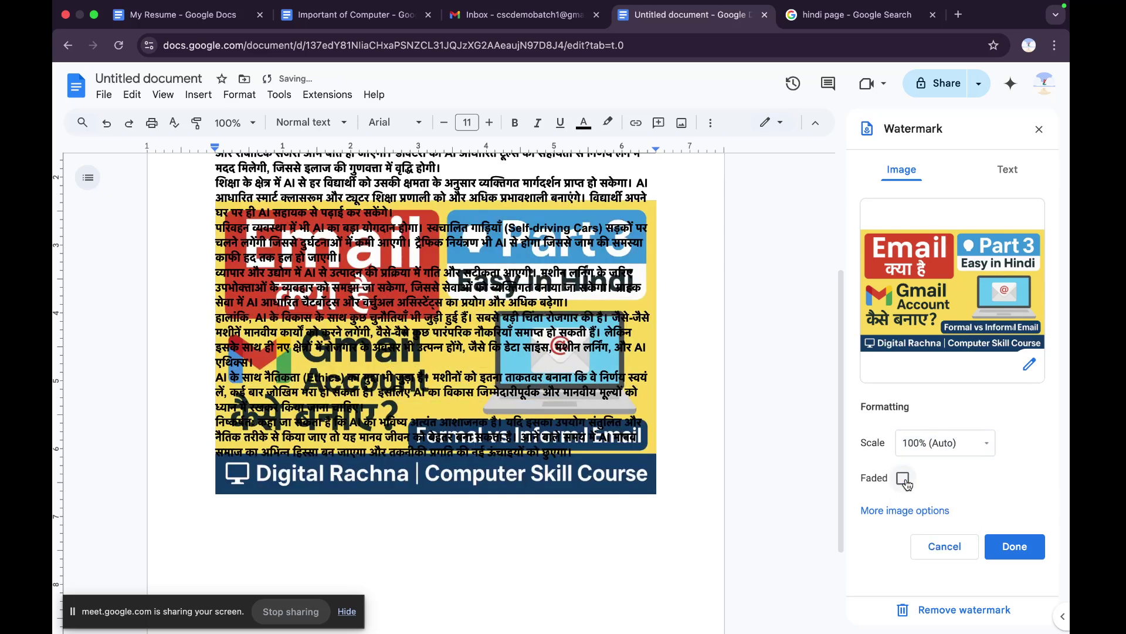
{"action": "left_click", "coordinate": [903, 479]}
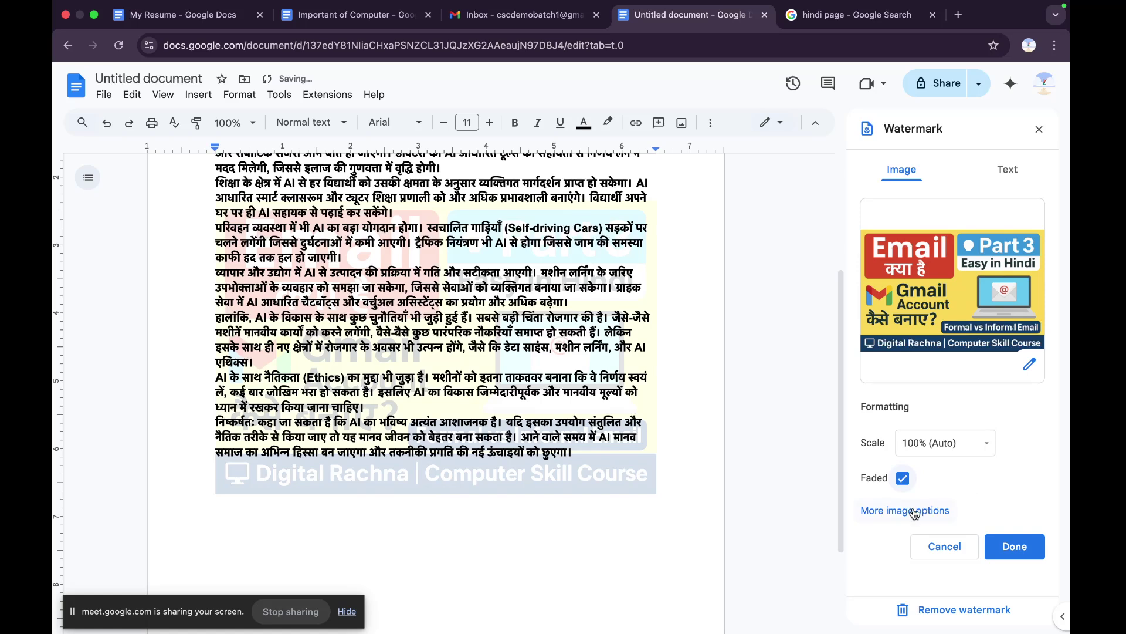
- Open more image options for the watermark and try its opacity at 28% and 49% before returning it to 100%
{"action": "left_click", "coordinate": [905, 509]}
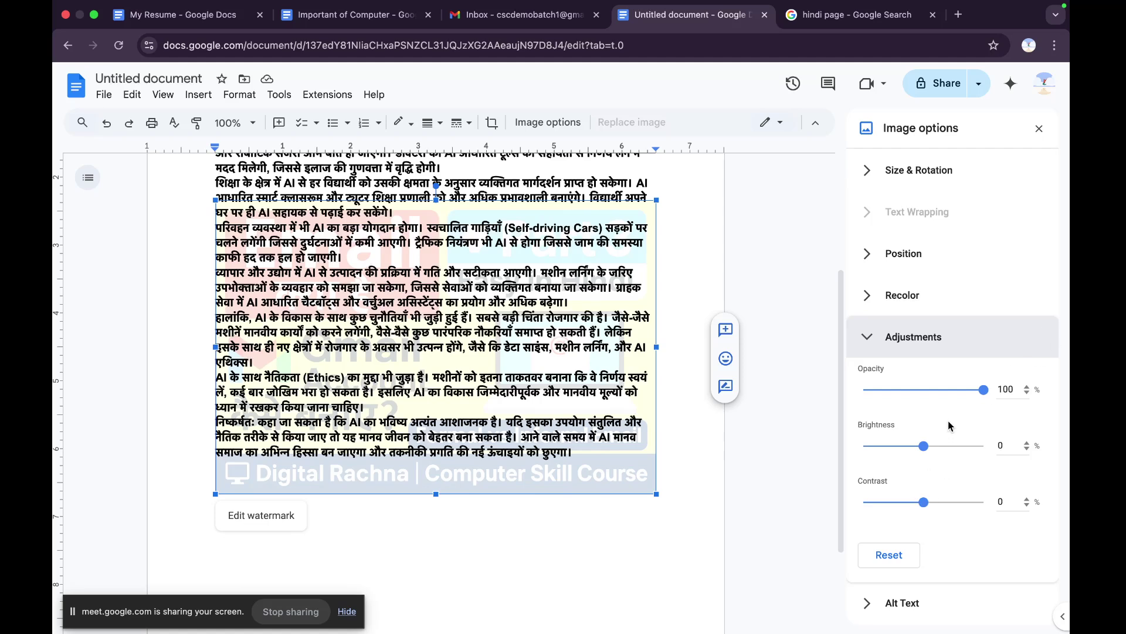
{"action": "left_click_drag", "start_coordinate": [984, 390], "coordinate": [901, 399]}
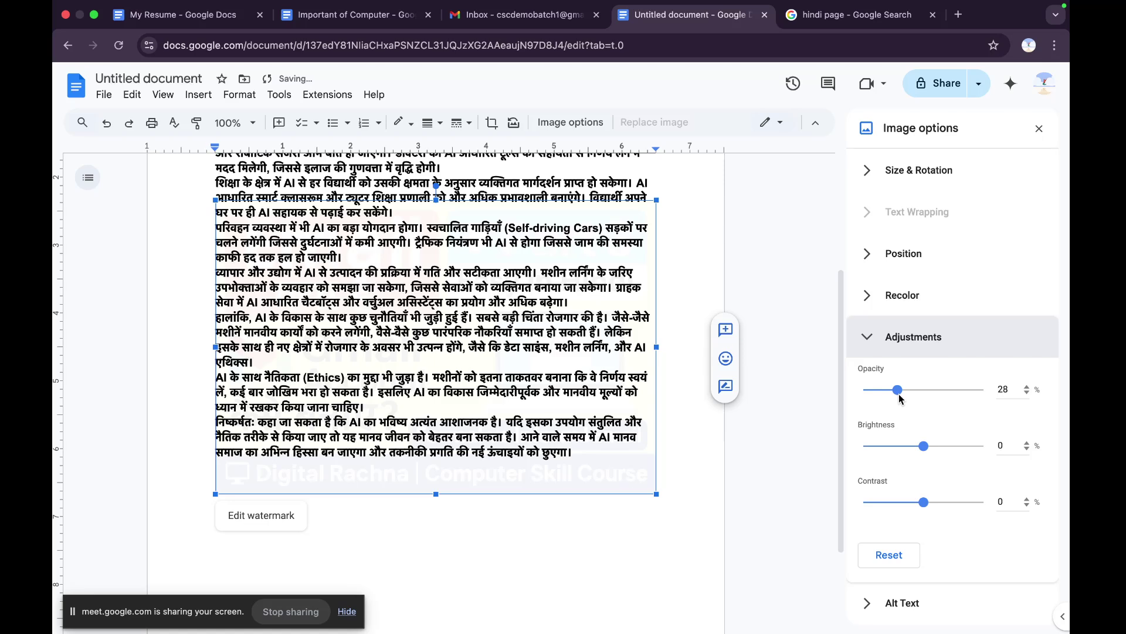
{"action": "left_click_drag", "start_coordinate": [898, 391], "coordinate": [924, 394]}
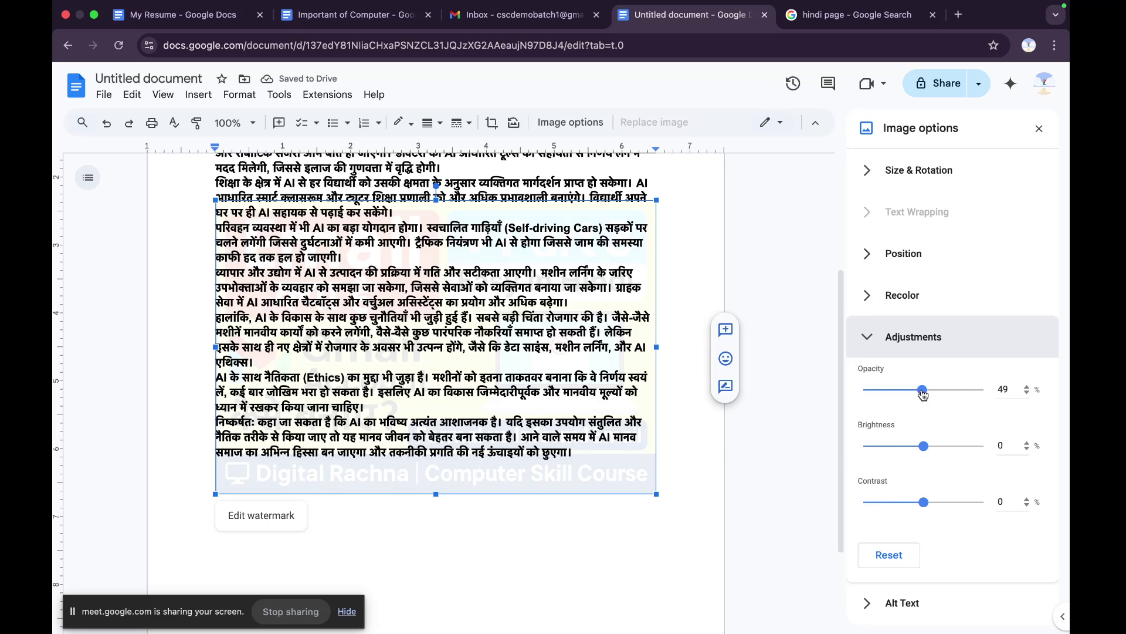
{"action": "left_click_drag", "start_coordinate": [923, 390], "coordinate": [1021, 384]}
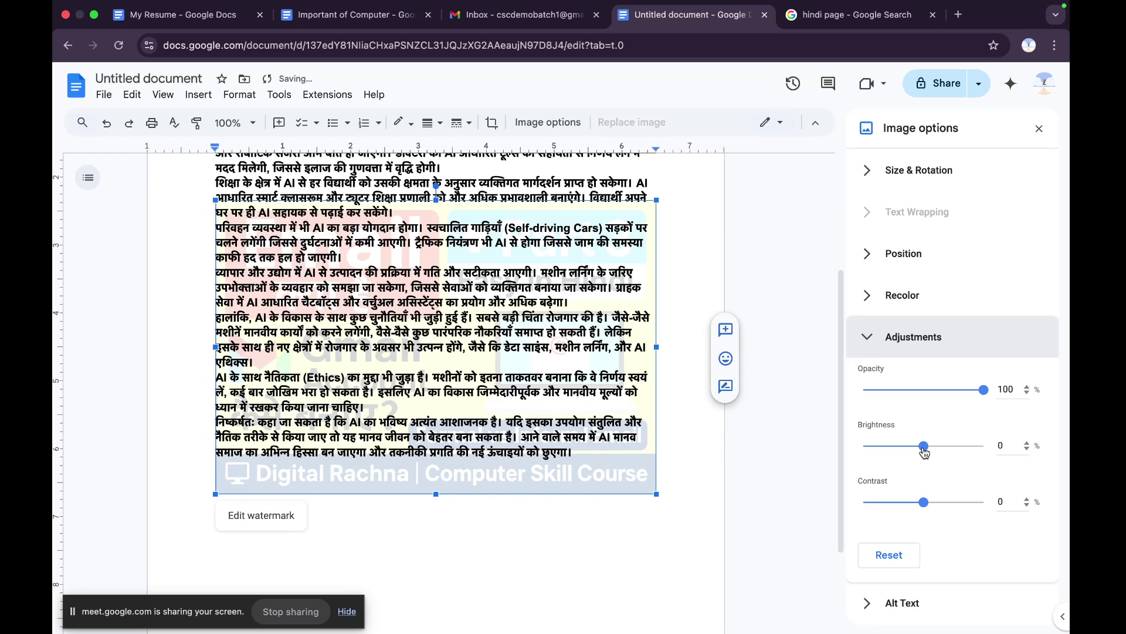
- Try the watermark image's brightness at 99% and -8% and its contrast at -4%, and reset the adjustments
{"action": "left_click_drag", "start_coordinate": [924, 446], "coordinate": [983, 450]}
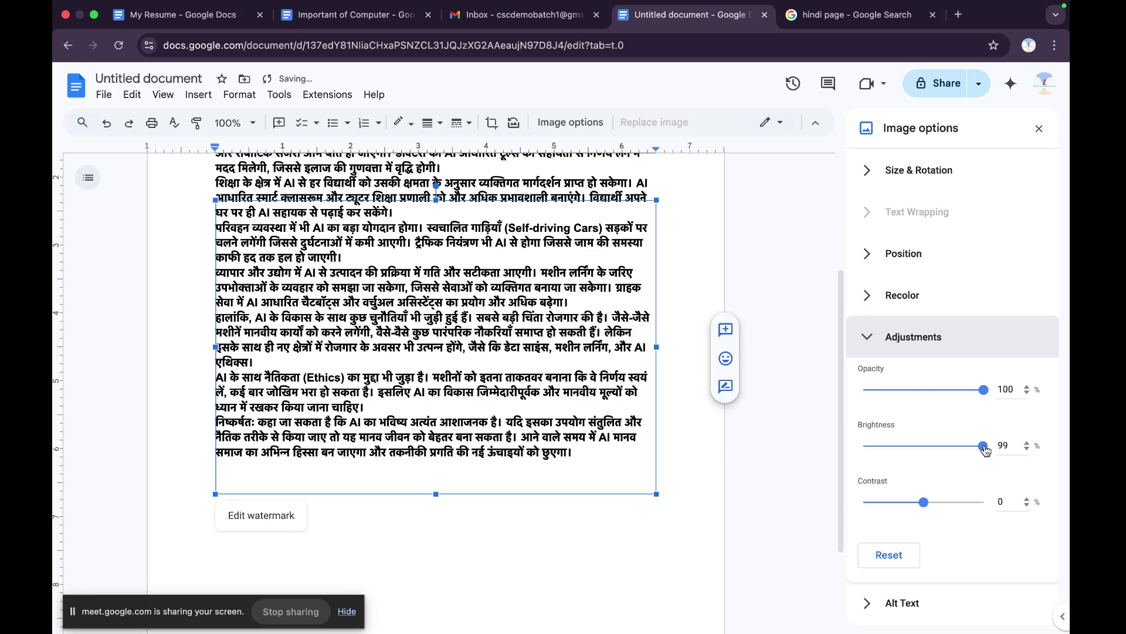
{"action": "left_click_drag", "start_coordinate": [985, 450], "coordinate": [920, 450]}
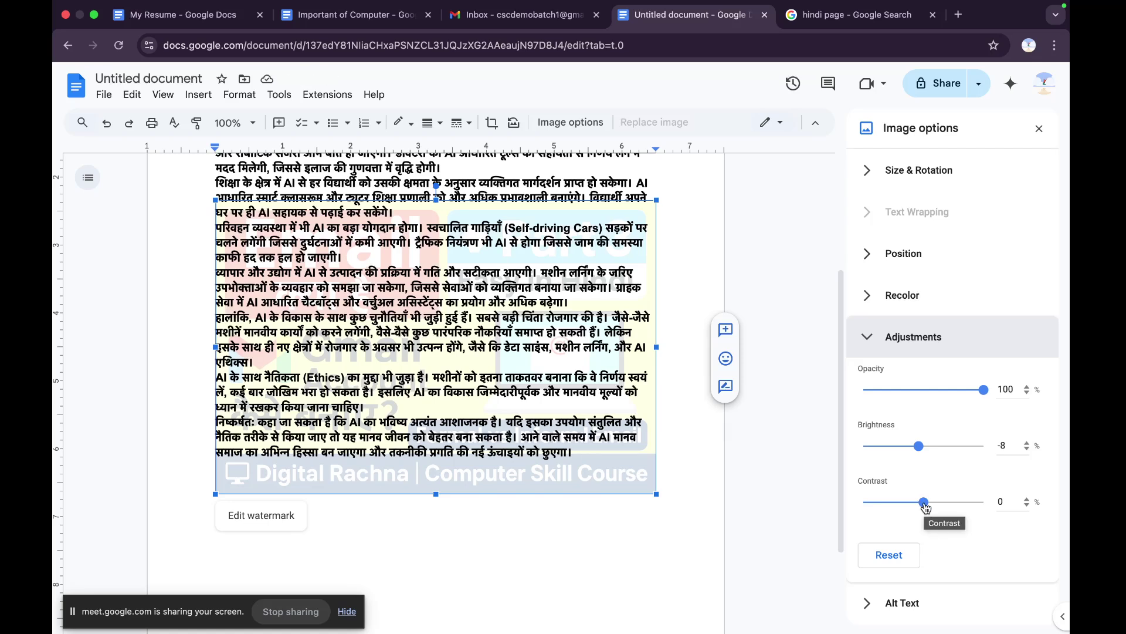
{"action": "mouse_move", "coordinate": [926, 507]}
{"action": "left_mouse_down"}
{"action": "mouse_move", "coordinate": [962, 508]}
{"action": "mouse_move", "coordinate": [886, 508]}
{"action": "mouse_move", "coordinate": [987, 508]}
{"action": "mouse_move", "coordinate": [840, 518]}
{"action": "mouse_move", "coordinate": [936, 504]}
{"action": "mouse_move", "coordinate": [925, 506]}
{"action": "left_mouse_up"}
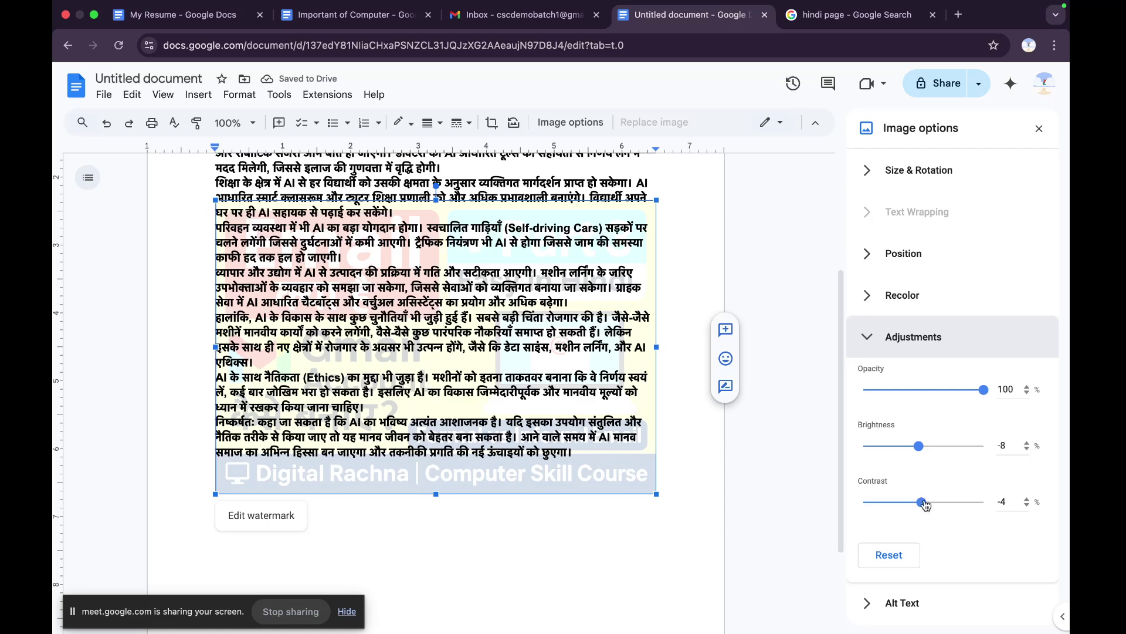
{"action": "left_click", "coordinate": [892, 558]}
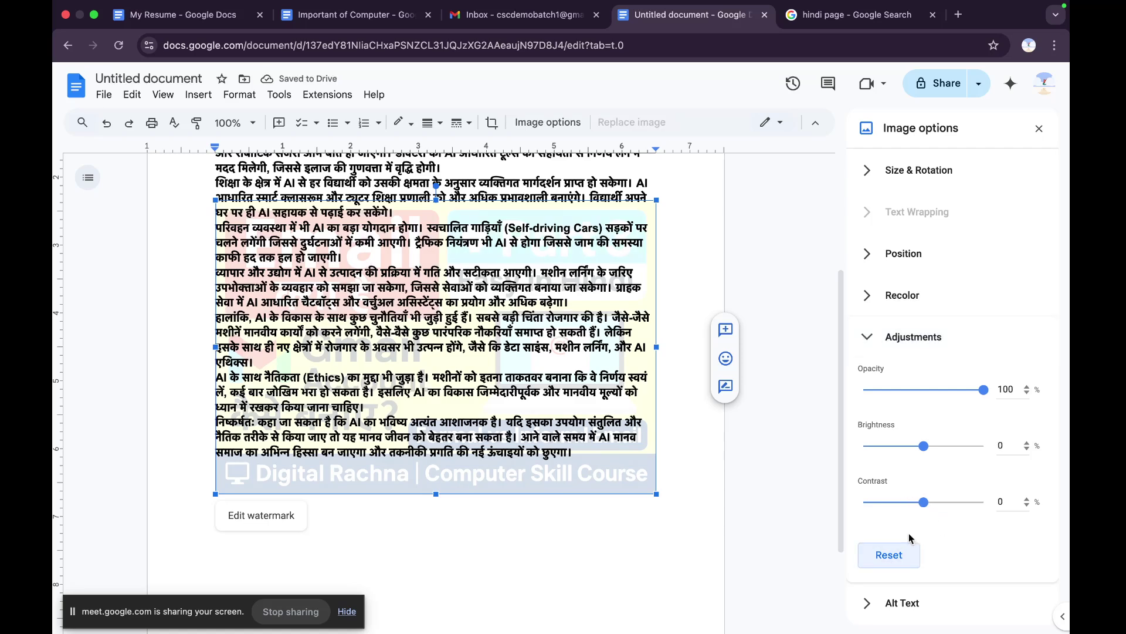
- Add the alt text description "email id photo" to the watermark image
{"action": "left_click", "coordinate": [869, 608]}
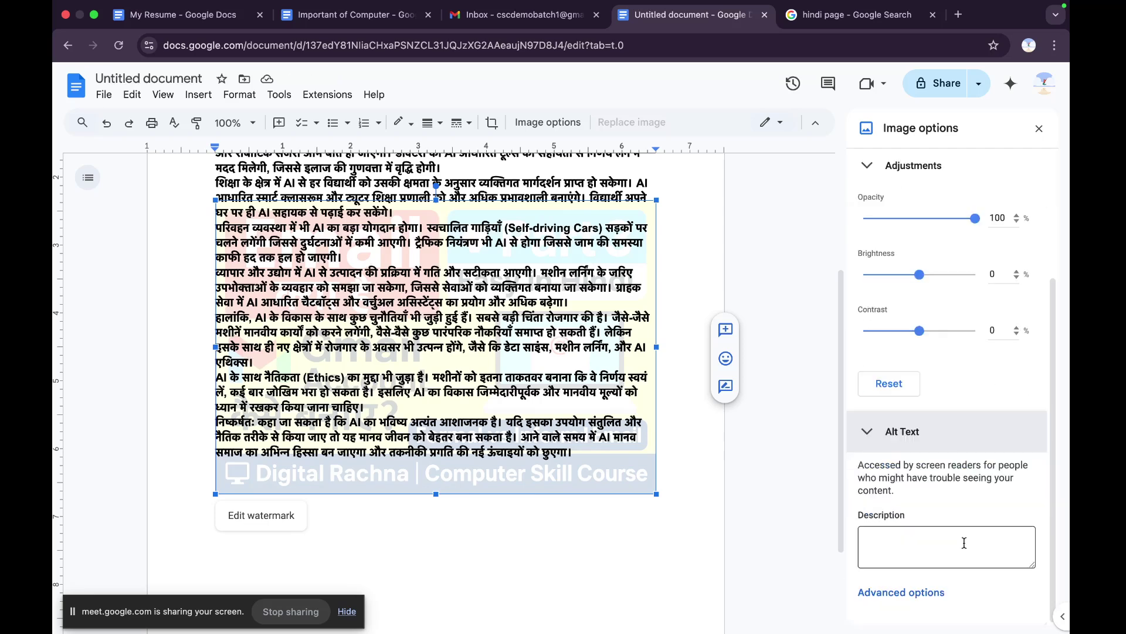
{"action": "left_click", "coordinate": [905, 549]}
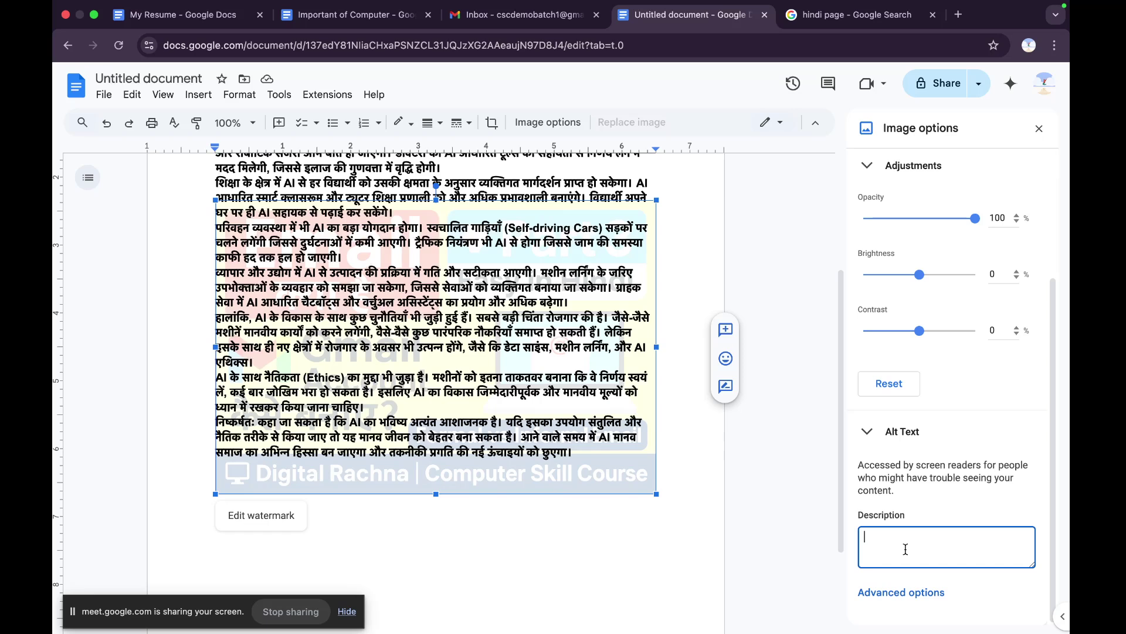
{"action": "type", "text": "ema"}
{"action": "type", "text": "il id photo"}
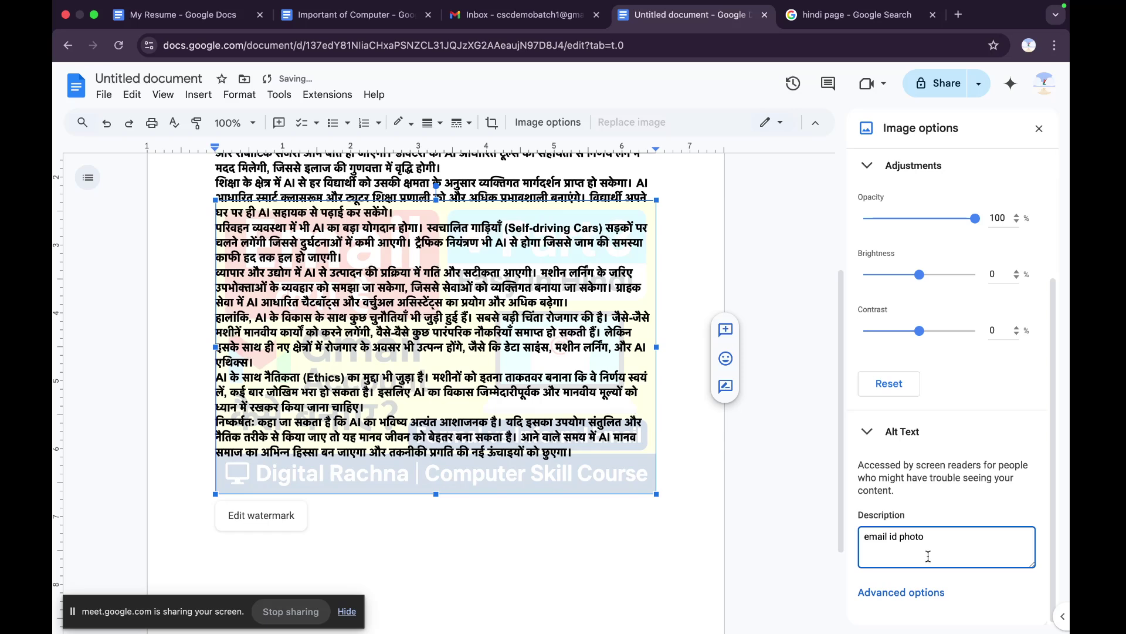
{"action": "left_click", "coordinate": [969, 588]}
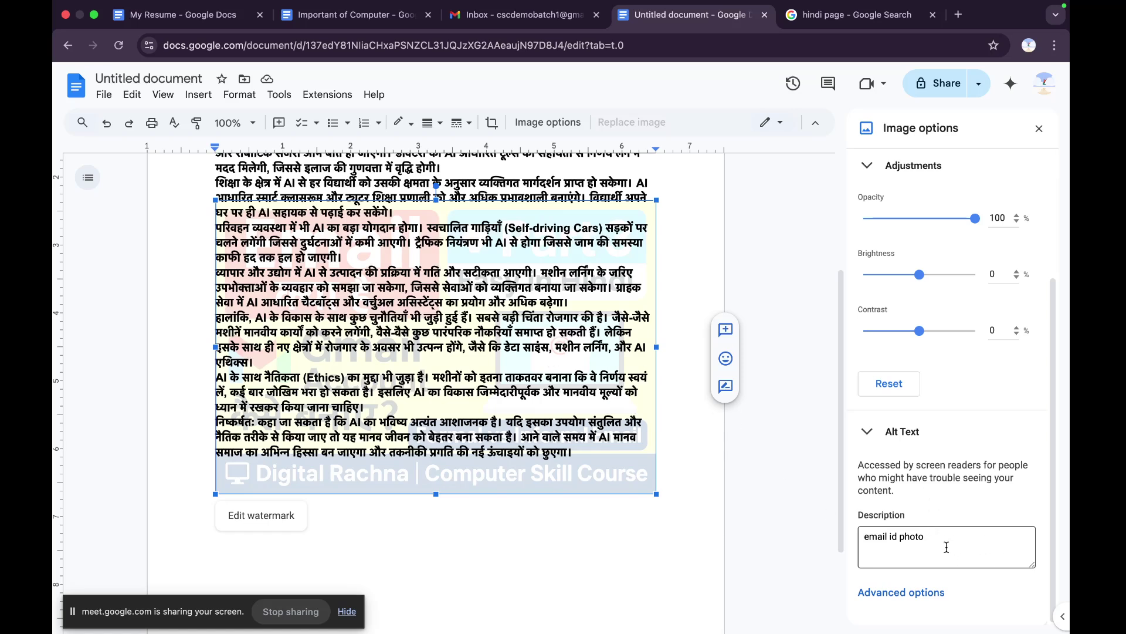
- Show the advanced alt text options and set the watermark image's title to "email id photo"
{"action": "left_click", "coordinate": [891, 600]}
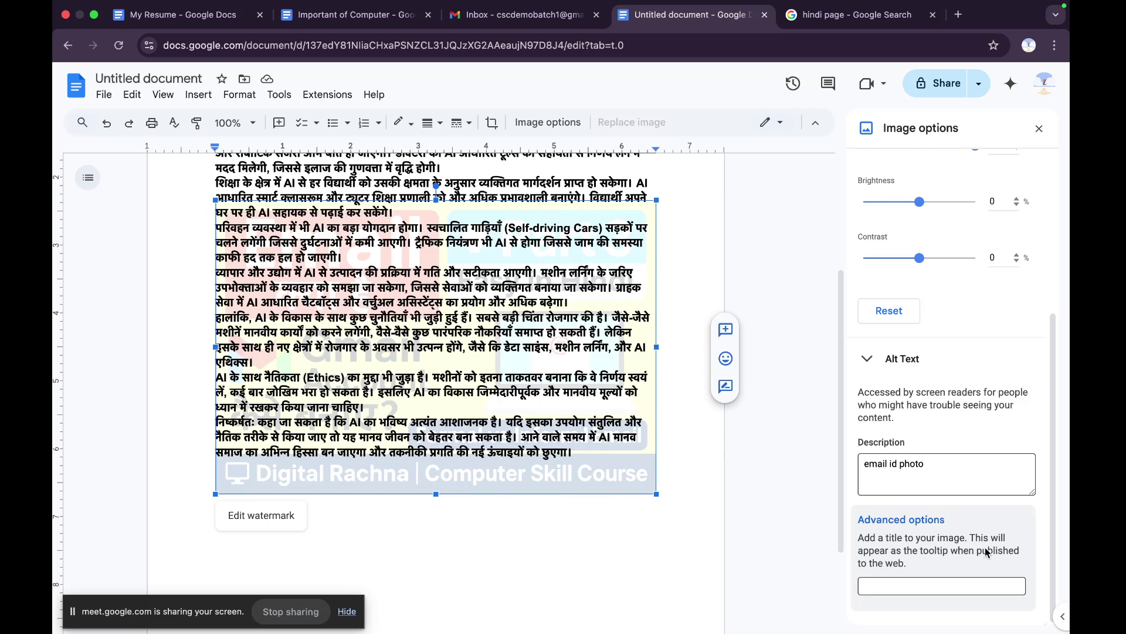
{"action": "left_click", "coordinate": [896, 583]}
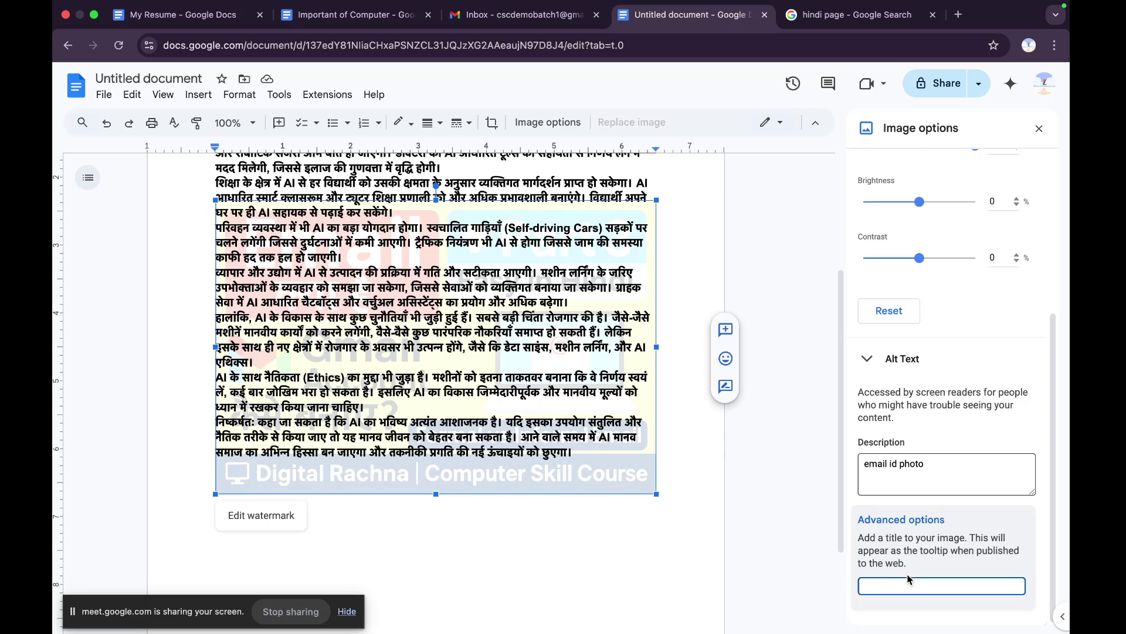
{"action": "type", "text": "email id photo"}
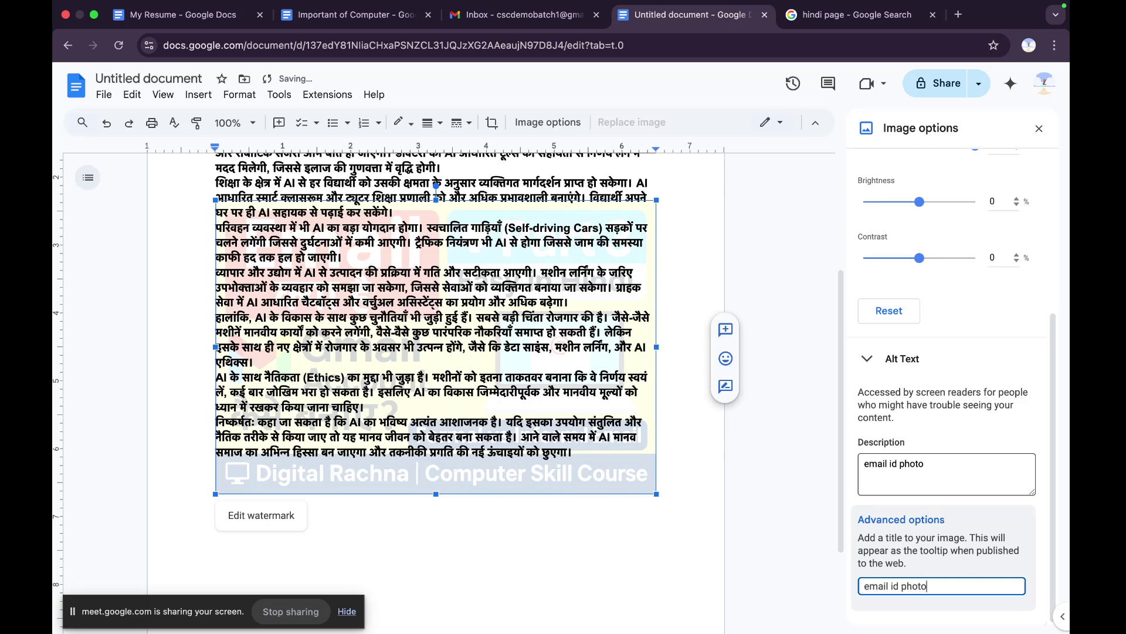
- Close the image options and remove the image watermark from the document
{"action": "left_click", "coordinate": [507, 522]}
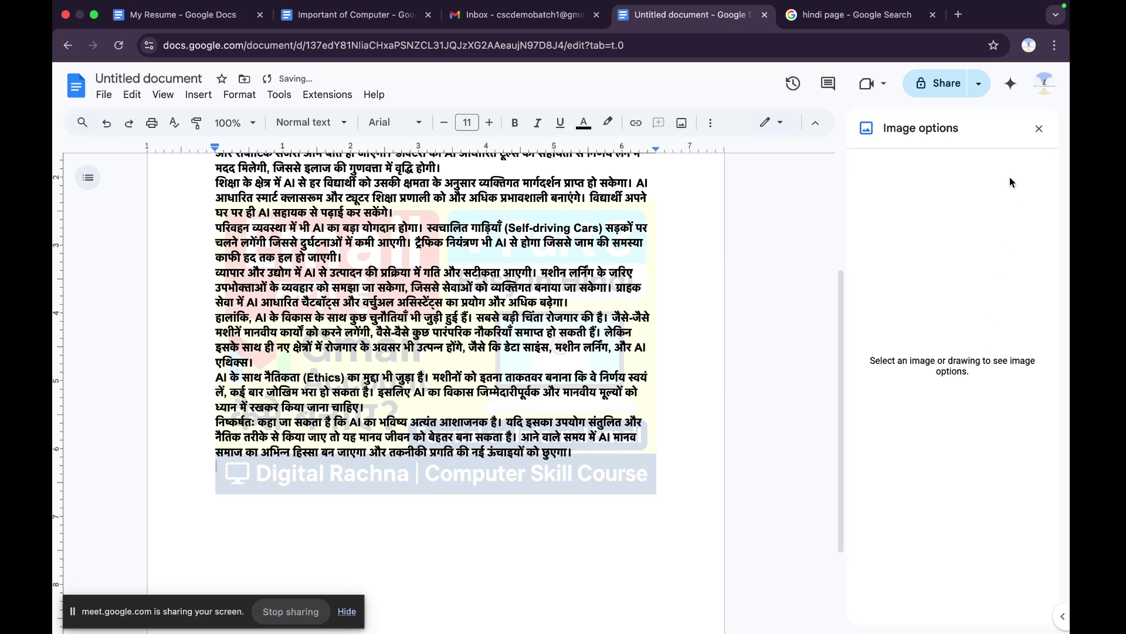
{"action": "left_click", "coordinate": [1039, 129]}
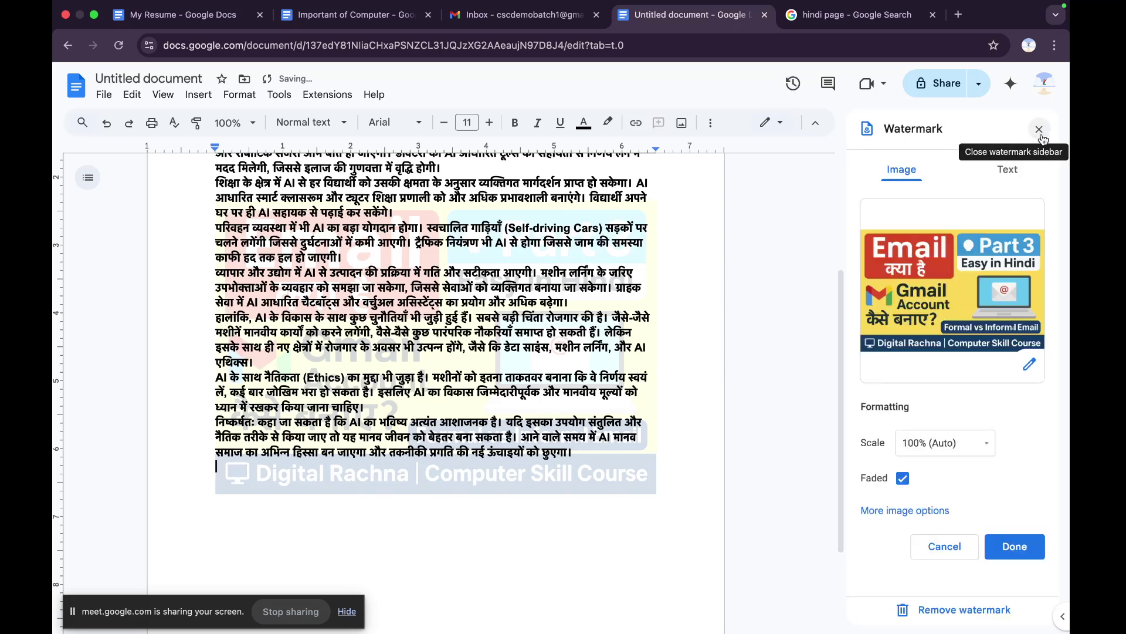
{"action": "left_click", "coordinate": [945, 614]}
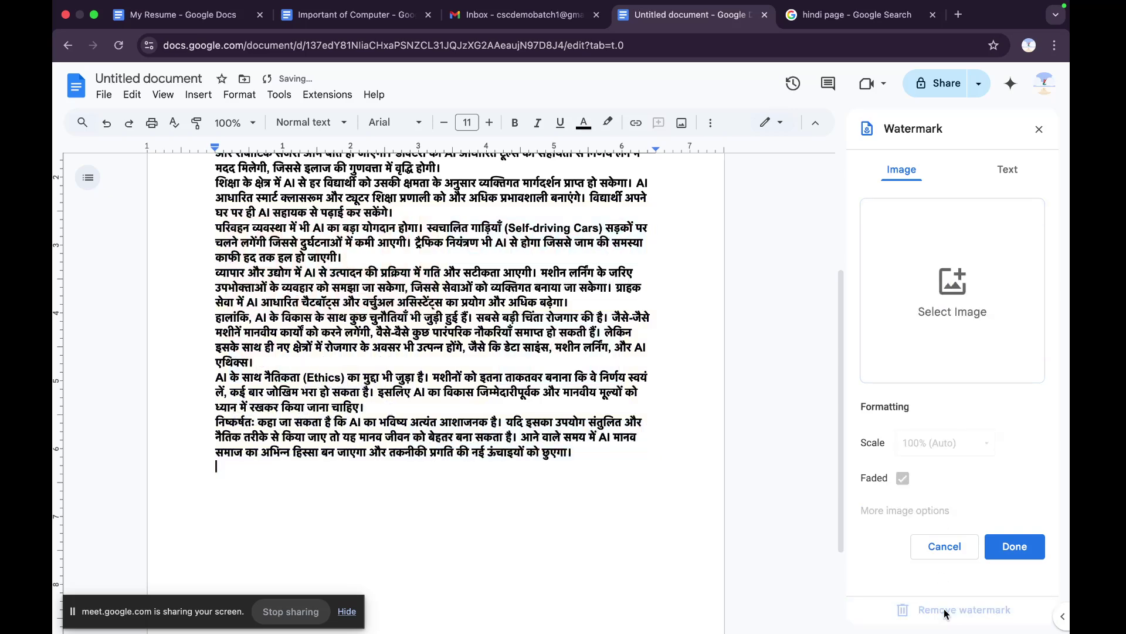
- Switch to a text watermark and enter "csc course" as its text
{"action": "left_click", "coordinate": [1007, 173]}
{"action": "left_click", "coordinate": [931, 213]}
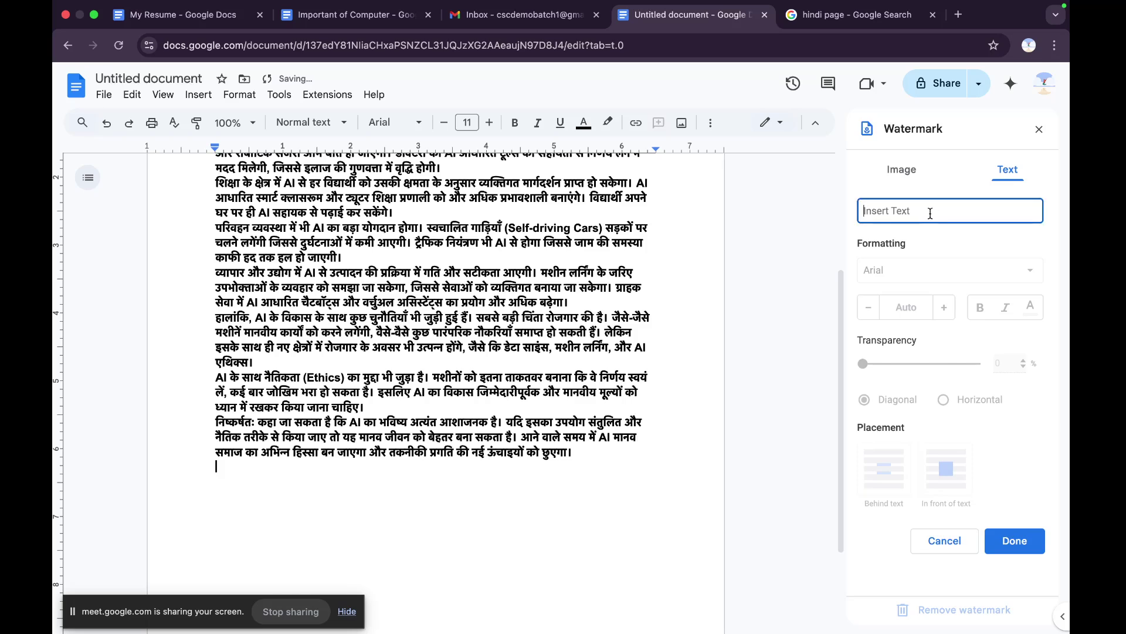
{"action": "type", "text": "c"}
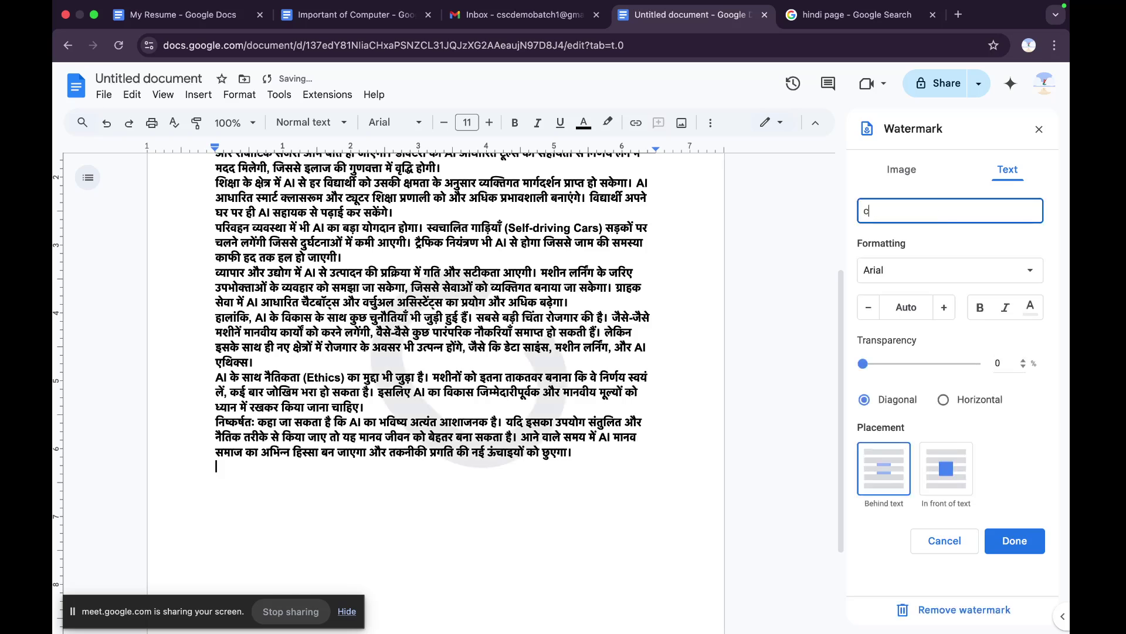
{"action": "type", "text": "sc co"}
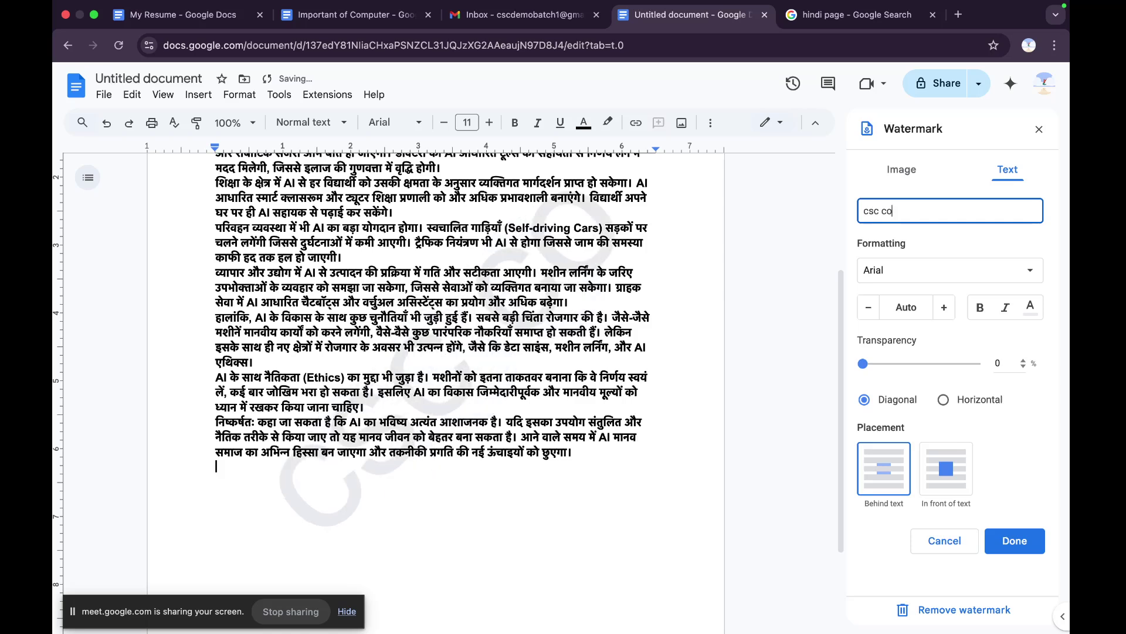
{"action": "type", "text": "urse"}
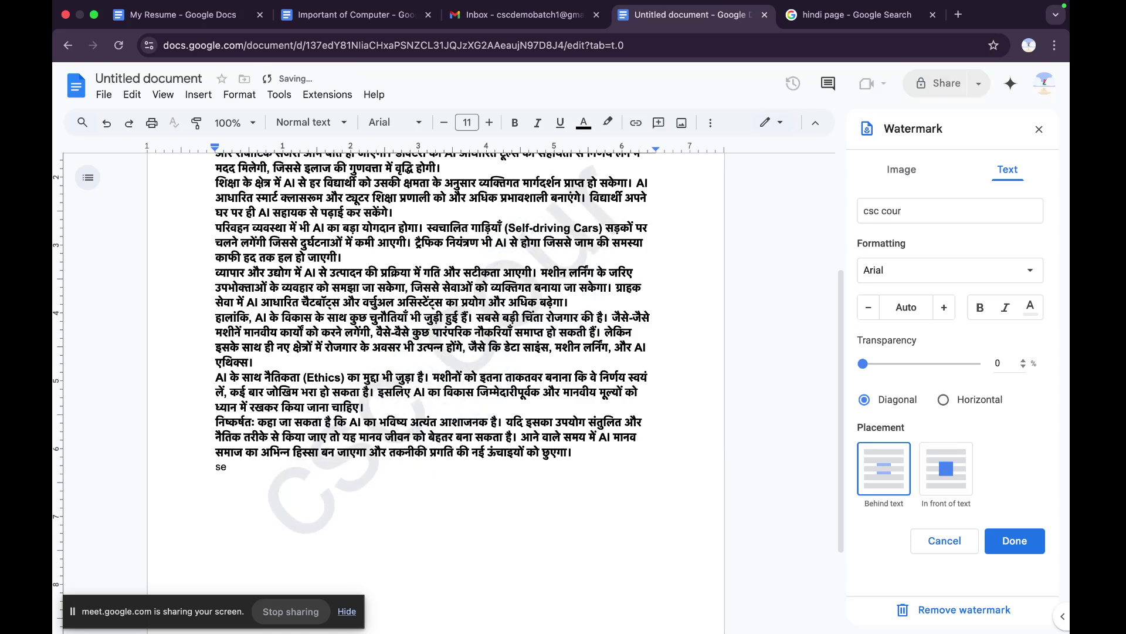
{"action": "left_click", "coordinate": [917, 216]}
{"action": "type", "text": "s"}
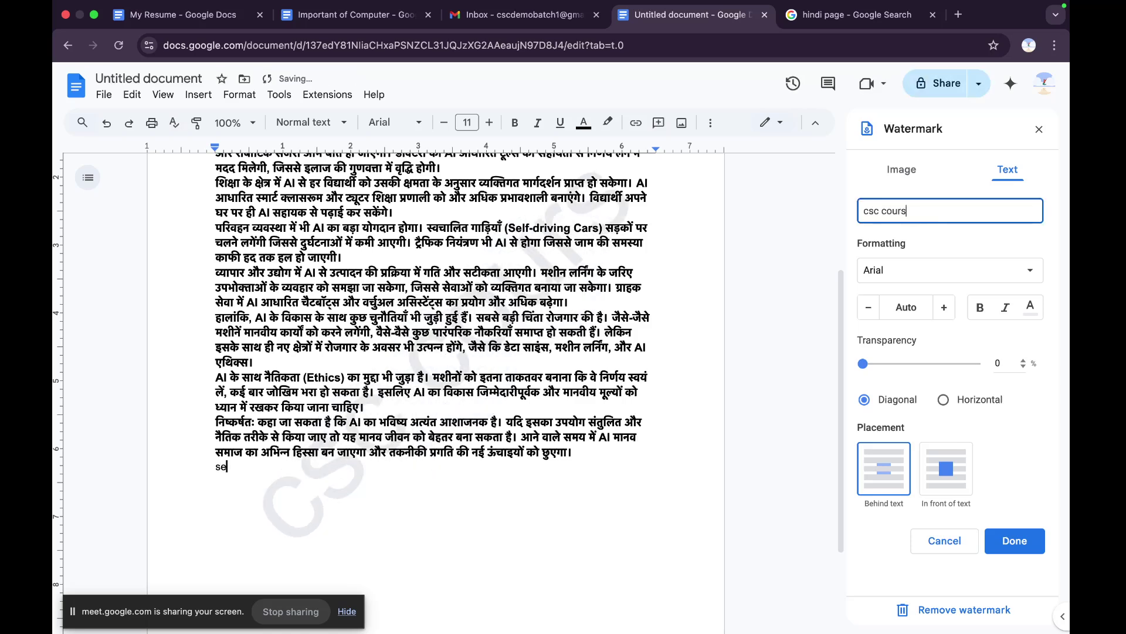
{"action": "type", "text": "e"}
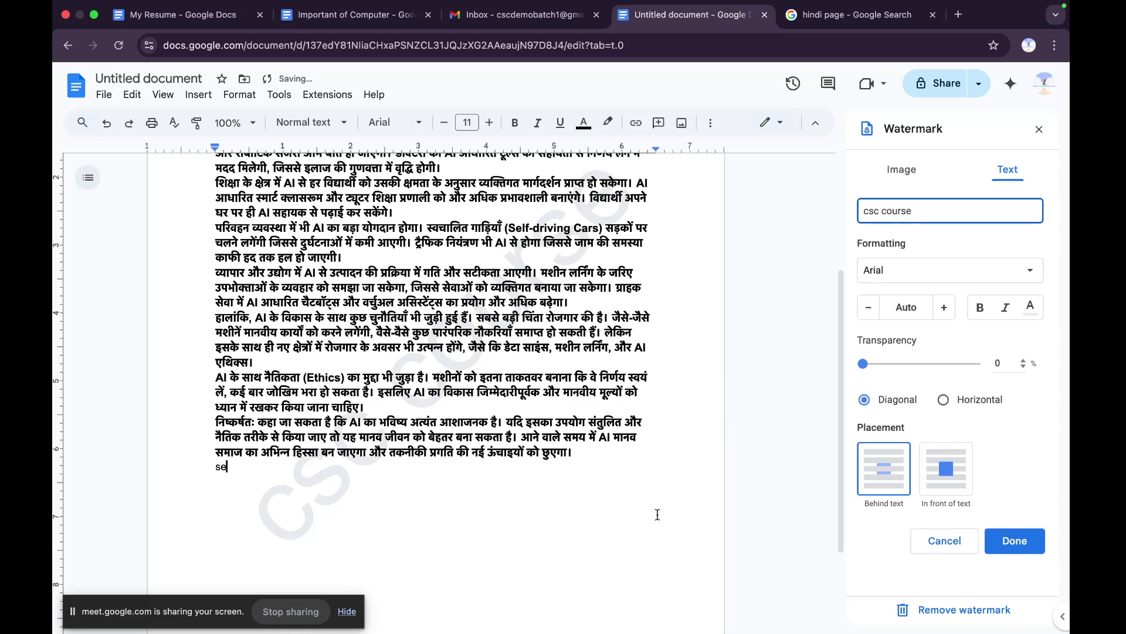
- Apply the text watermark with its default formatting and check it over the whole page
{"action": "left_click", "coordinate": [605, 547]}
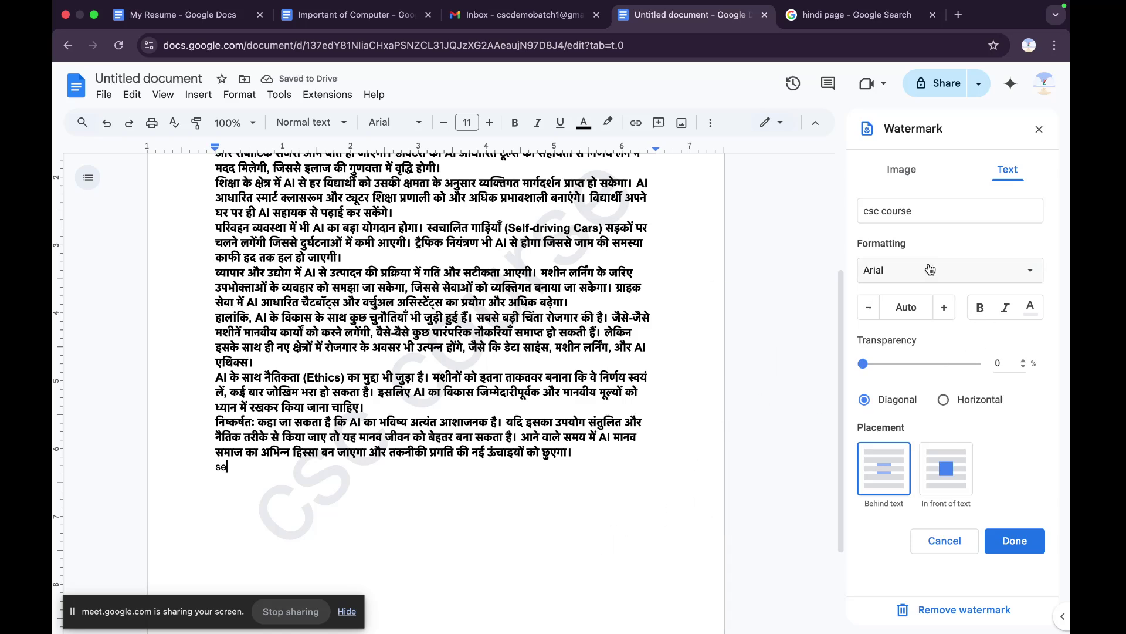
{"action": "left_click", "coordinate": [1015, 541]}
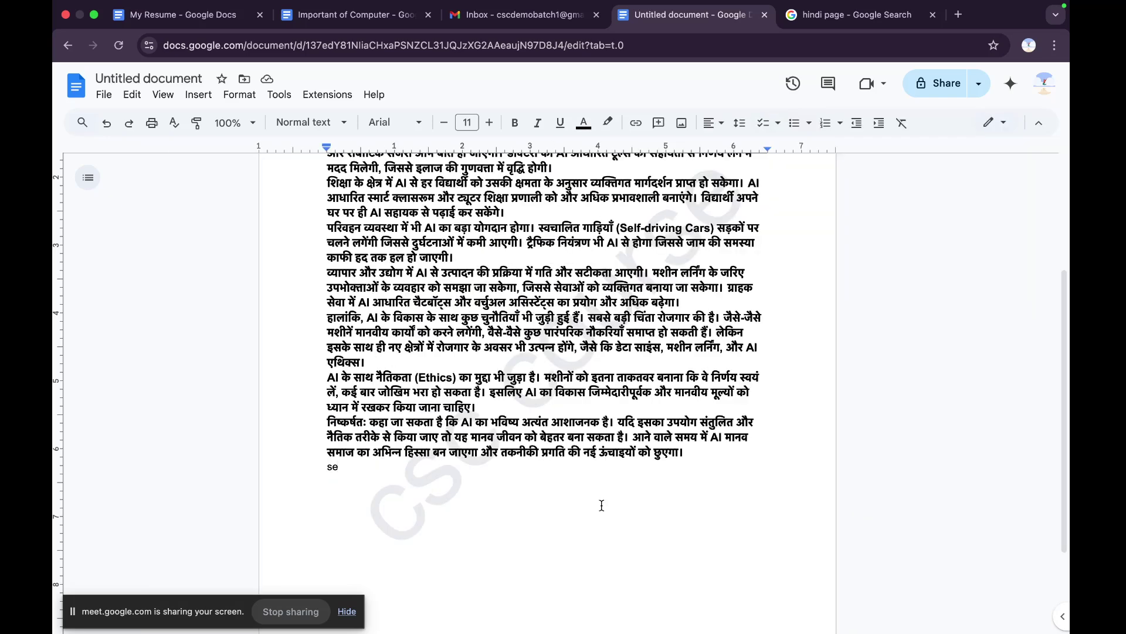
{"action": "scroll", "coordinate": [602, 505], "scroll_direction": "up", "scroll_amount": 5}
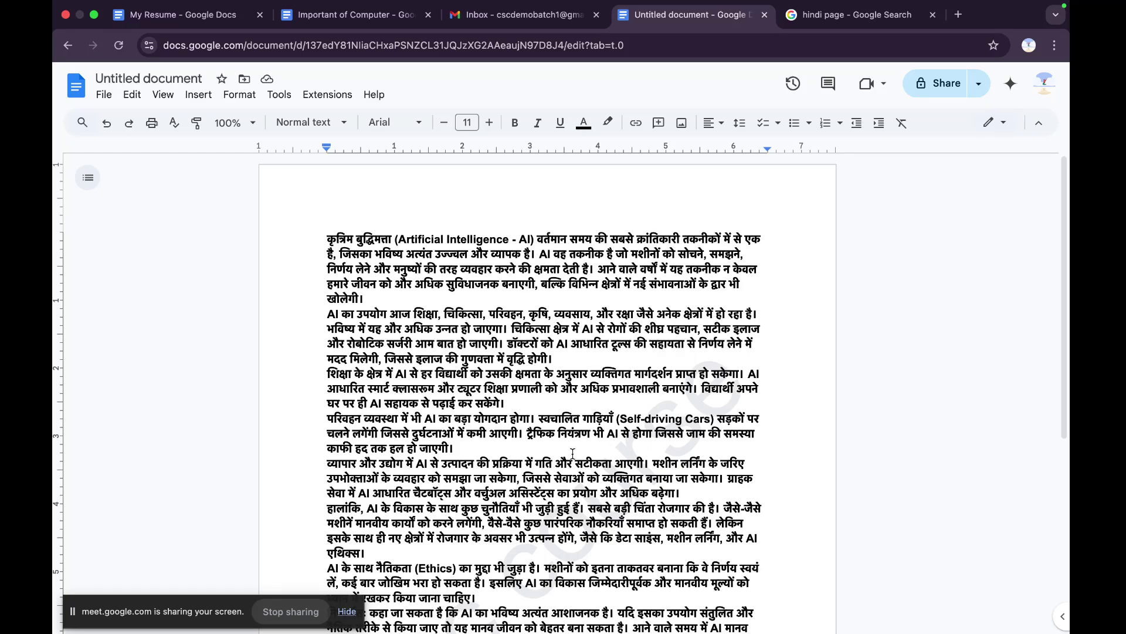
{"action": "scroll", "coordinate": [504, 386], "scroll_direction": "down", "scroll_amount": 4}
{"action": "scroll", "coordinate": [504, 386], "scroll_direction": "up", "scroll_amount": 4}
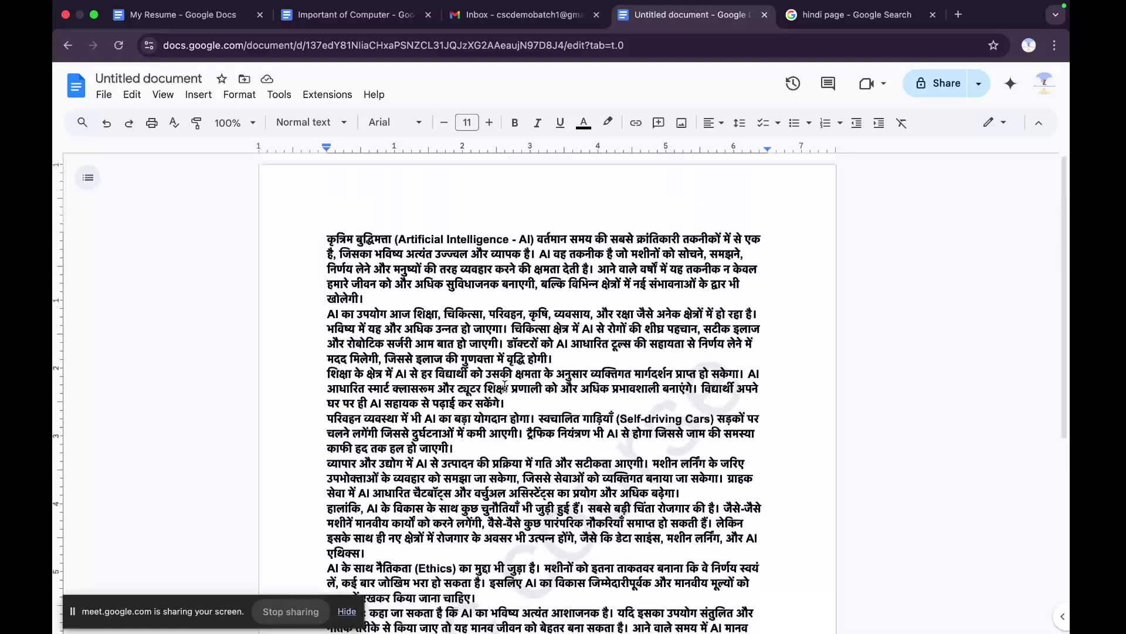
{"action": "scroll", "coordinate": [505, 386], "scroll_direction": "down", "scroll_amount": 3}
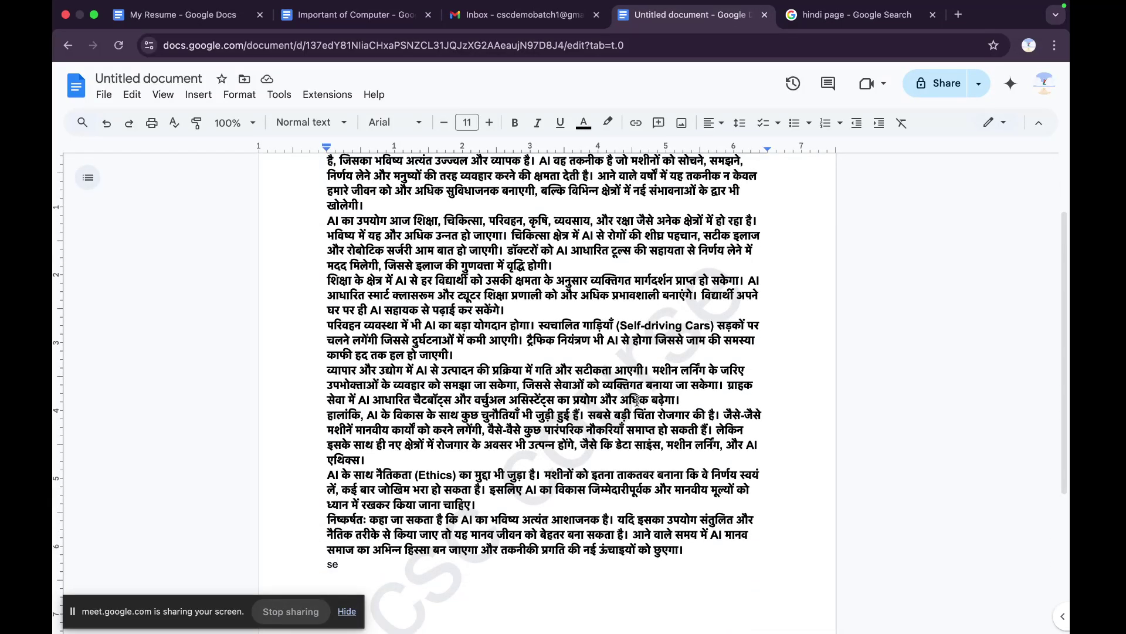
{"action": "scroll", "coordinate": [554, 454], "scroll_direction": "up", "scroll_amount": 3}
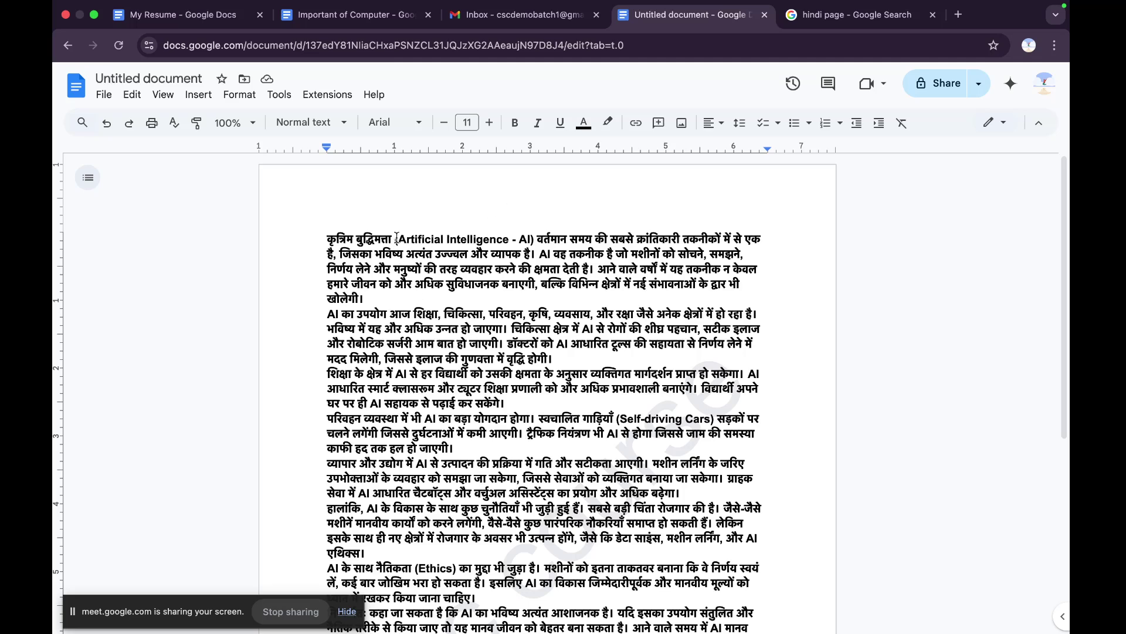
{"action": "left_click_drag", "start_coordinate": [394, 236], "coordinate": [327, 238]}
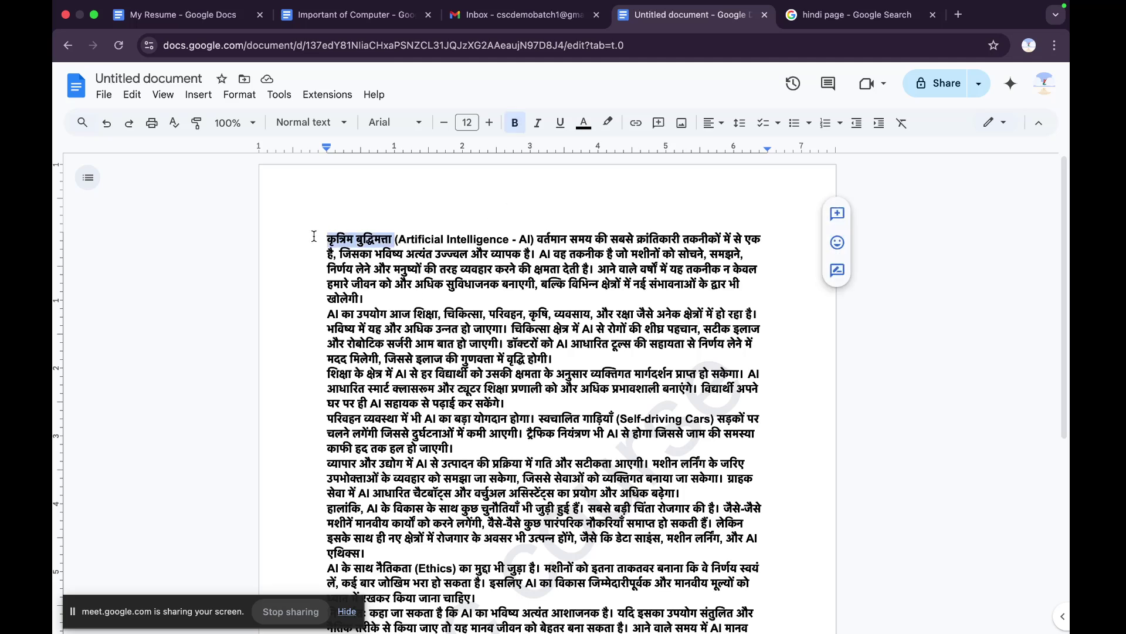
{"action": "left_click", "coordinate": [515, 123]}
{"action": "left_click_drag", "start_coordinate": [327, 238], "coordinate": [584, 434]}
{"action": "scroll", "coordinate": [584, 434], "scroll_direction": "down", "scroll_amount": 4}
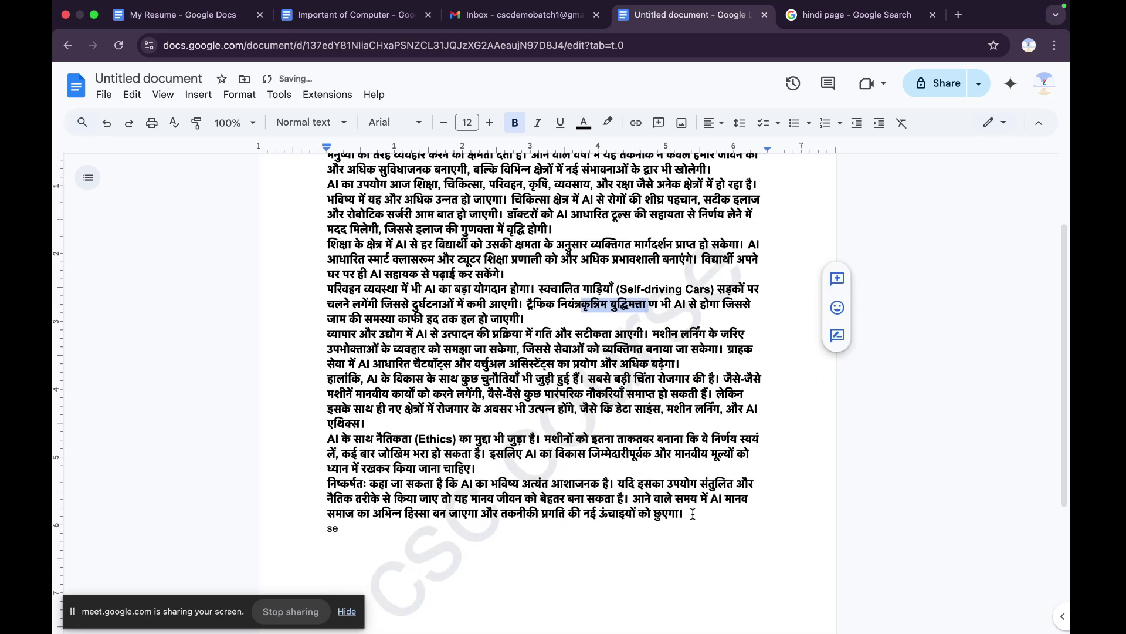
{"action": "left_click_drag", "start_coordinate": [686, 514], "coordinate": [333, 147]}
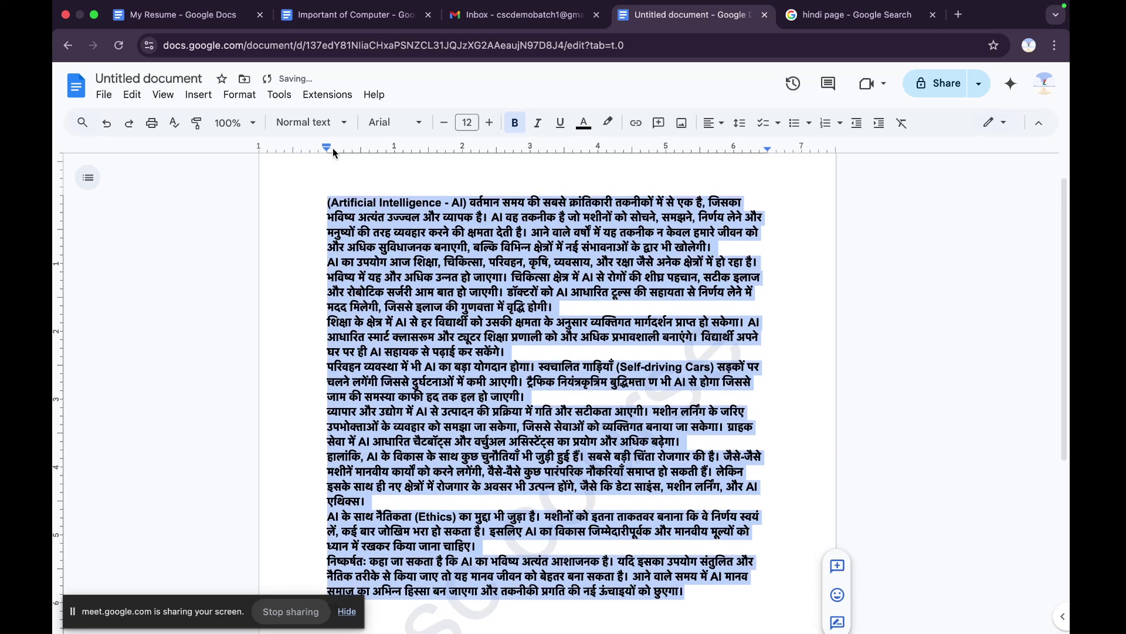
{"action": "left_click", "coordinate": [514, 123]}
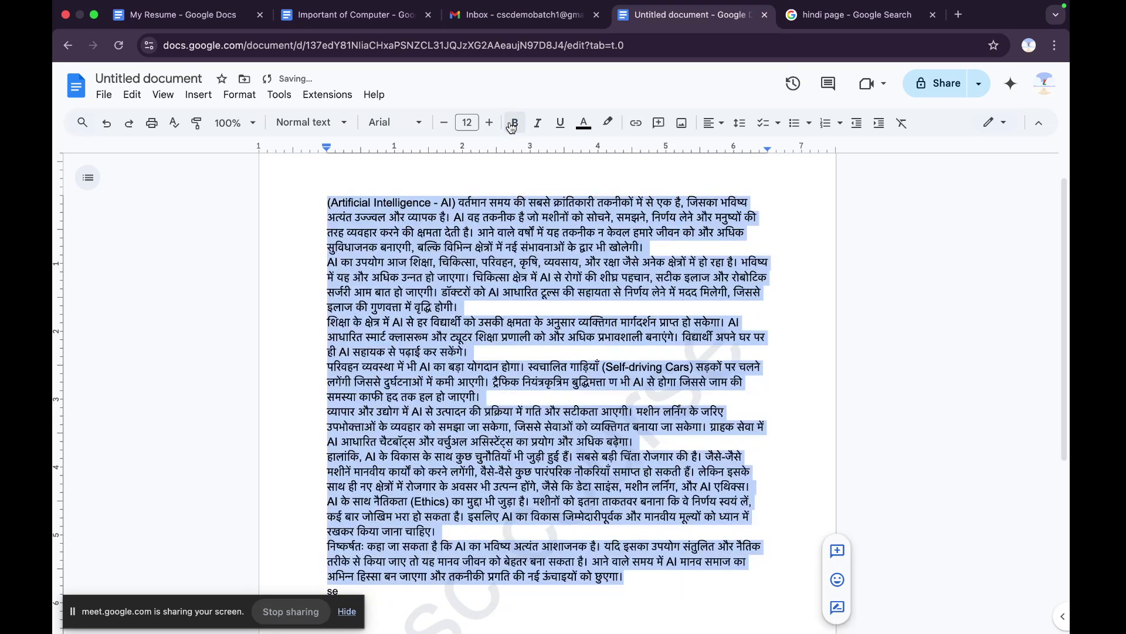
{"action": "left_click", "coordinate": [475, 170]}
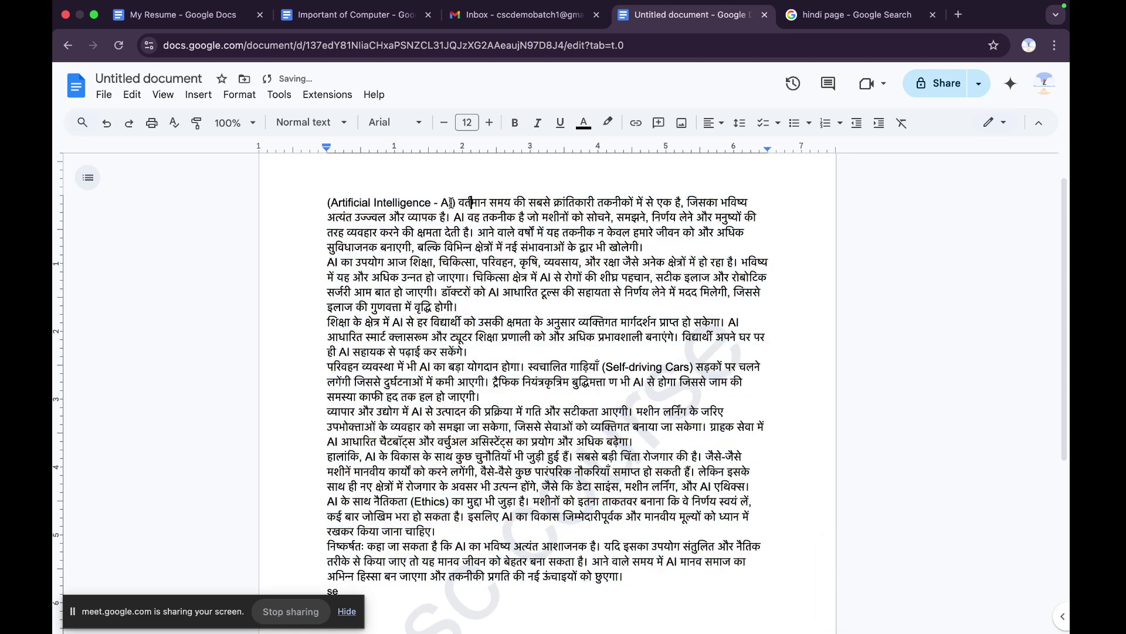
{"action": "key", "text": "ctrl+a"}
{"action": "key", "text": "ctrl+b"}
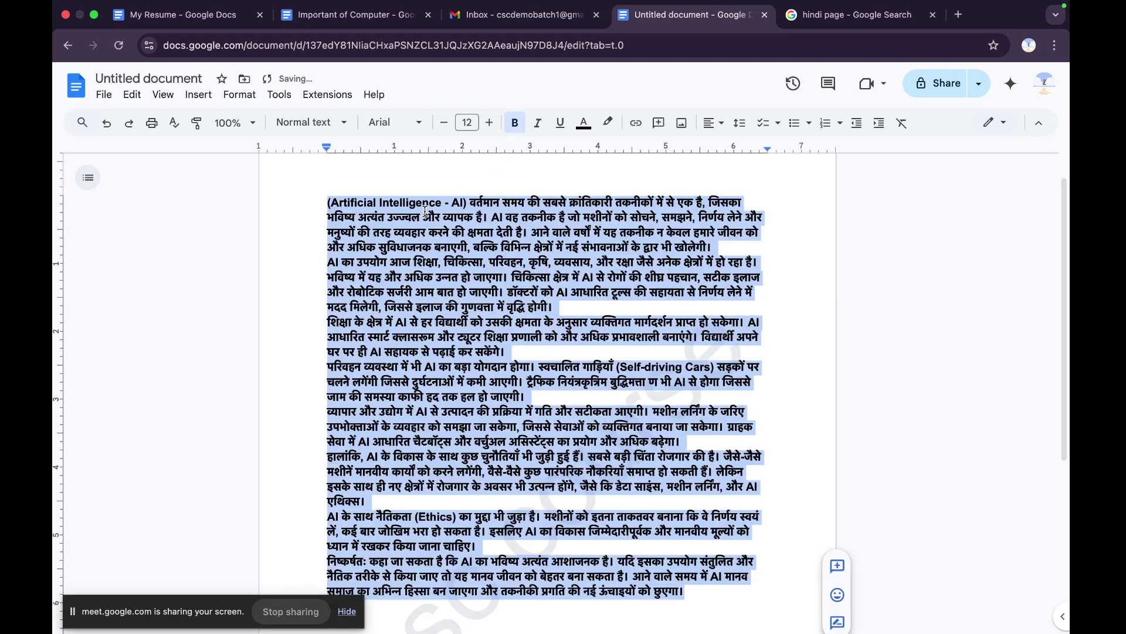
{"action": "key", "text": "ctrl+z"}
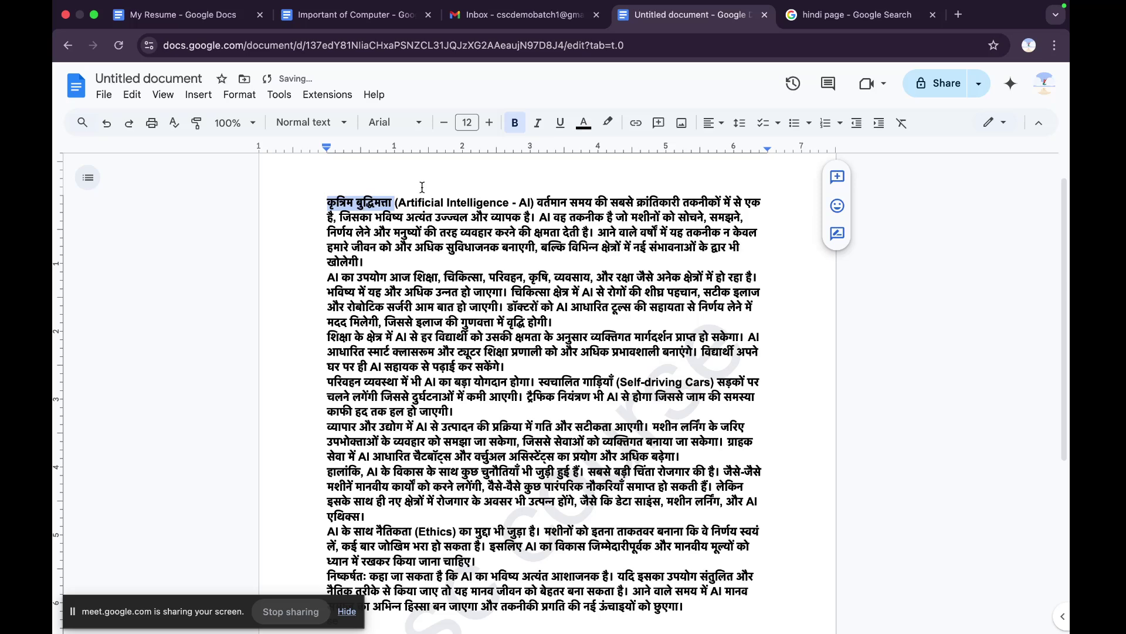
- Remove the bold formatting from all the Hindi paragraphs on artificial intelligence
{"action": "left_click", "coordinate": [422, 199]}
{"action": "left_click_drag", "start_coordinate": [326, 203], "coordinate": [727, 606]}
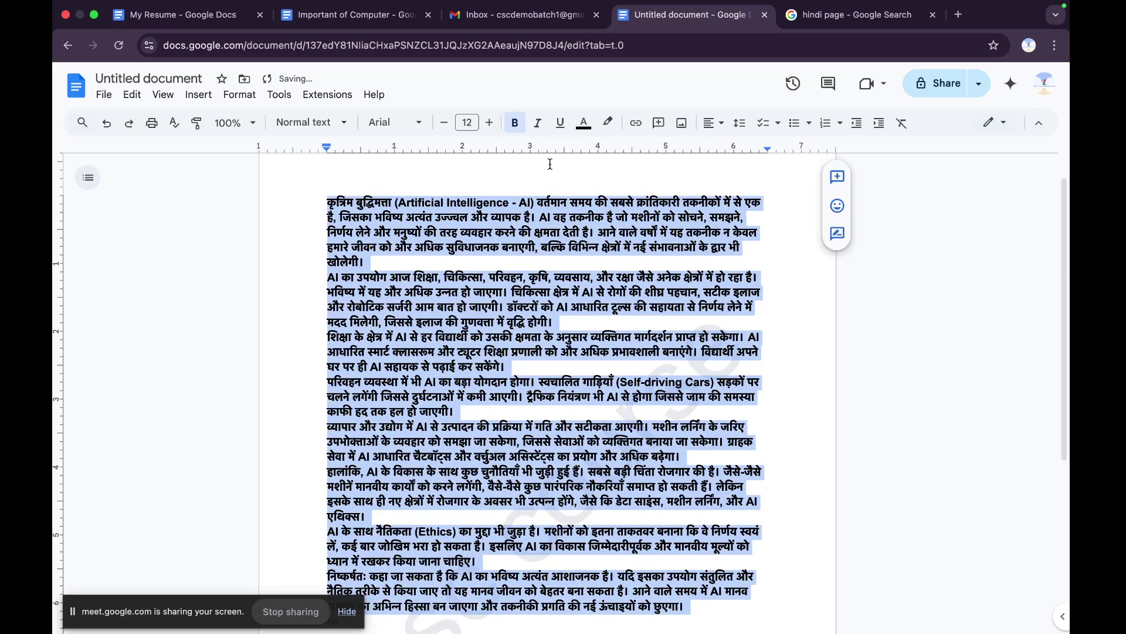
{"action": "left_click", "coordinate": [517, 123]}
{"action": "left_click", "coordinate": [438, 184]}
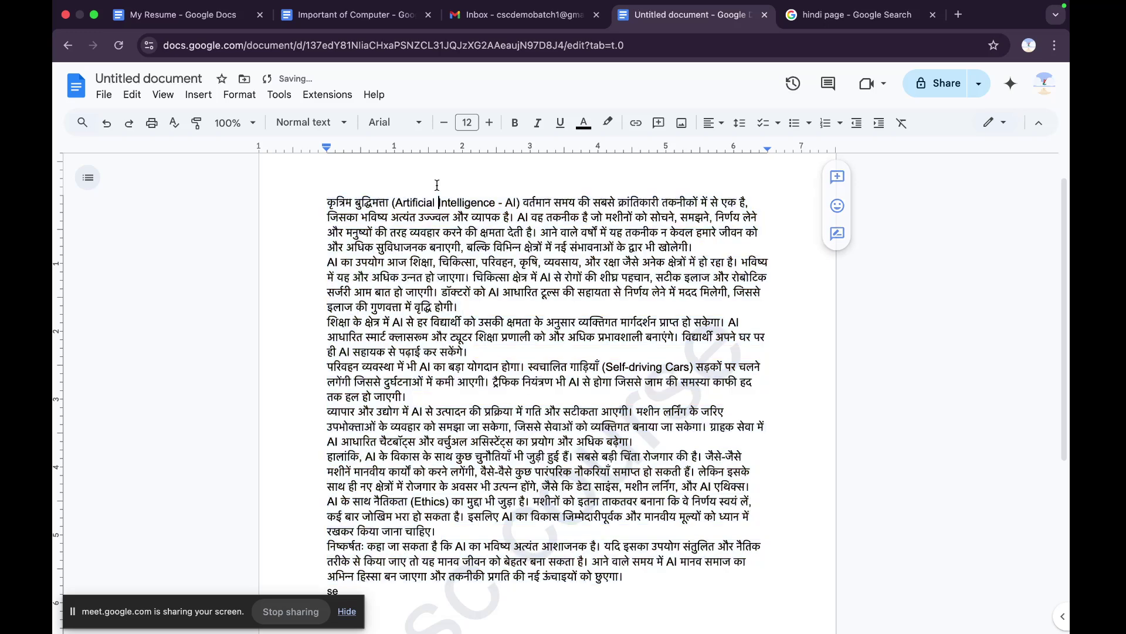
- Make the opening words "कृत्रिम बुद्धिमत्ता" of the first paragraph bold
{"action": "left_click_drag", "start_coordinate": [389, 203], "coordinate": [327, 203]}
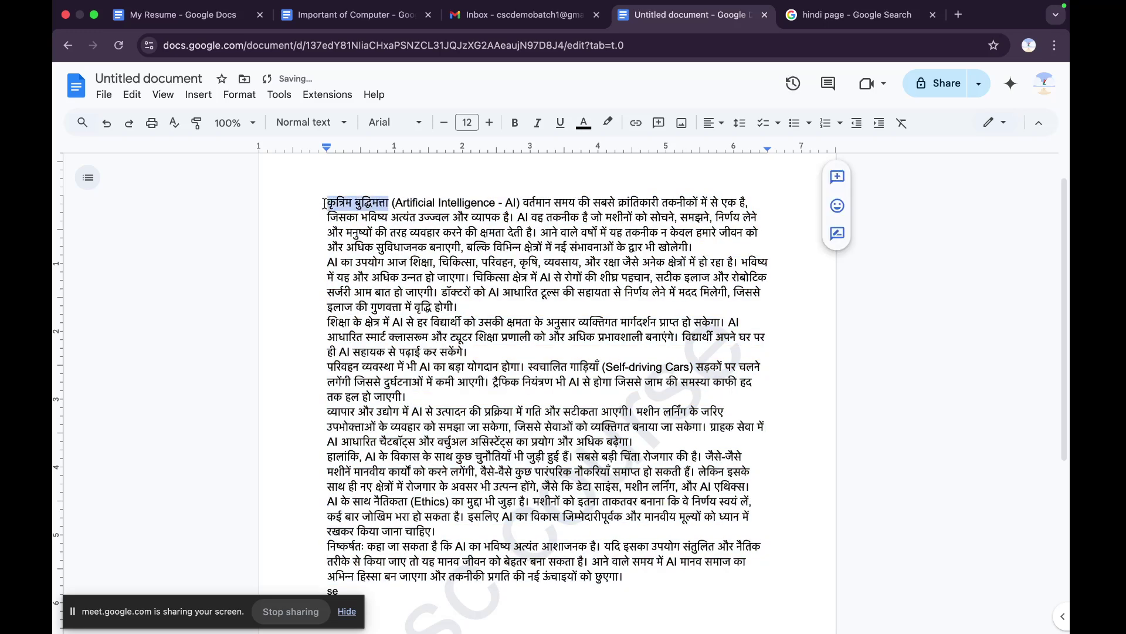
{"action": "left_click", "coordinate": [518, 127]}
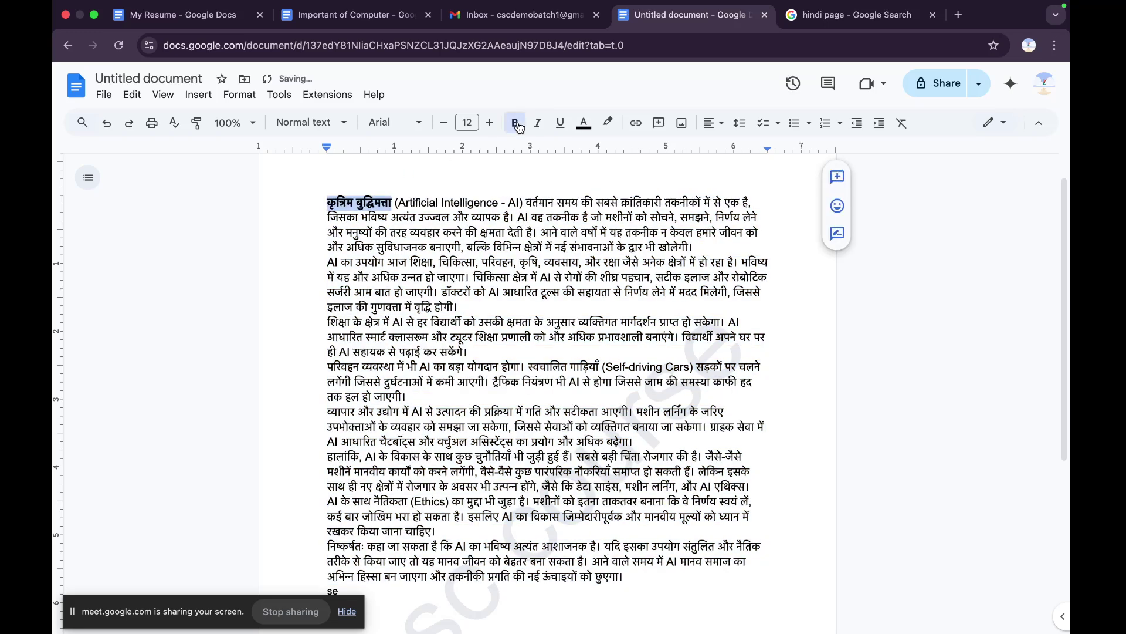
{"action": "left_click", "coordinate": [525, 172]}
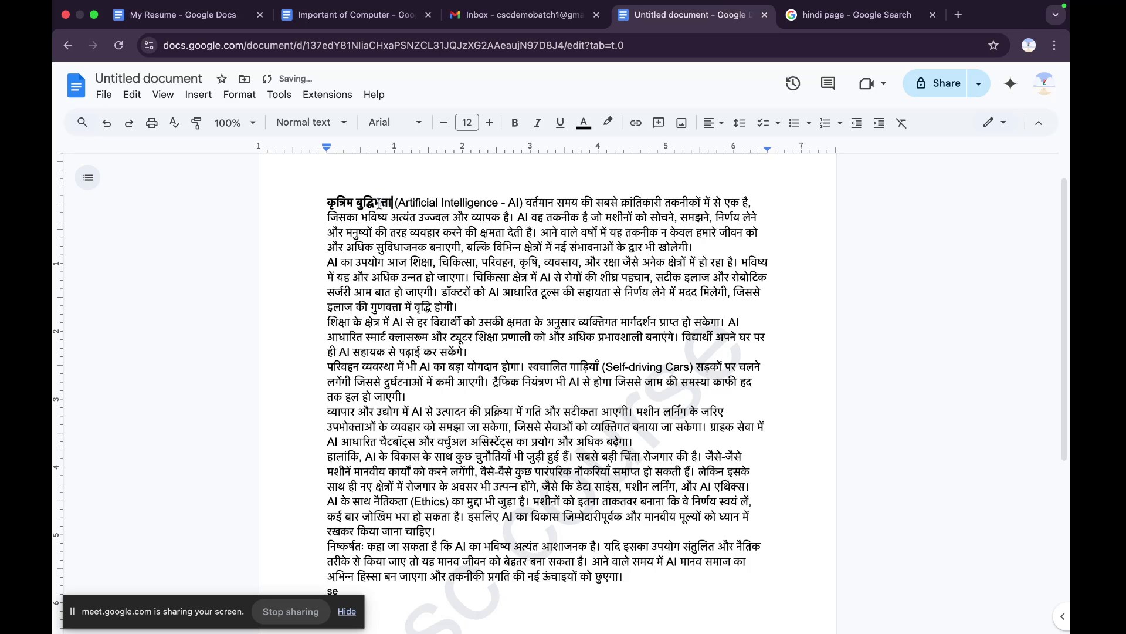
- Copy "कृत्रिम बुद्धिमत्ता" and paste it as a heading on a new line above the first paragraph
{"action": "left_click_drag", "start_coordinate": [392, 203], "coordinate": [323, 204]}
{"action": "key", "text": "ctrl+c"}
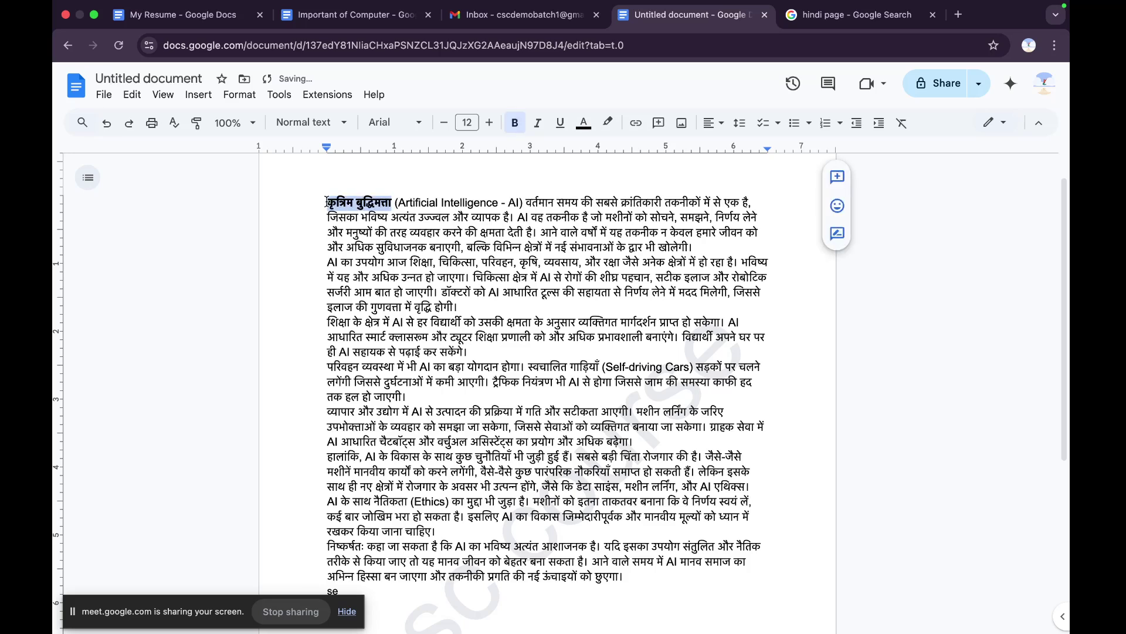
{"action": "left_click", "coordinate": [322, 204]}
{"action": "key", "text": "Return"}
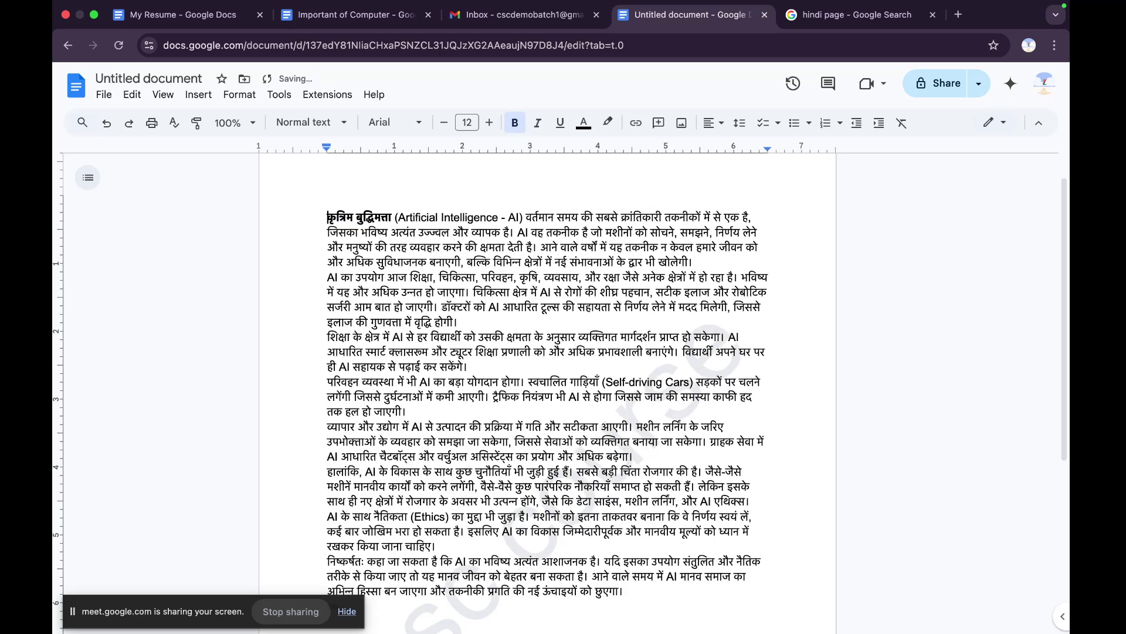
{"action": "left_click", "coordinate": [337, 188]}
{"action": "key", "text": "ctrl+v"}
- Centre the "कृत्रिम बुद्धिमत्ता" heading and apply the Title style to it
{"action": "left_click_drag", "start_coordinate": [395, 203], "coordinate": [322, 202]}
{"action": "left_click", "coordinate": [726, 126]}
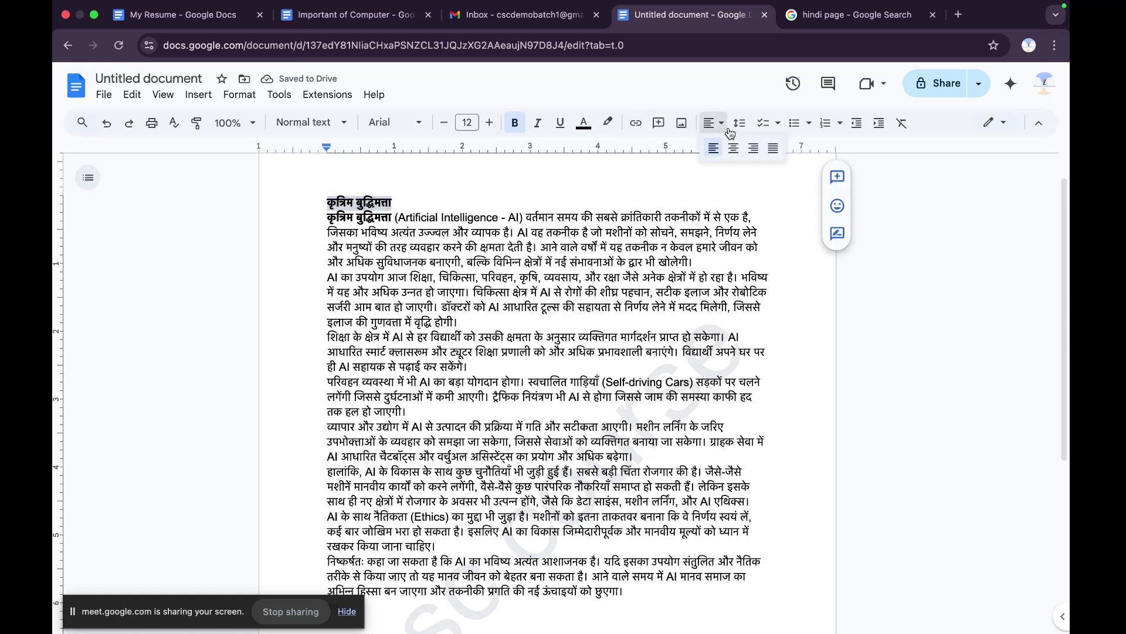
{"action": "left_click", "coordinate": [737, 155]}
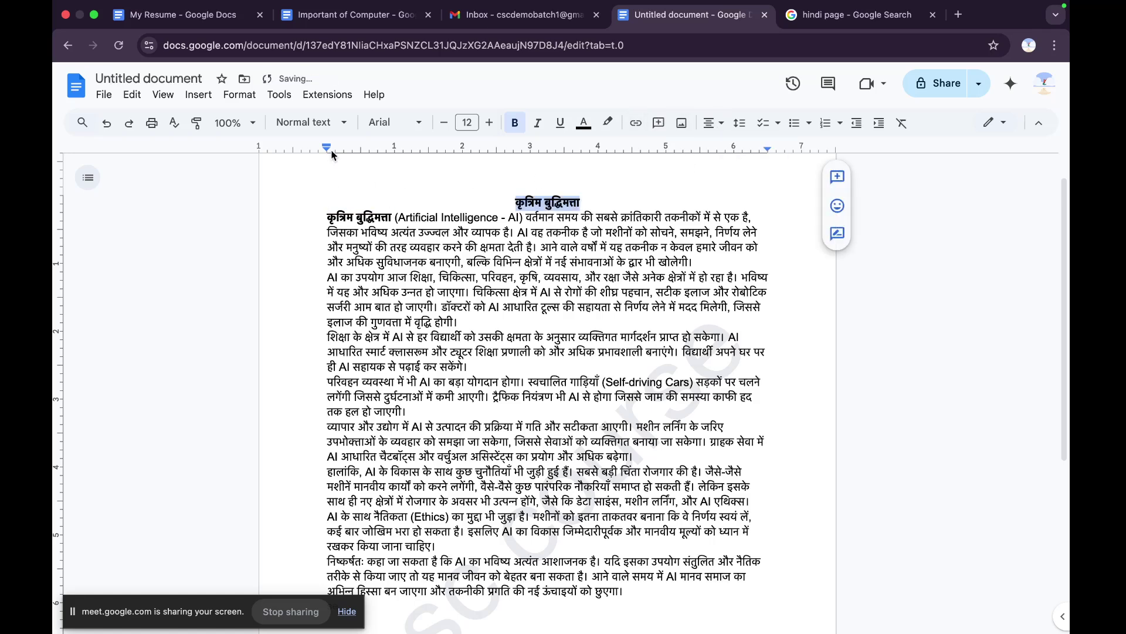
{"action": "left_click", "coordinate": [339, 122]}
{"action": "left_click", "coordinate": [323, 209]}
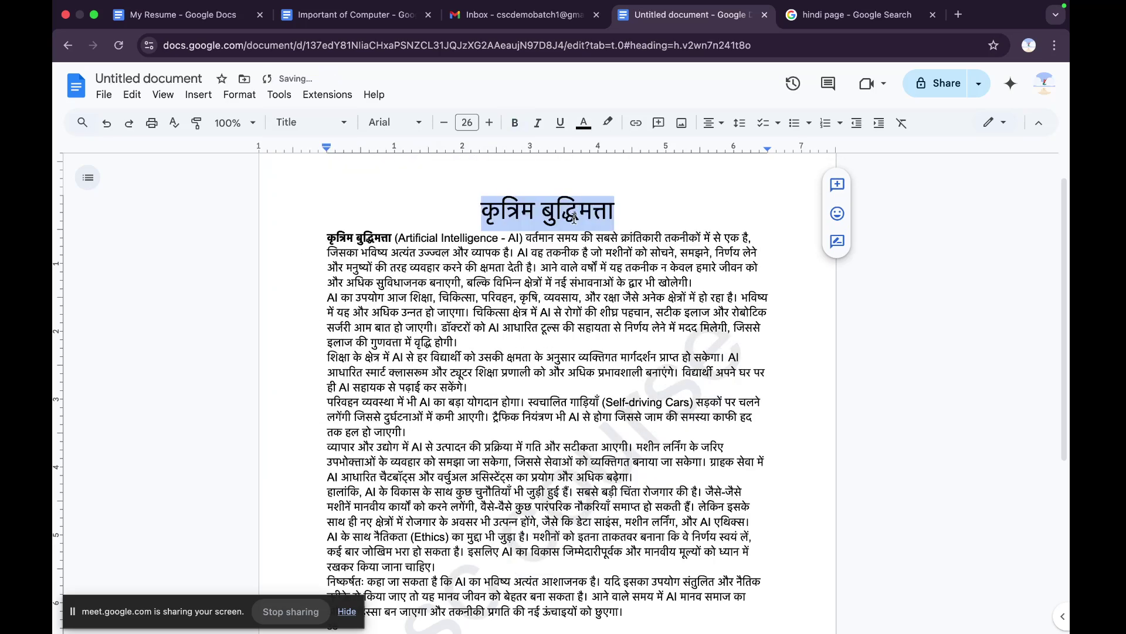
- Insert an empty line between the centred title and the first paragraph
{"action": "left_click", "coordinate": [640, 215]}
{"action": "key", "text": "Return"}
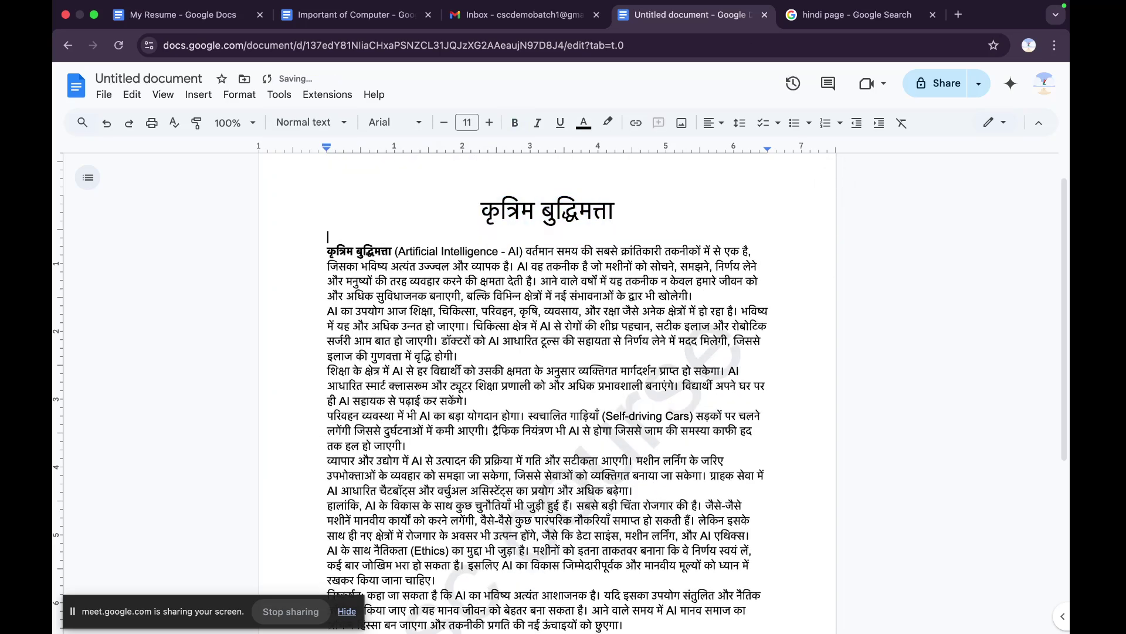
{"action": "left_click", "coordinate": [687, 215]}
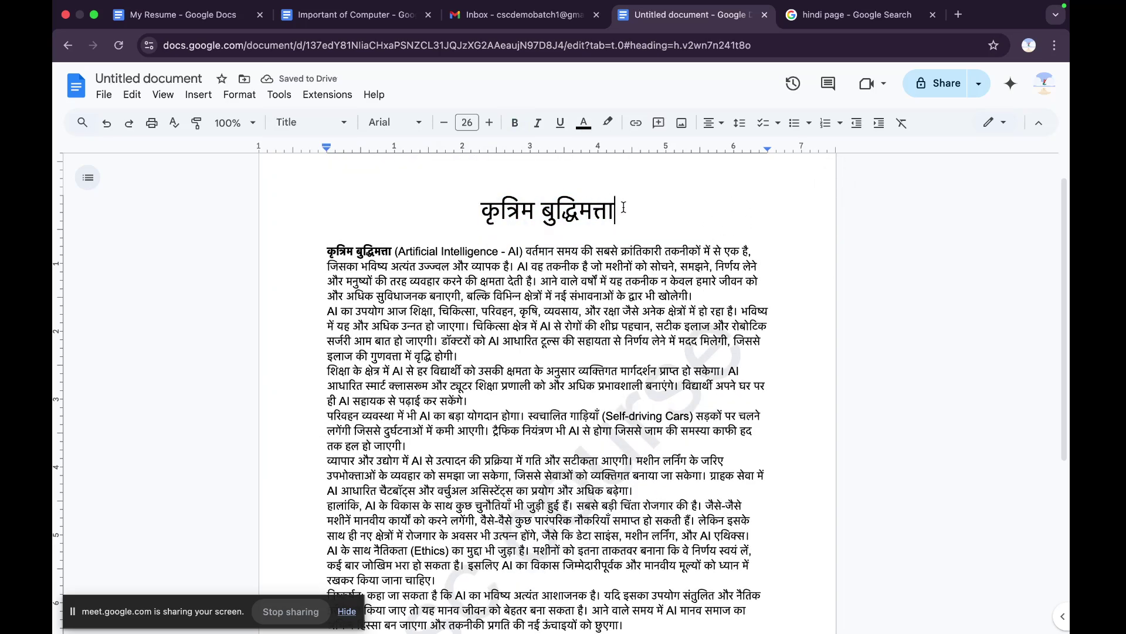
- Underline the "कृत्रिम बुद्धिमत्ता" title and make it bold
{"action": "left_click_drag", "start_coordinate": [616, 213], "coordinate": [480, 212]}
{"action": "left_click", "coordinate": [561, 123]}
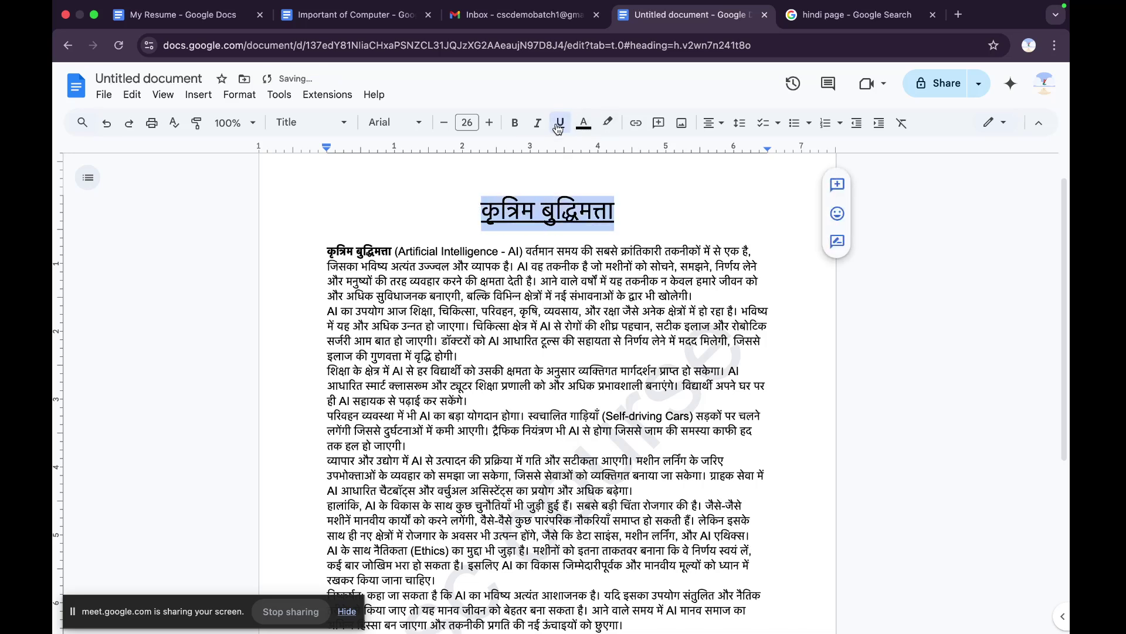
{"action": "left_click", "coordinate": [515, 123]}
{"action": "left_click", "coordinate": [652, 199]}
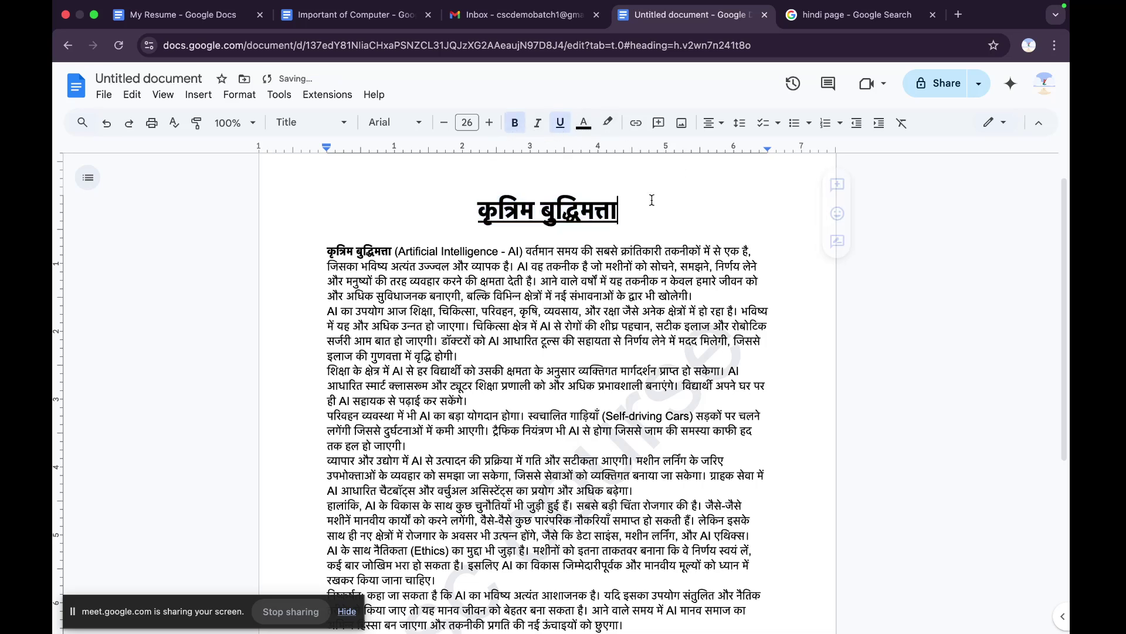
- Insert an empty line after each of the first, second and fourth body paragraphs
{"action": "scroll", "coordinate": [565, 411], "scroll_direction": "down", "scroll_amount": 5}
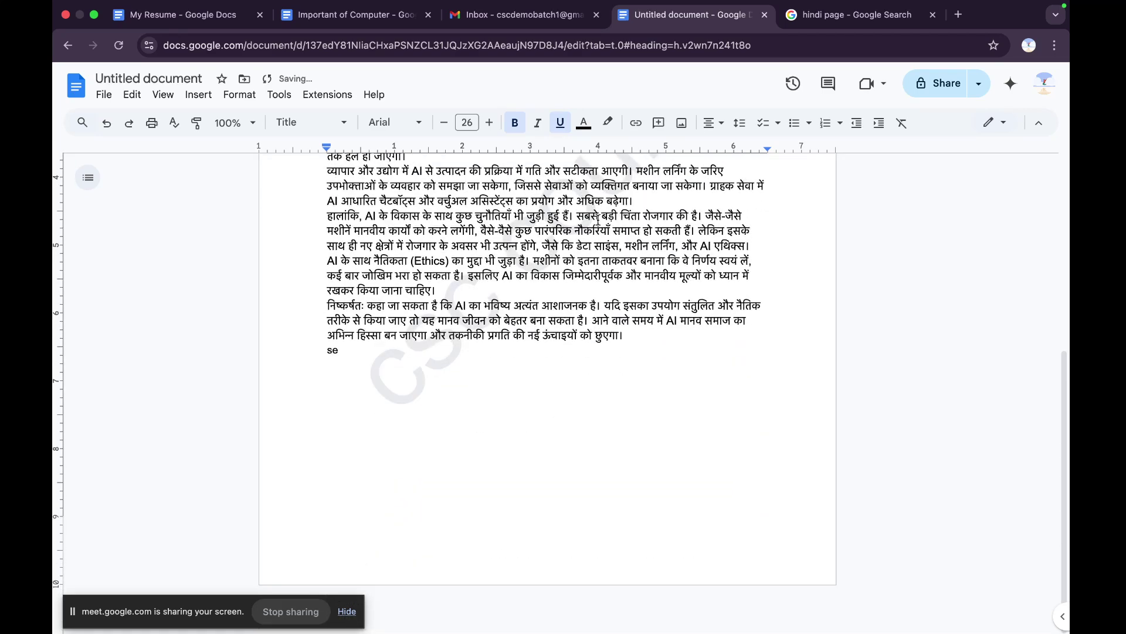
{"action": "scroll", "coordinate": [591, 222], "scroll_direction": "up", "scroll_amount": 4}
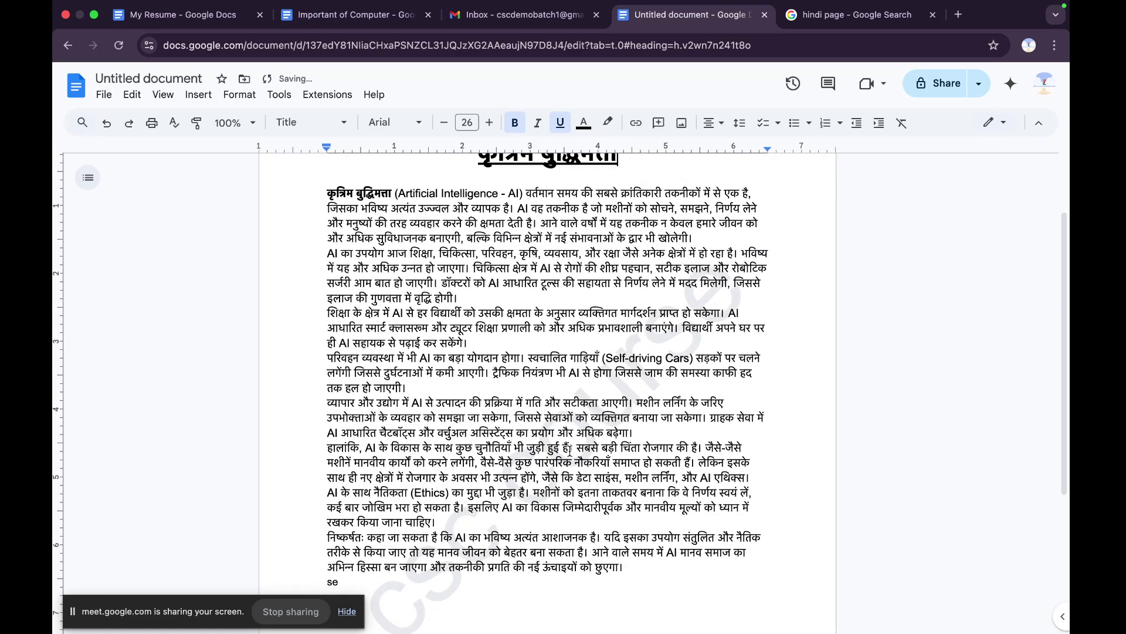
{"action": "scroll", "coordinate": [570, 450], "scroll_direction": "up", "scroll_amount": 2}
{"action": "scroll", "coordinate": [570, 452], "scroll_direction": "down", "scroll_amount": 2}
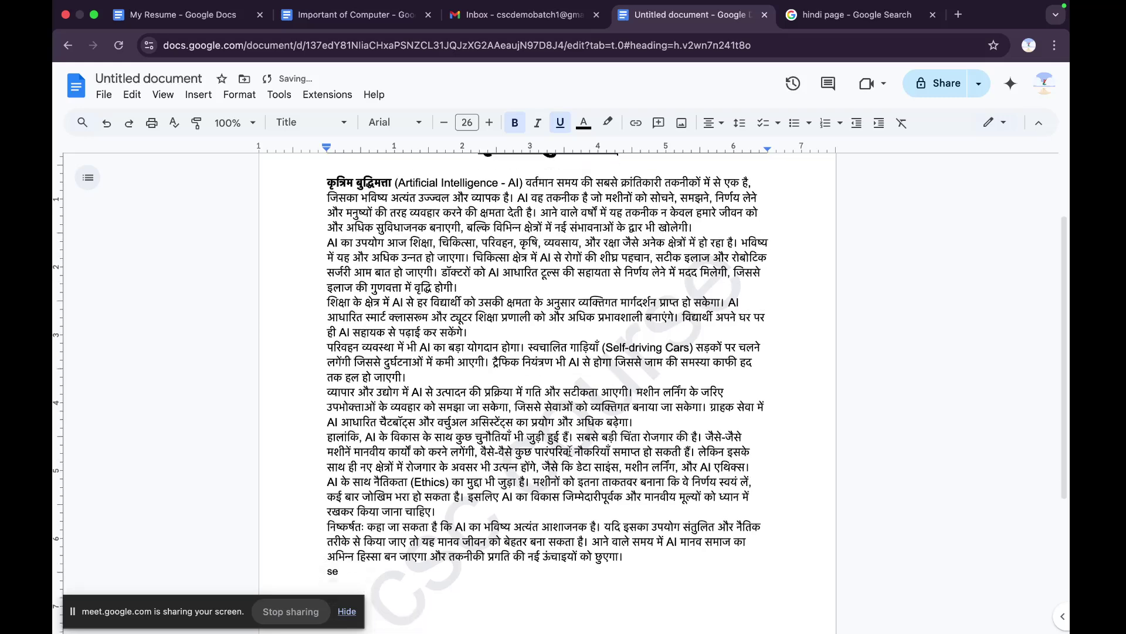
{"action": "scroll", "coordinate": [569, 452], "scroll_direction": "down", "scroll_amount": 1}
{"action": "scroll", "coordinate": [569, 450], "scroll_direction": "up", "scroll_amount": 2}
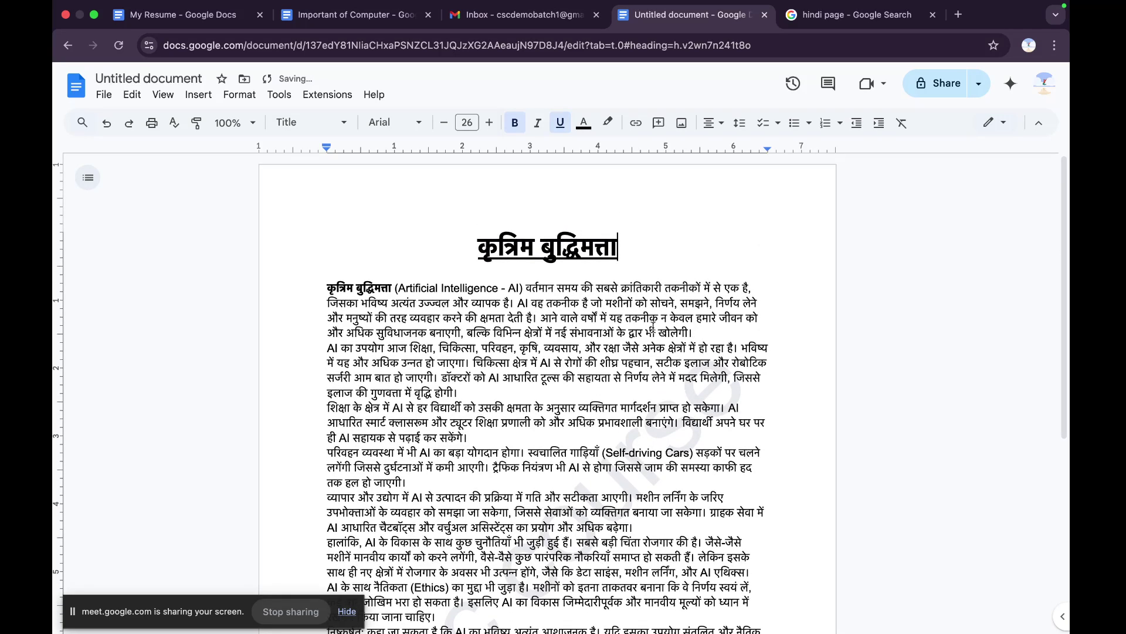
{"action": "left_click", "coordinate": [702, 332]}
{"action": "key", "text": "Return"}
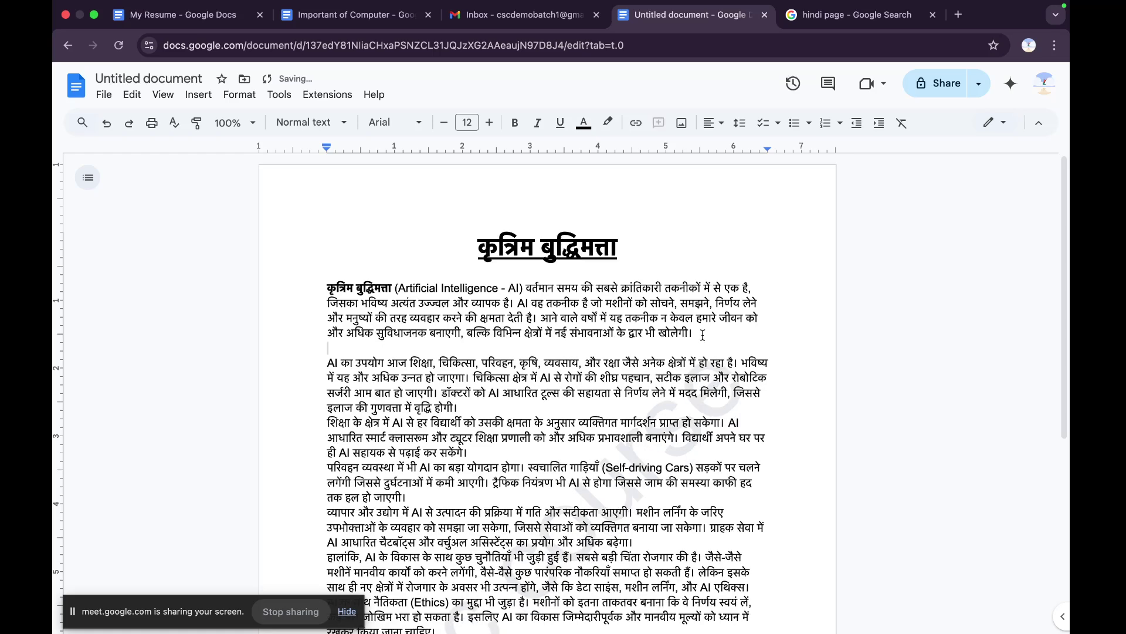
{"action": "left_click", "coordinate": [479, 411]}
{"action": "key", "text": "Return"}
{"action": "left_click", "coordinate": [418, 512]}
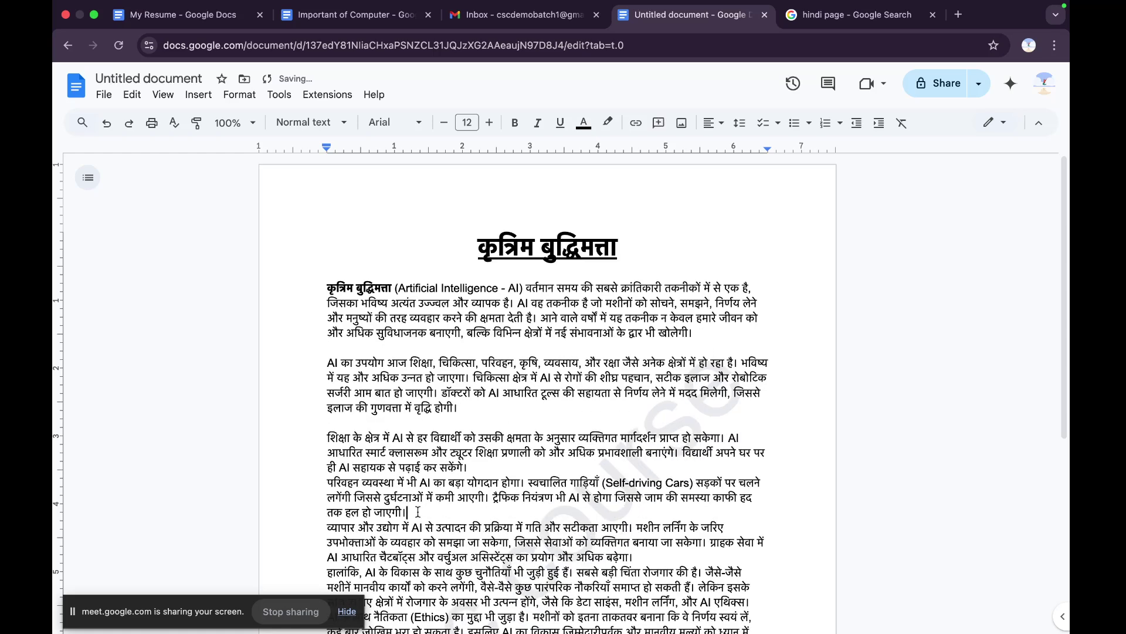
{"action": "key", "text": "Return"}
- Insert an empty line before the concluding "निष्कर्षतः" paragraph and another after the "व्यापार और उद्योग" paragraph
{"action": "scroll", "coordinate": [445, 512], "scroll_direction": "down", "scroll_amount": 3}
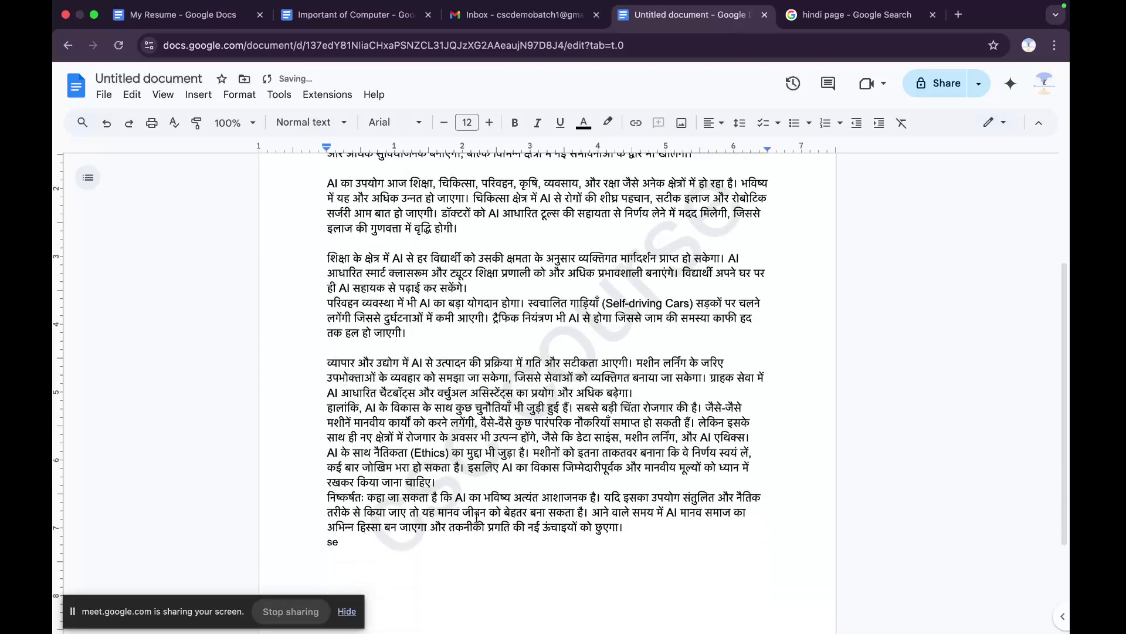
{"action": "left_click", "coordinate": [440, 483]}
{"action": "key", "text": "Return"}
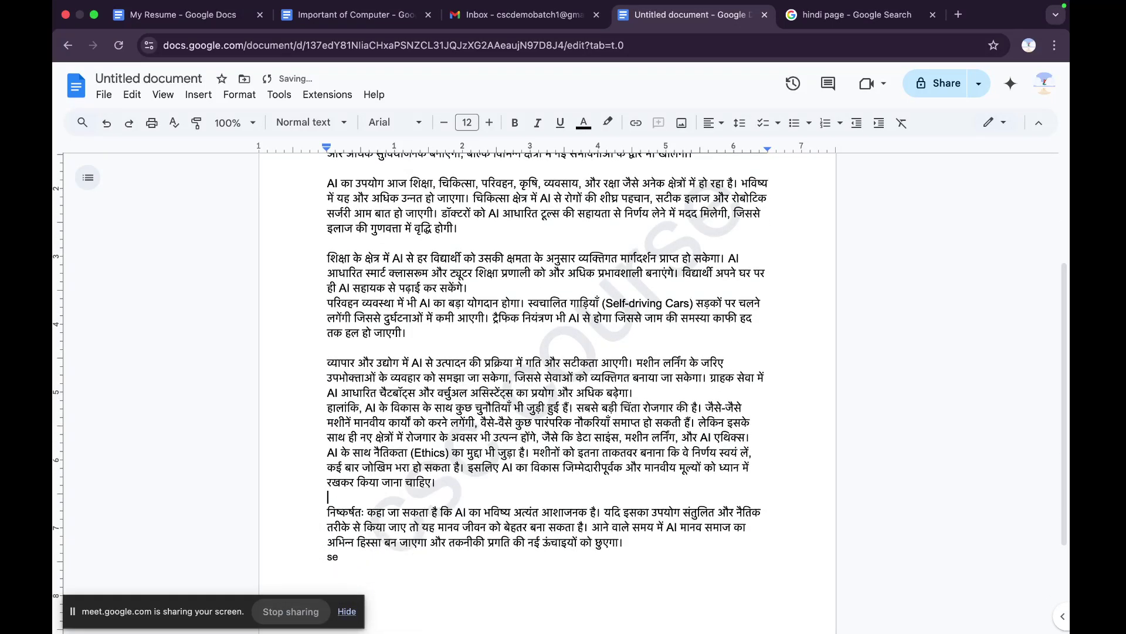
{"action": "left_click", "coordinate": [649, 393]}
{"action": "key", "text": "Return"}
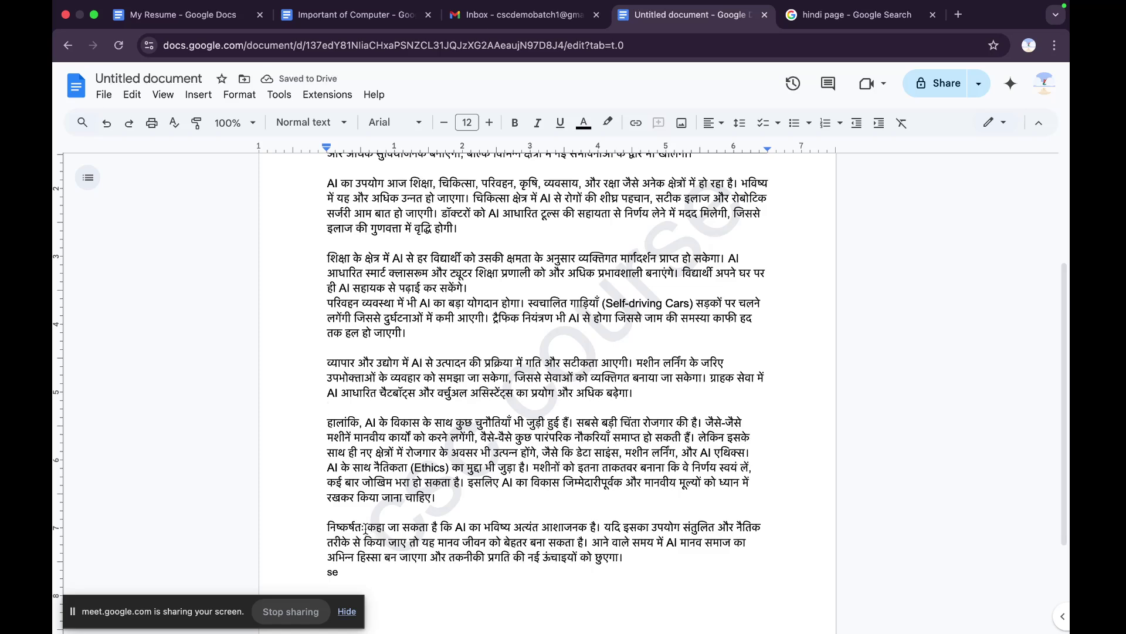
- Bold the paragraph openings "निष्कर्षतः", "व्यापार और उद्योग में" and "शिक्षा के क्षेत्र में"
{"action": "left_click_drag", "start_coordinate": [365, 528], "coordinate": [326, 528]}
{"action": "left_click", "coordinate": [515, 122]}
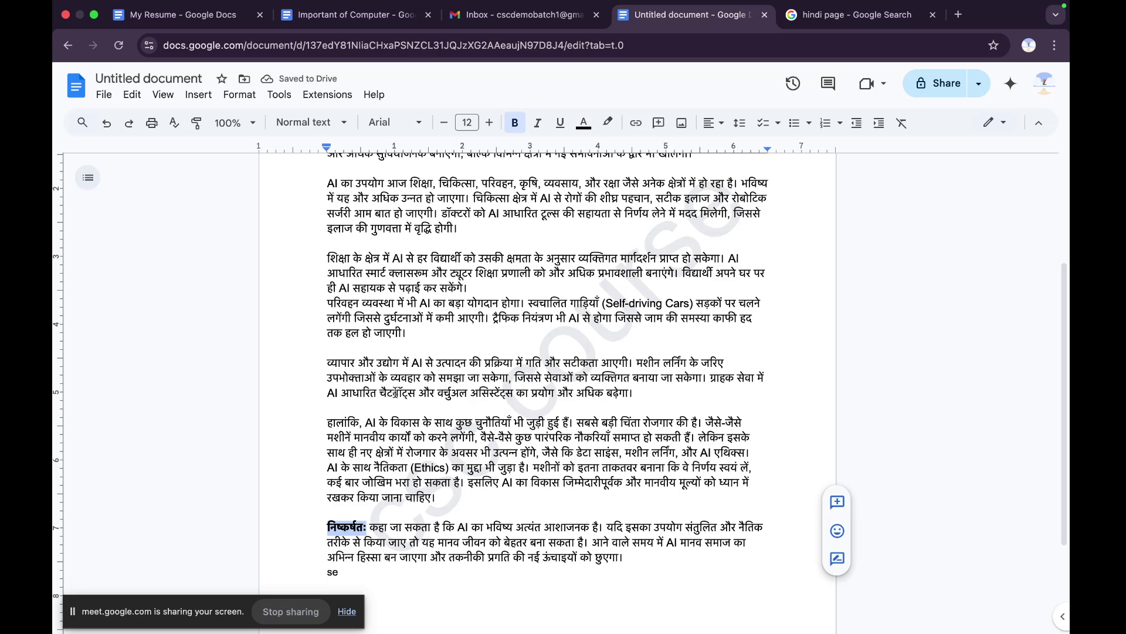
{"action": "scroll", "coordinate": [399, 387], "scroll_direction": "up", "scroll_amount": 1}
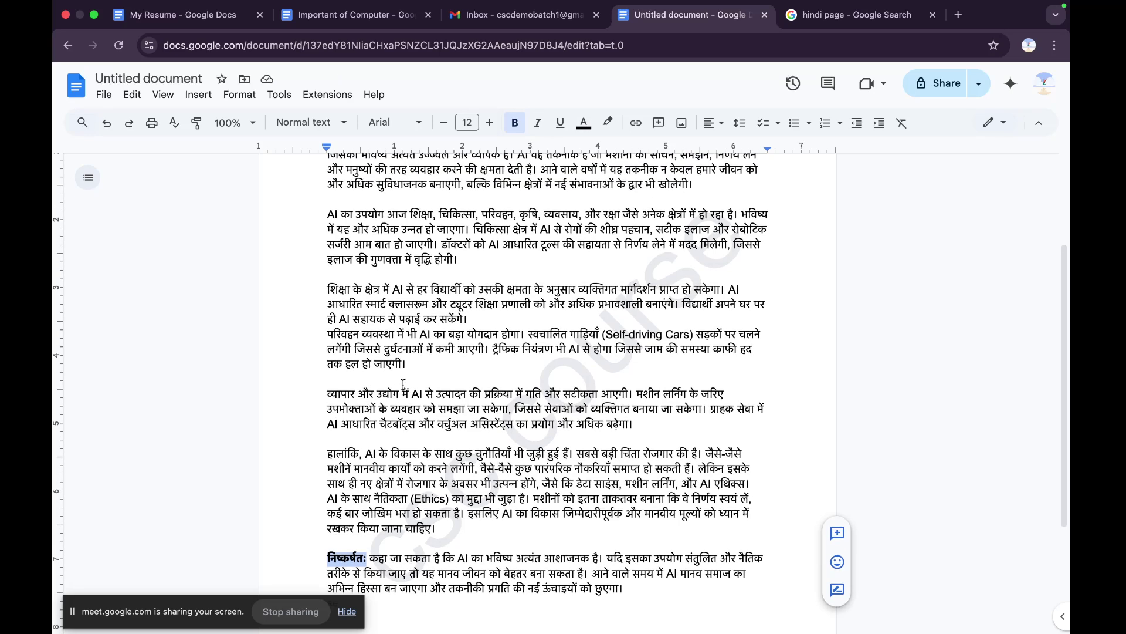
{"action": "left_click_drag", "start_coordinate": [411, 393], "coordinate": [326, 393]}
{"action": "left_click", "coordinate": [515, 122]}
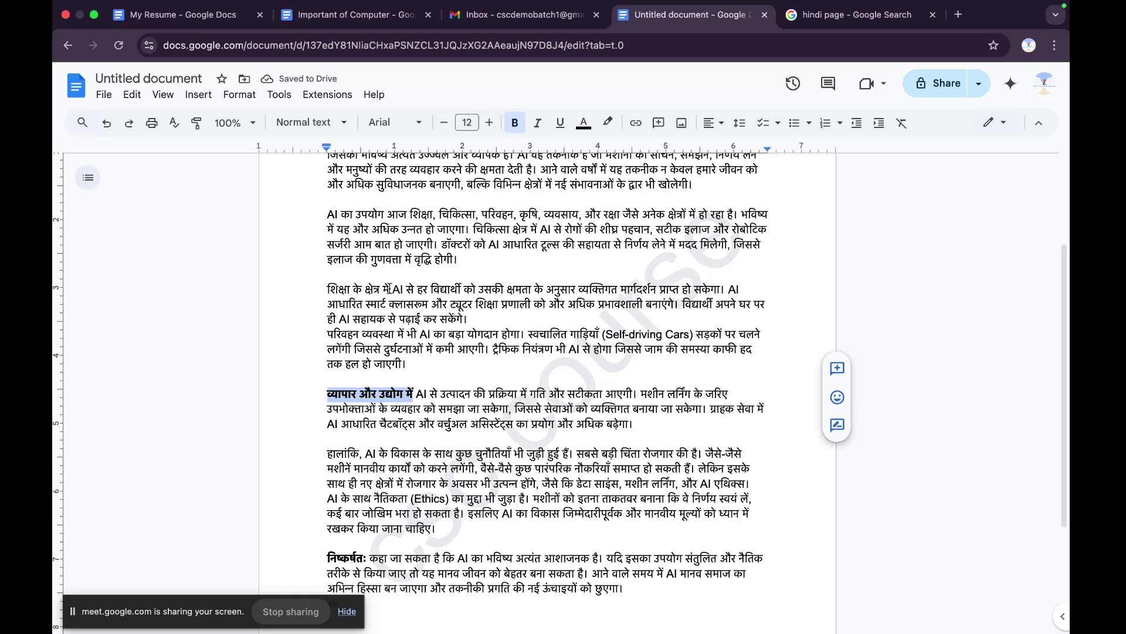
{"action": "left_click_drag", "start_coordinate": [390, 289], "coordinate": [326, 289]}
{"action": "left_click", "coordinate": [516, 123]}
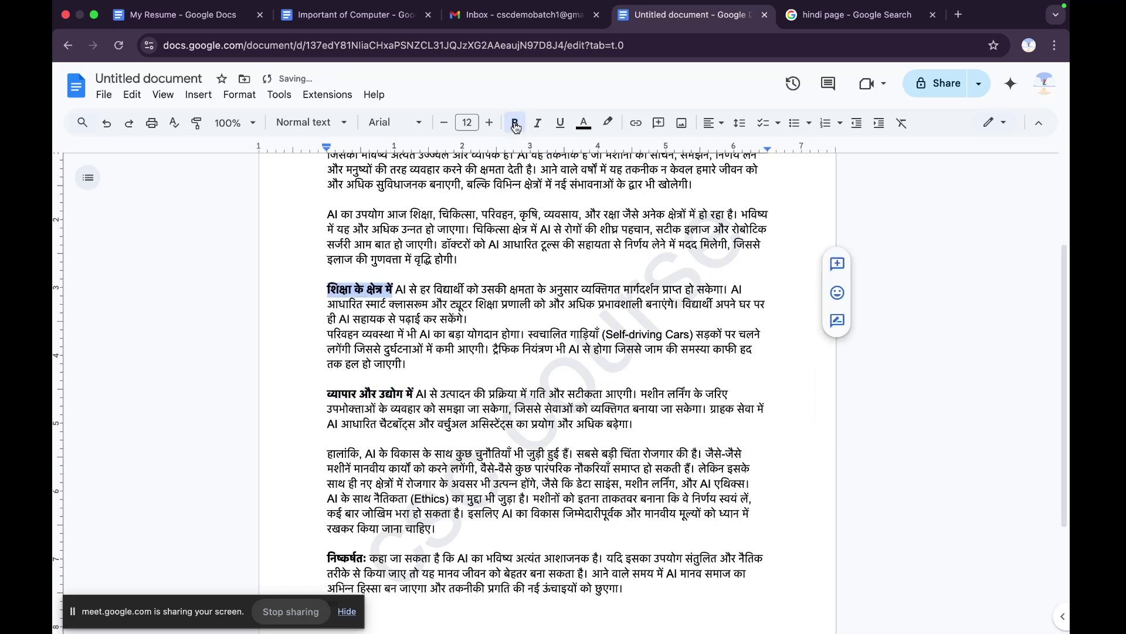
{"action": "scroll", "coordinate": [405, 264], "scroll_direction": "up", "scroll_amount": 1}
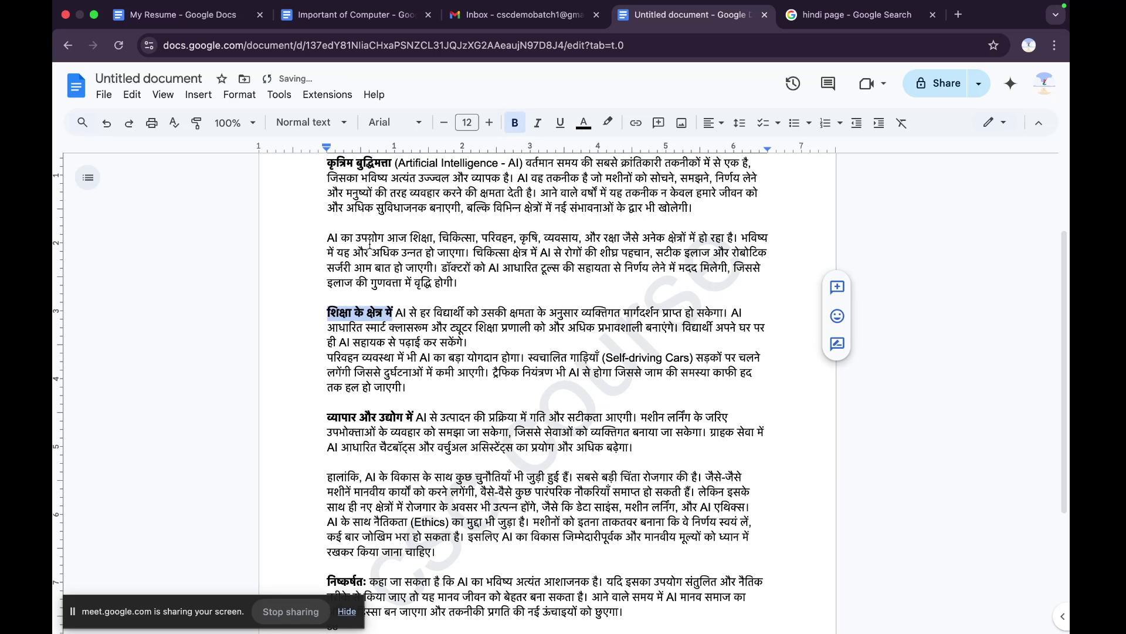
- Review the formatted document from the title down to the concluding "निष्कर्षतः" paragraph
{"action": "scroll", "coordinate": [423, 287], "scroll_direction": "up", "scroll_amount": 2}
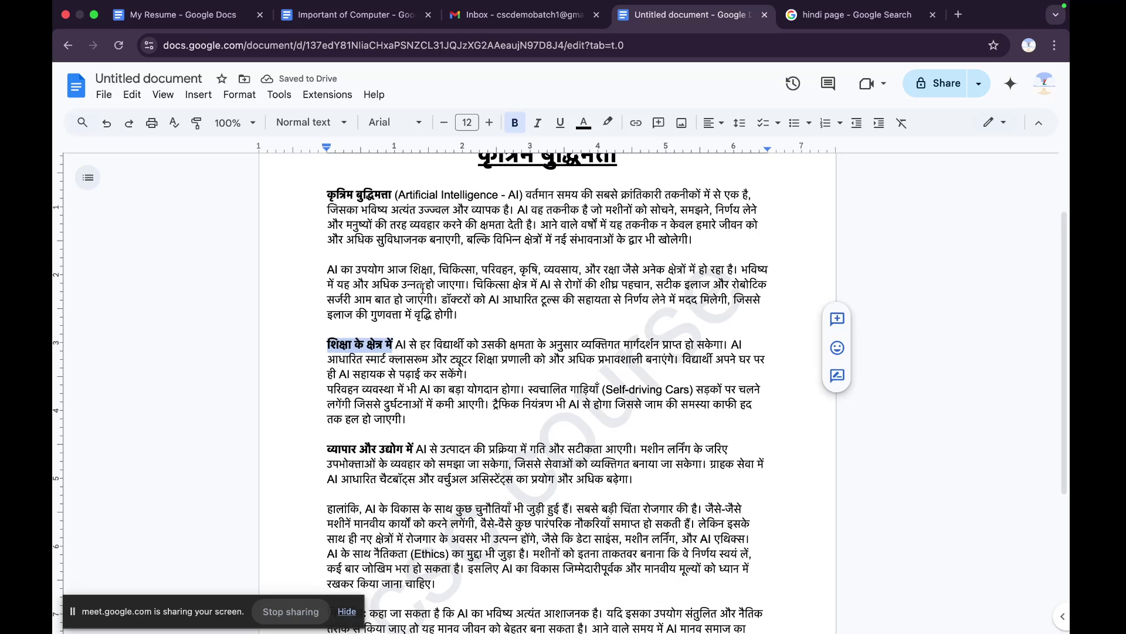
{"action": "scroll", "coordinate": [422, 287], "scroll_direction": "down", "scroll_amount": 5}
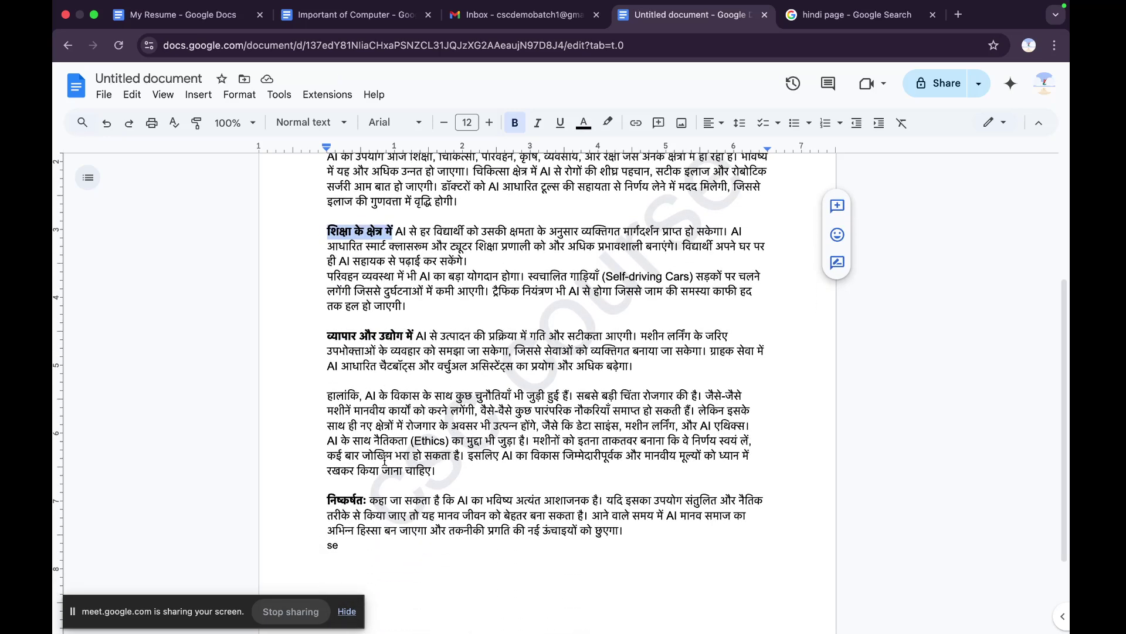
{"action": "scroll", "coordinate": [498, 393], "scroll_direction": "up", "scroll_amount": 3}
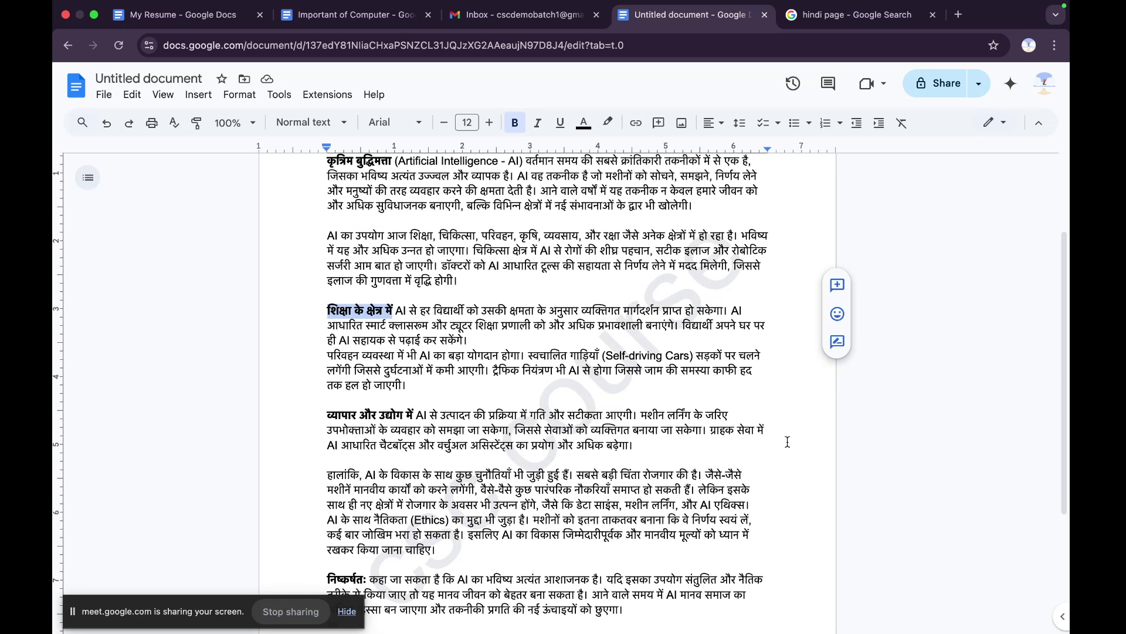
{"action": "key", "text": "Return"}
{"action": "type", "text": "se"}
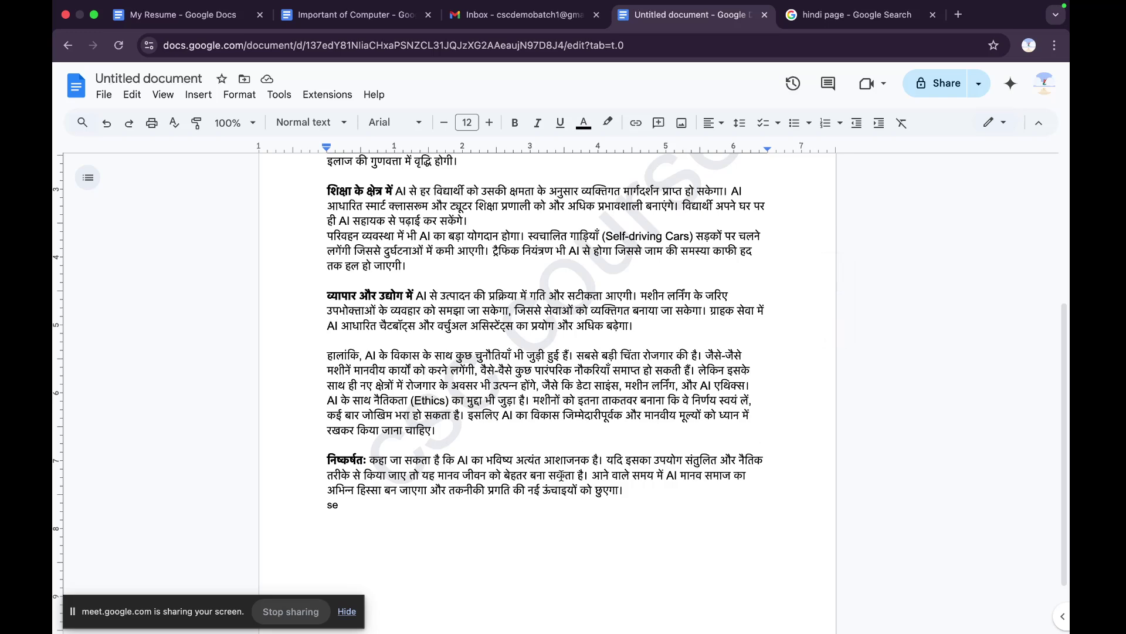
{"action": "scroll", "coordinate": [587, 502], "scroll_direction": "up", "scroll_amount": 9}
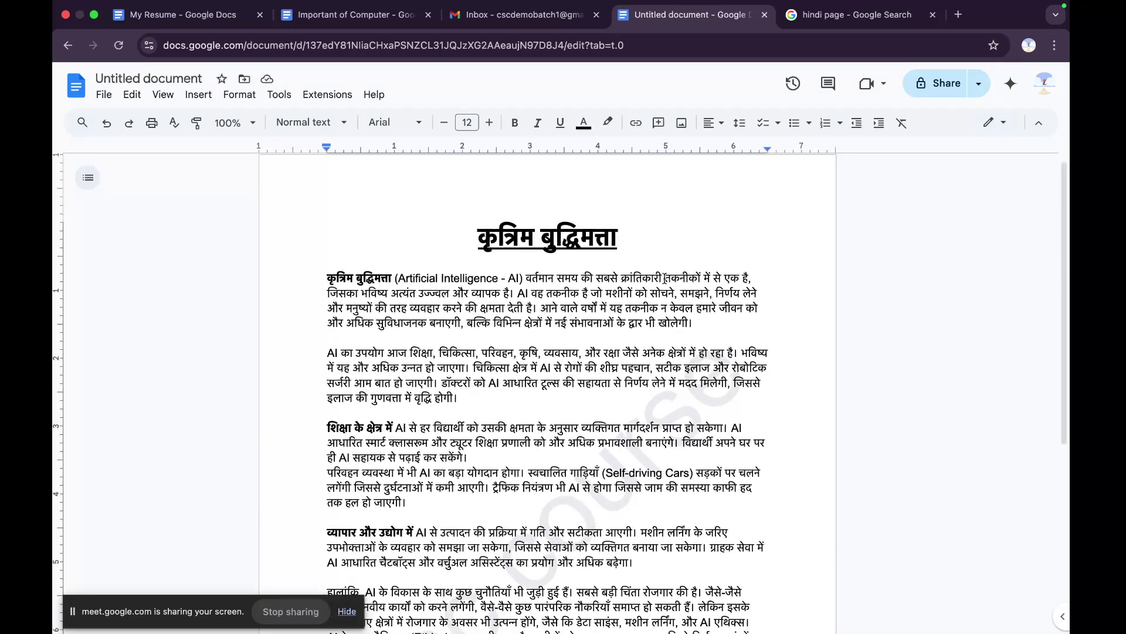
{"action": "scroll", "coordinate": [521, 400], "scroll_direction": "down", "scroll_amount": 3}
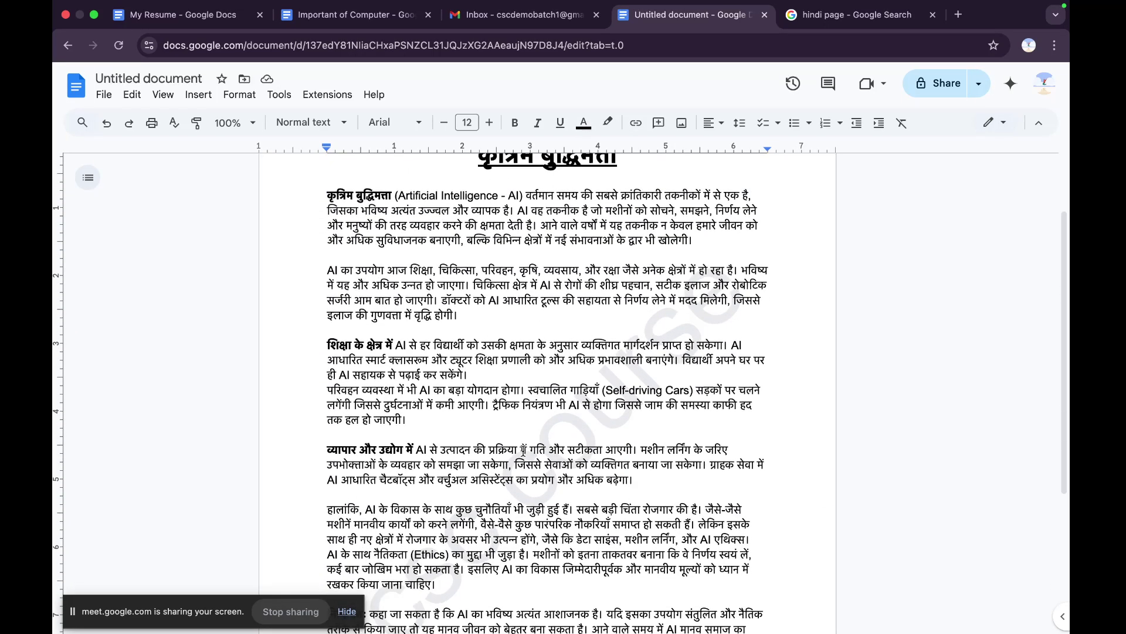
{"action": "scroll", "coordinate": [605, 411], "scroll_direction": "down", "scroll_amount": 3}
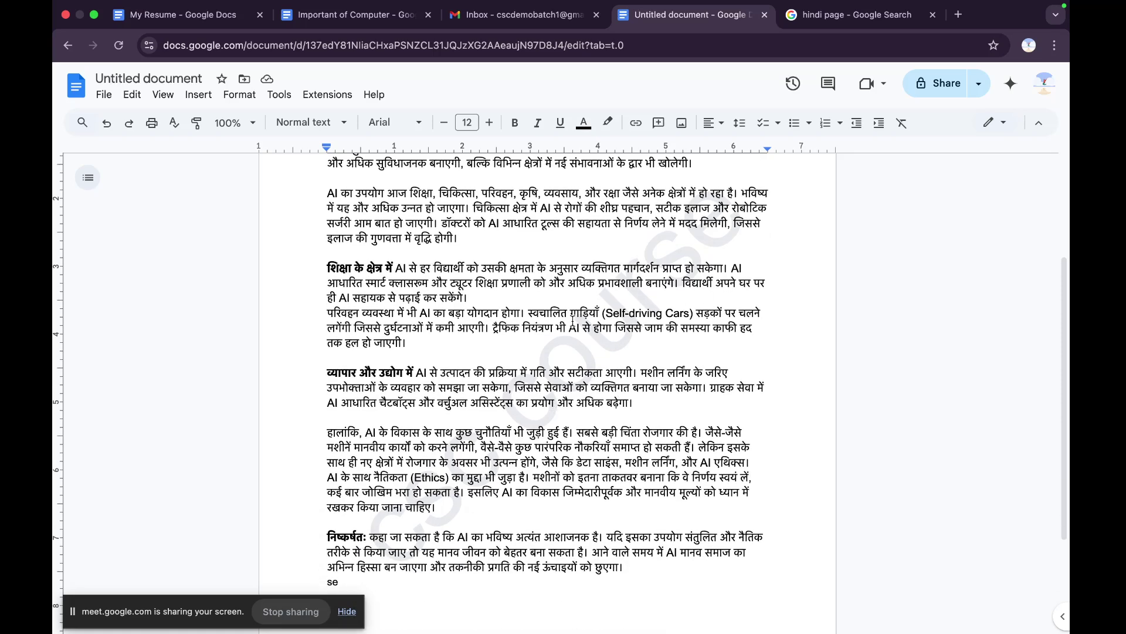
- Rename the untitled document as "कृत्रिम बुद्धिमत्ता"
{"action": "left_click", "coordinate": [148, 78]}
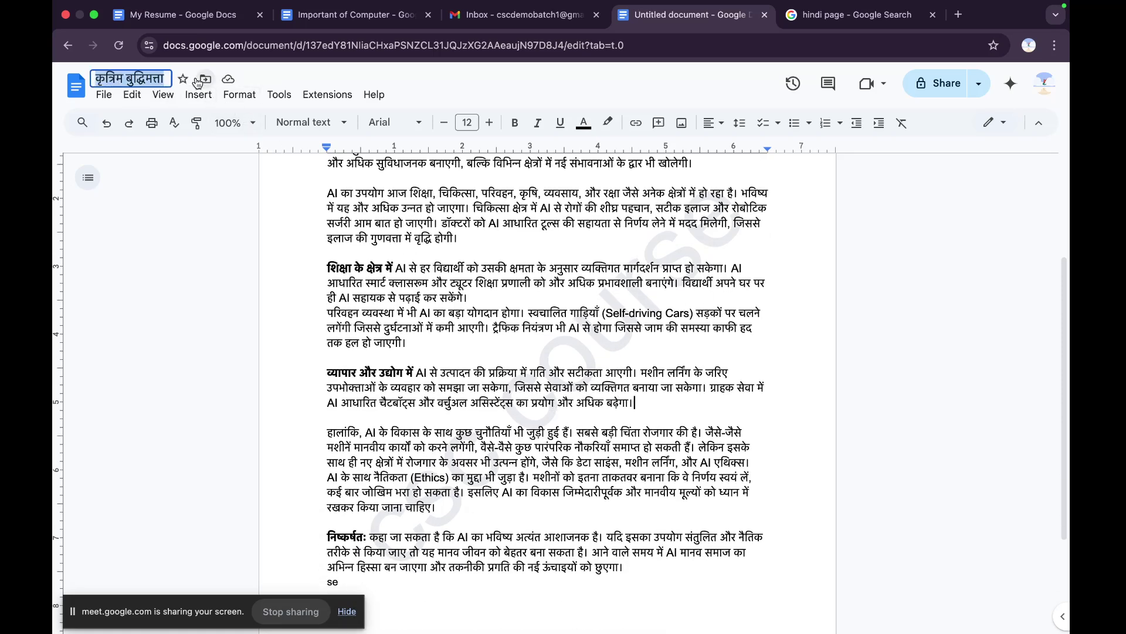
{"action": "key", "text": "Return"}
{"action": "scroll", "coordinate": [515, 244], "scroll_direction": "up", "scroll_amount": 3}
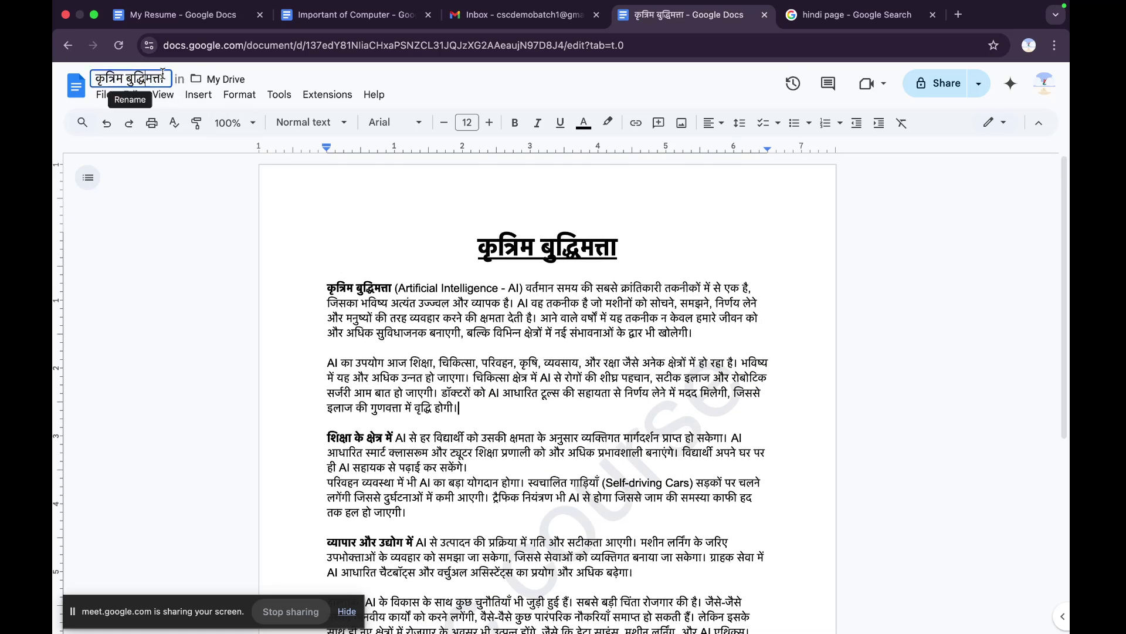
{"action": "scroll", "coordinate": [475, 375], "scroll_direction": "down", "scroll_amount": 6}
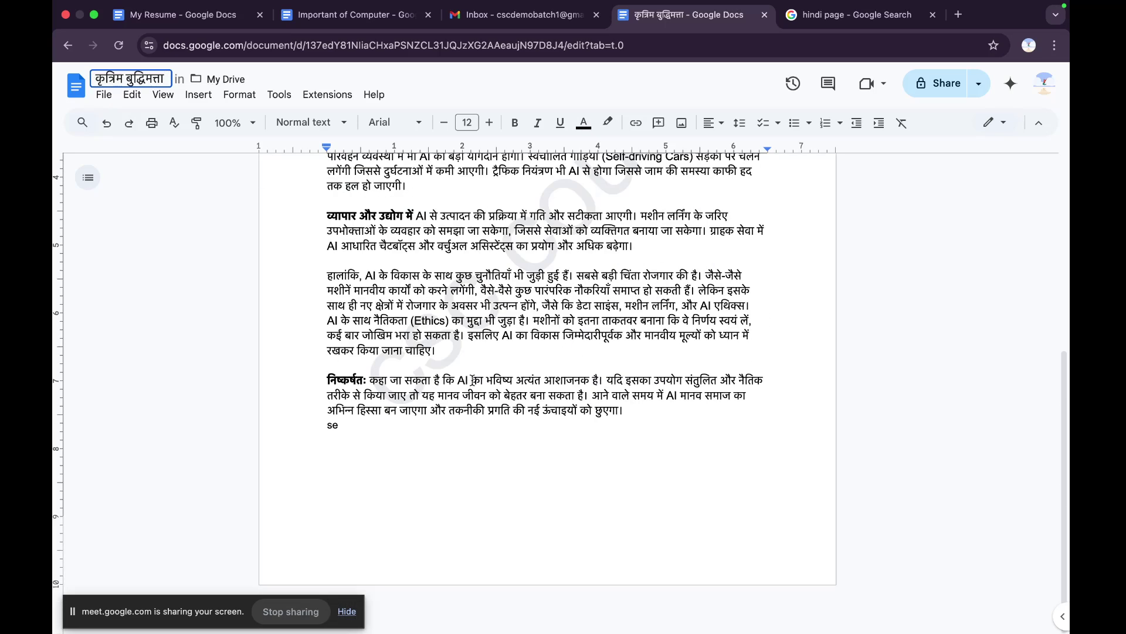
{"action": "scroll", "coordinate": [473, 380], "scroll_direction": "up", "scroll_amount": 6}
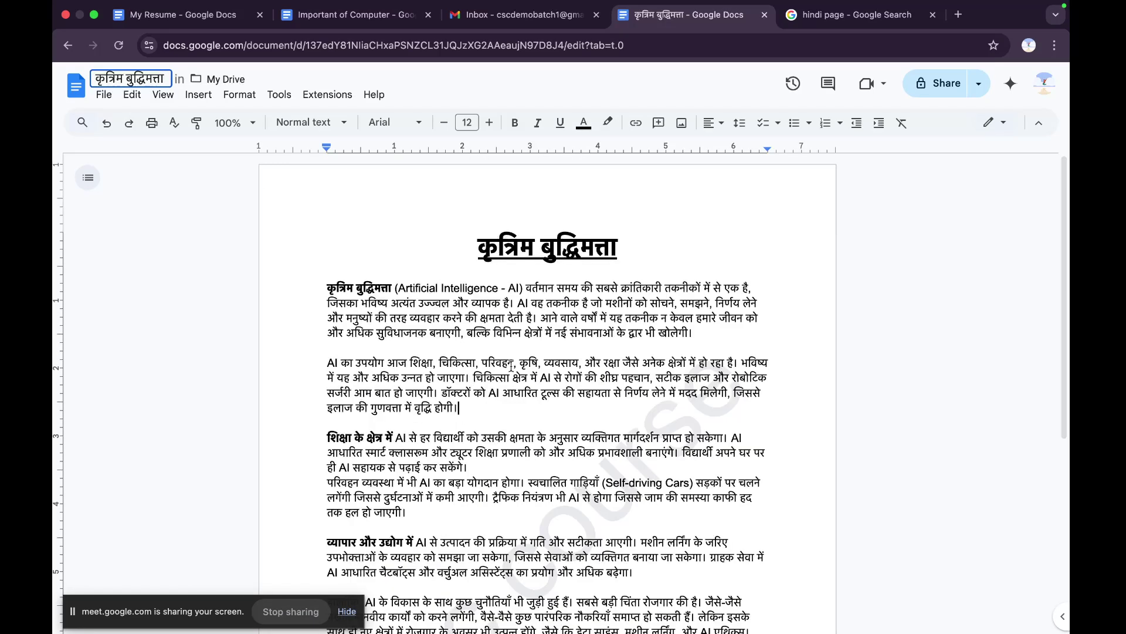
- Switch to the course mind map and expand the Assignment branch under Page Setup/Layout to read its instructions
{"action": "key", "text": "ctrl+Left"}
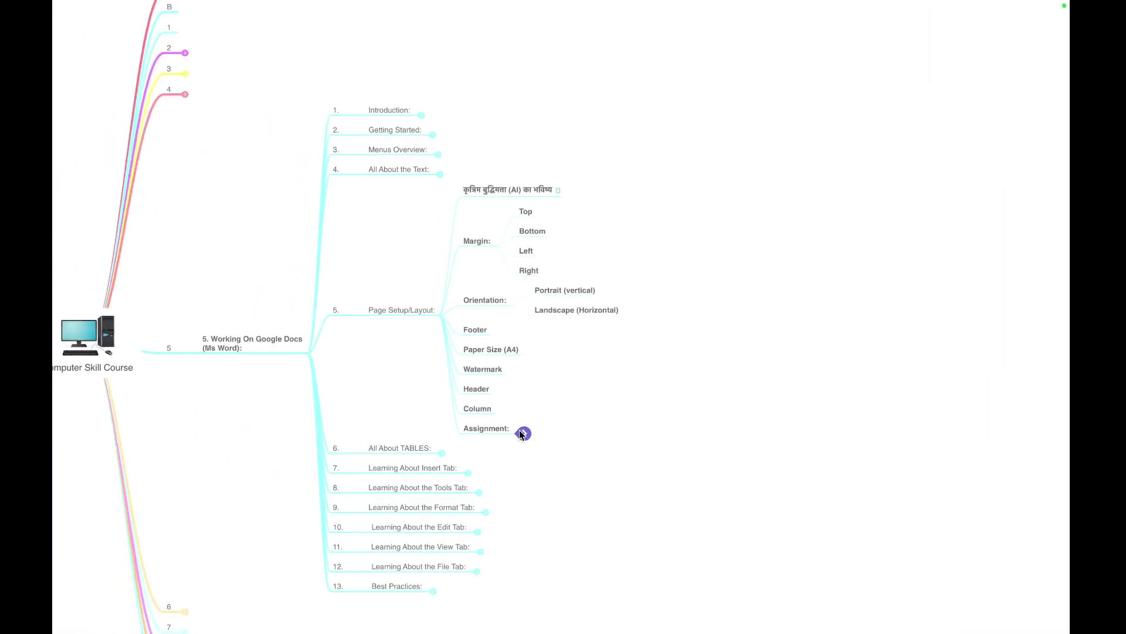
{"action": "left_click", "coordinate": [524, 434]}
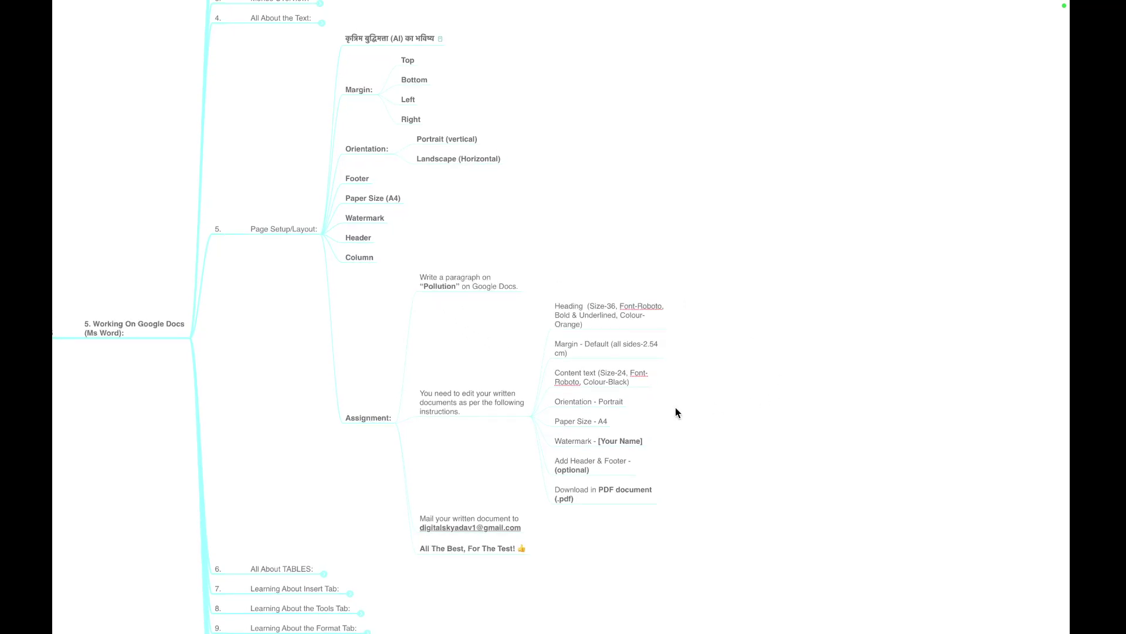
{"action": "scroll", "coordinate": [488, 428], "scroll_direction": "right", "scroll_amount": 2}
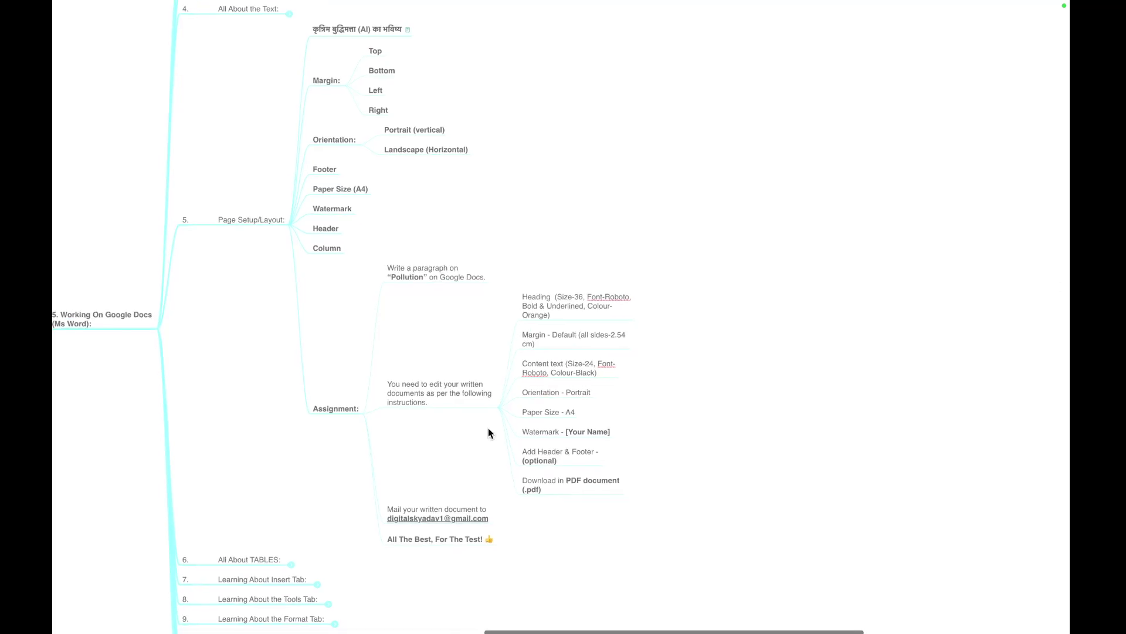
{"action": "scroll", "coordinate": [563, 355], "scroll_direction": "up", "scroll_amount": 4}
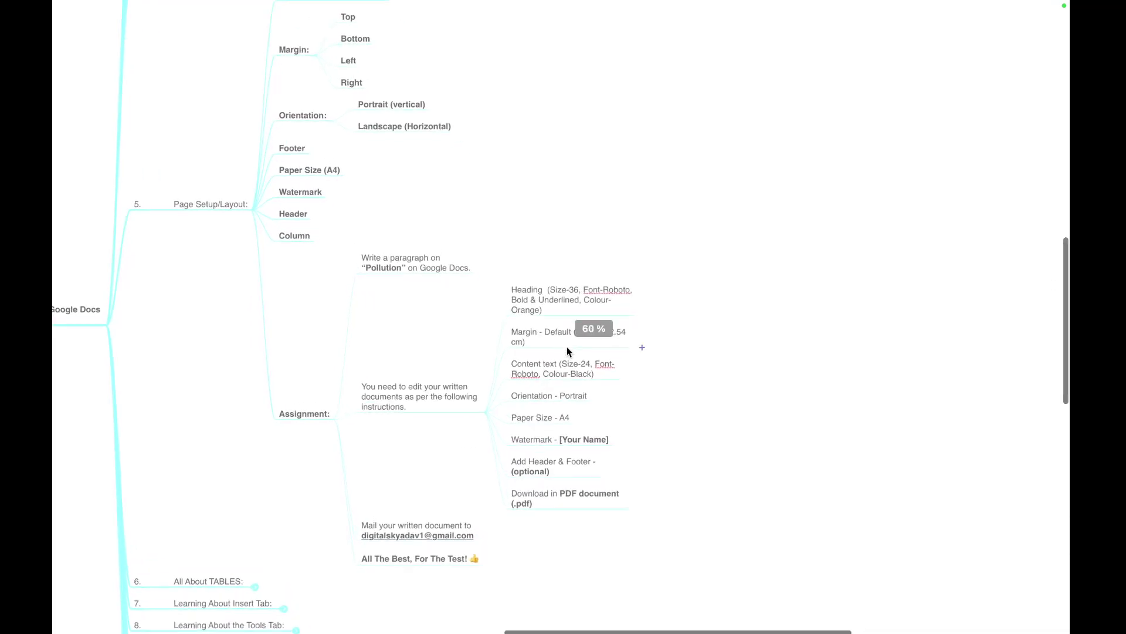
{"action": "scroll", "coordinate": [568, 352], "scroll_direction": "down", "scroll_amount": 1}
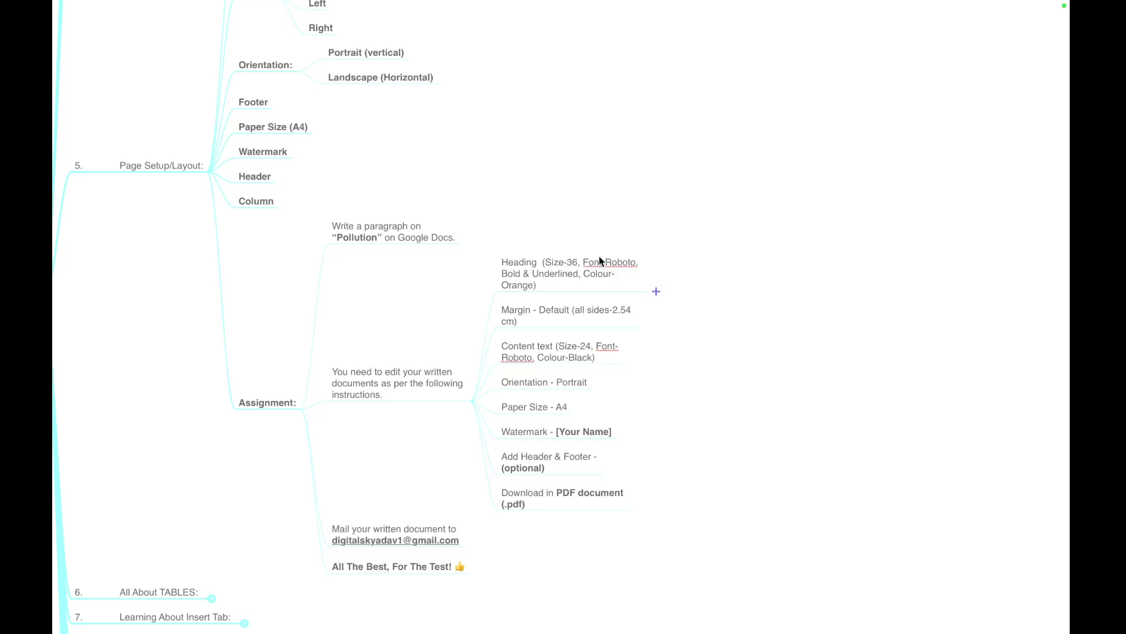
- Switch back to the Google Docs document and try to set the title's font size to 36
{"action": "key", "text": "super+Tab"}
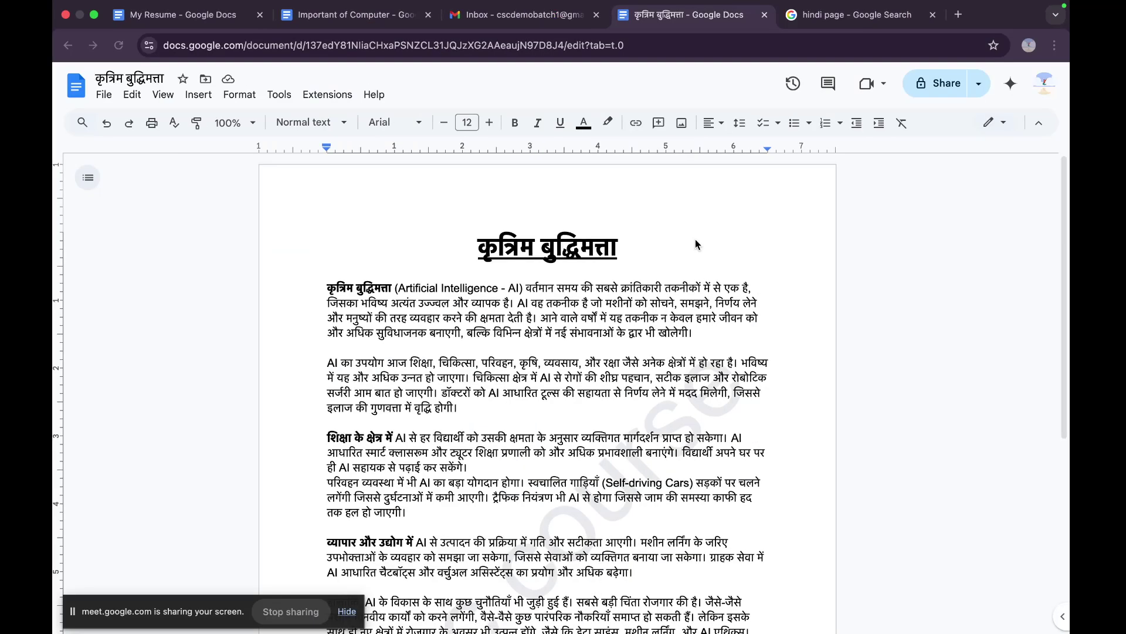
{"action": "left_click", "coordinate": [696, 238]}
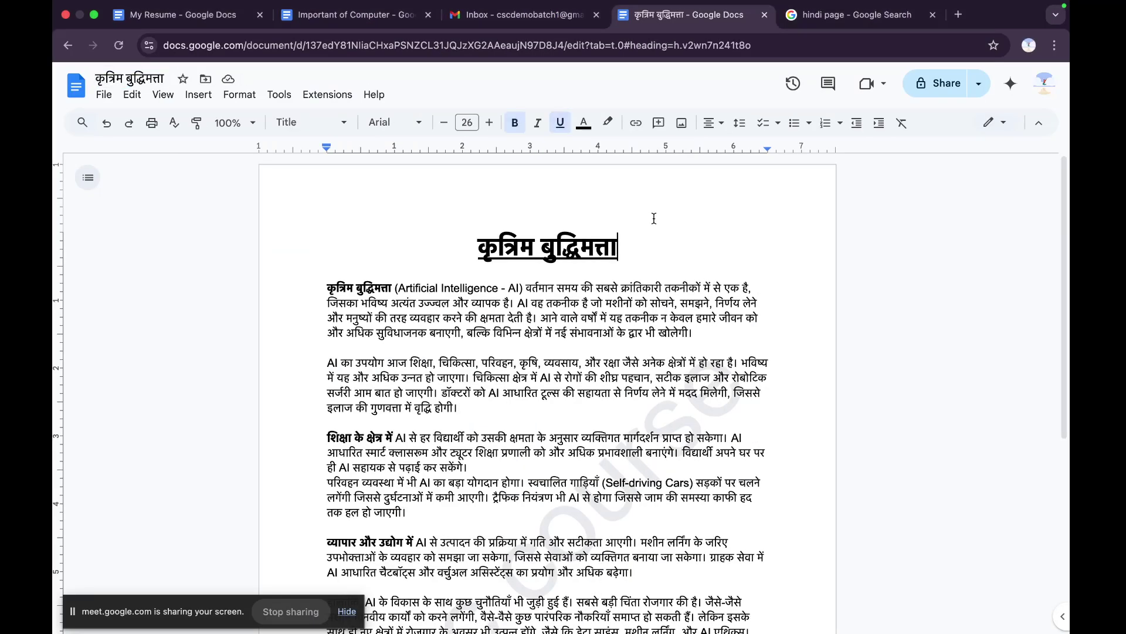
{"action": "triple_click", "coordinate": [620, 249]}
{"action": "left_click", "coordinate": [470, 121]}
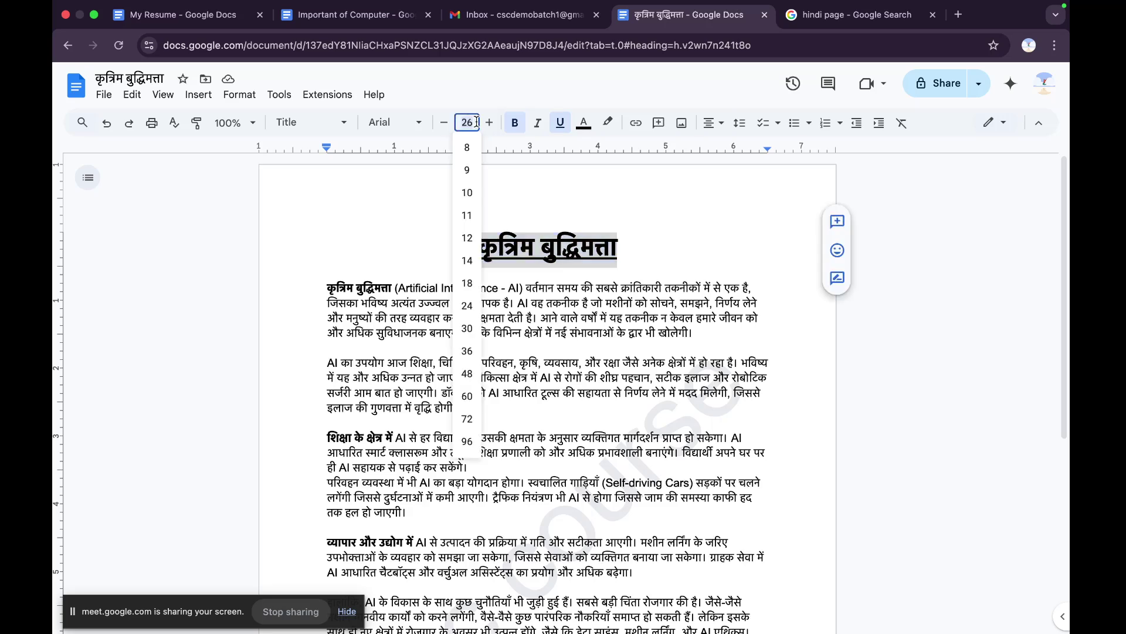
{"action": "type", "text": "36"}
{"action": "left_click", "coordinate": [521, 173]}
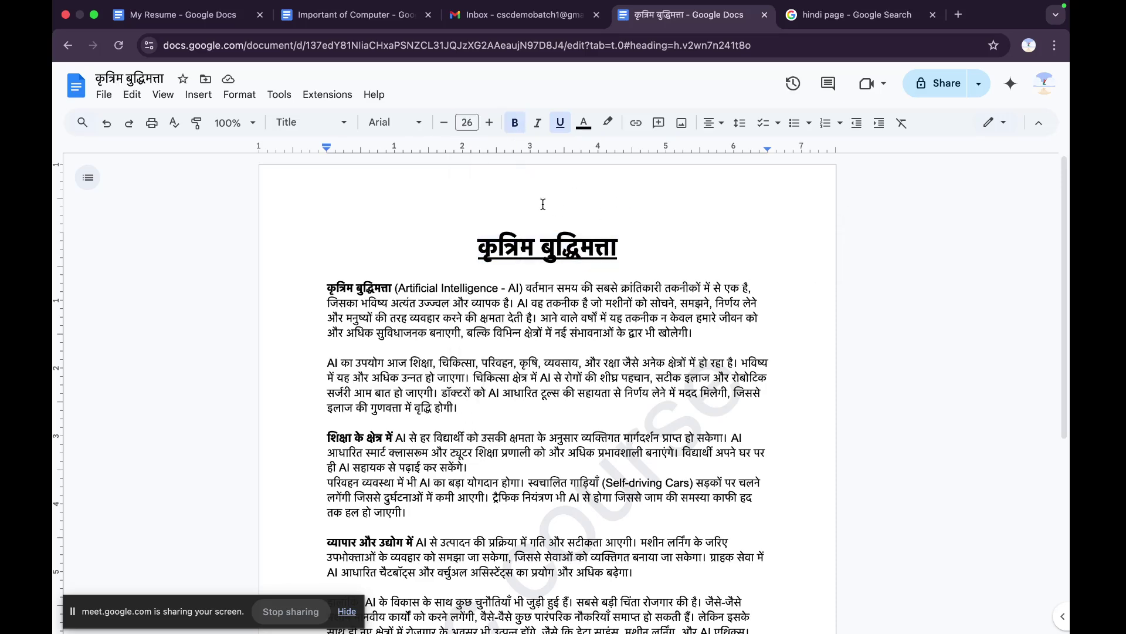
- Increase the "कृत्रिम बुद्धिमत्ता" title's font size to 36
{"action": "left_click_drag", "start_coordinate": [620, 247], "coordinate": [475, 247]}
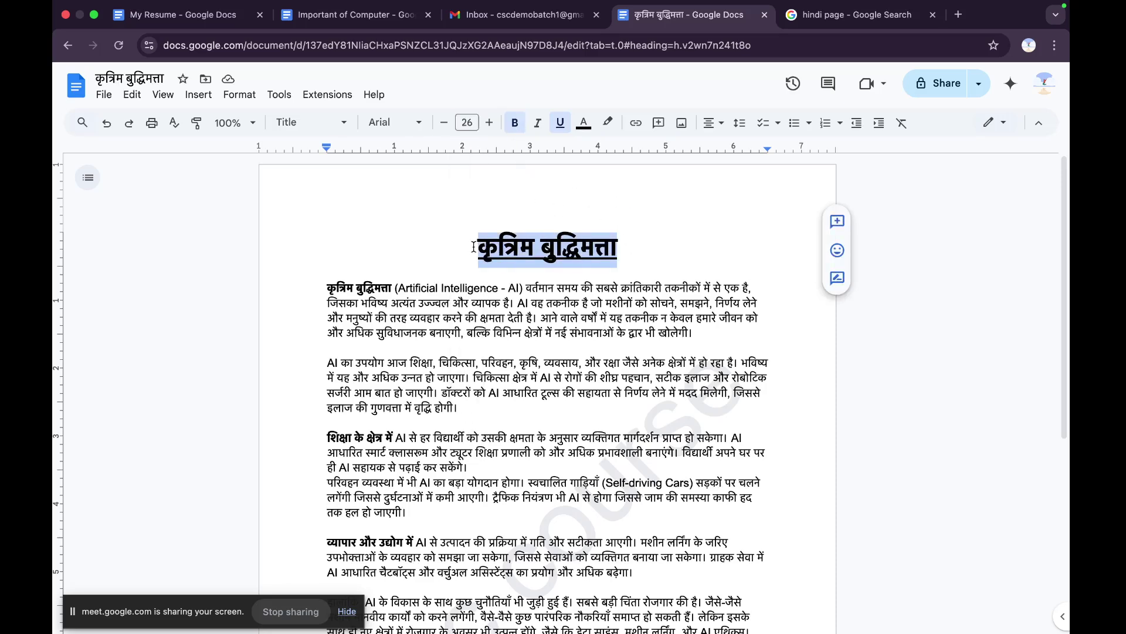
{"action": "left_click", "coordinate": [488, 122]}
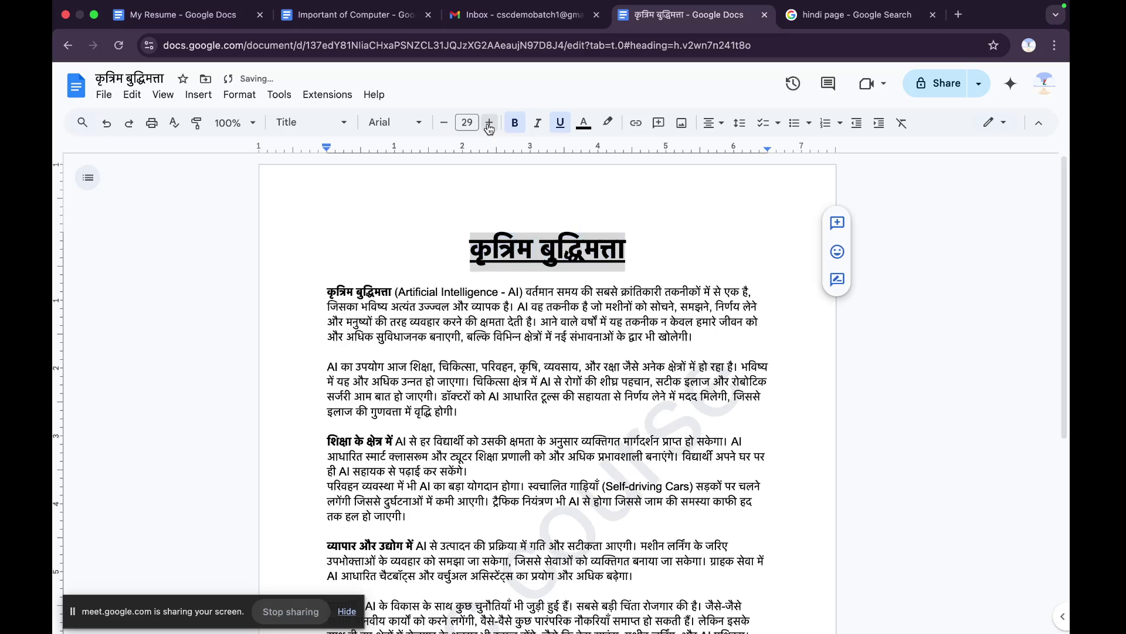
{"action": "left_click", "coordinate": [489, 123]}
{"action": "left_click", "coordinate": [489, 123]}
{"action": "left_click", "coordinate": [489, 123]}
{"action": "left_click", "coordinate": [489, 123]}
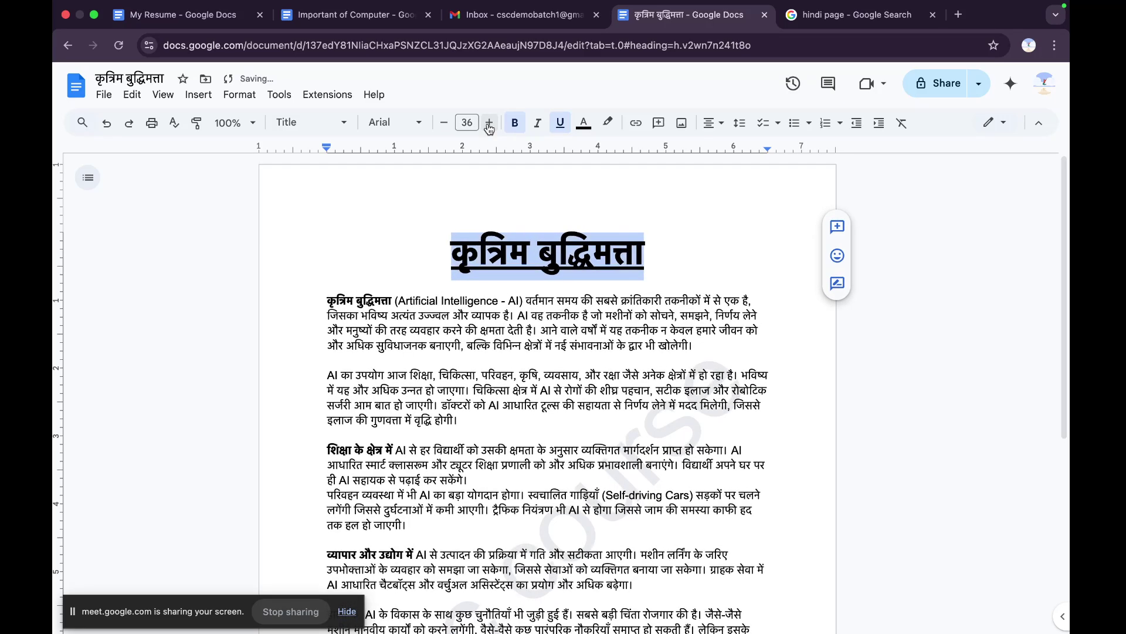
{"action": "left_click", "coordinate": [516, 202]}
- Check the content text requirement in the mind map and set all body paragraphs below the title to font size 24
{"action": "key", "text": "ctrl+Left"}
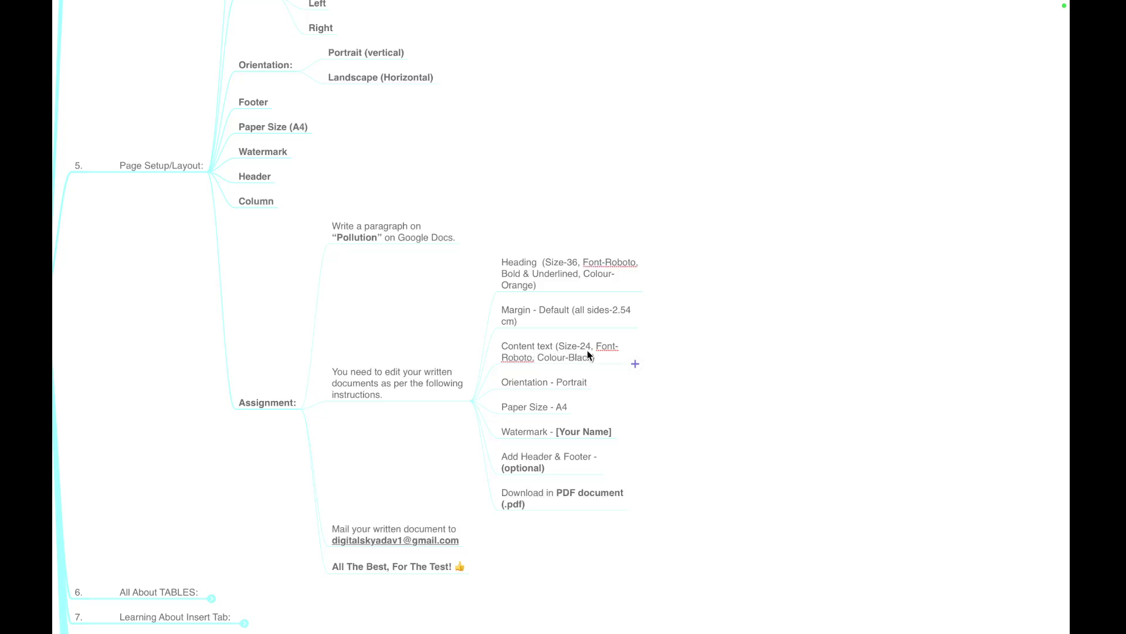
{"action": "key", "text": "ctrl+Right"}
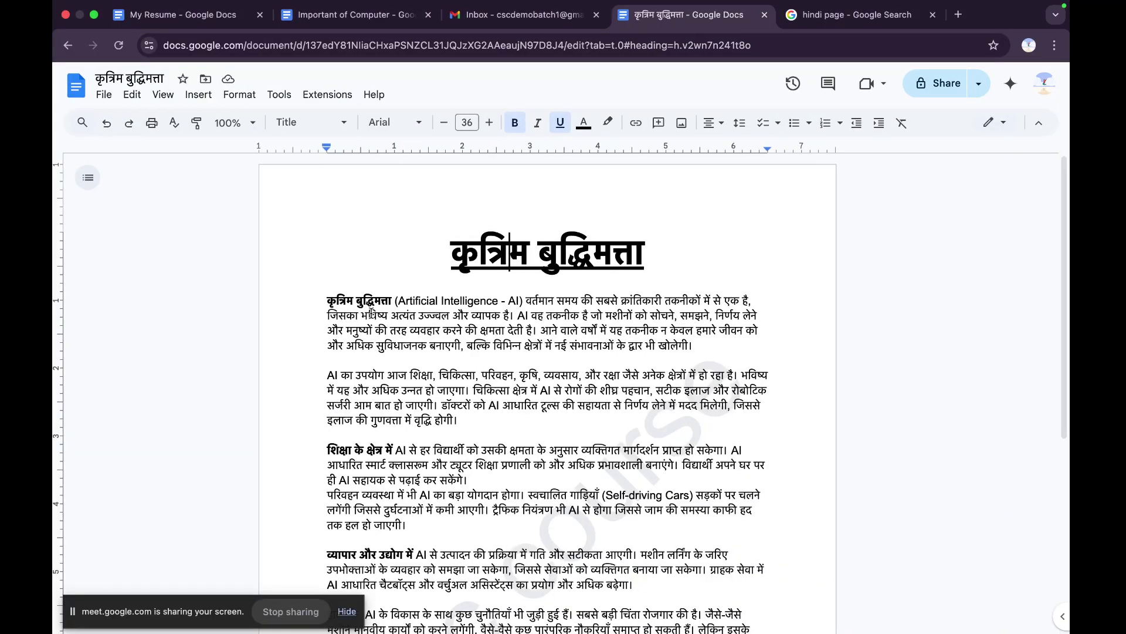
{"action": "scroll", "coordinate": [371, 313], "scroll_direction": "down", "scroll_amount": 1}
{"action": "left_click_drag", "start_coordinate": [325, 262], "coordinate": [626, 573]}
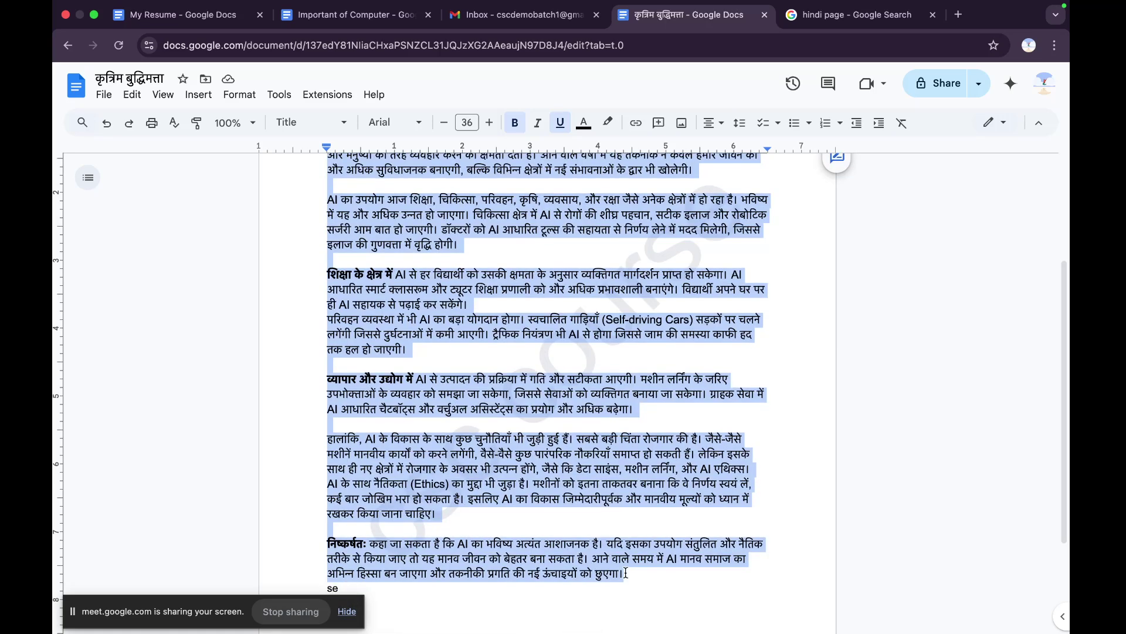
{"action": "left_click", "coordinate": [470, 121]}
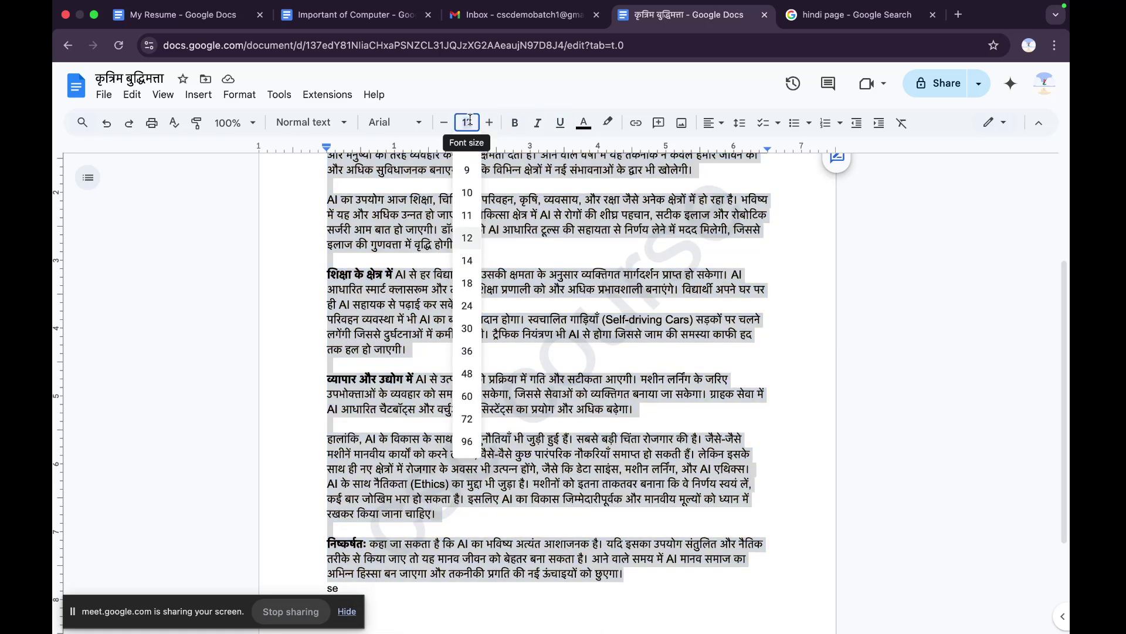
{"action": "type", "text": "24"}
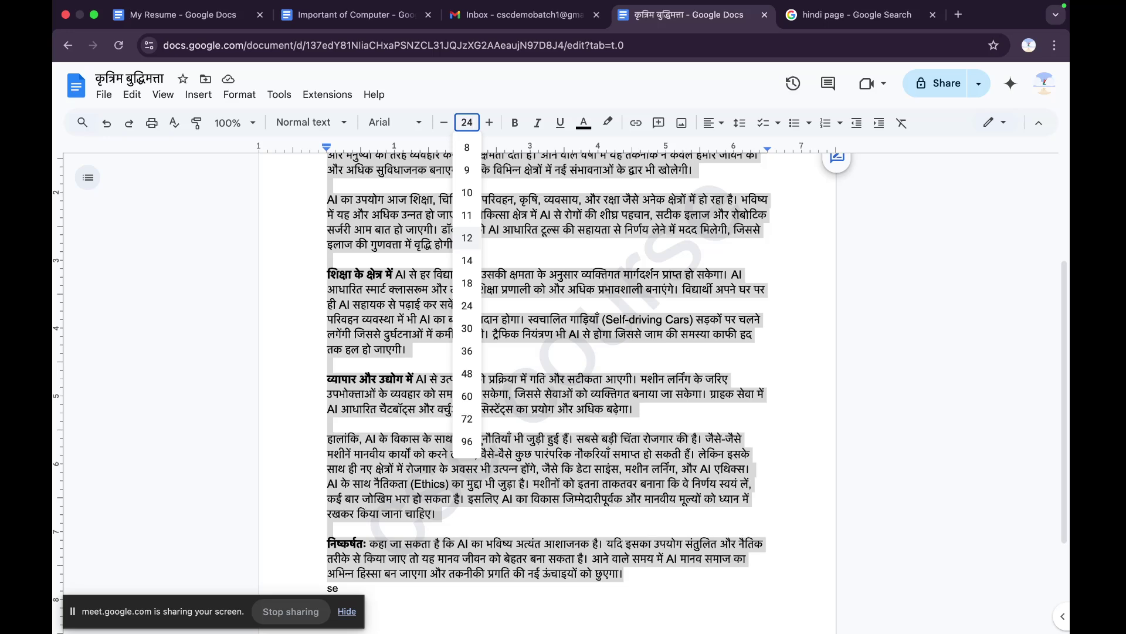
{"action": "key", "text": "Return"}
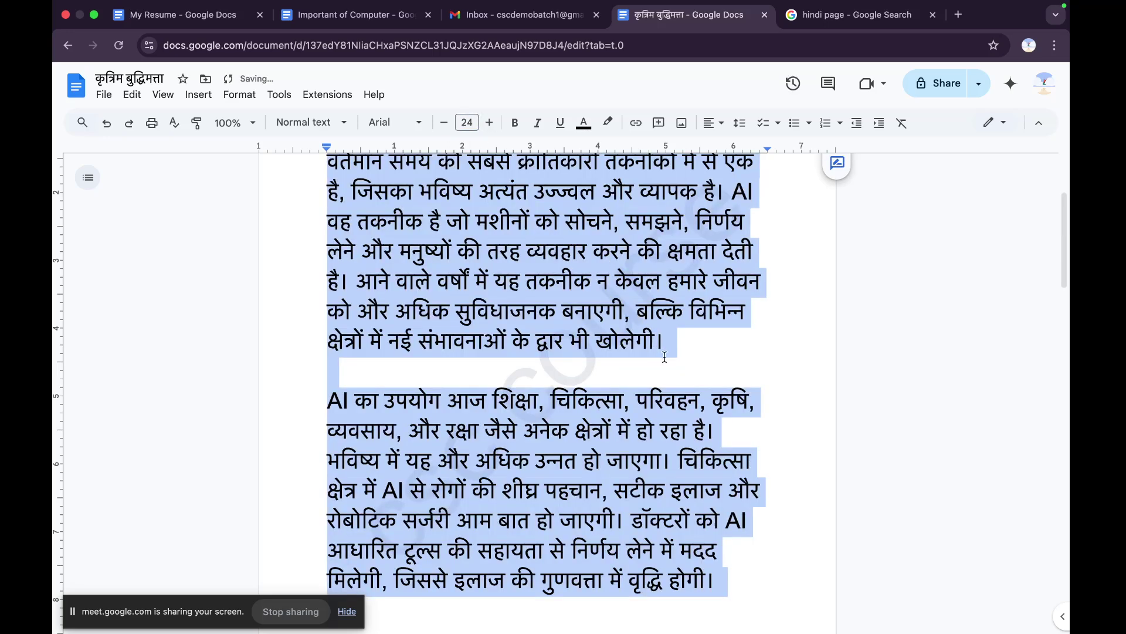
{"action": "left_click", "coordinate": [696, 361]}
{"action": "scroll", "coordinate": [696, 362], "scroll_direction": "up", "scroll_amount": 3}
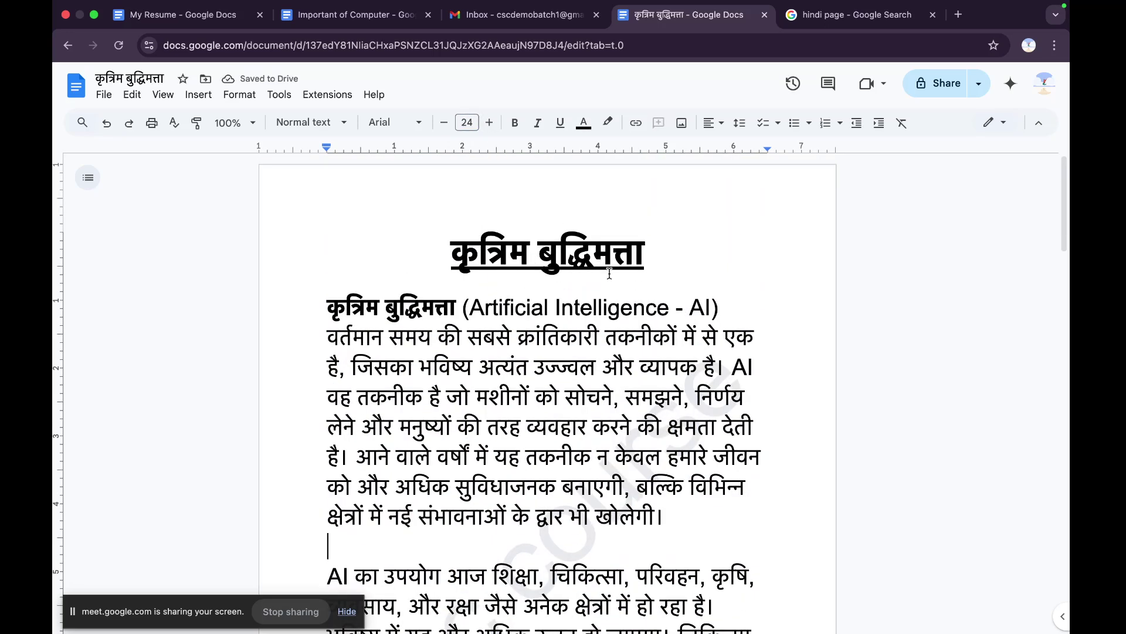
- Examine the resized text across the document's pages and recheck the assignment instructions in the mind map
{"action": "scroll", "coordinate": [556, 311], "scroll_direction": "down", "scroll_amount": 1}
{"action": "scroll", "coordinate": [555, 311], "scroll_direction": "down", "scroll_amount": 3}
{"action": "scroll", "coordinate": [554, 313], "scroll_direction": "down", "scroll_amount": 1}
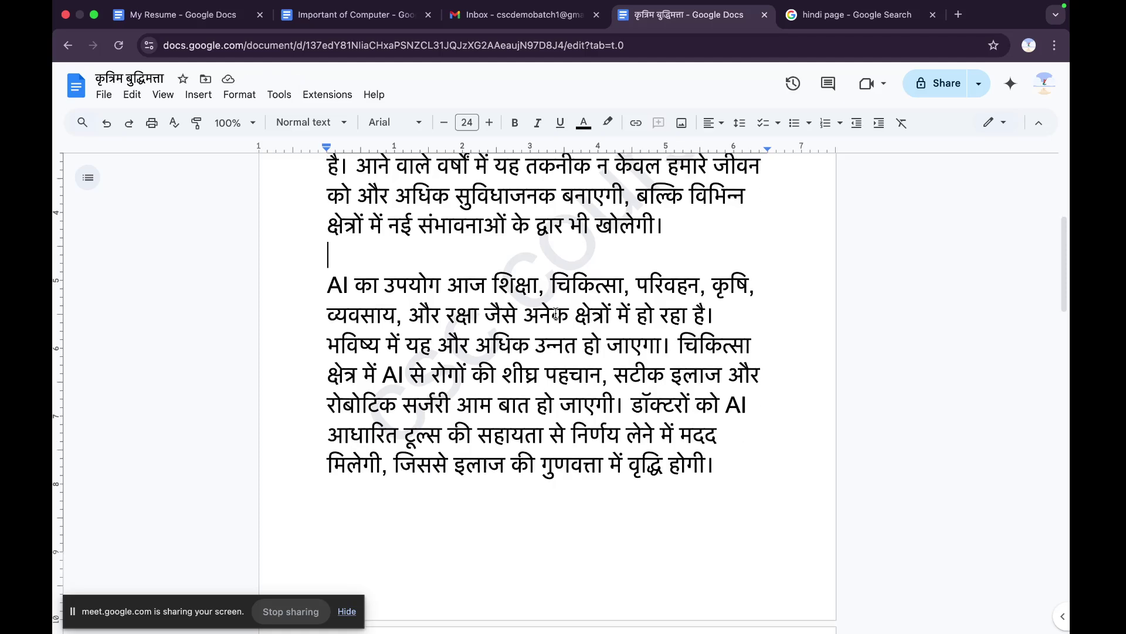
{"action": "scroll", "coordinate": [554, 313], "scroll_direction": "up", "scroll_amount": 5}
{"action": "key", "text": "ctrl+Left"}
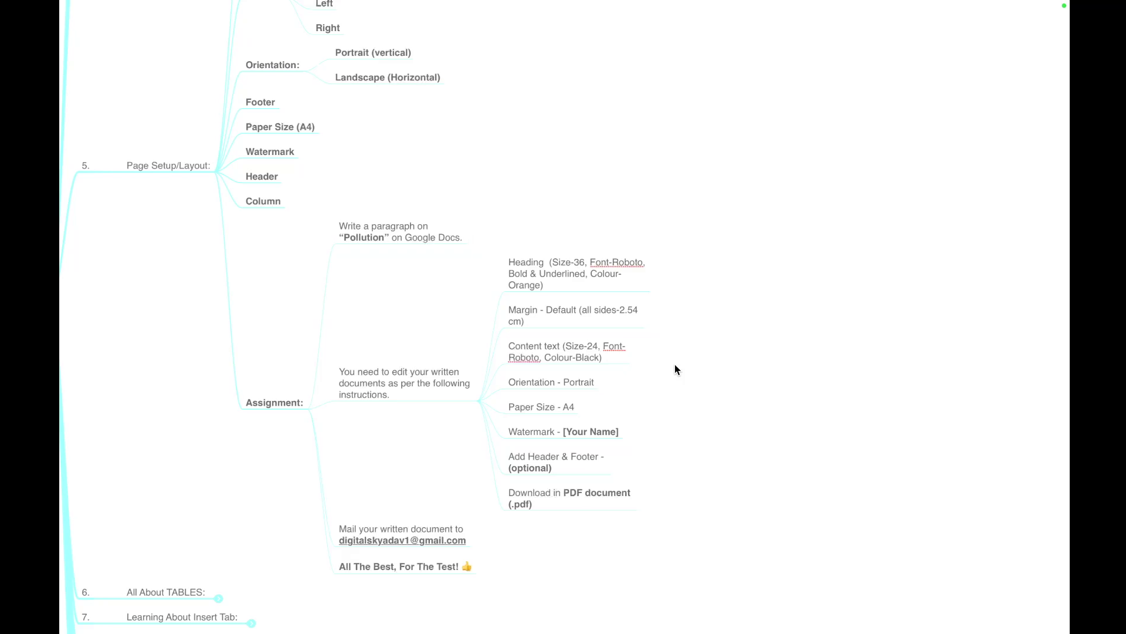
{"action": "key", "text": "super+Tab"}
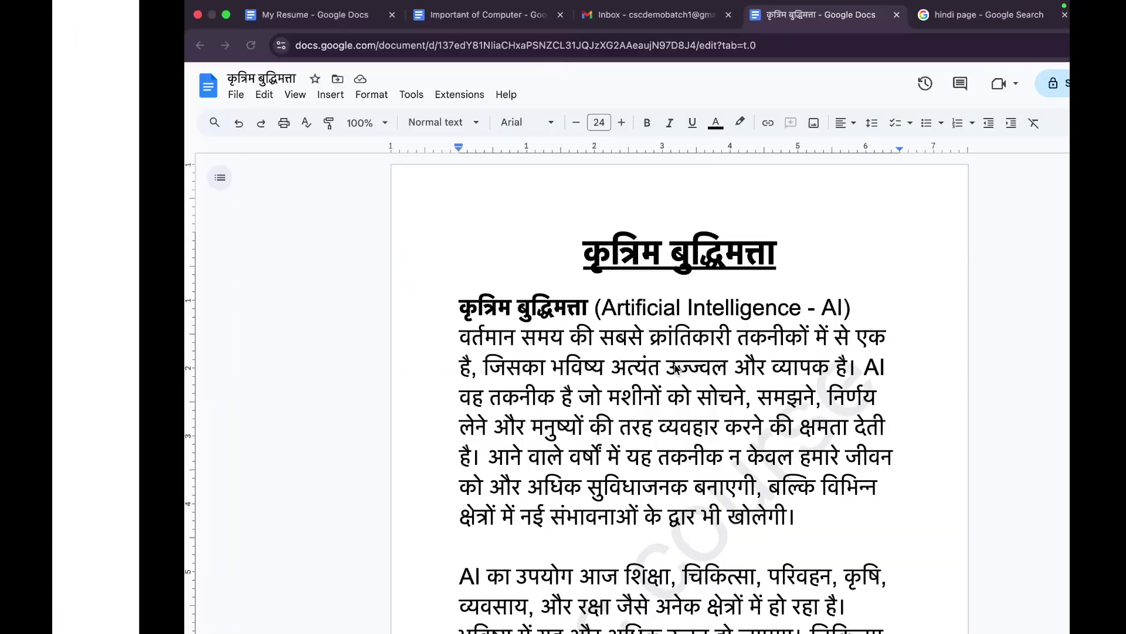
{"action": "scroll", "coordinate": [394, 262], "scroll_direction": "down", "scroll_amount": 4}
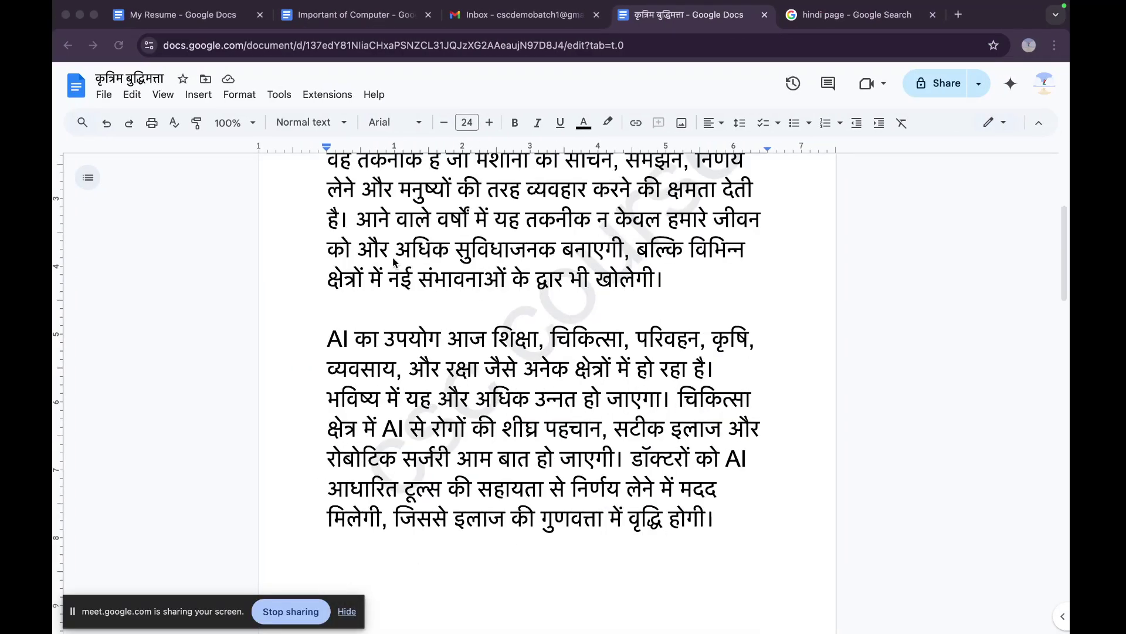
{"action": "scroll", "coordinate": [394, 262], "scroll_direction": "down", "scroll_amount": 15}
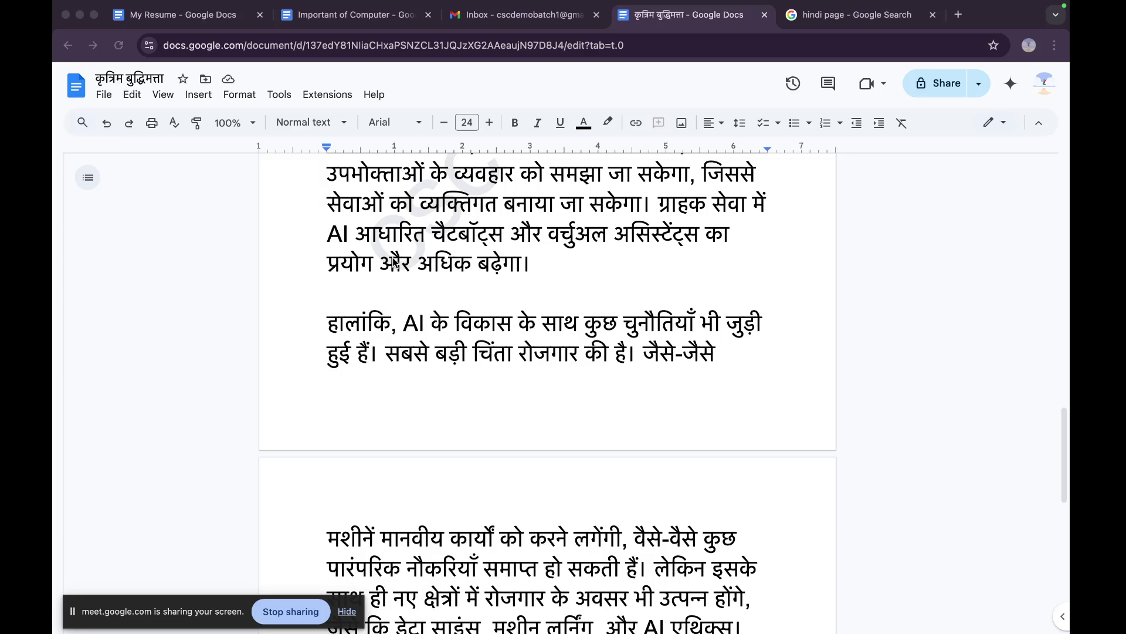
- Download the कृत्रिम बुद्धिमत्ता document as a PDF Document (.pdf)
{"action": "scroll", "coordinate": [395, 264], "scroll_direction": "down", "scroll_amount": 10}
{"action": "left_click", "coordinate": [105, 95]}
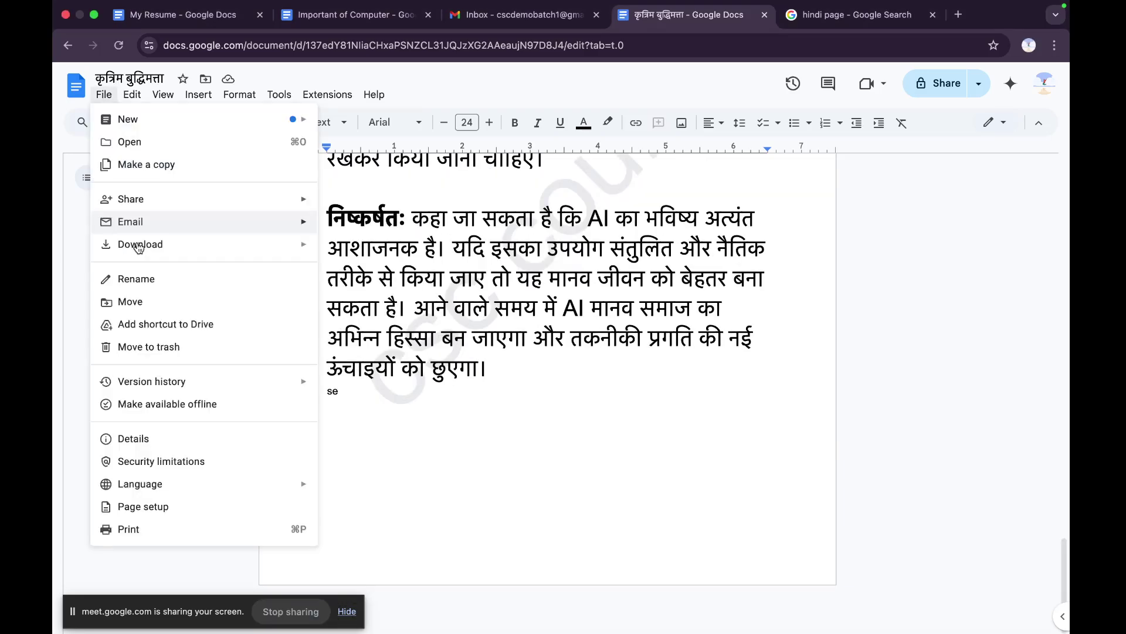
{"action": "mouse_move", "coordinate": [231, 248]}
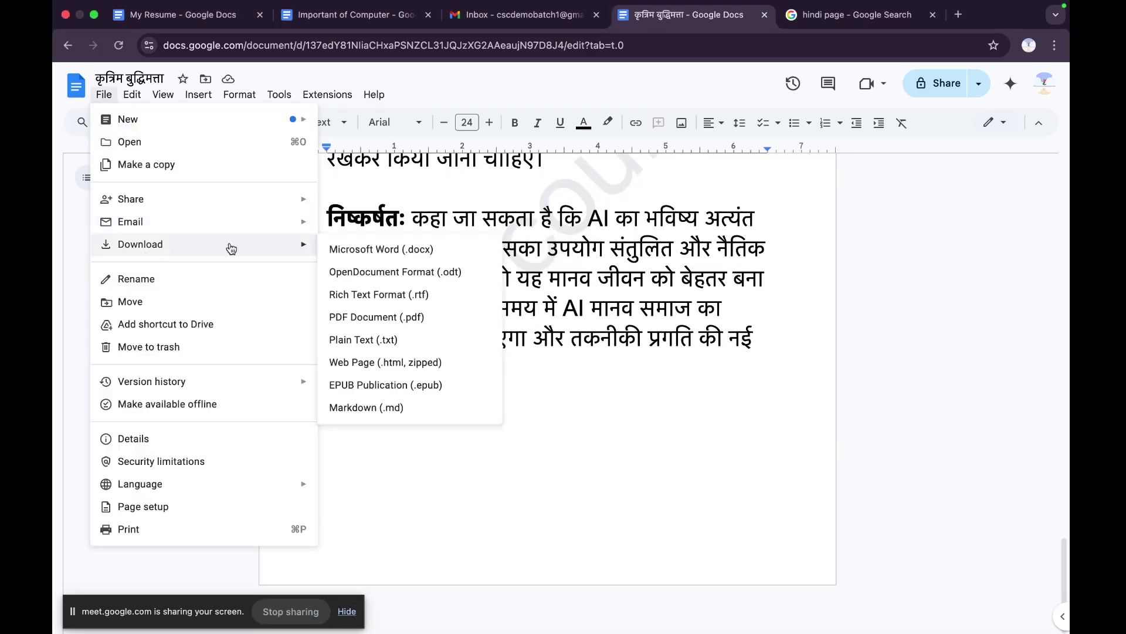
{"action": "left_click", "coordinate": [392, 327]}
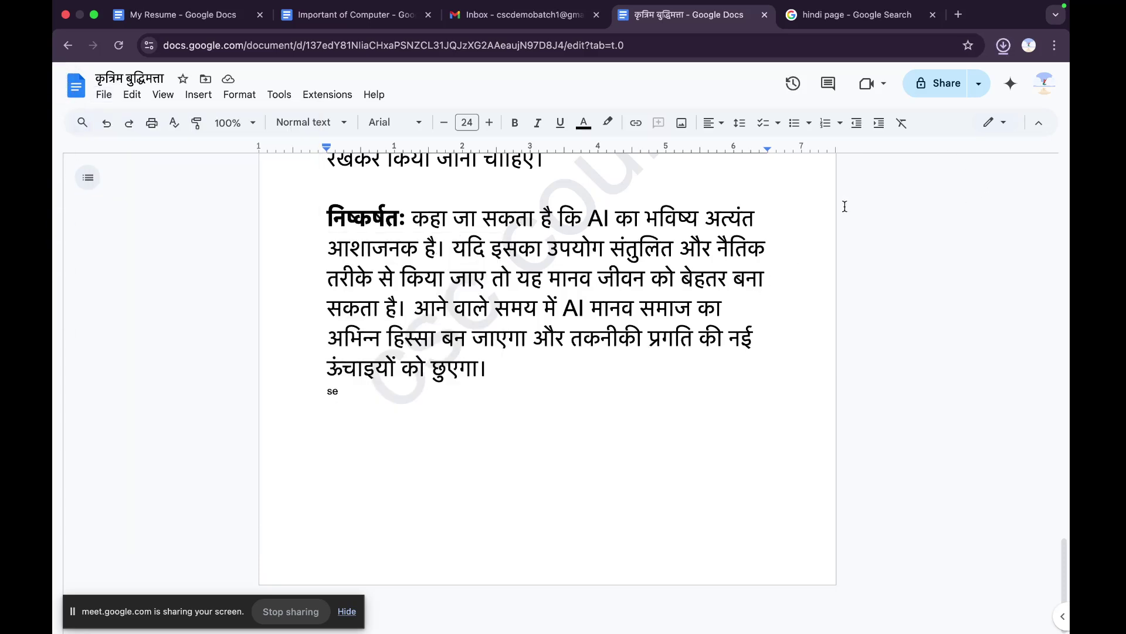
- Show the downloaded कृत्रिम बुद्धिमत्ता.pdf in the Finder Downloads folder and move that window lower on the desktop
{"action": "left_click", "coordinate": [1004, 46]}
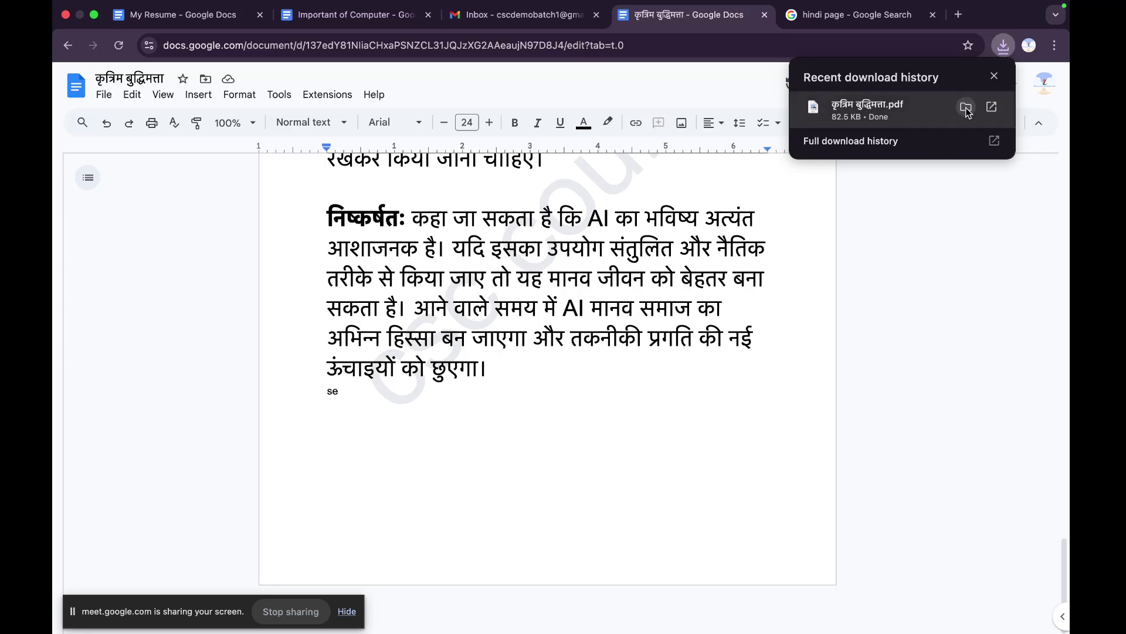
{"action": "left_click", "coordinate": [965, 108]}
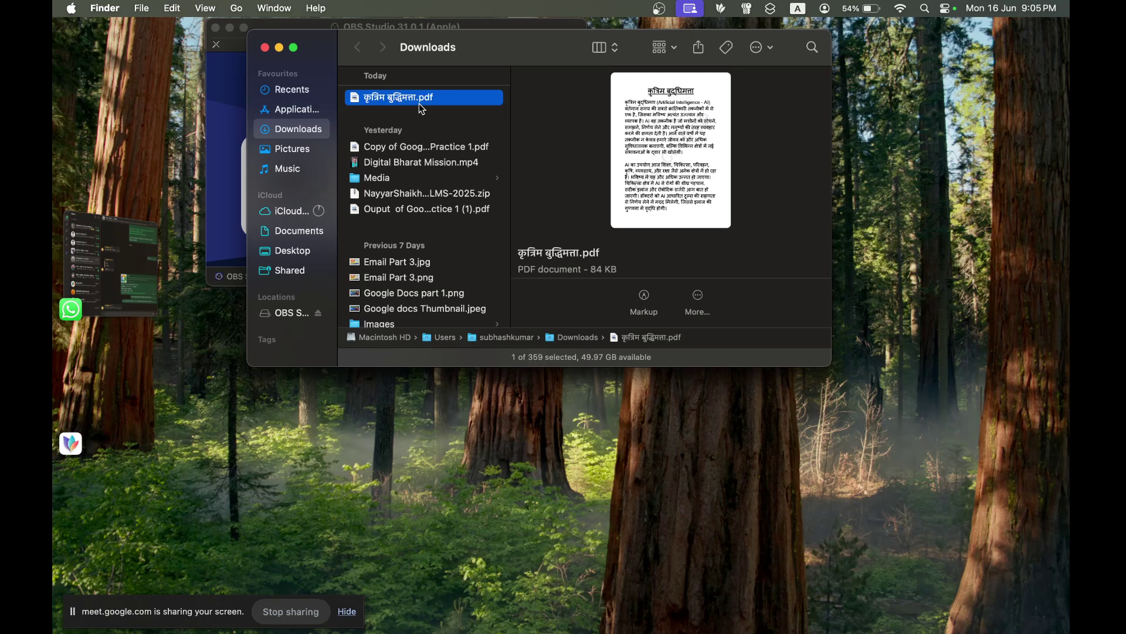
{"action": "mouse_move", "coordinate": [649, 151]}
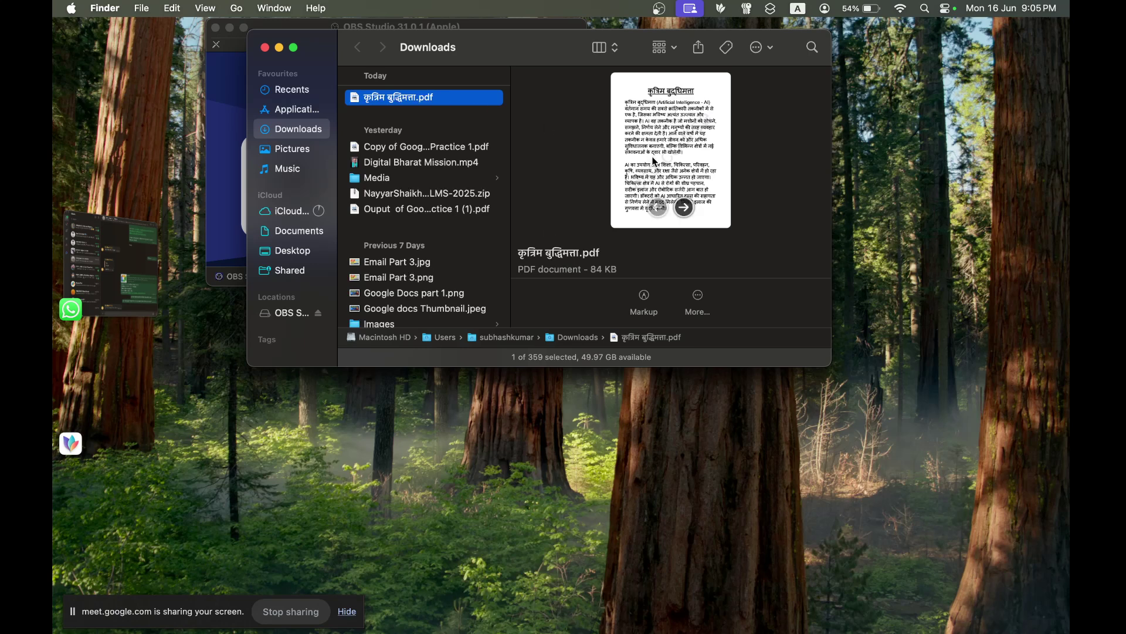
{"action": "left_click_drag", "start_coordinate": [550, 52], "coordinate": [568, 229]}
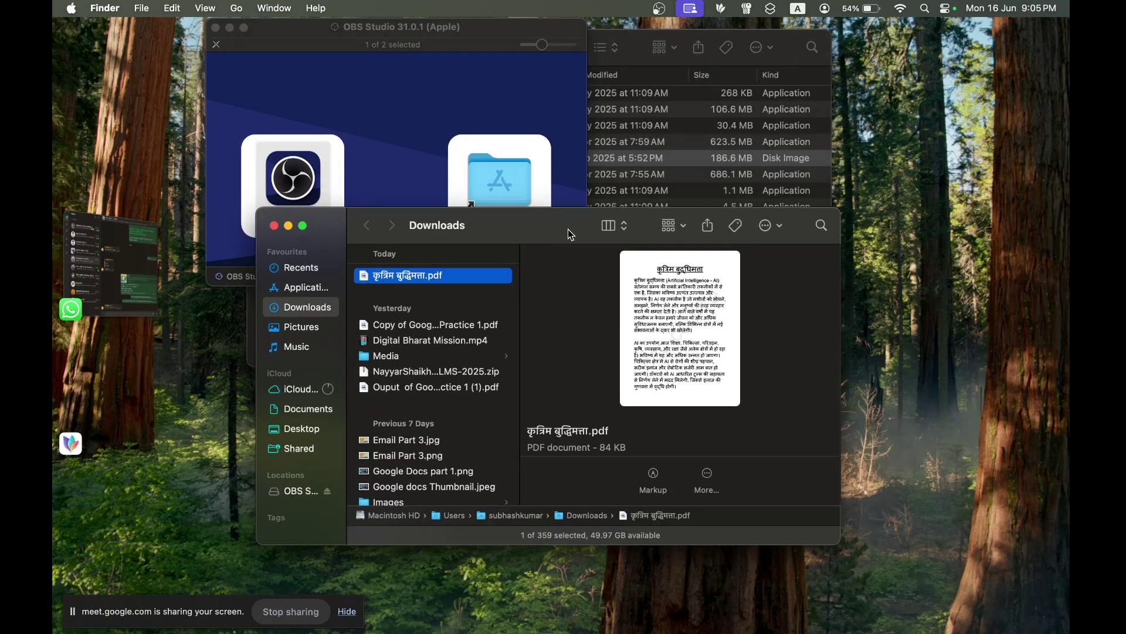